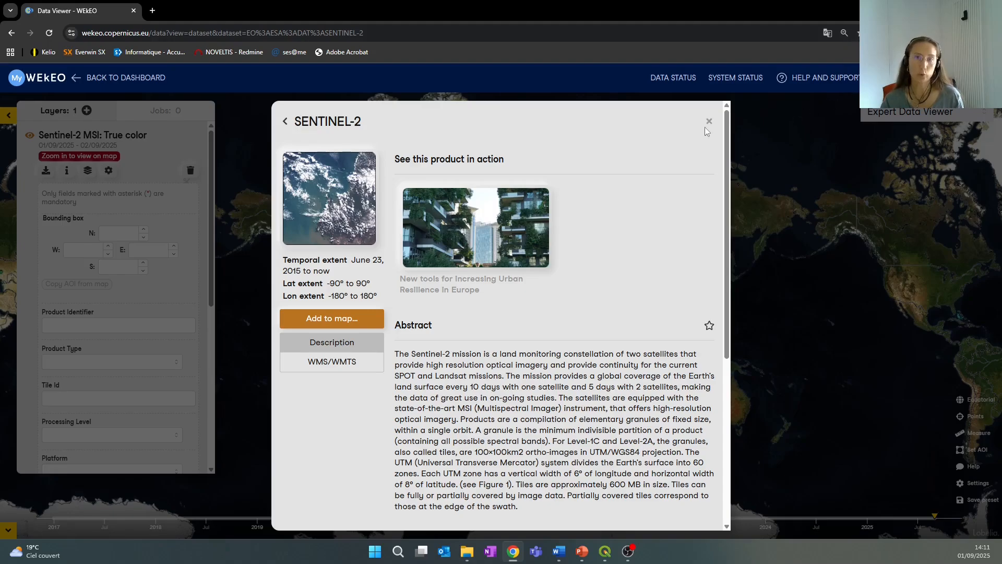
Switch to QGIS, open the XYZ layer source and look at the blank form for a new XYZ connection
click(605, 550)
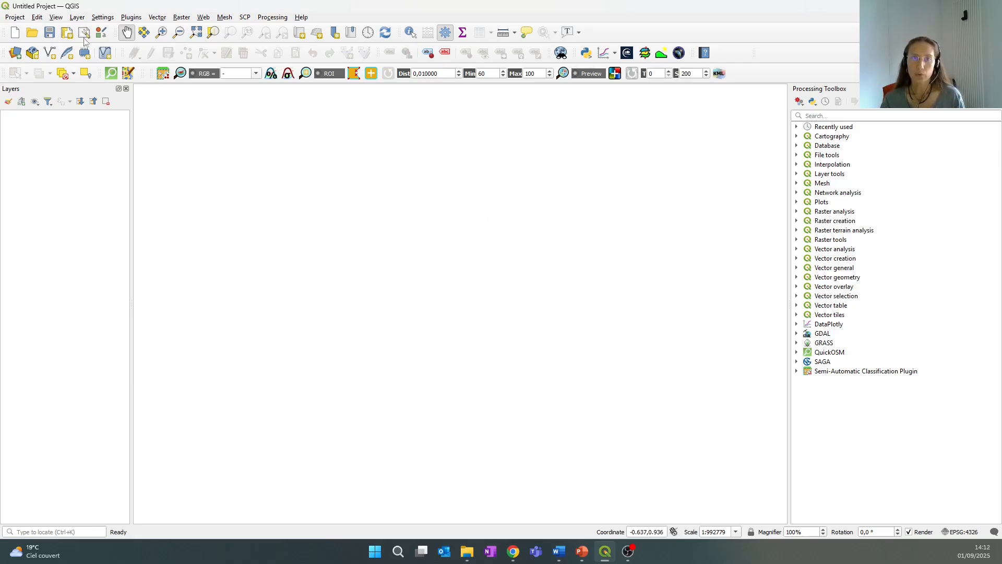
click(78, 18)
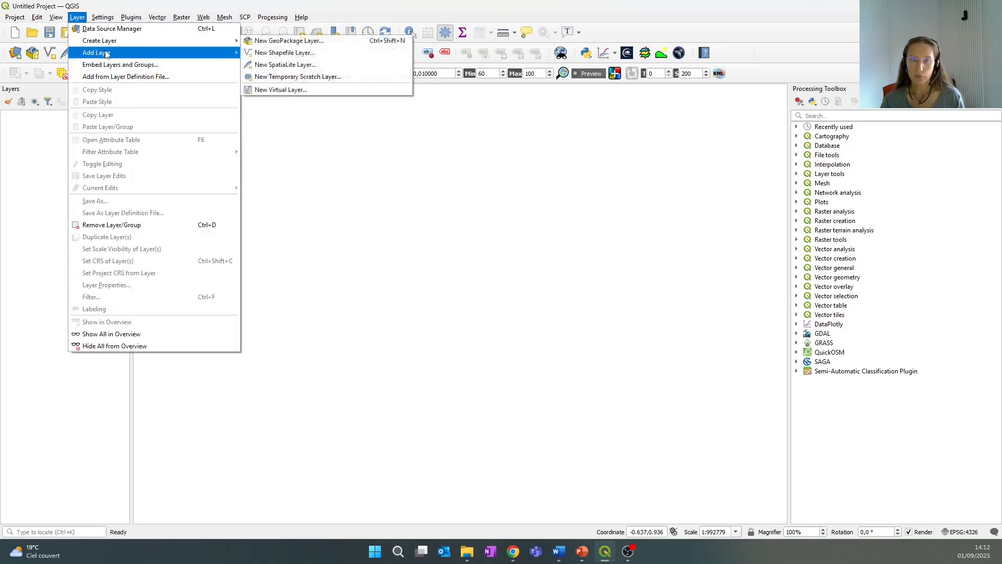
mouse_move(104, 53)
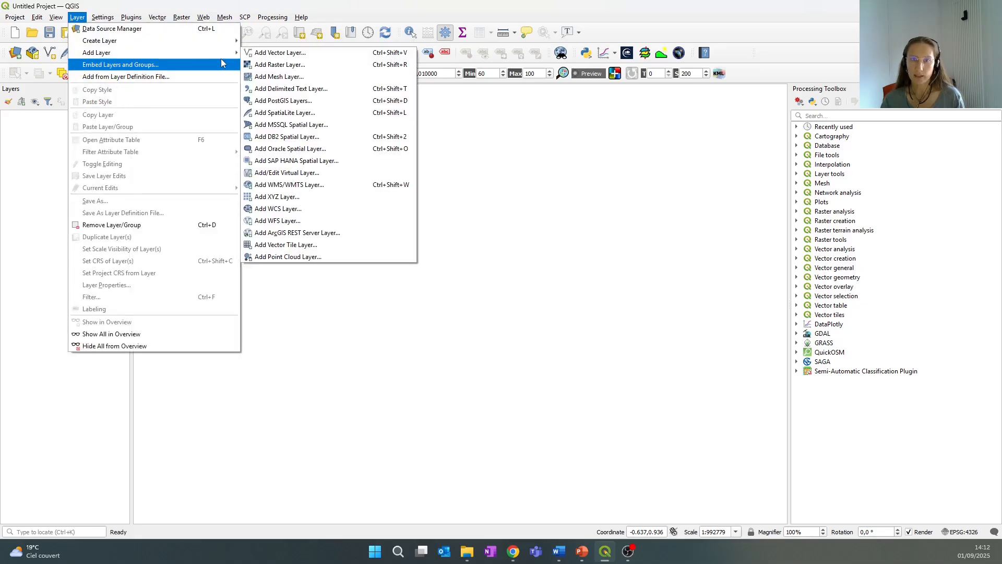
click(282, 197)
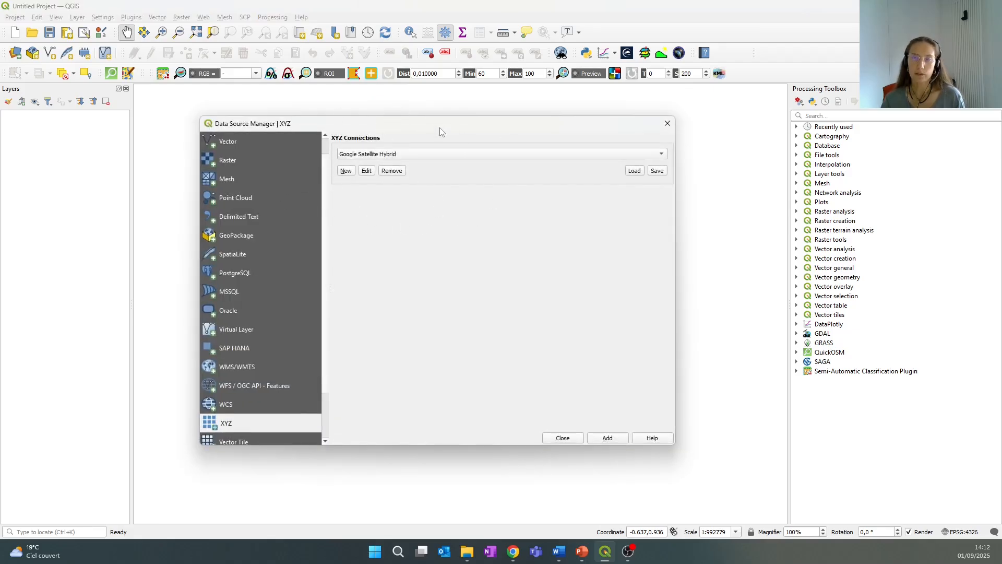
drag(440, 131, 460, 135)
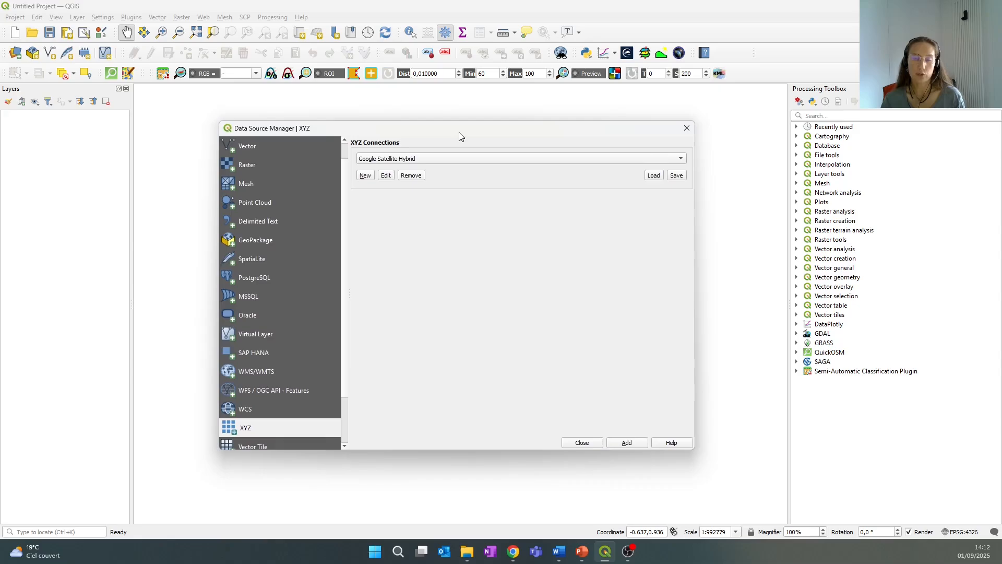
click(366, 176)
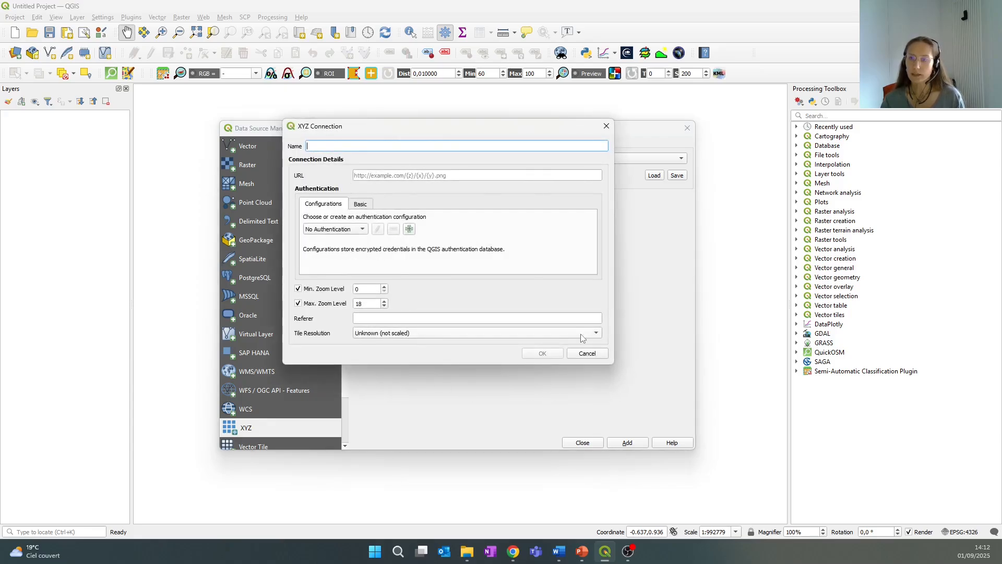
click(606, 127)
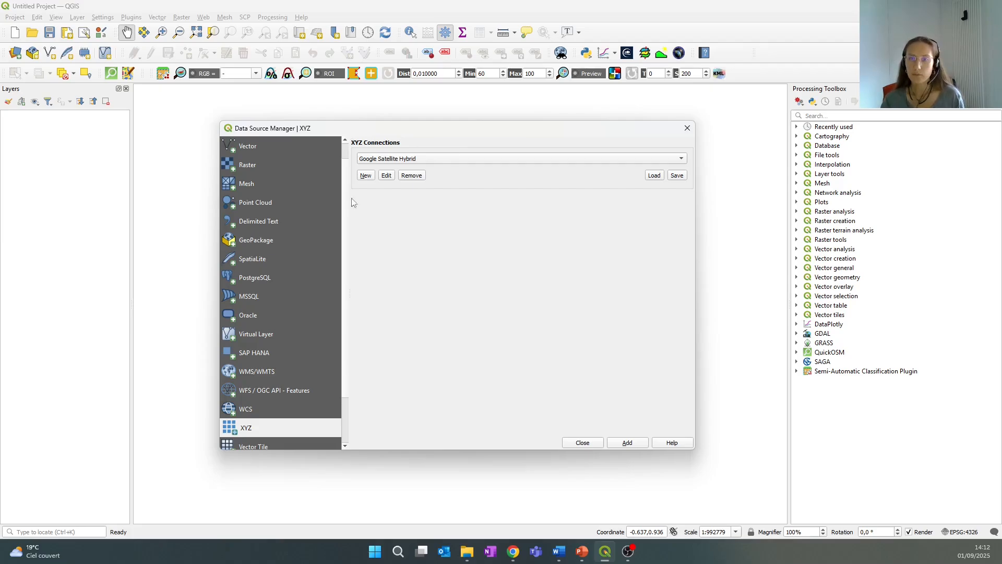
Review the URL of the Google Satellite Hybrid connection and add that connection to the project as a layer
click(386, 175)
drag(501, 173, 348, 178)
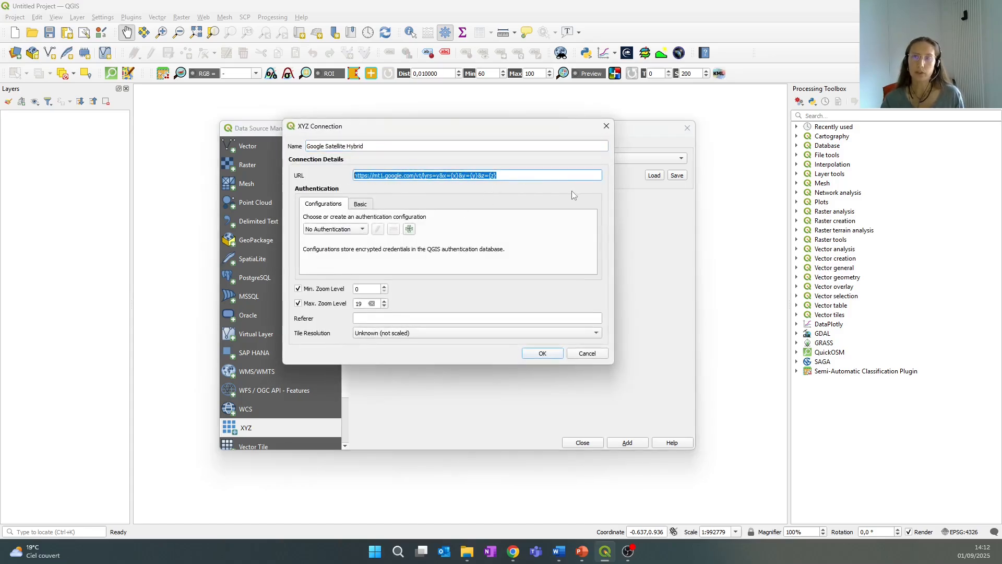
click(558, 173)
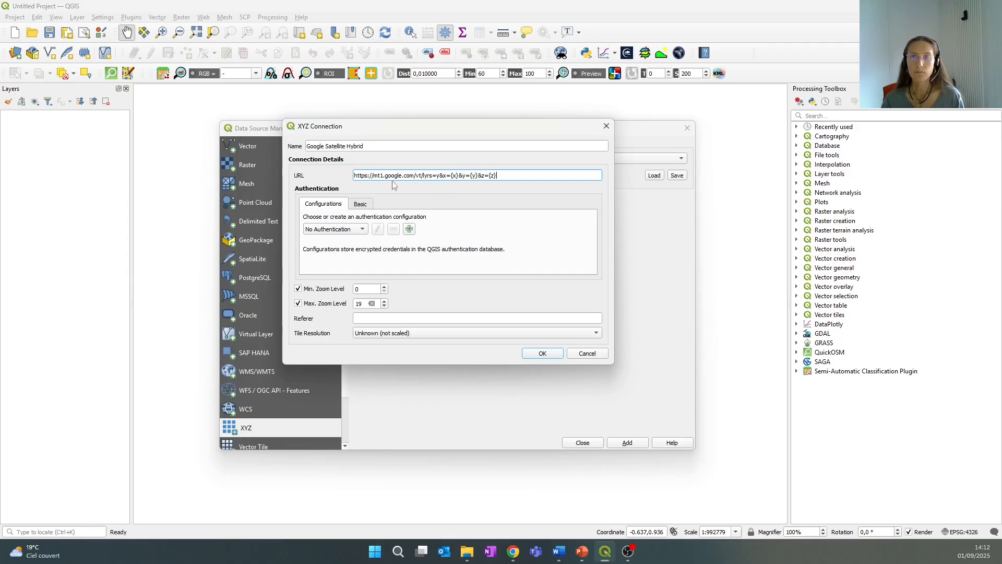
click(541, 353)
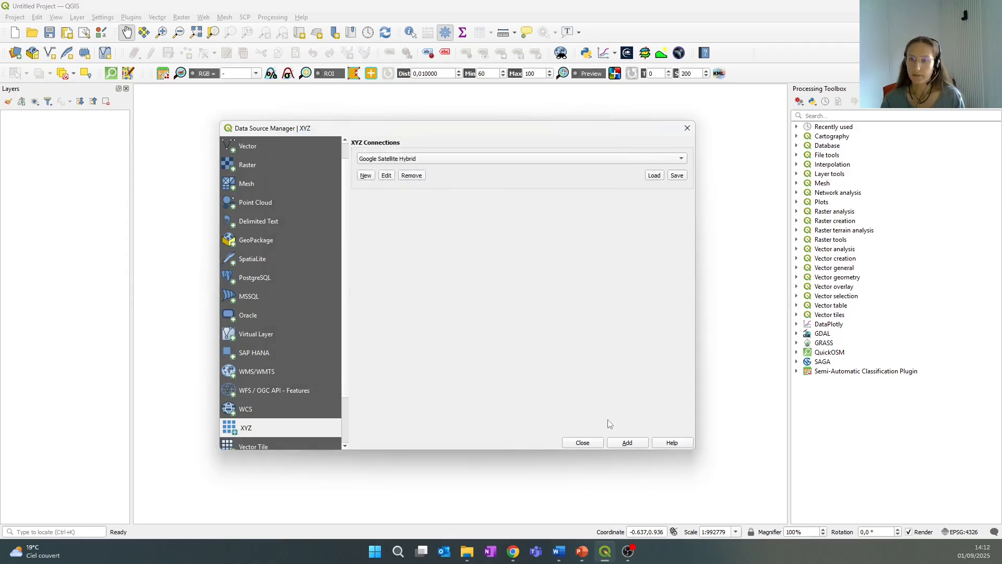
click(630, 443)
click(584, 442)
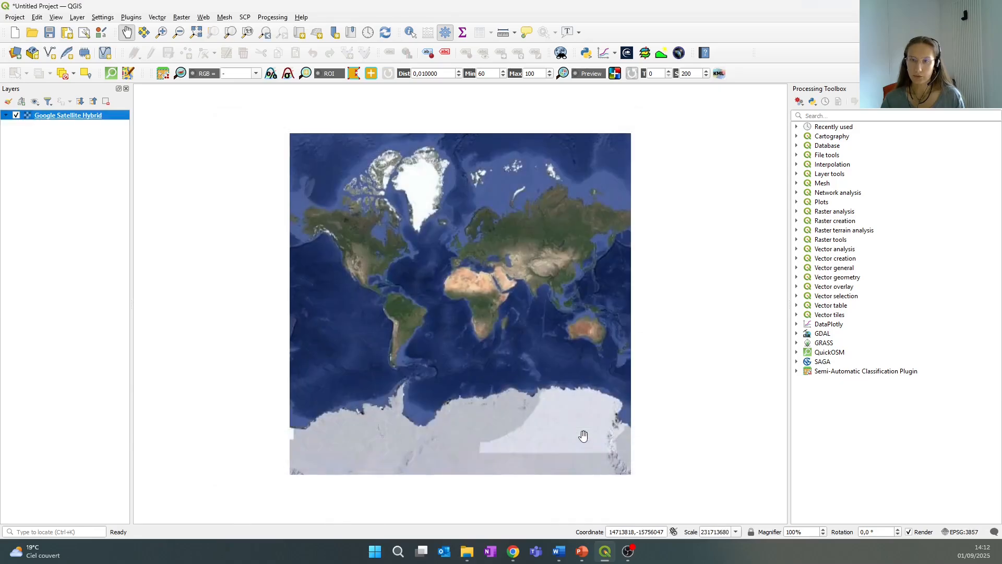
Zoom the map in on the Alps, showing Switzerland and northern Italy
scroll(537, 245, up, 1)
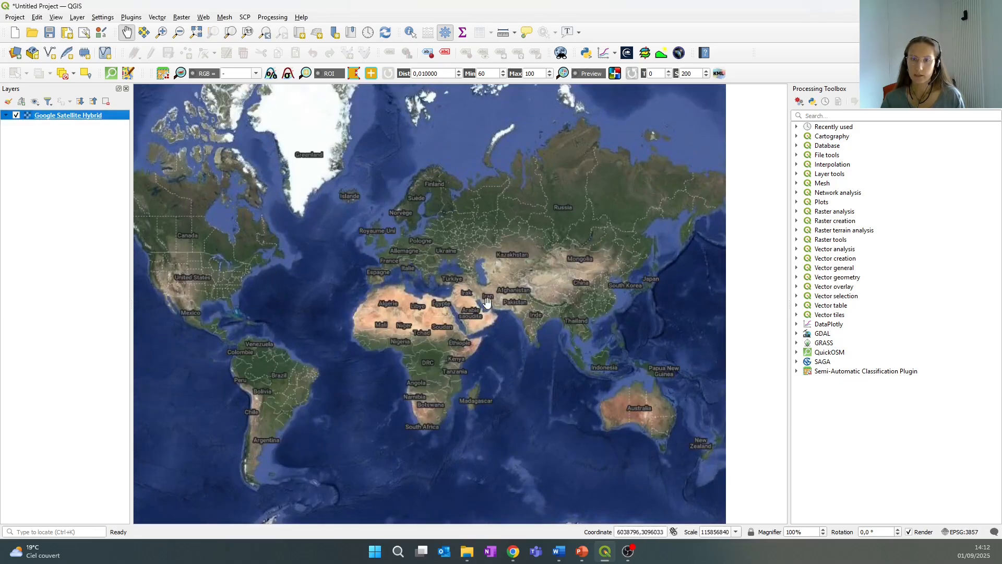
drag(480, 285, 554, 273)
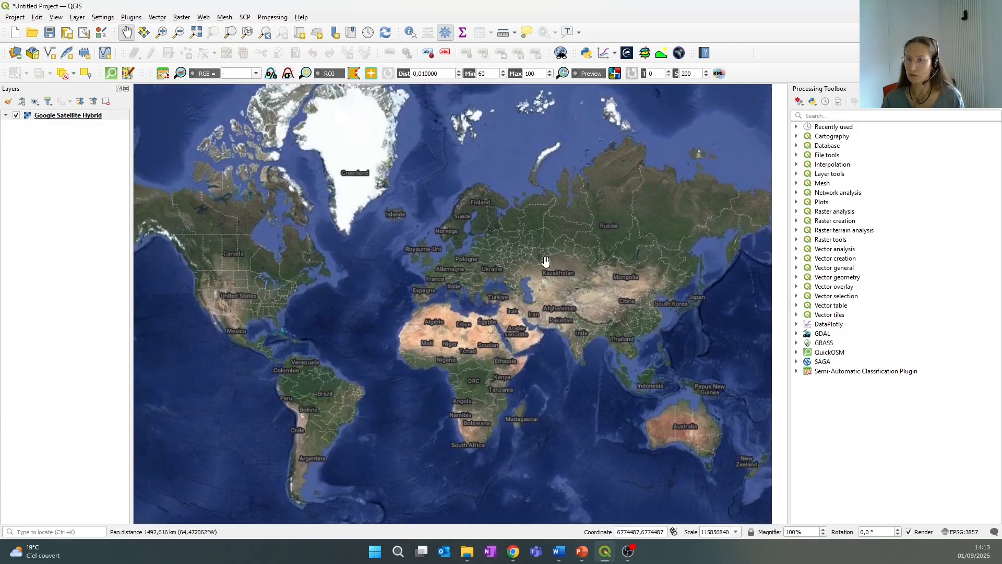
scroll(452, 260, up, 4)
drag(462, 373, 549, 182)
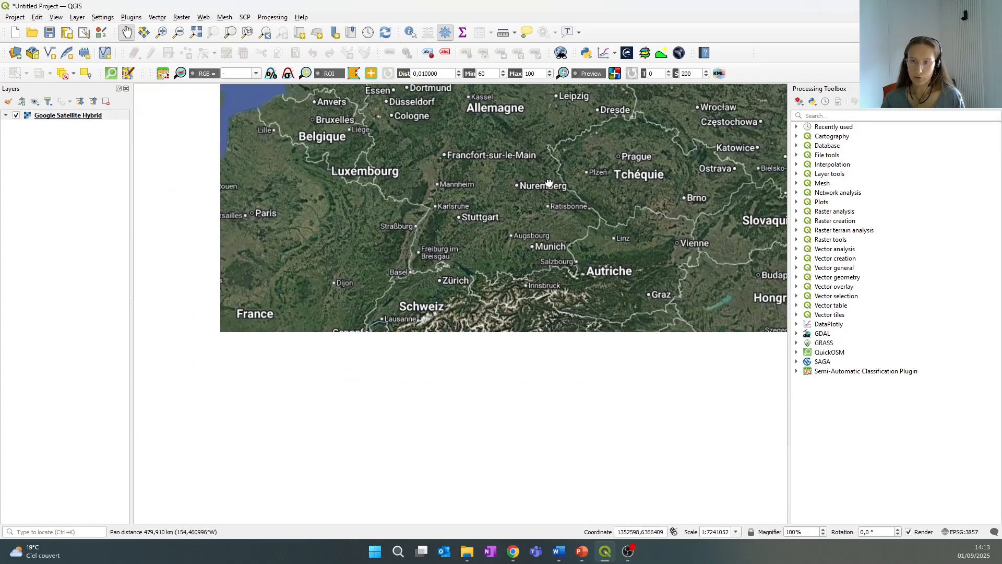
drag(452, 337, 512, 333)
scroll(540, 314, up, 2)
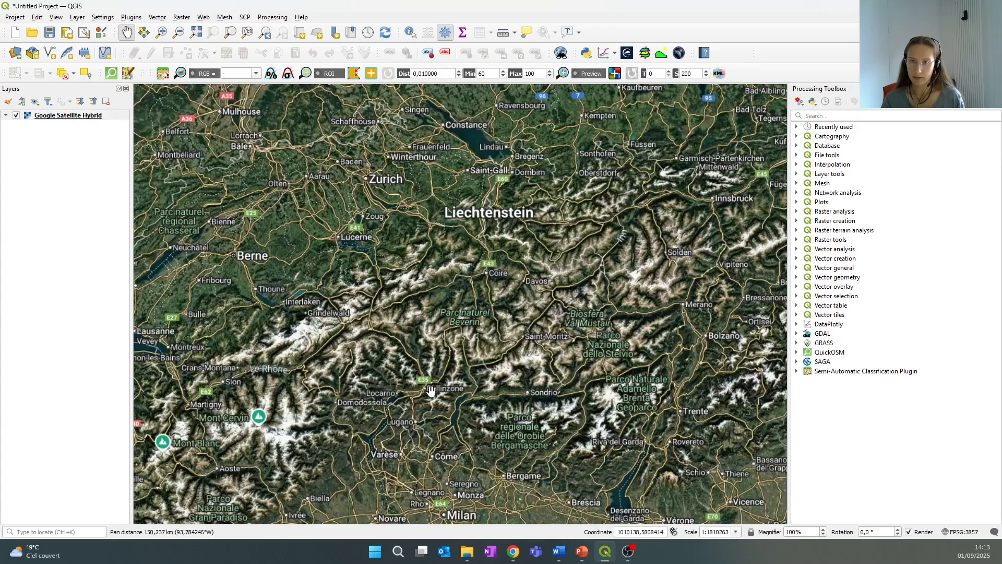
scroll(498, 345, down, 2)
scroll(500, 345, up, 1)
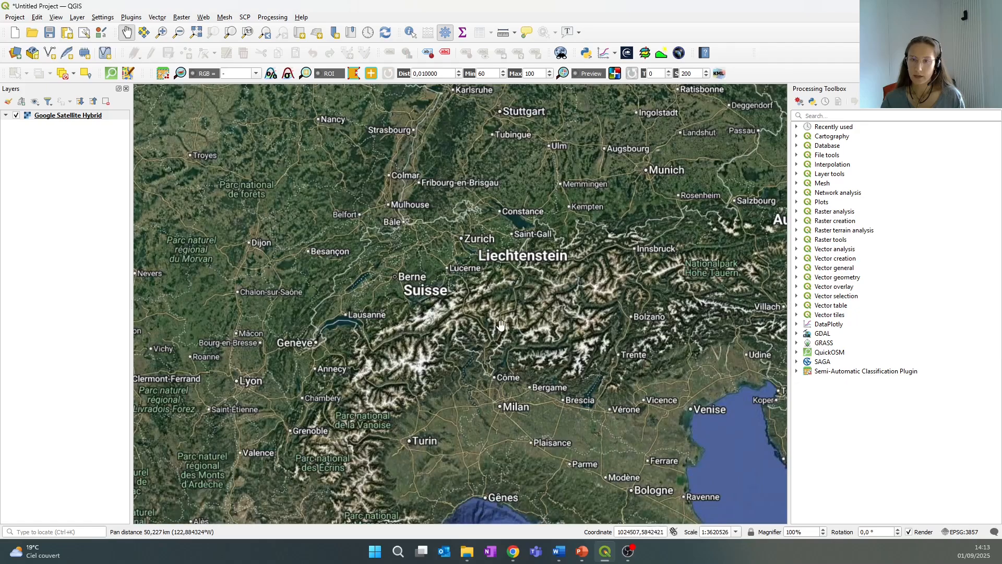
drag(500, 325, 455, 242)
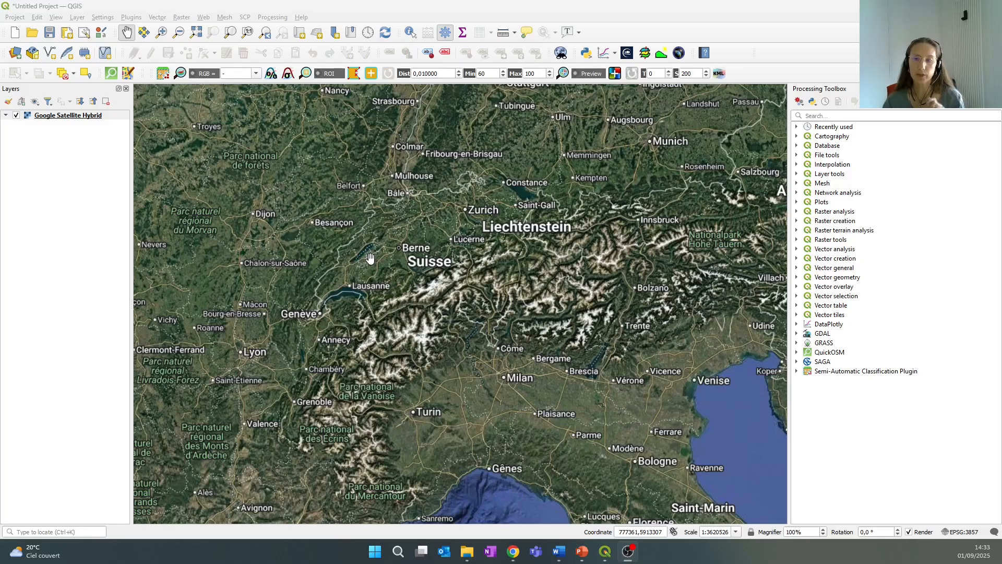
Start adding a raster layer from file and browse to the data folder inside QGIS/ice
click(89, 242)
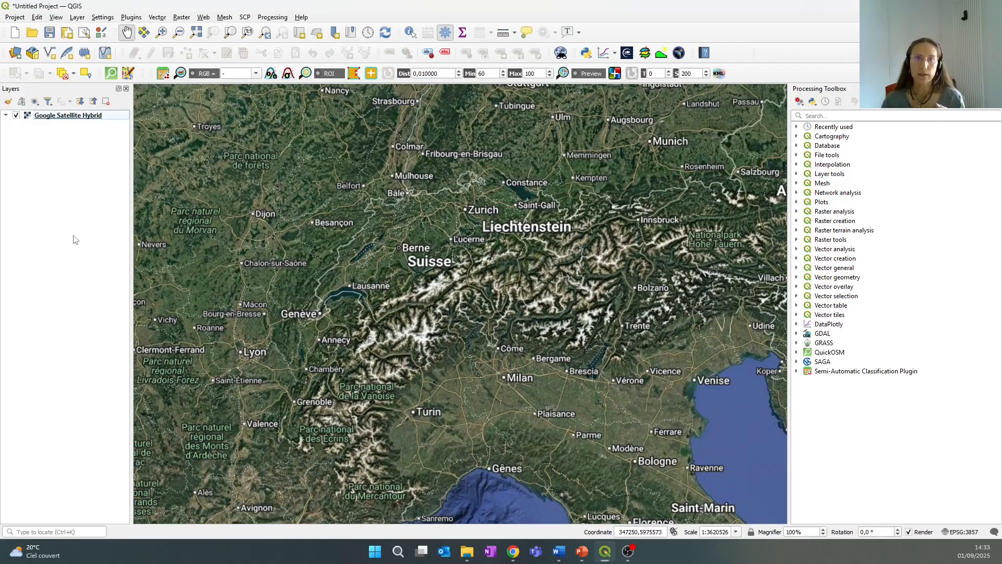
click(78, 18)
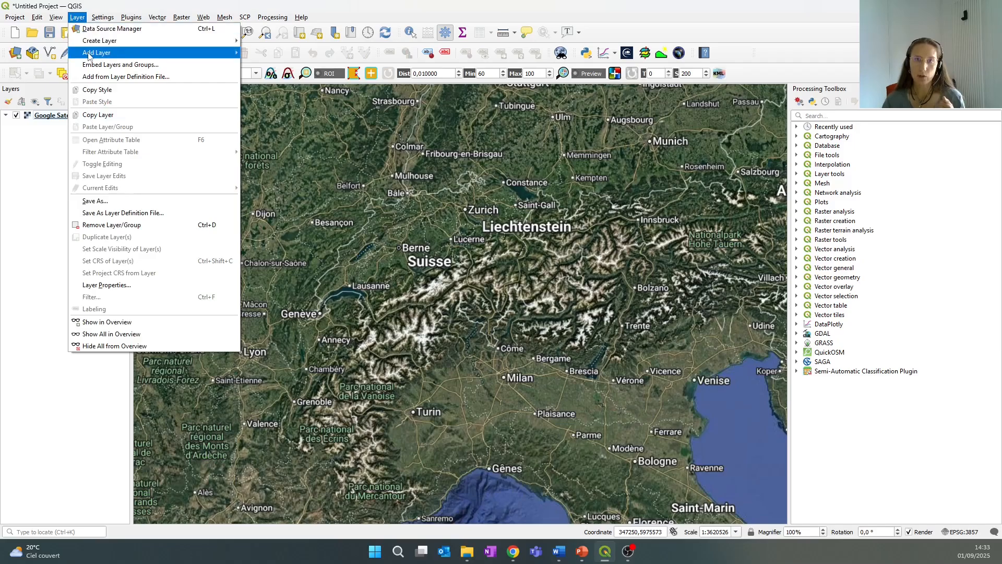
mouse_move(104, 53)
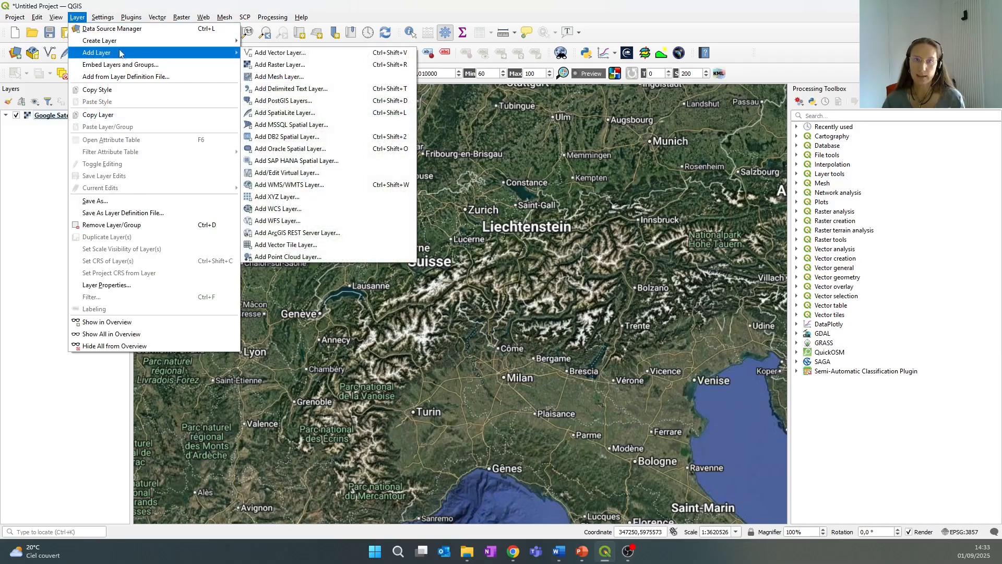
click(285, 66)
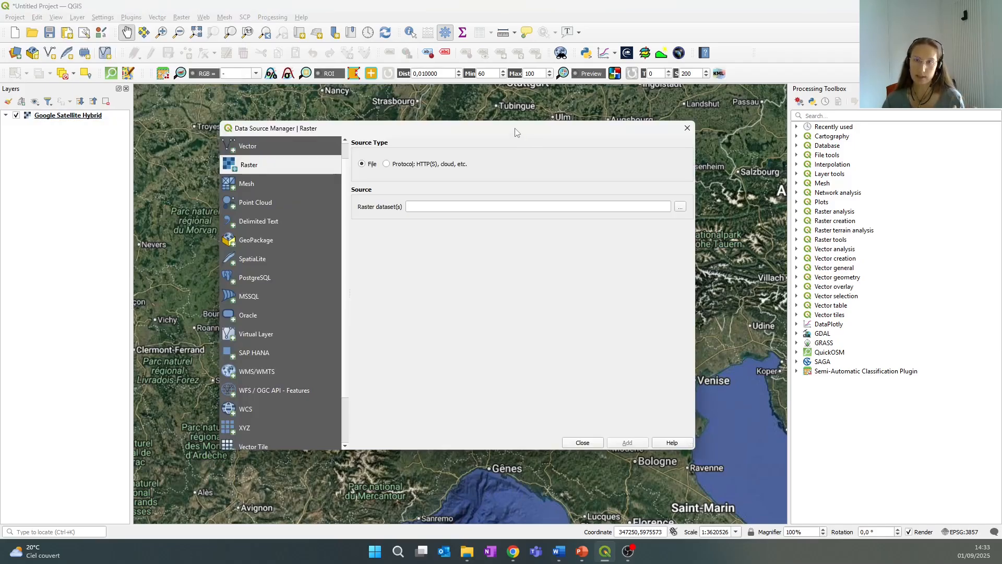
click(680, 183)
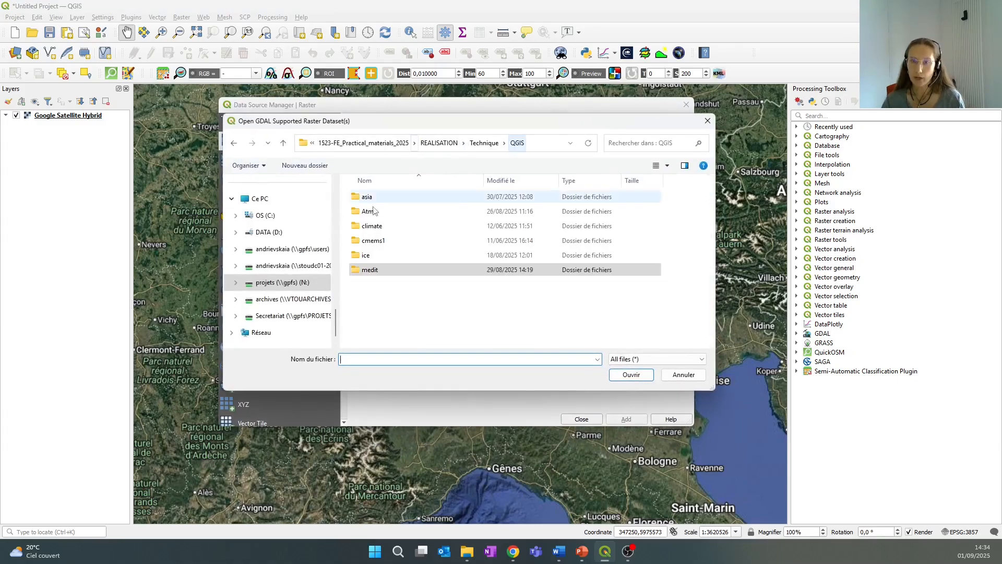
double_click(376, 256)
double_click(375, 197)
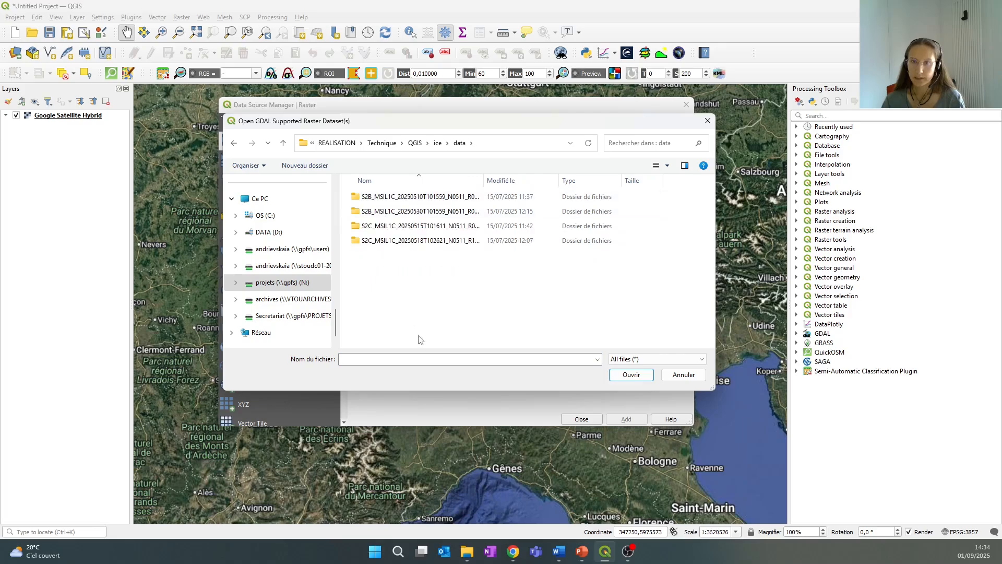
Widen the name column and open the granule's IMG_DATA folder inside S2B_MSIL1C_20250510T101559_N0511_R065_T32TMS_20250510T124715.SAFE
drag(483, 180, 544, 180)
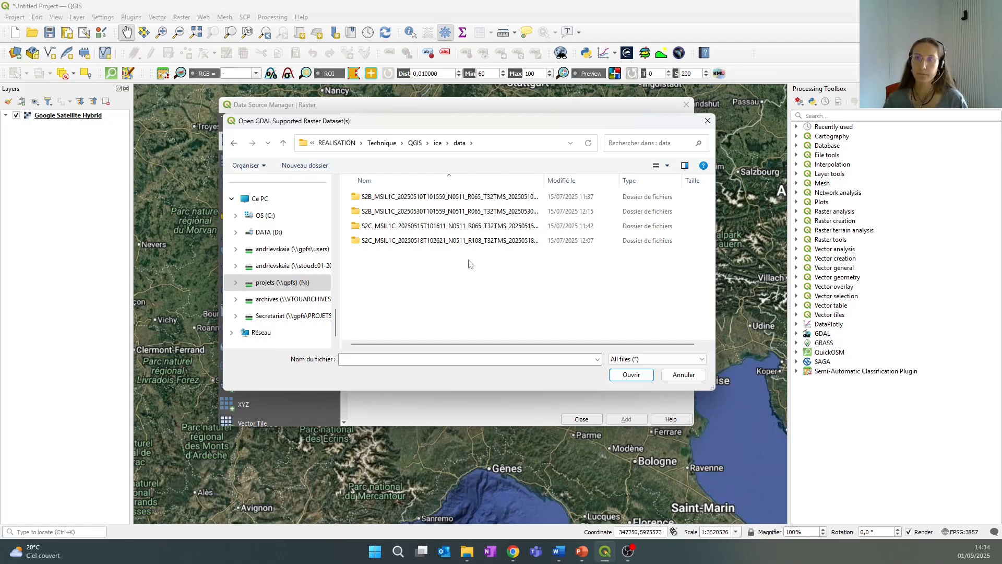
drag(544, 180, 596, 182)
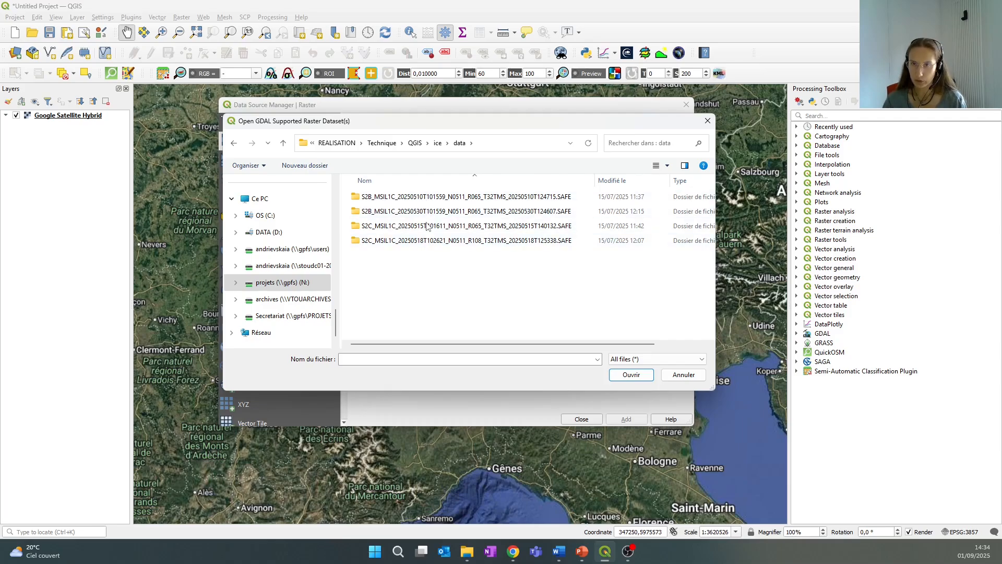
double_click(392, 197)
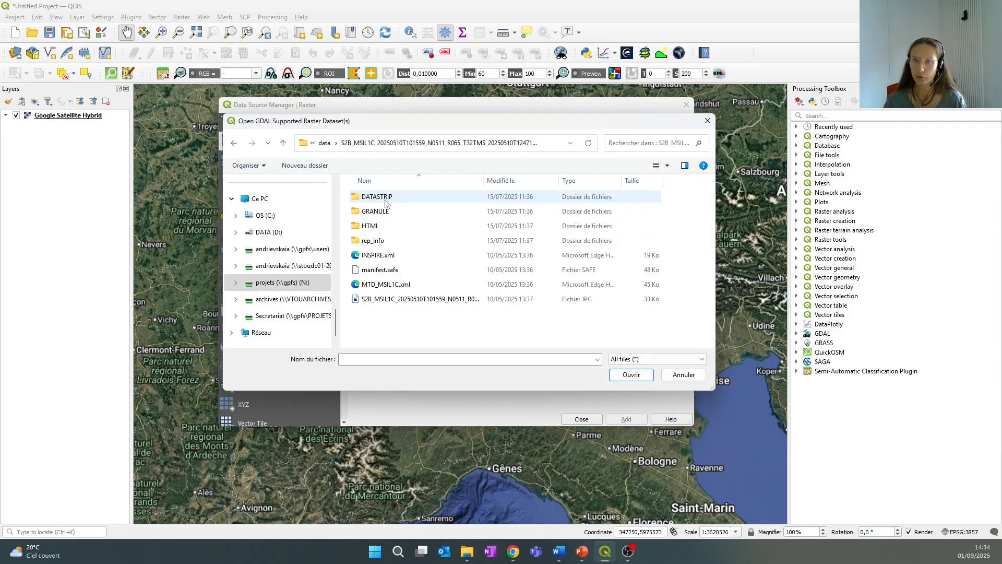
click(395, 212)
double_click(395, 212)
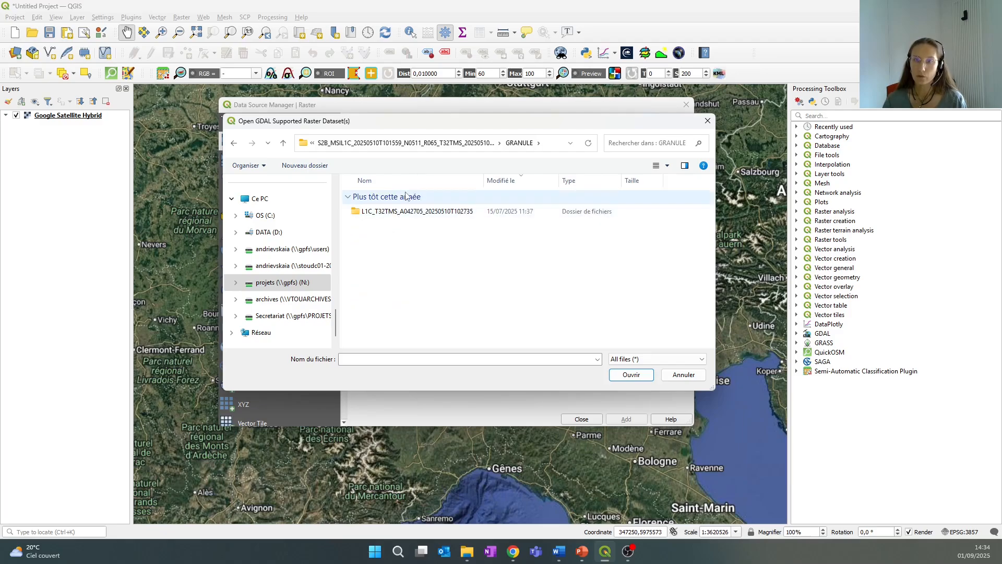
click(397, 211)
double_click(397, 211)
click(402, 211)
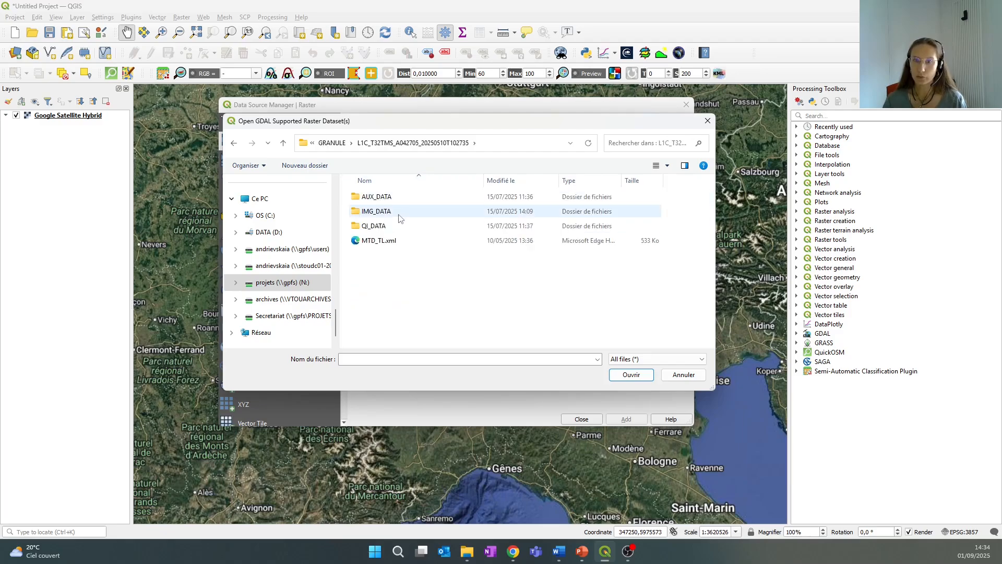
double_click(402, 211)
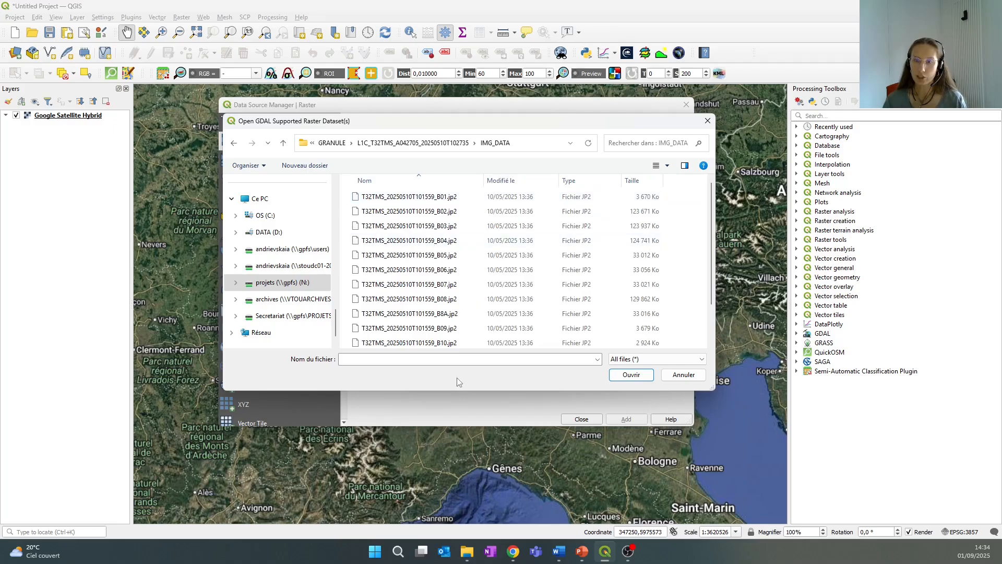
Add the true color image T32TMS_20250510T101559_TCI.jp2 as a raster layer and close the Data Source Manager
drag(458, 390, 458, 446)
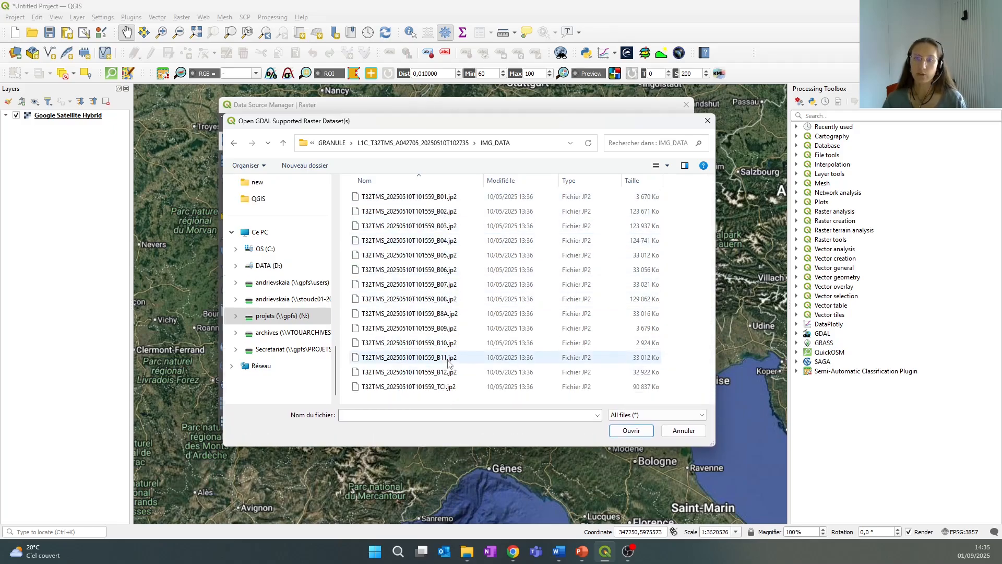
click(462, 387)
click(631, 430)
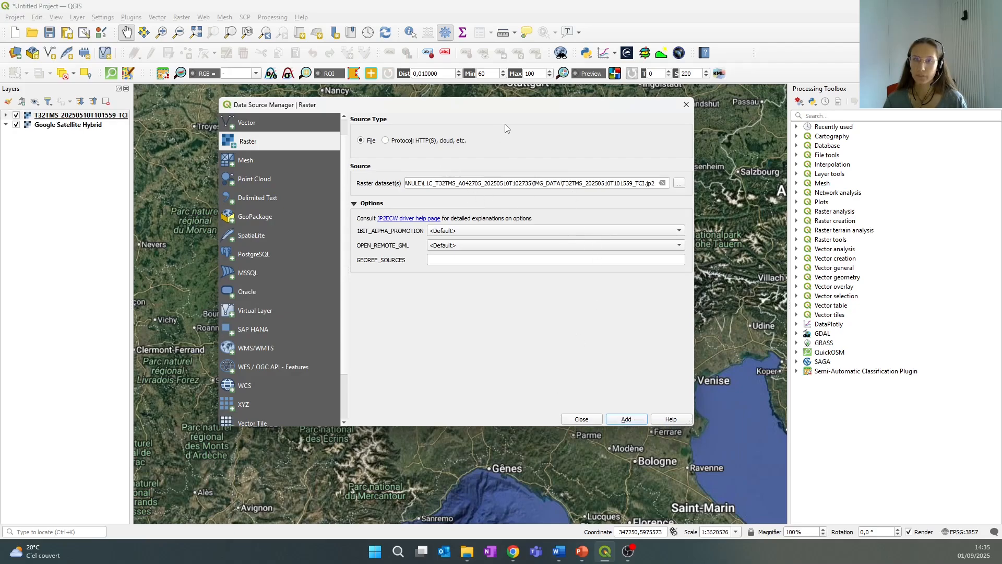
mouse_move(513, 108)
mouse_down()
mouse_move(614, 171)
mouse_move(402, 458)
mouse_move(517, 125)
mouse_up()
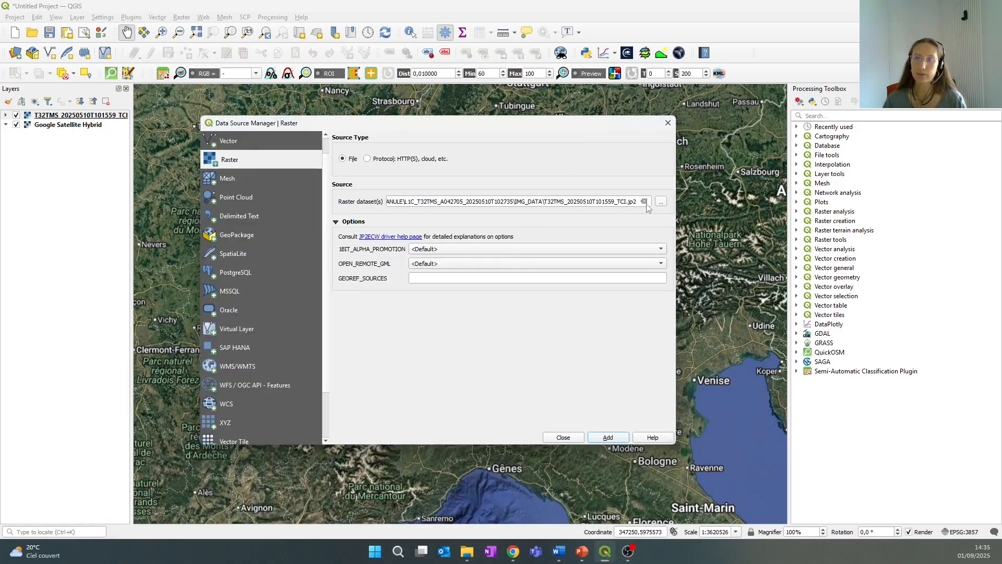
click(667, 124)
Switch to File Explorer and open the granule's IMG_DATA folder inside S2C_MSIL1C_20250515T101611_N0511_R065_T32TMS_20250515T140132.SAFE
click(467, 552)
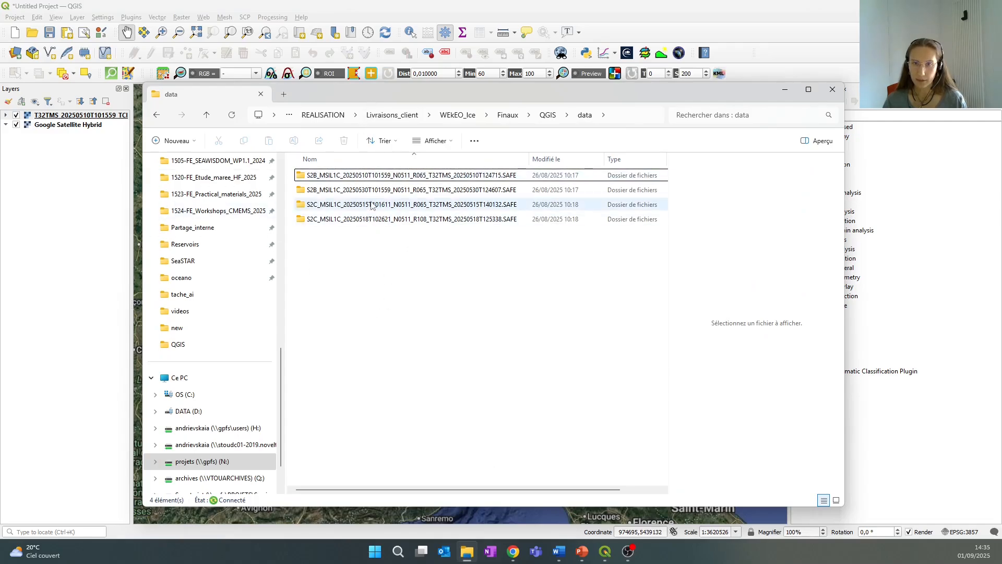
double_click(387, 204)
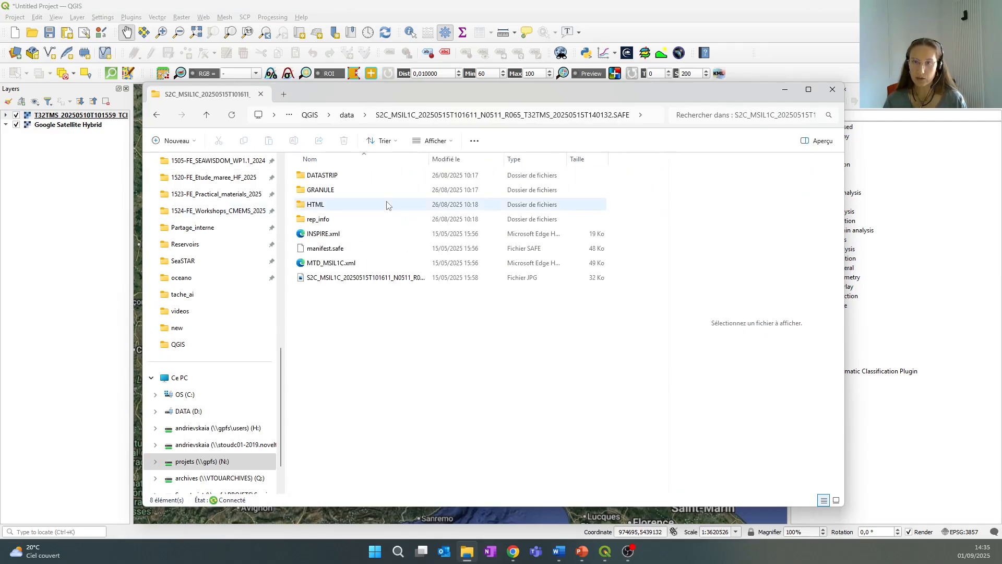
double_click(339, 190)
click(366, 176)
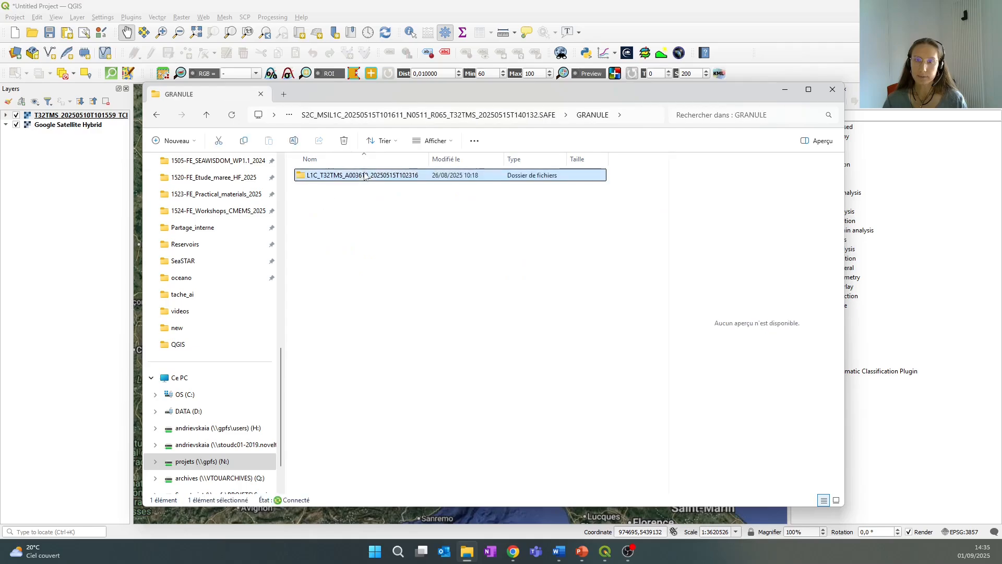
double_click(365, 176)
double_click(345, 190)
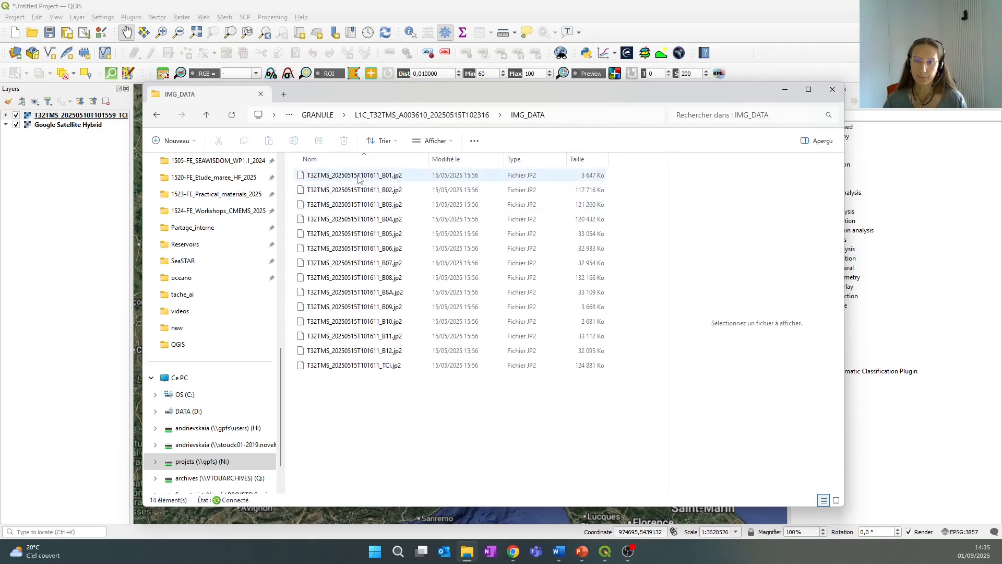
Add T32TMS_20250515T101611_TCI.jp2 to the QGIS layers from File Explorer and collapse its band legend
click(353, 366)
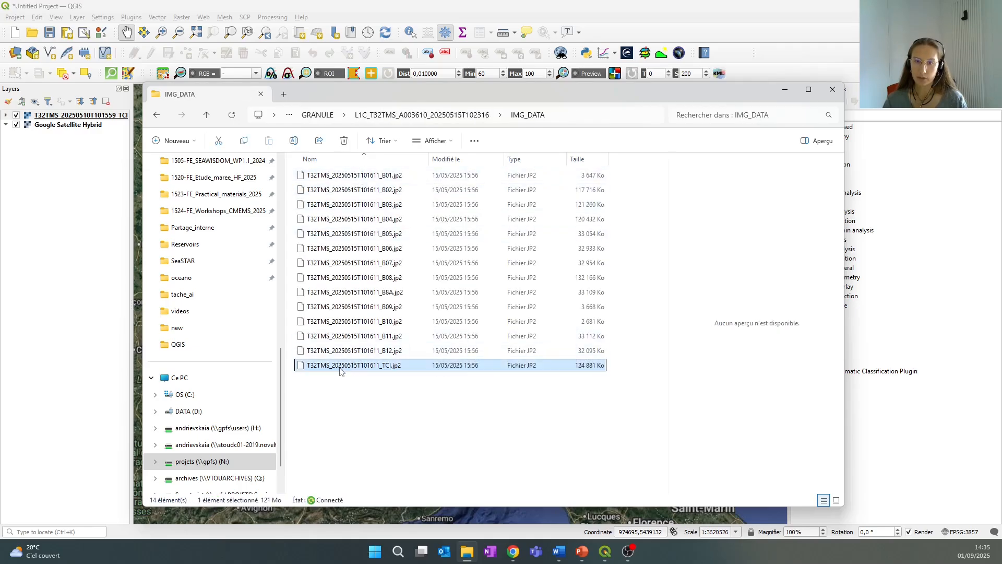
drag(355, 368, 78, 188)
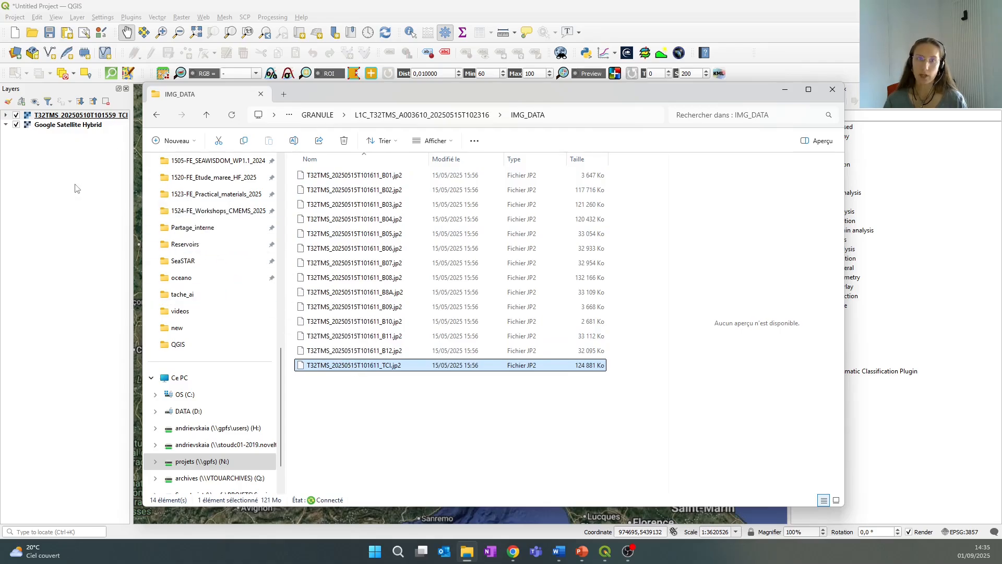
click(786, 91)
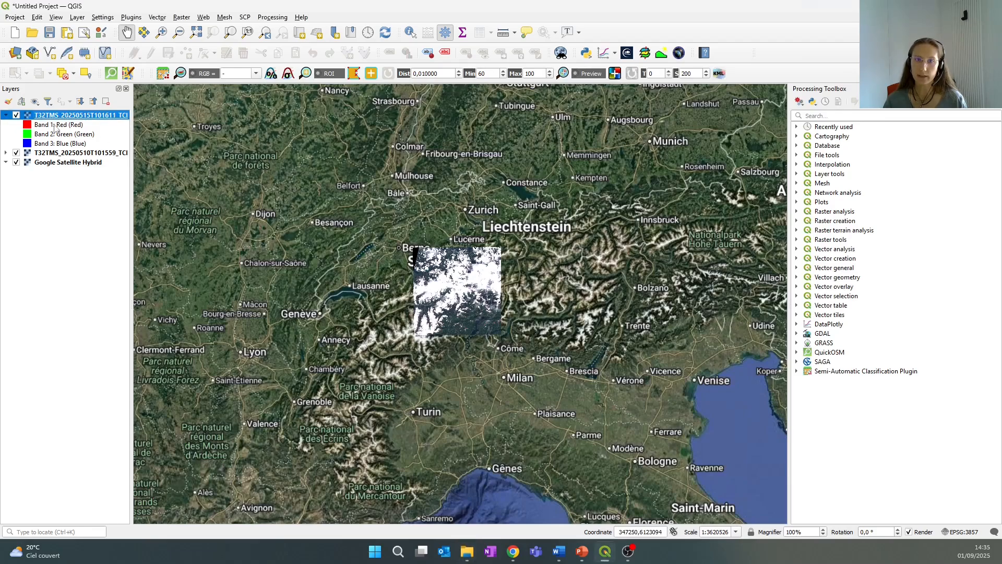
click(6, 116)
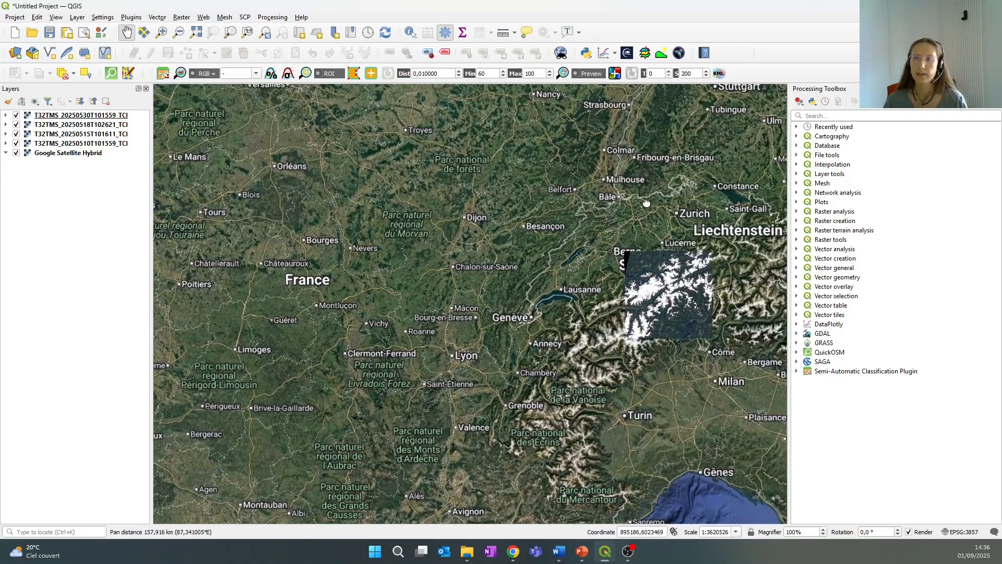
Zoom the map in on the brown debris deposit in the valley in the 30 May image
drag(646, 202, 406, 215)
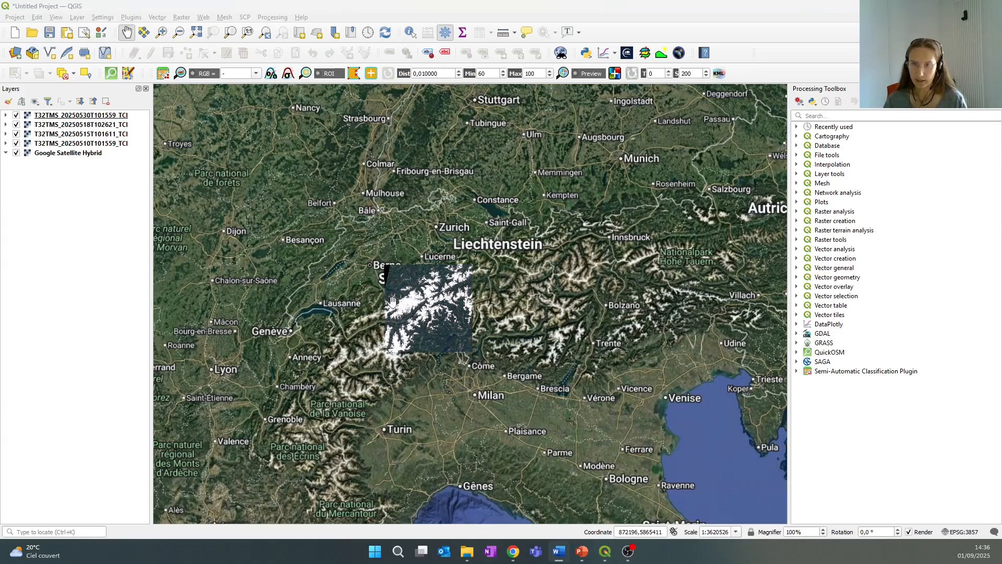
scroll(386, 334, up, 1)
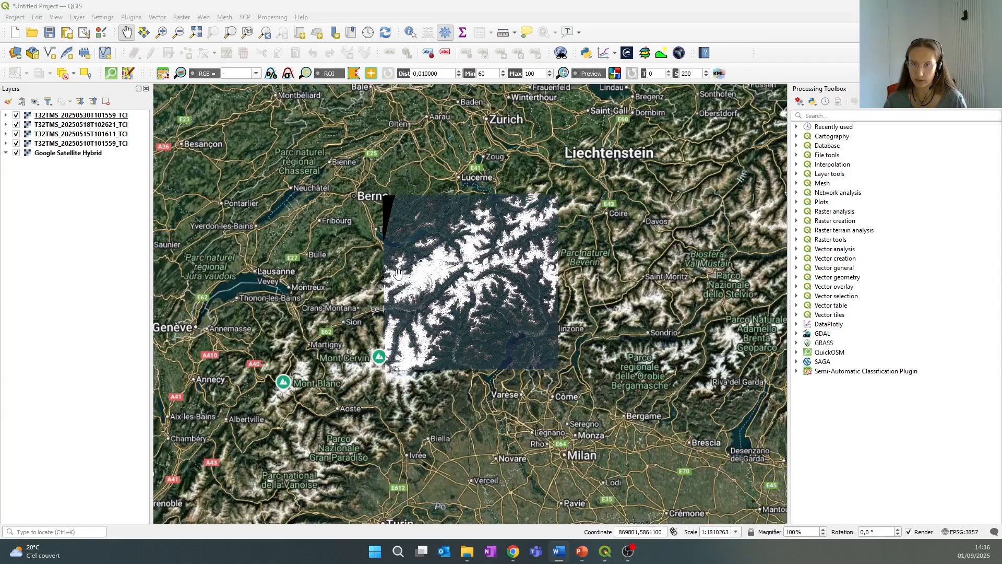
scroll(384, 299, up, 4)
drag(467, 301, 357, 315)
scroll(483, 234, up, 1)
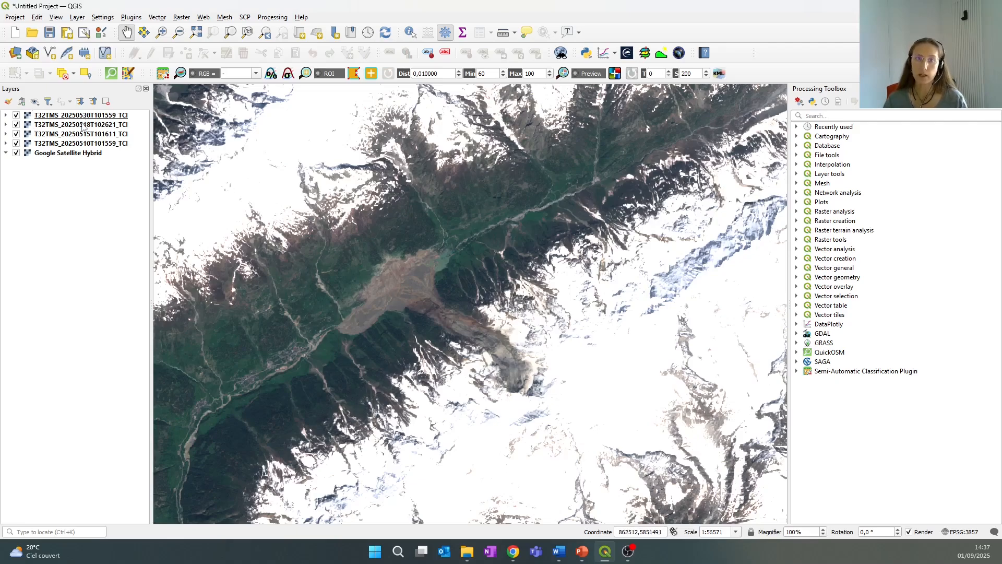
Hide the 30, 18 and 15 May images to examine the valley and slope in the 10 May image
click(16, 115)
click(16, 124)
click(16, 134)
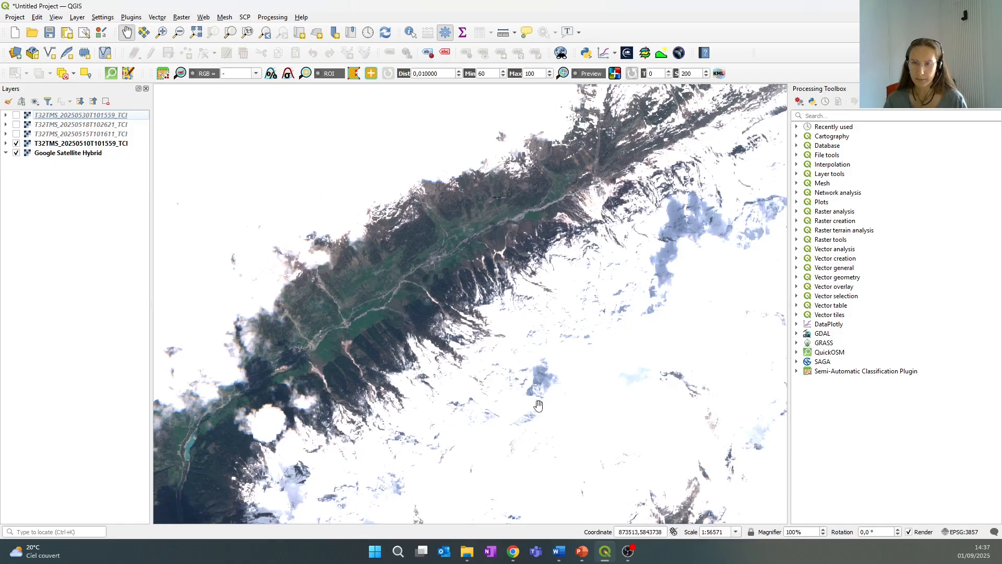
drag(538, 406, 521, 398)
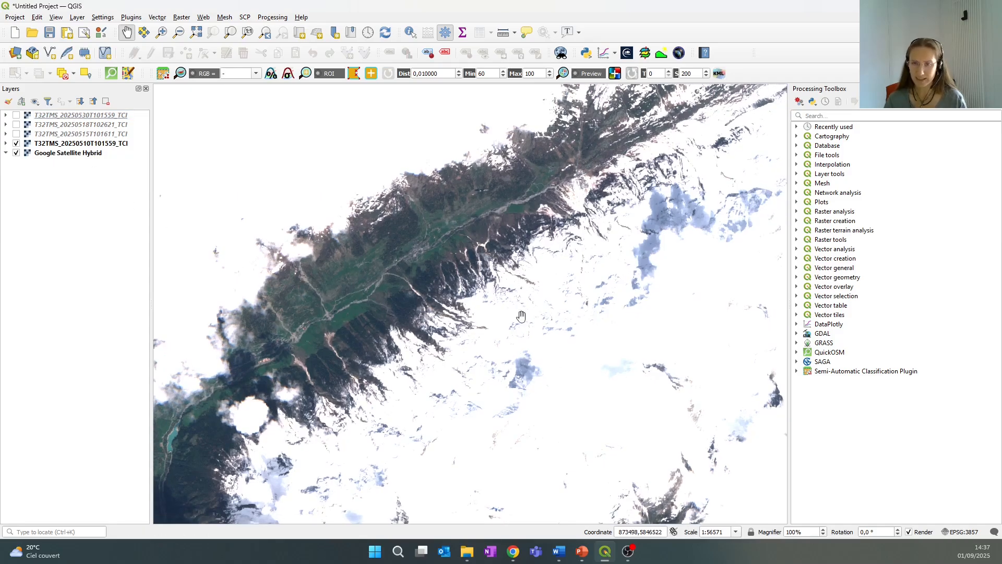
drag(509, 347, 499, 312)
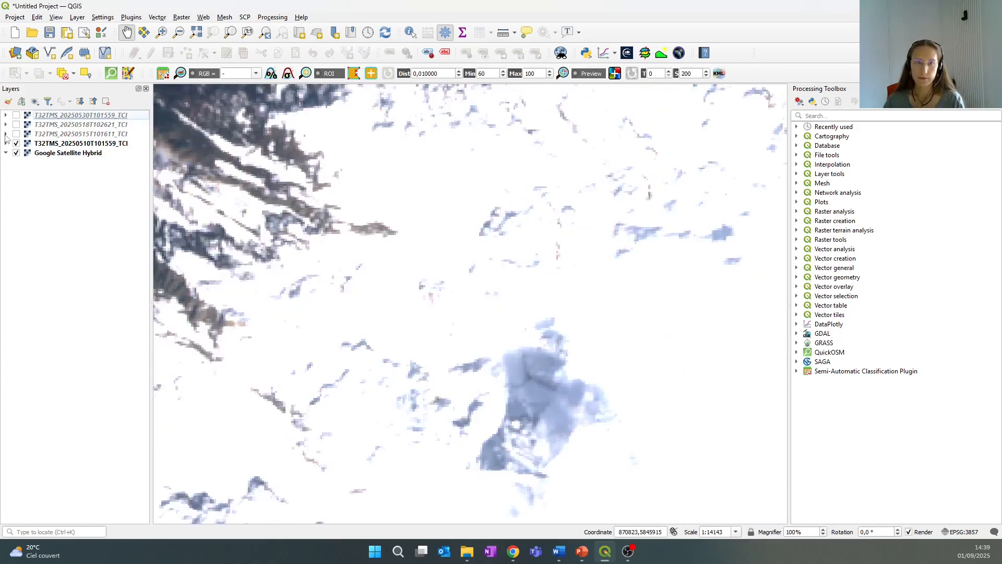
Show the 15 May and 18 May images again to examine the bare patch on the snowy slope
click(16, 134)
click(16, 125)
drag(369, 353, 416, 347)
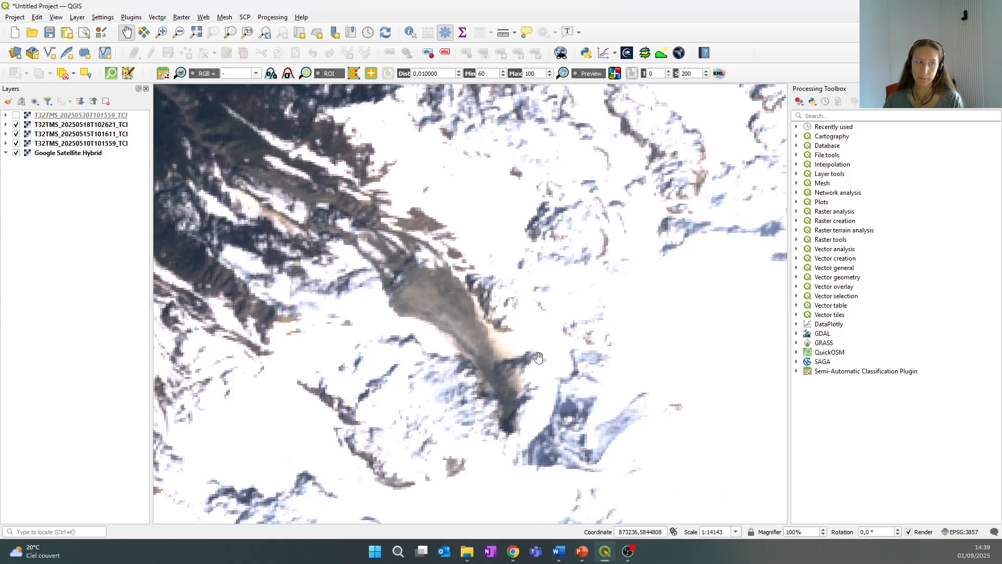
scroll(397, 293, down, 1)
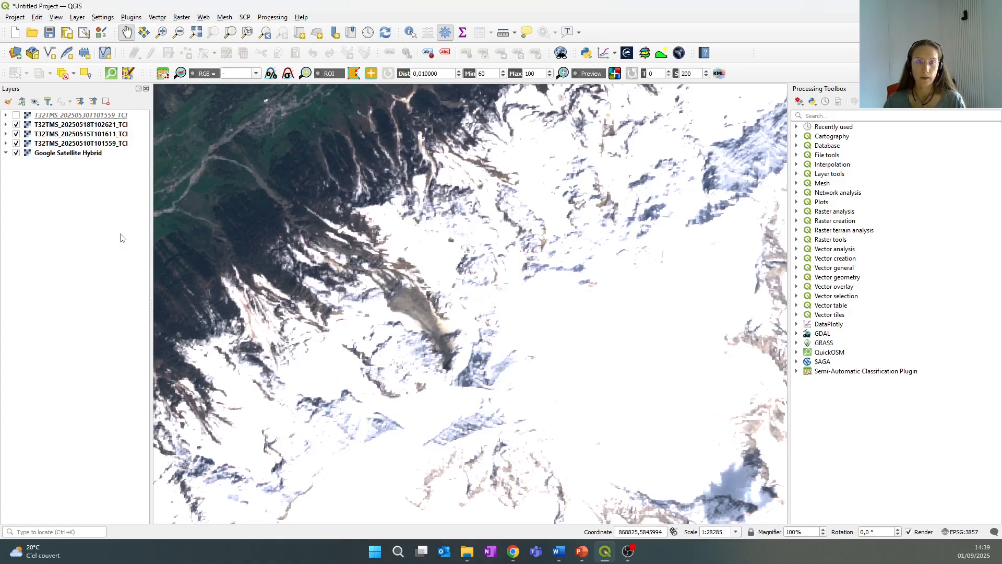
Show the 30 May image again and examine the debris from the slope down to the valley
click(16, 115)
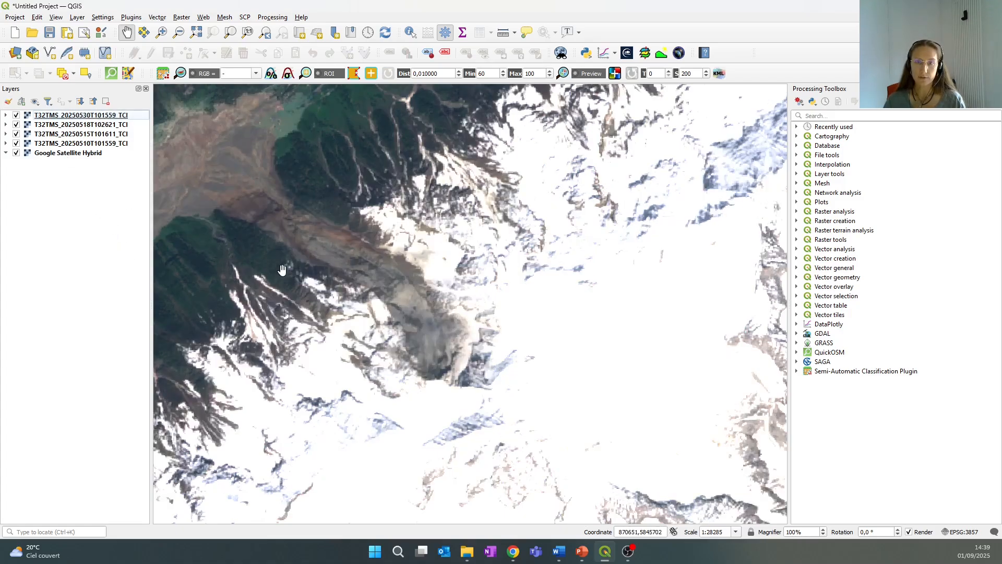
drag(328, 321, 493, 324)
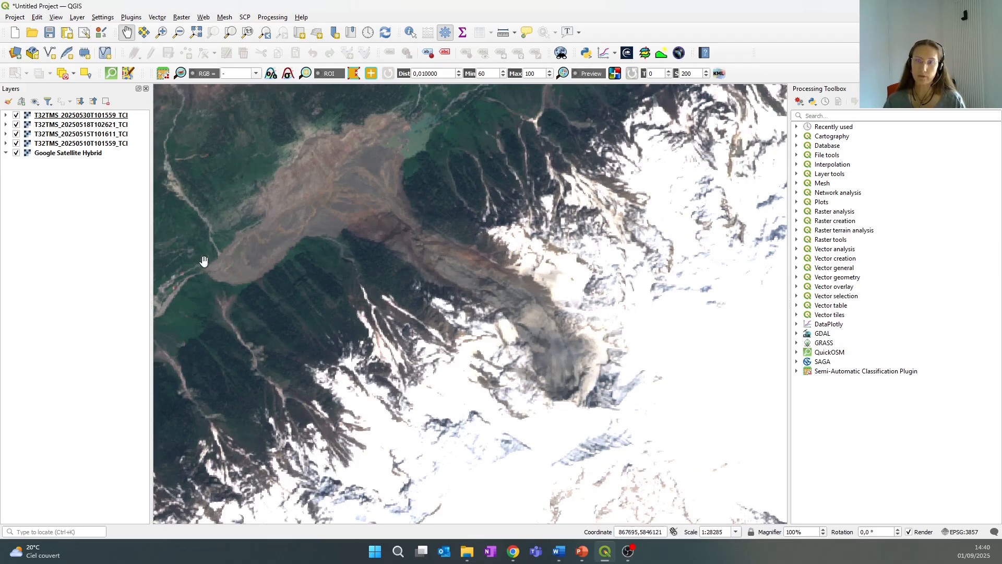
drag(204, 261, 298, 239)
scroll(356, 186, up, 1)
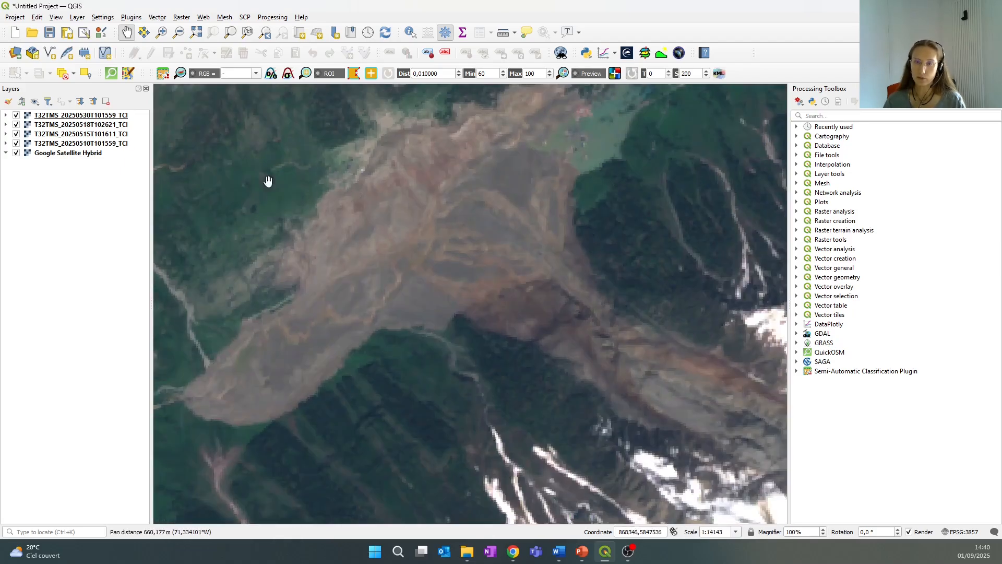
Hide and show the 30 May image again to compare the valley and village with the 18 May image
click(17, 115)
drag(543, 188, 499, 268)
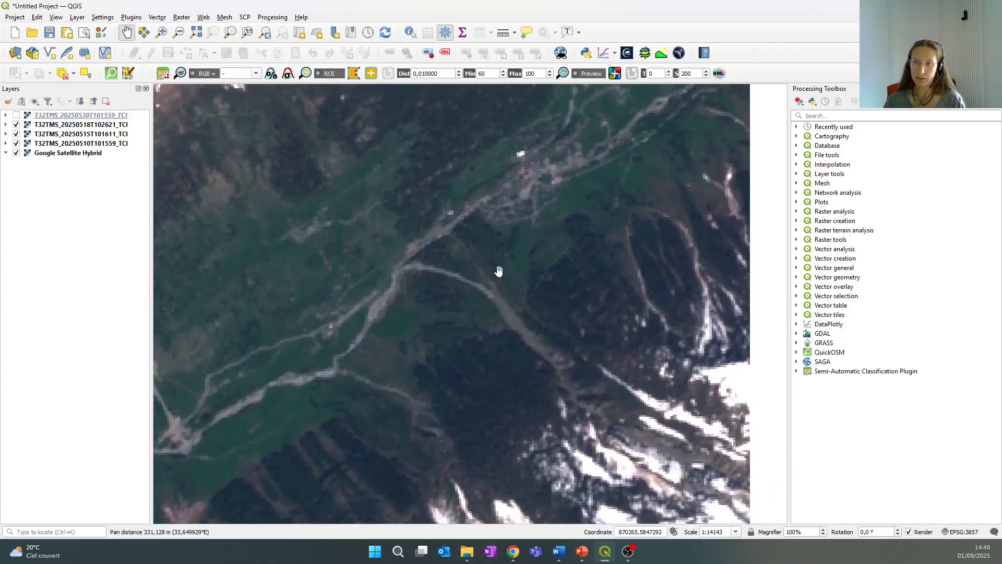
drag(415, 273, 470, 262)
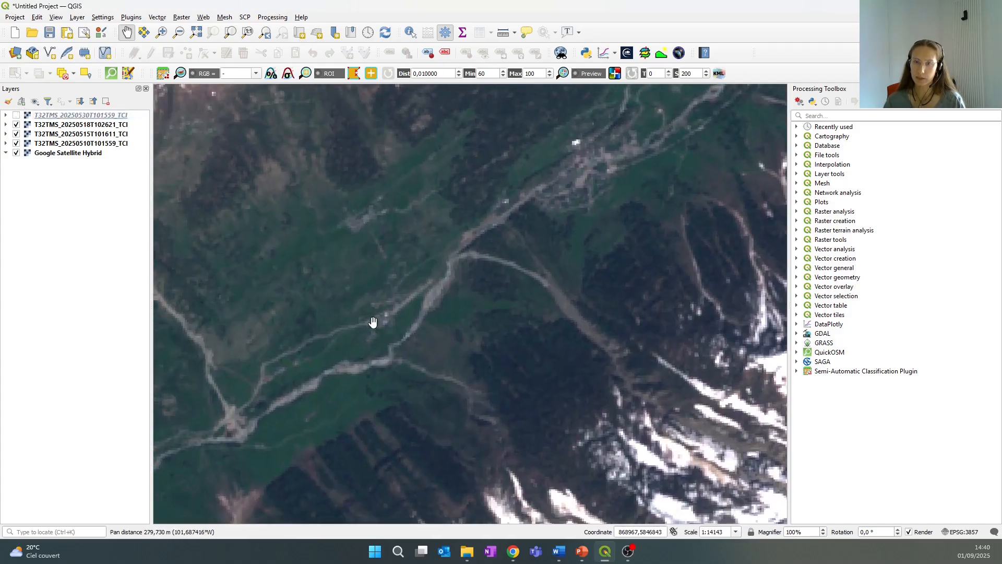
scroll(503, 273, down, 1)
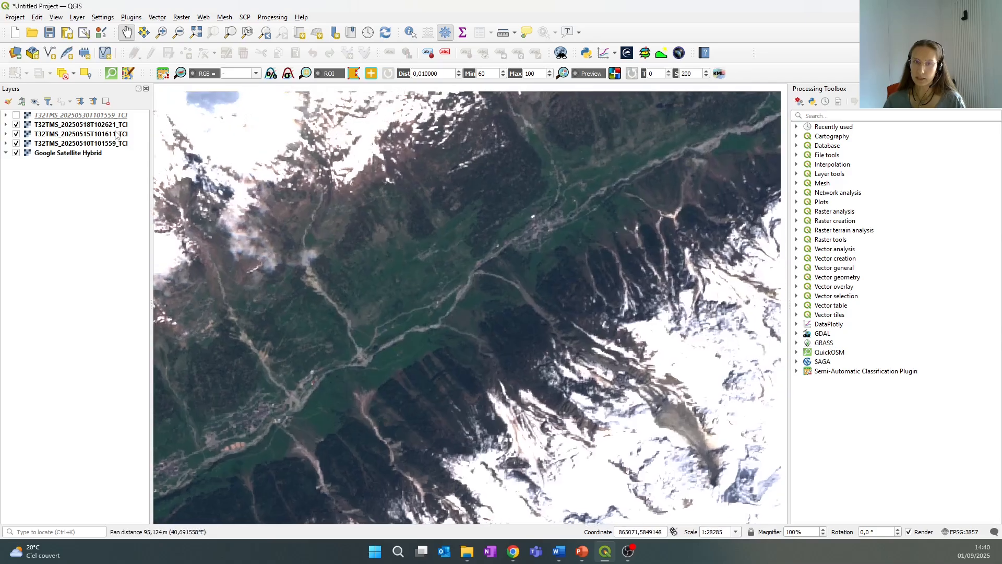
click(16, 115)
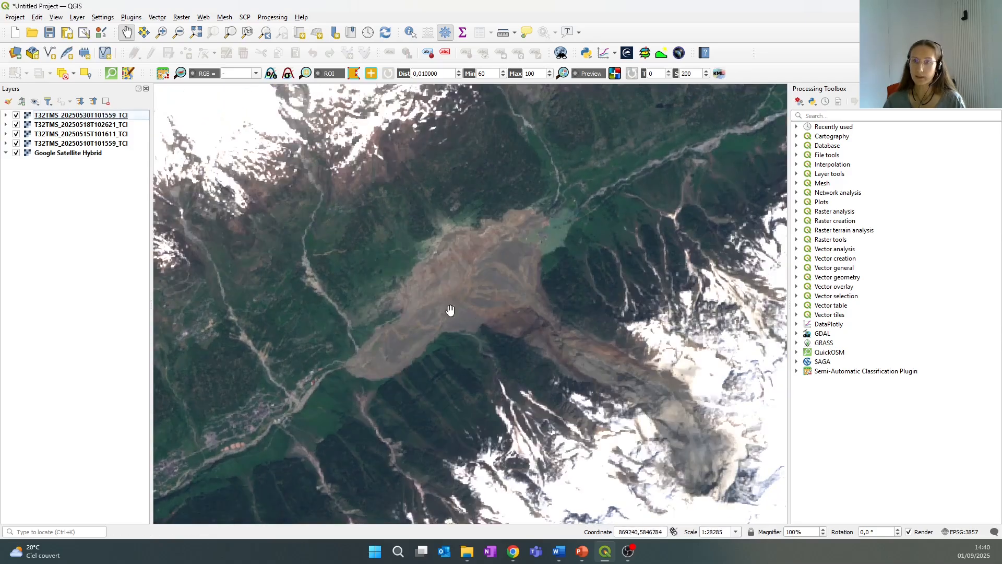
Examine the debris deposit and the flooded area beside it up close in the 30 May image
scroll(501, 290, up, 3)
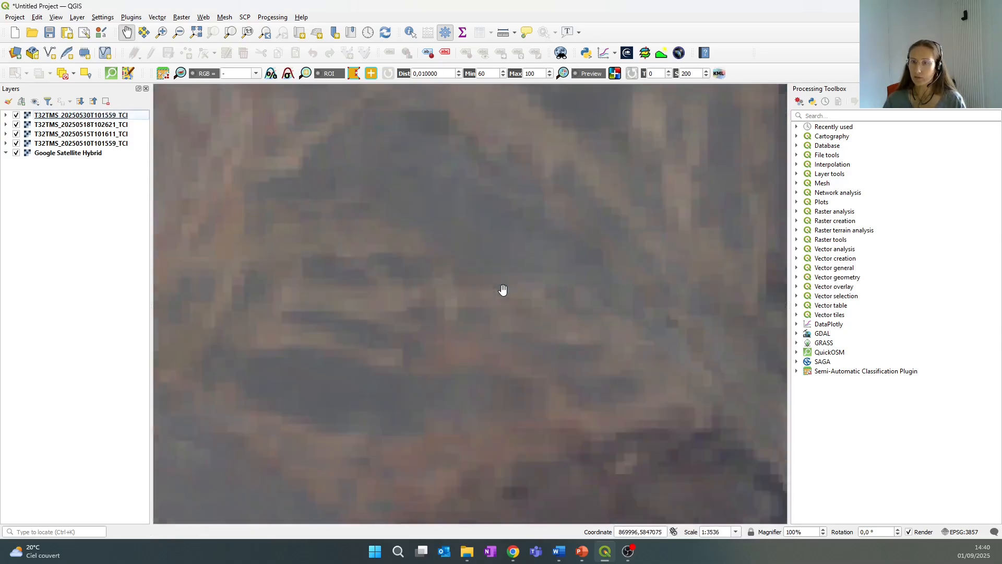
scroll(503, 289, down, 3)
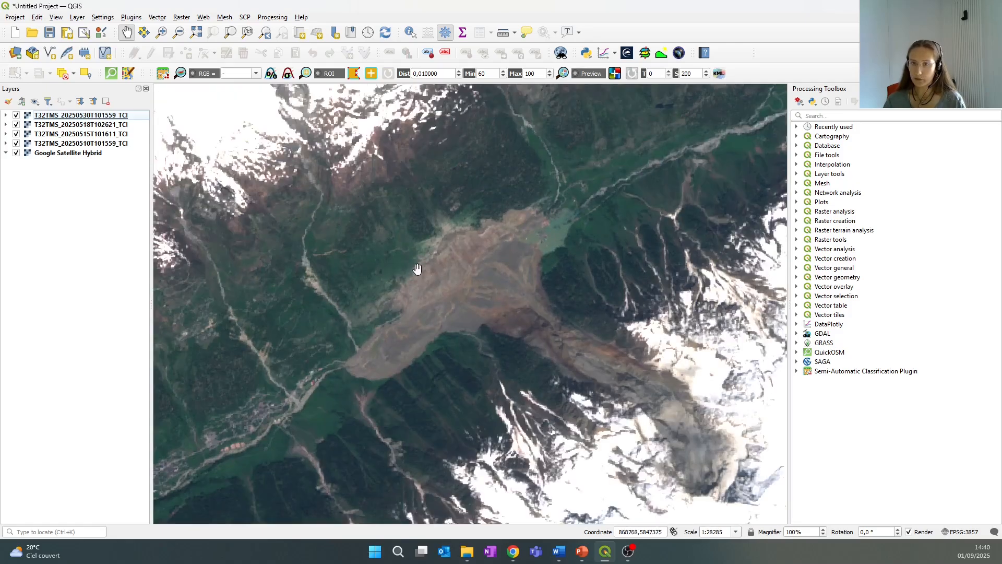
scroll(420, 267, up, 2)
scroll(420, 267, down, 1)
drag(496, 242, 414, 280)
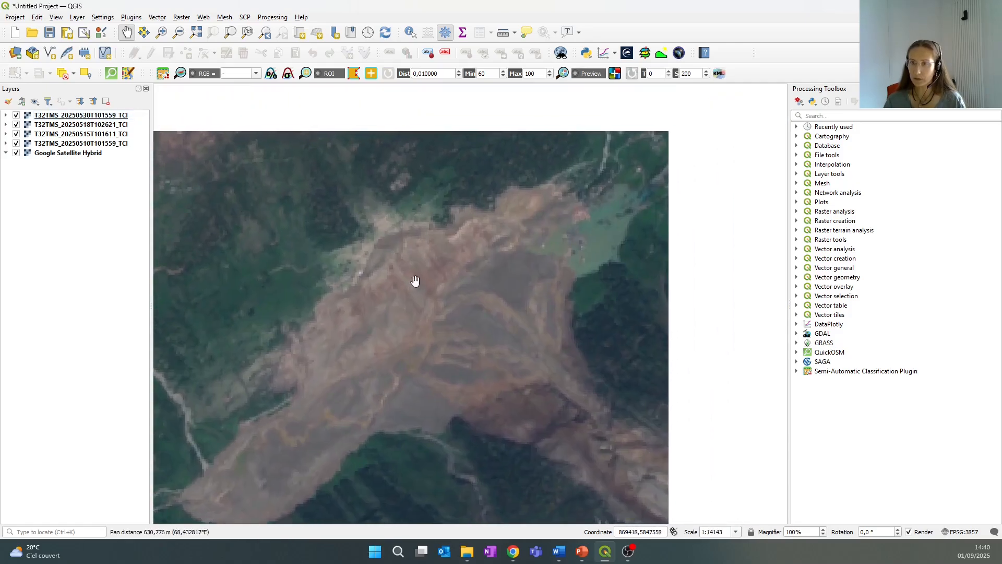
scroll(601, 244, up, 1)
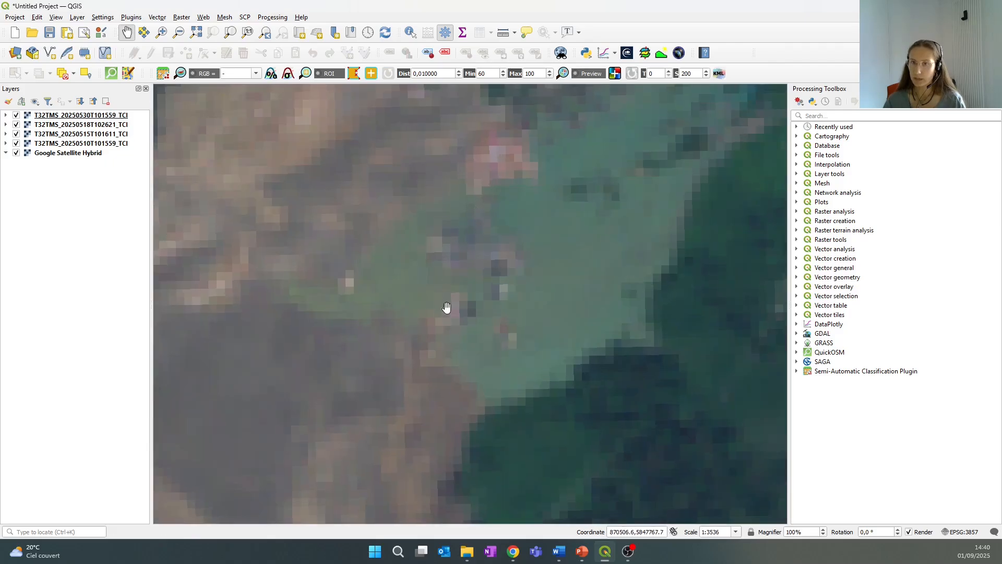
scroll(610, 258, down, 1)
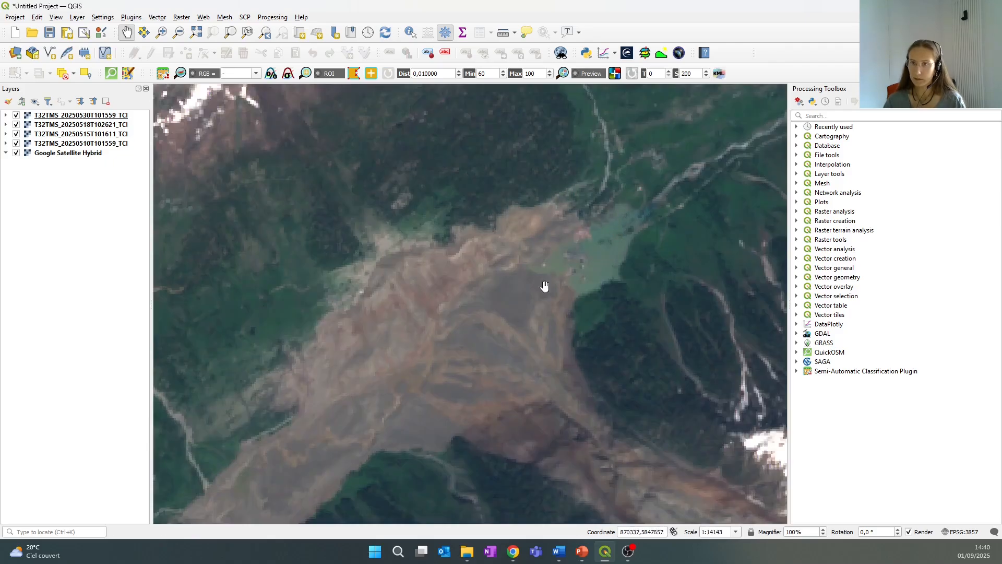
scroll(546, 265, down, 2)
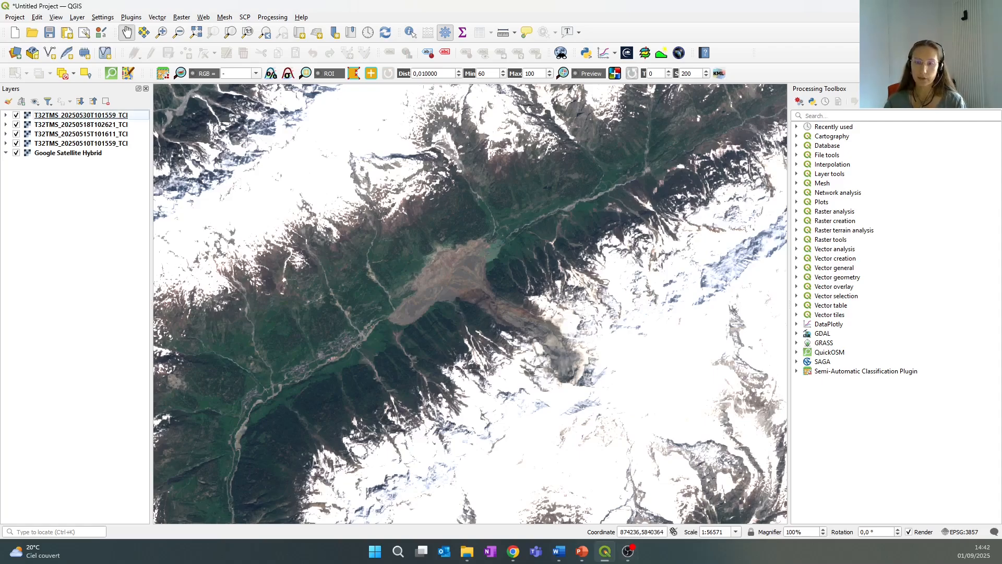
Add bands B03, B04, B08 and B11 of the 30 May image from its IMG_DATA folder to the QGIS project
click(469, 554)
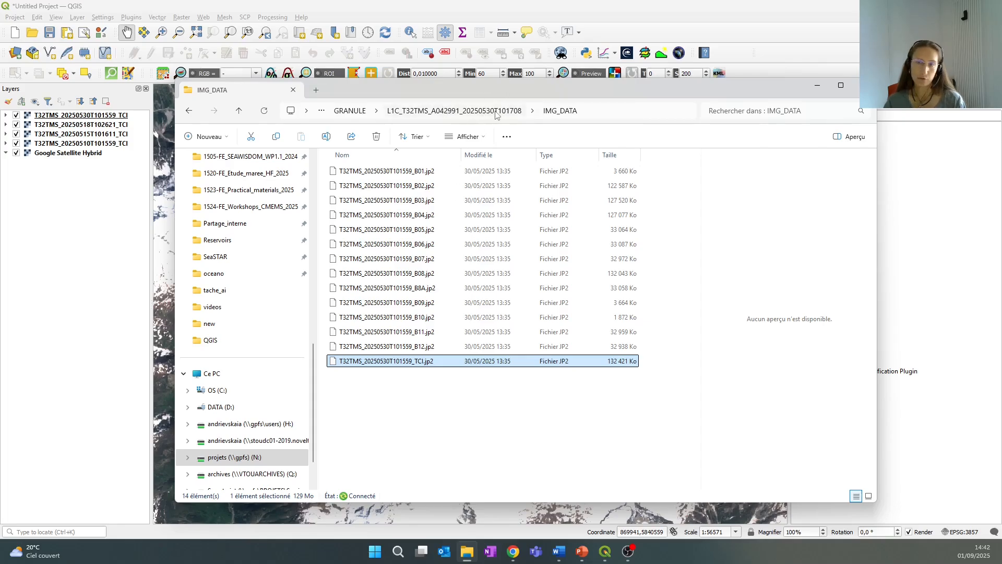
click(412, 408)
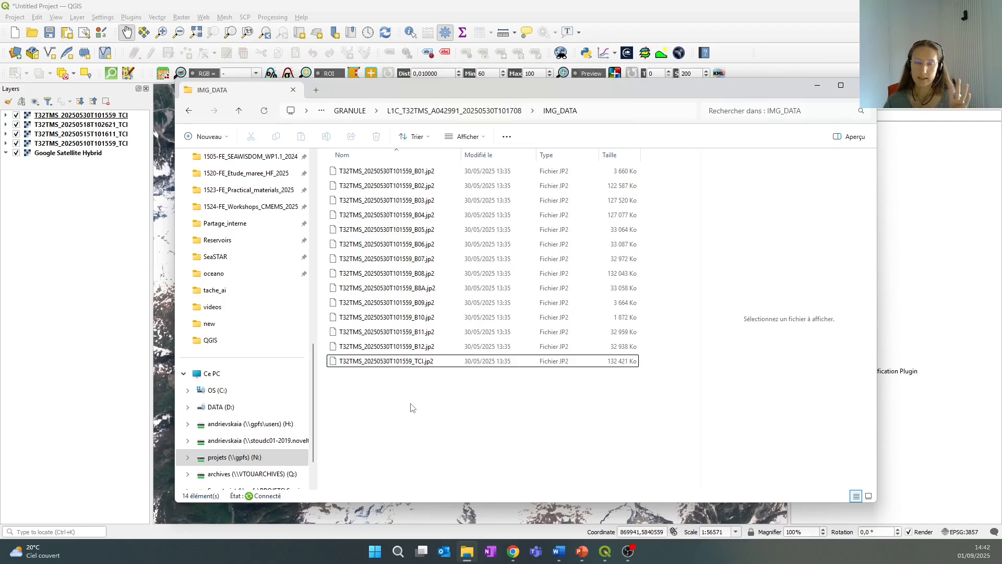
click(417, 218)
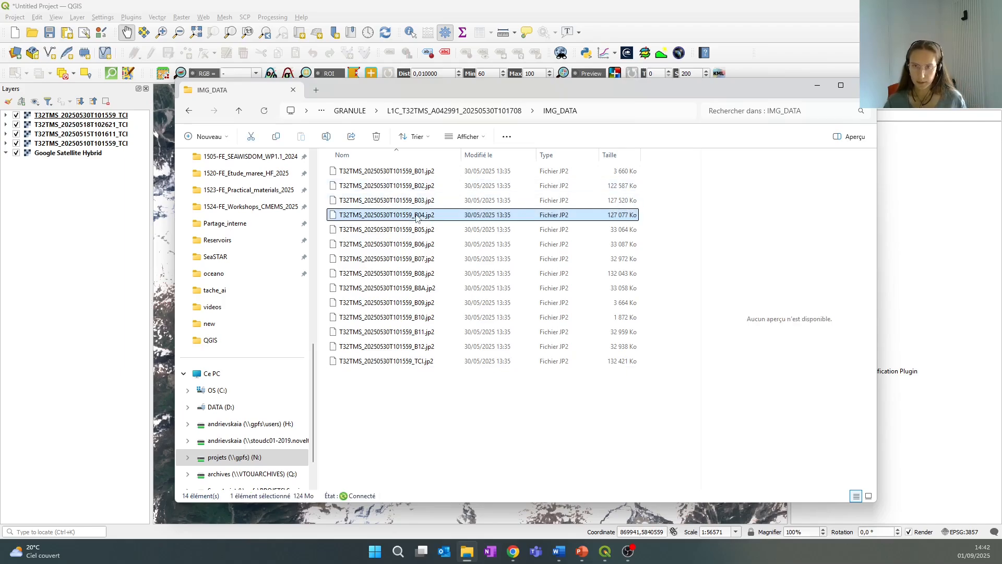
ctrl+click(399, 277)
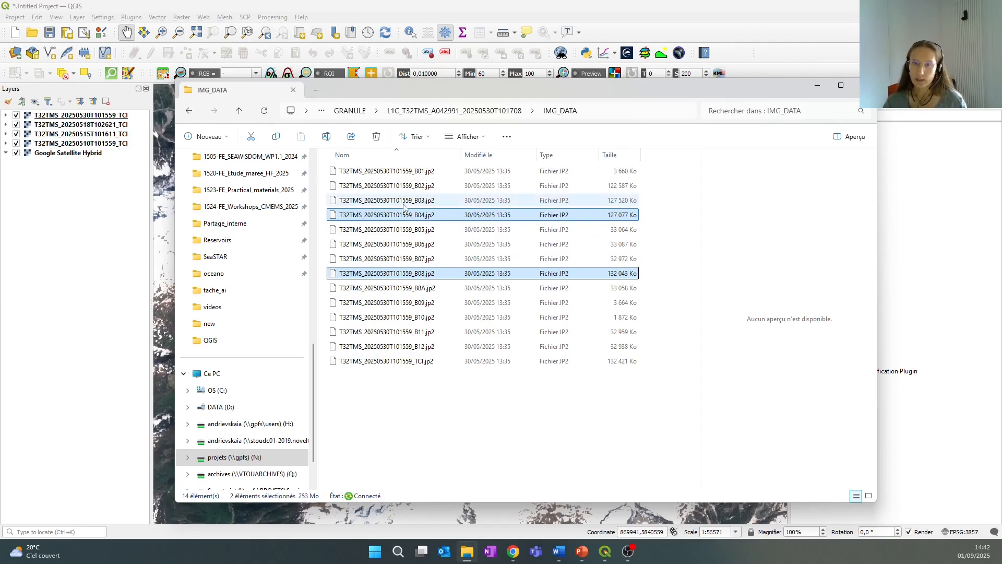
ctrl+click(400, 205)
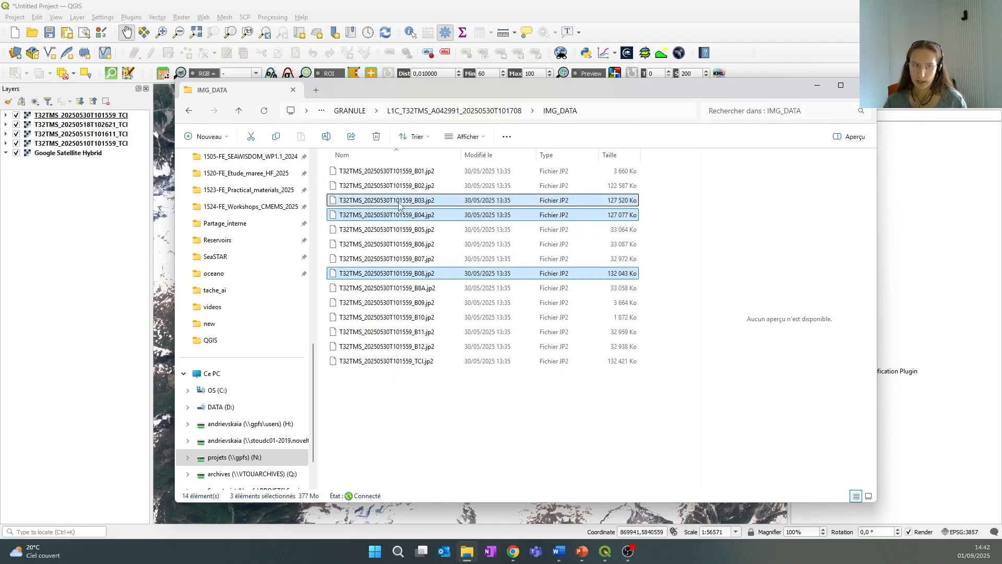
ctrl+click(406, 334)
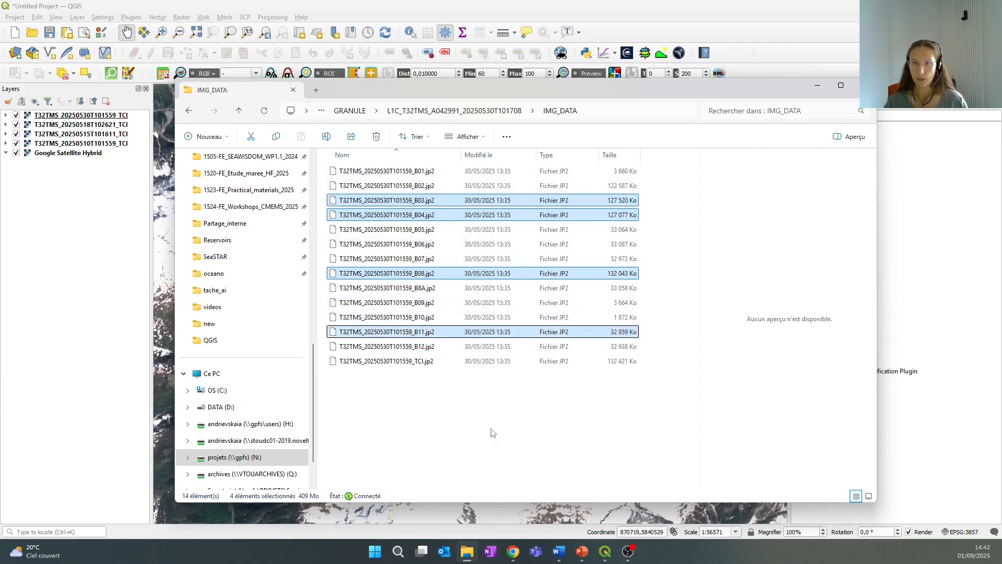
drag(408, 208, 98, 238)
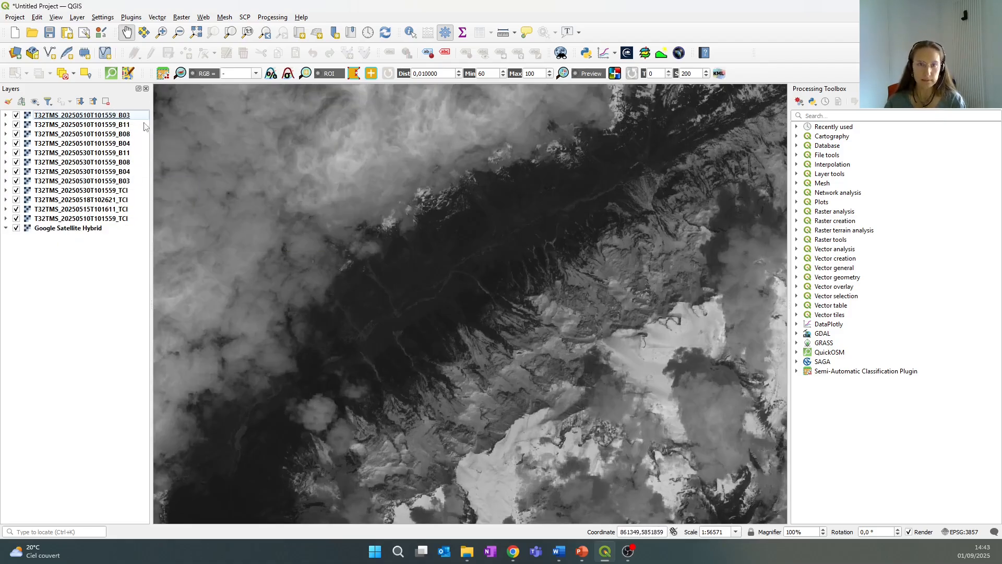
Create a layer group named ndvi and move it above all the other layers
right_click(57, 268)
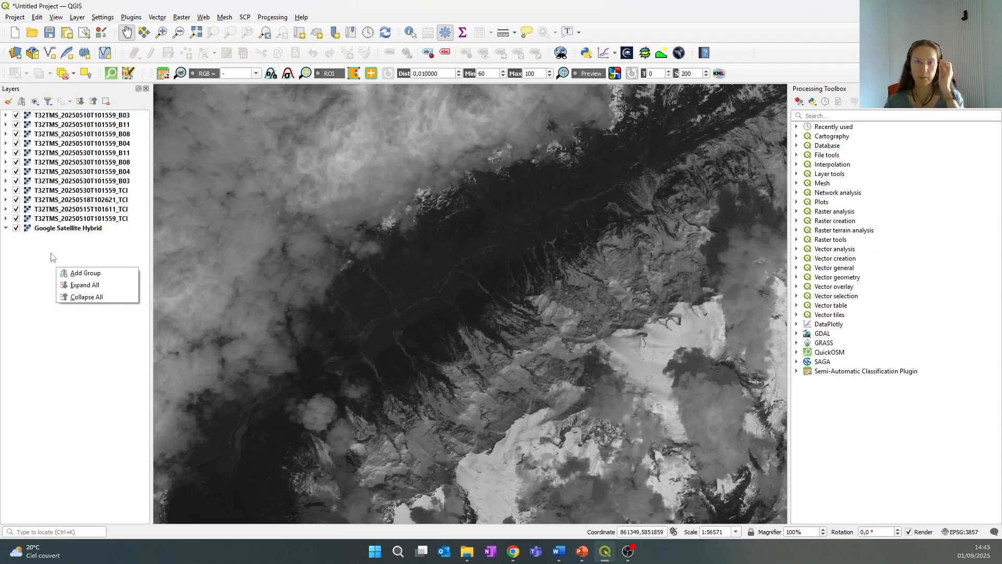
click(79, 273)
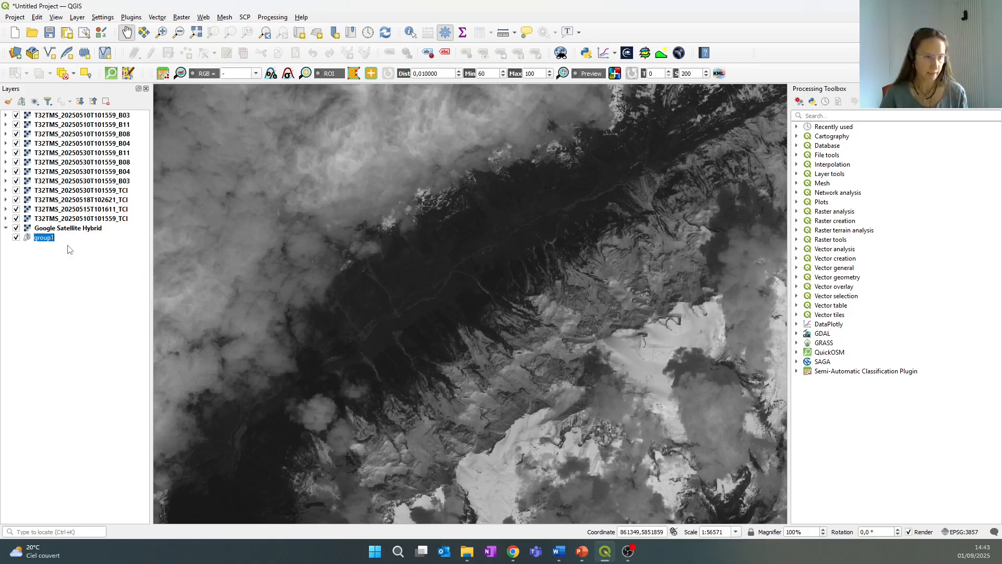
text(ndvi)
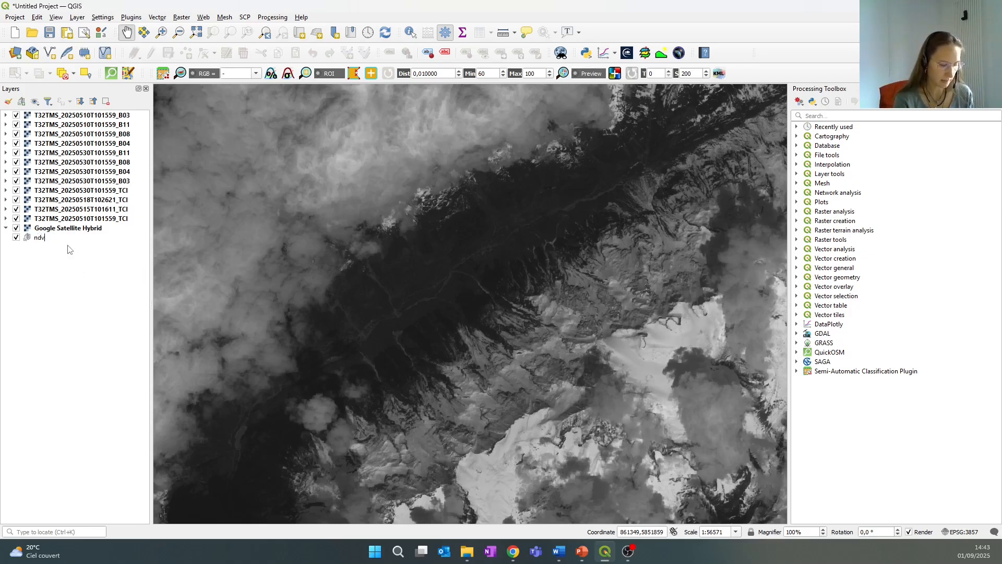
click(39, 240)
drag(39, 240, 57, 112)
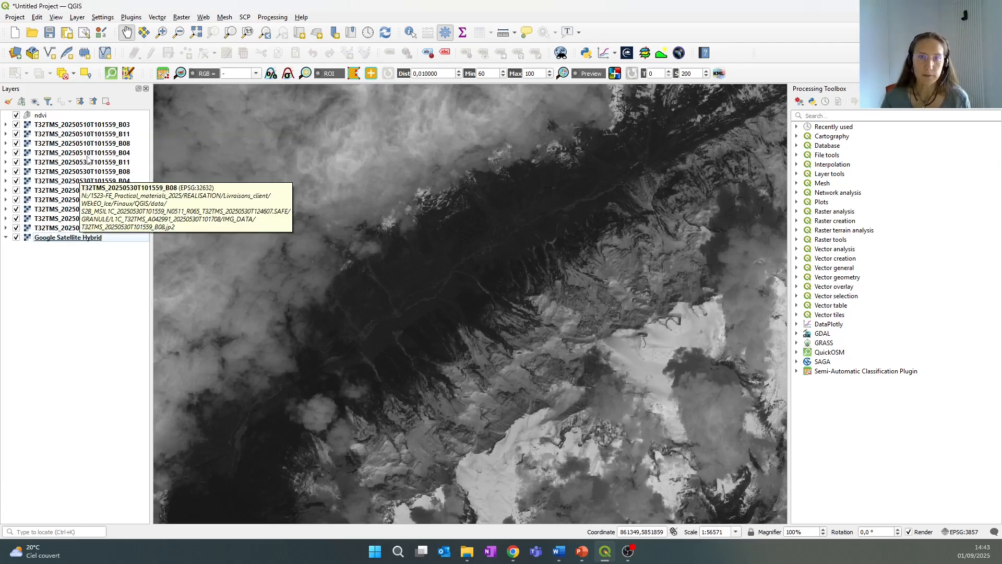
Move the B08 and B04 layers of 10 May and 30 May into the ndvi group and collapse their legends
click(93, 144)
ctrl+click(95, 152)
ctrl+click(89, 171)
ctrl+click(93, 180)
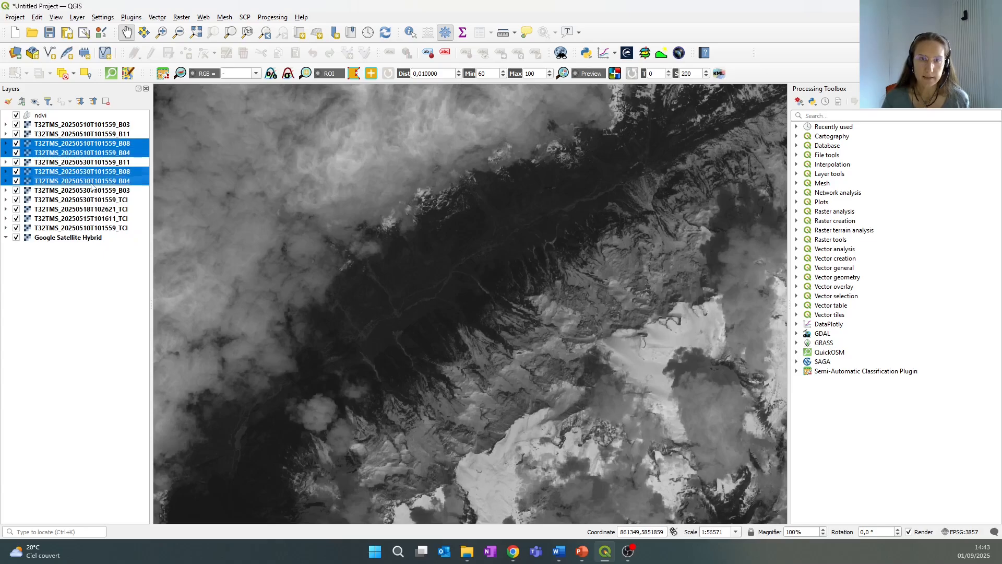
drag(90, 153, 112, 113)
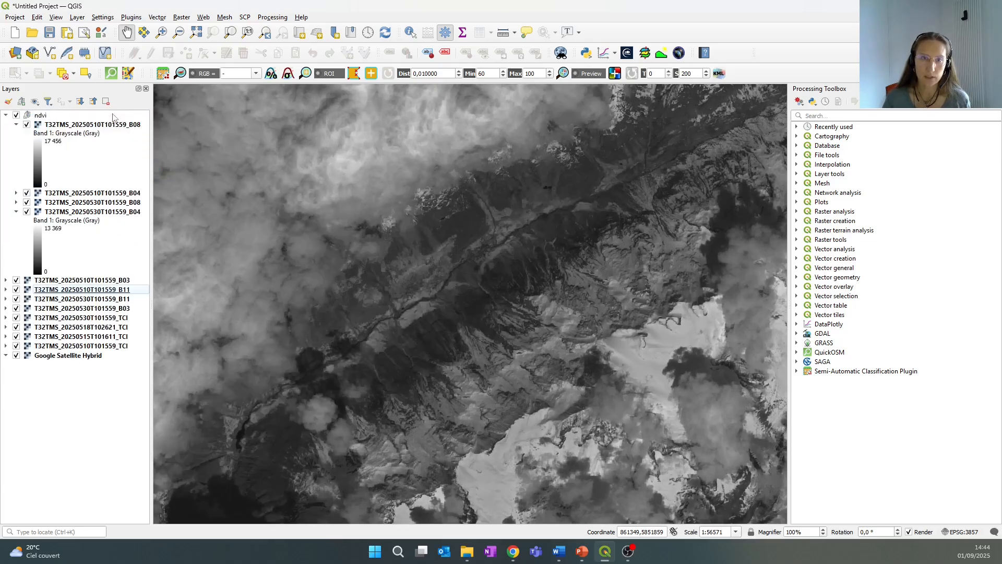
click(17, 125)
click(16, 153)
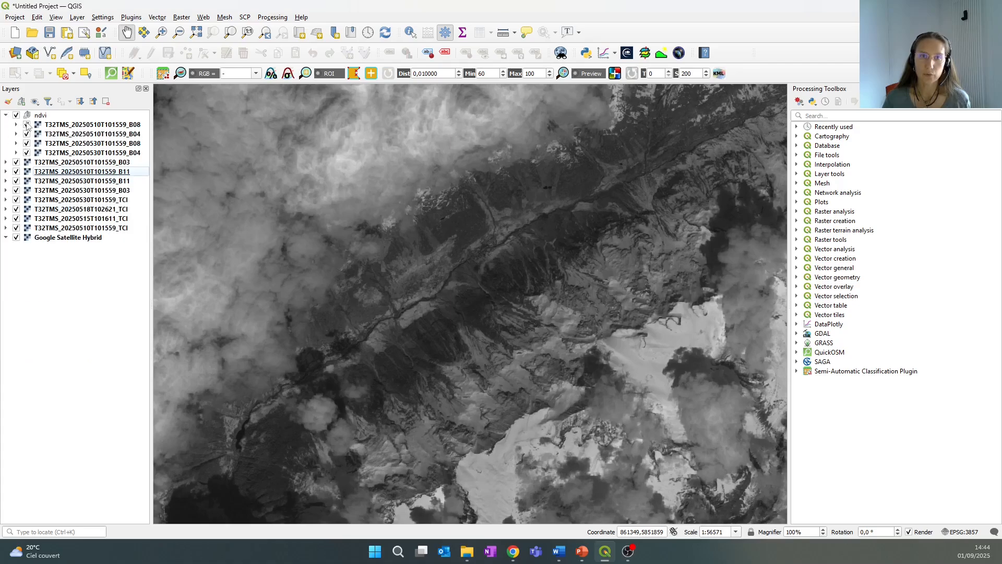
Hide and show the ndvi group again, and collapse it
click(16, 116)
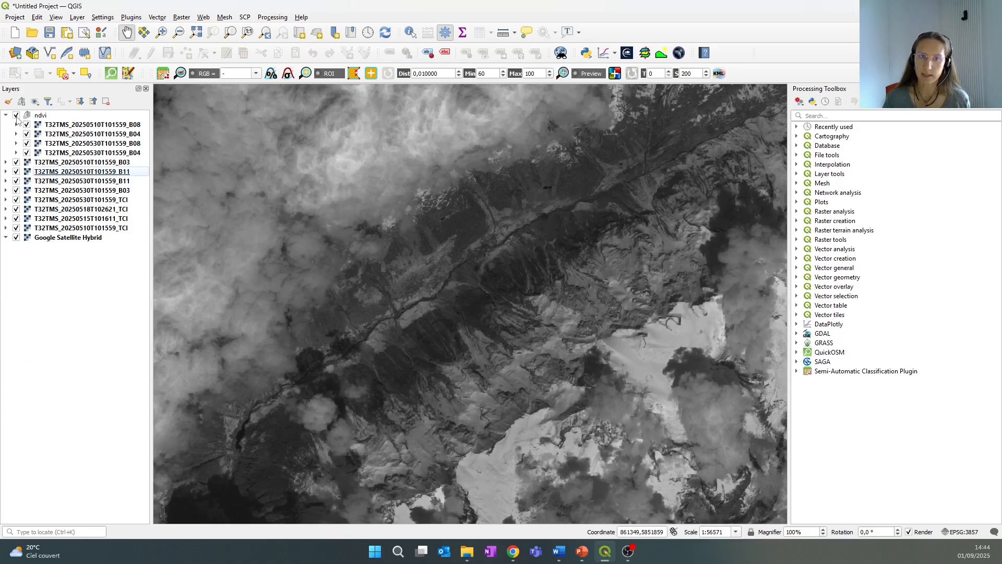
click(16, 117)
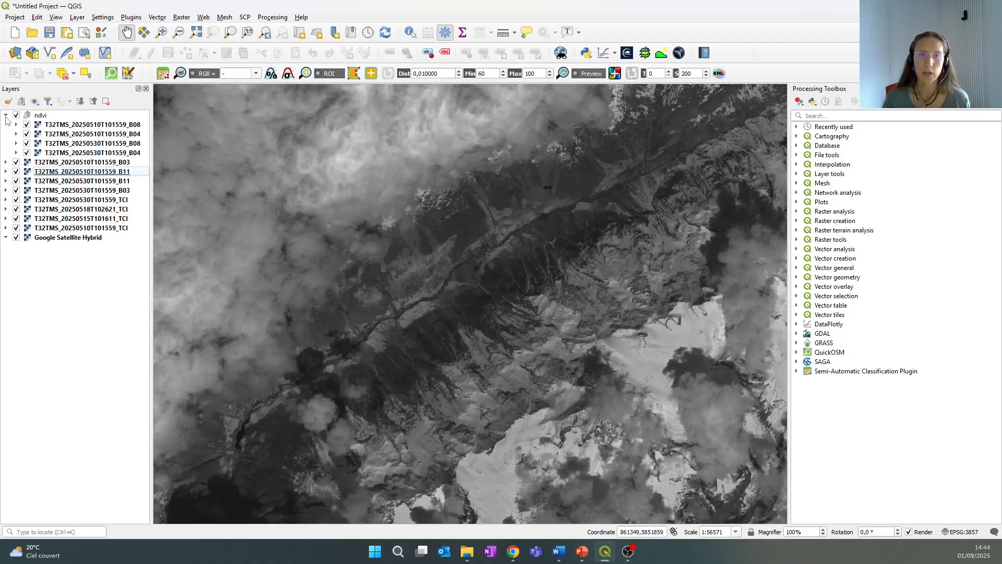
click(6, 116)
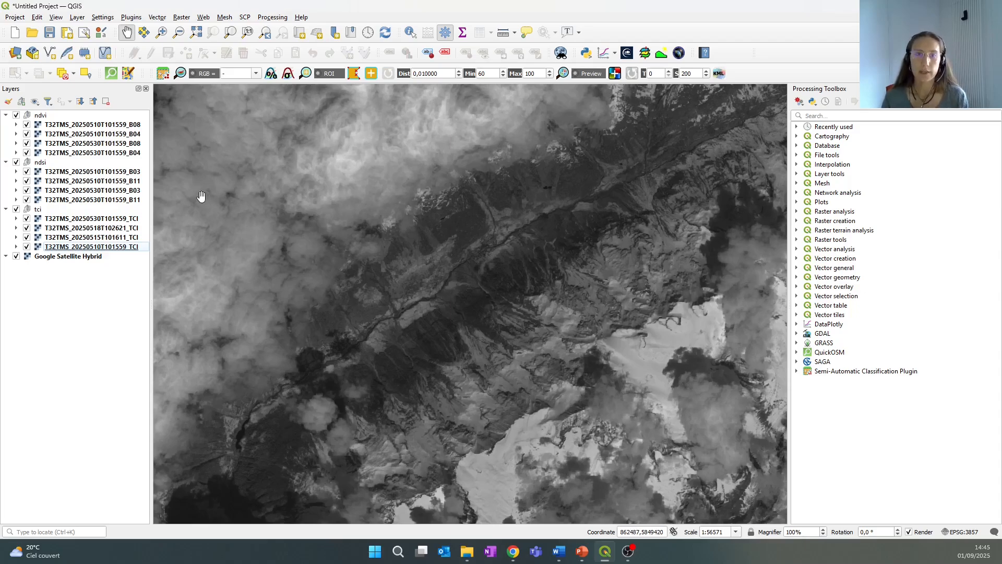
Hide the tci group and collapse it
click(17, 209)
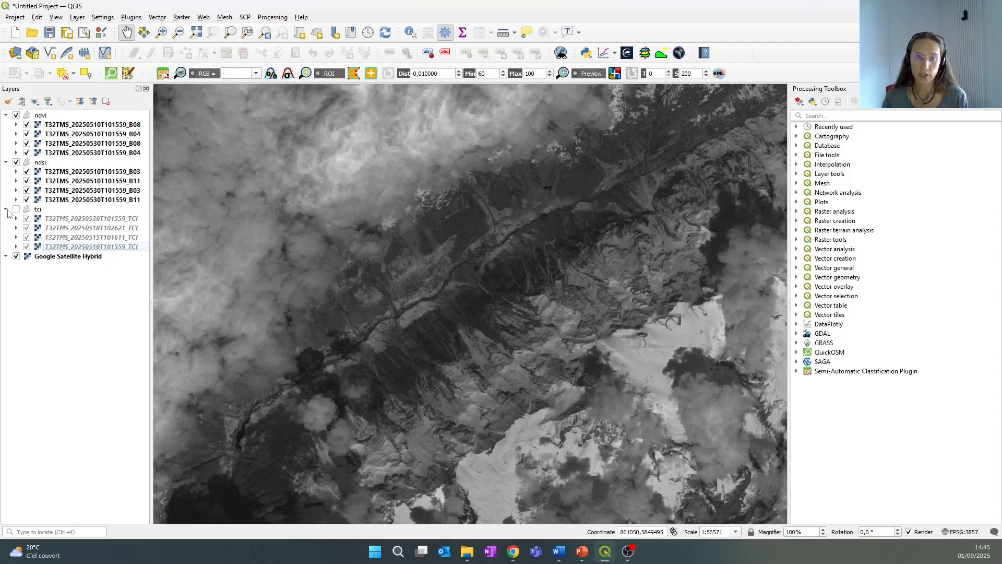
click(6, 210)
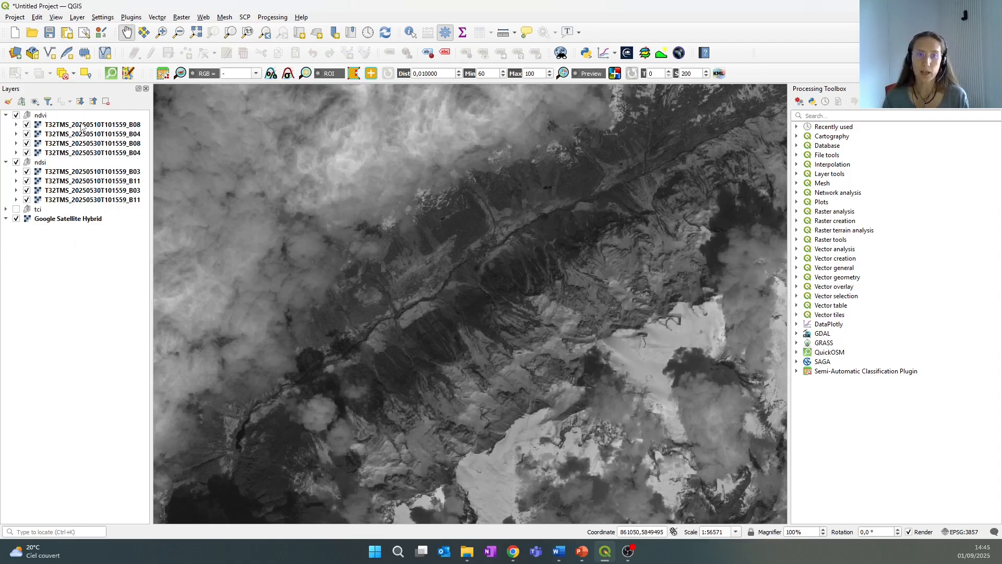
mouse_move(82, 128)
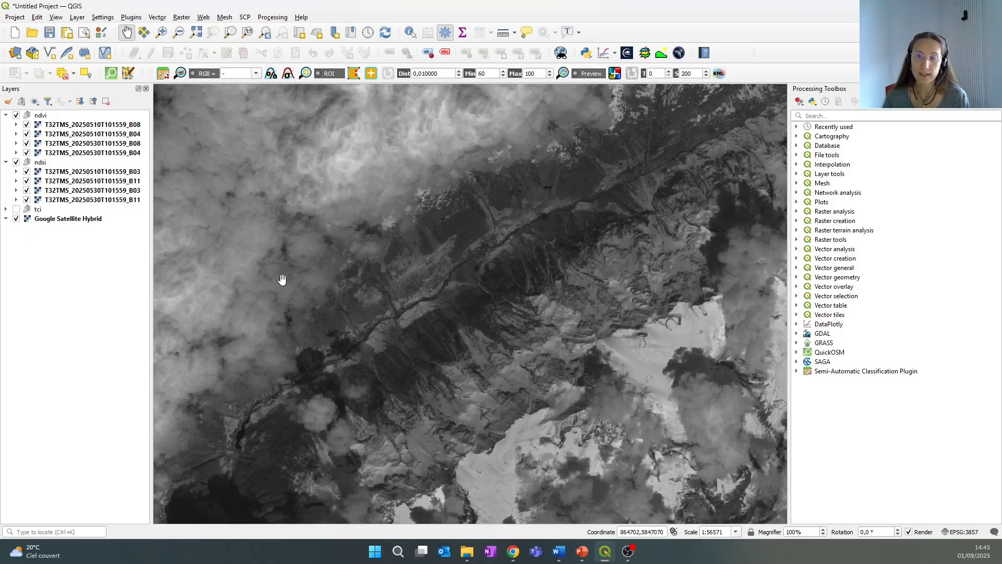
Examine how far the band images extend beyond the valley against the satellite basemap
scroll(331, 277, down, 5)
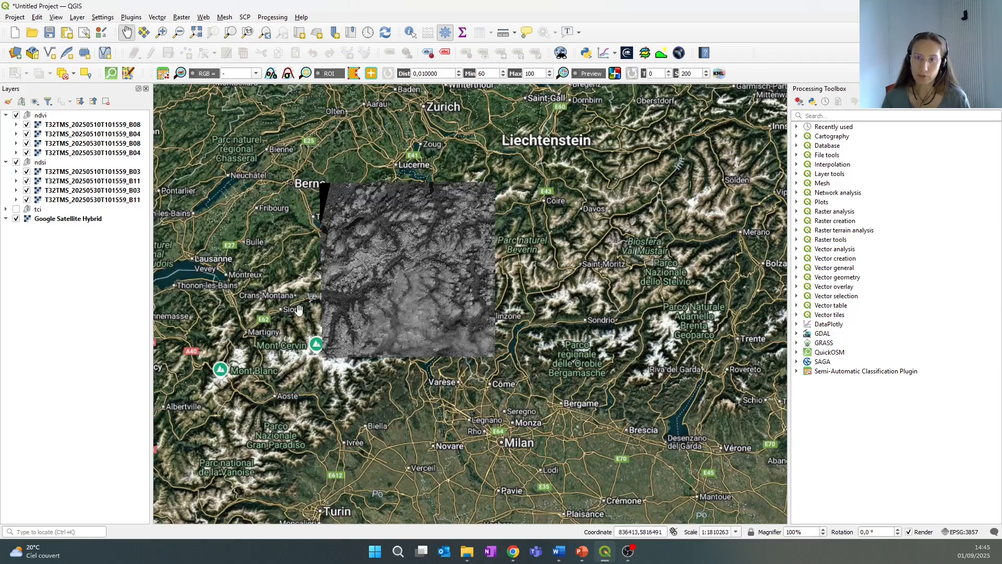
scroll(324, 243, up, 1)
scroll(329, 266, up, 2)
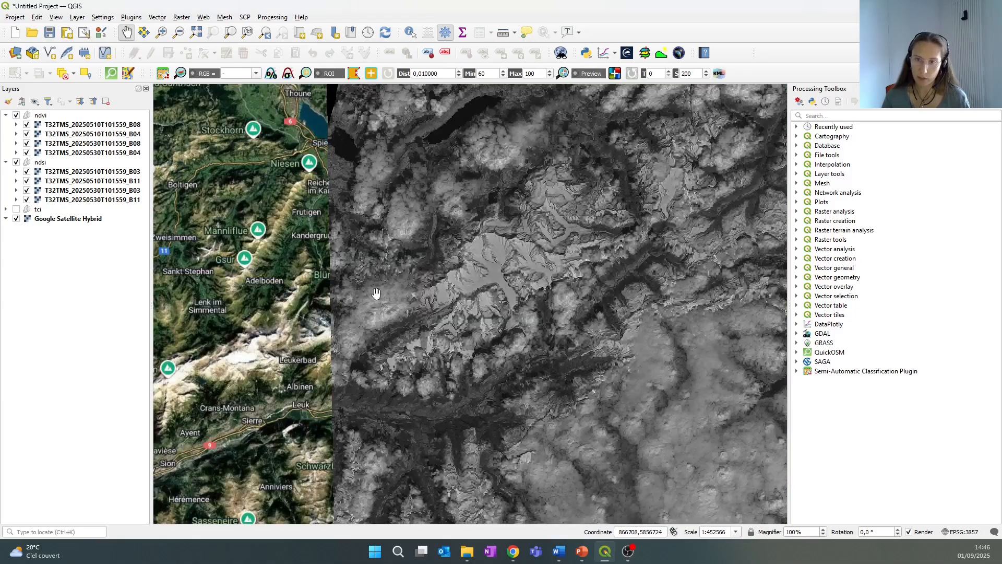
drag(372, 400, 374, 342)
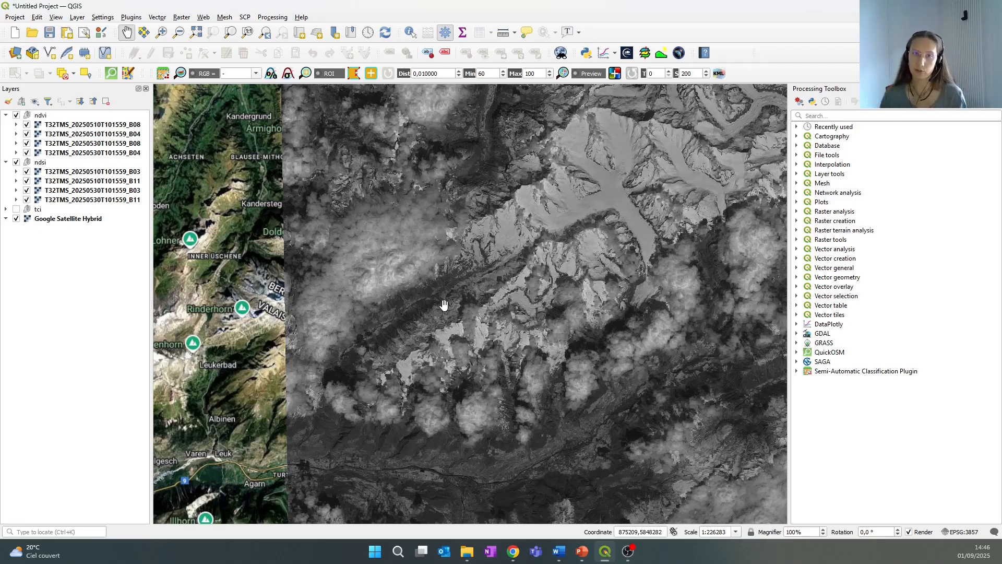
drag(535, 282, 485, 281)
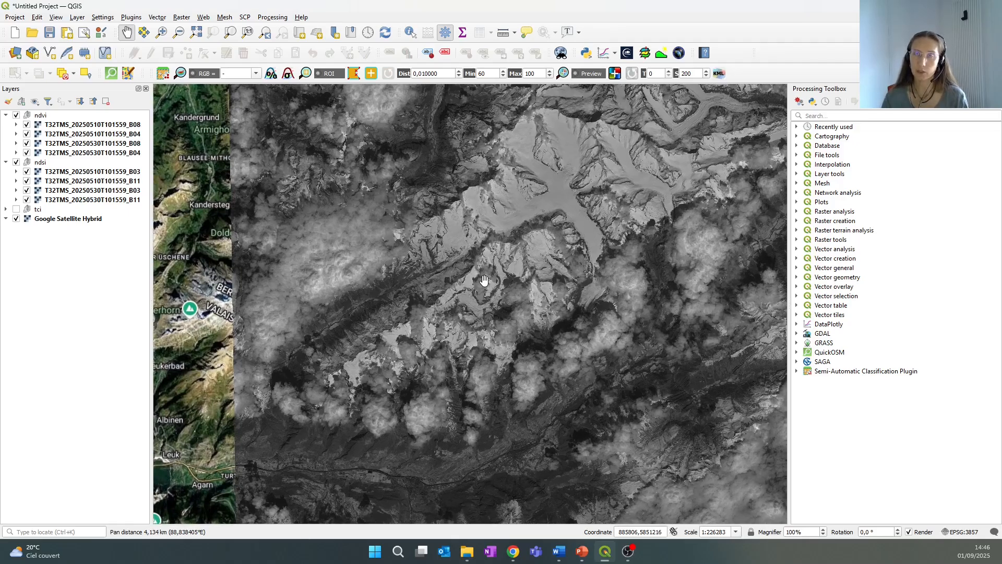
Start Clip Raster by Extent and switch it to batch processing
click(181, 17)
mouse_move(217, 109)
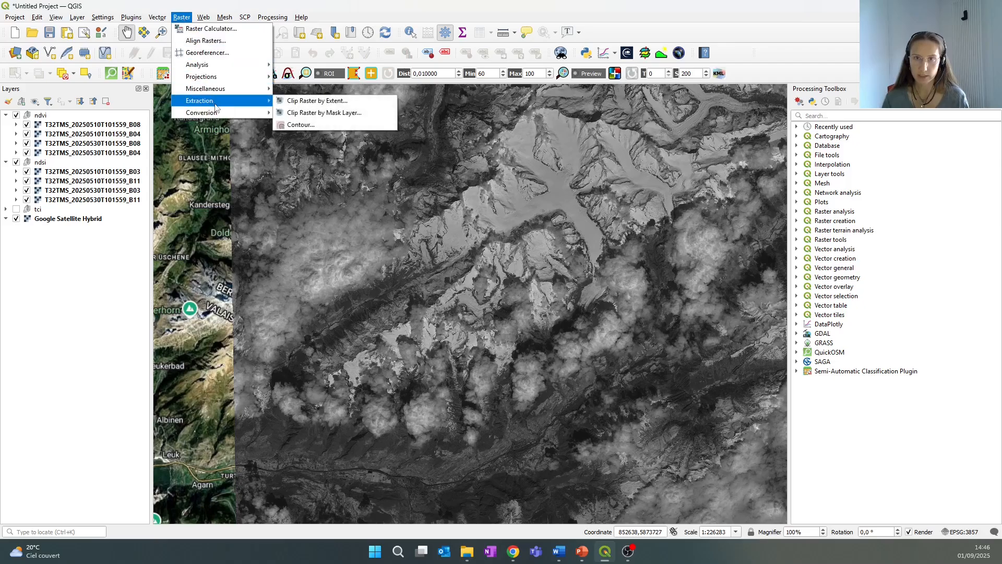
click(323, 100)
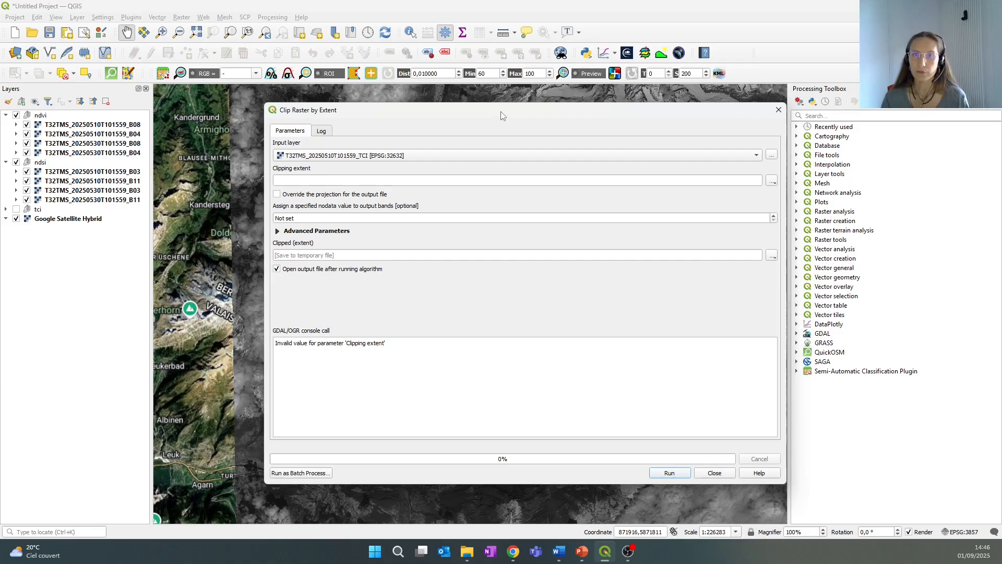
drag(503, 114, 480, 96)
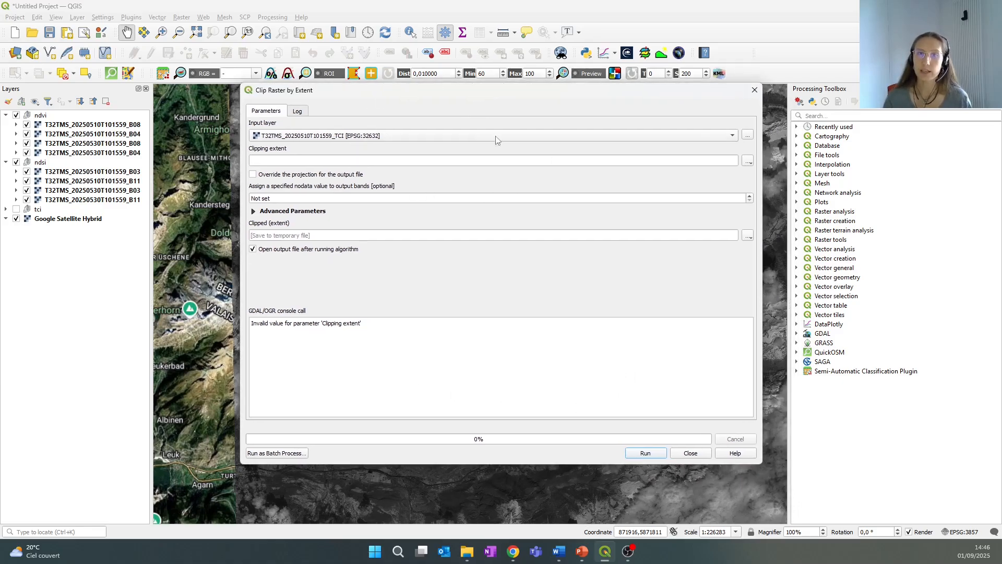
click(282, 134)
click(340, 135)
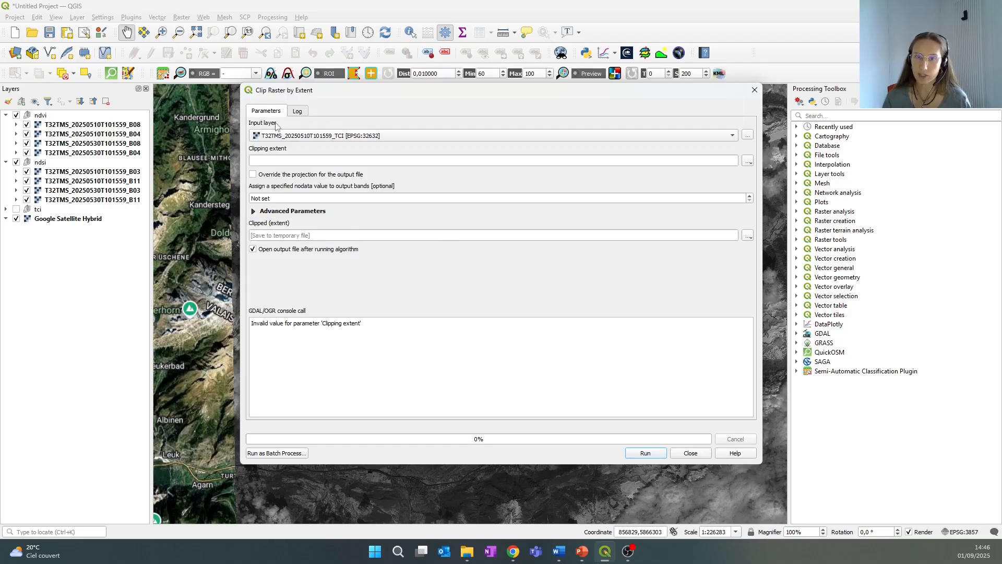
click(298, 160)
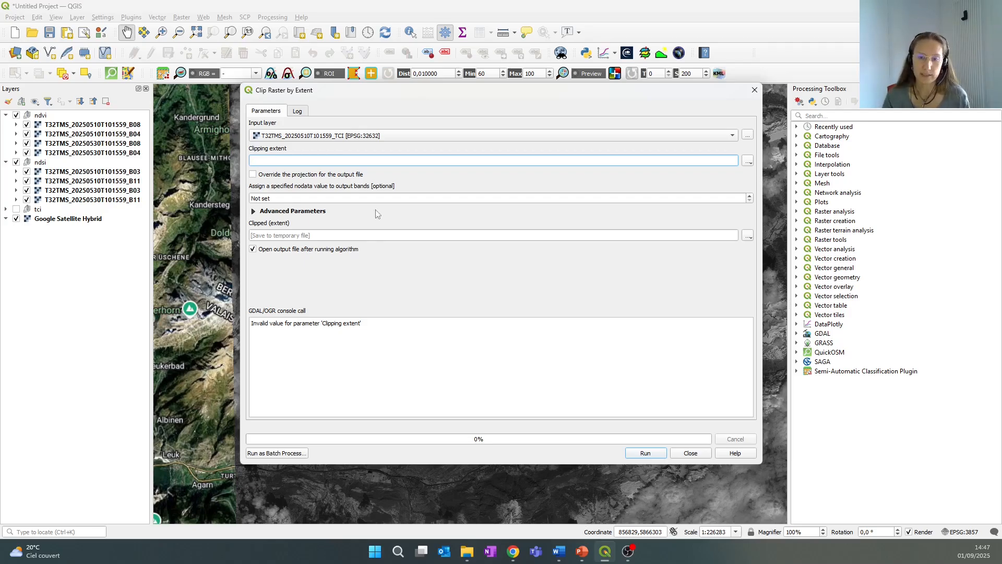
click(277, 453)
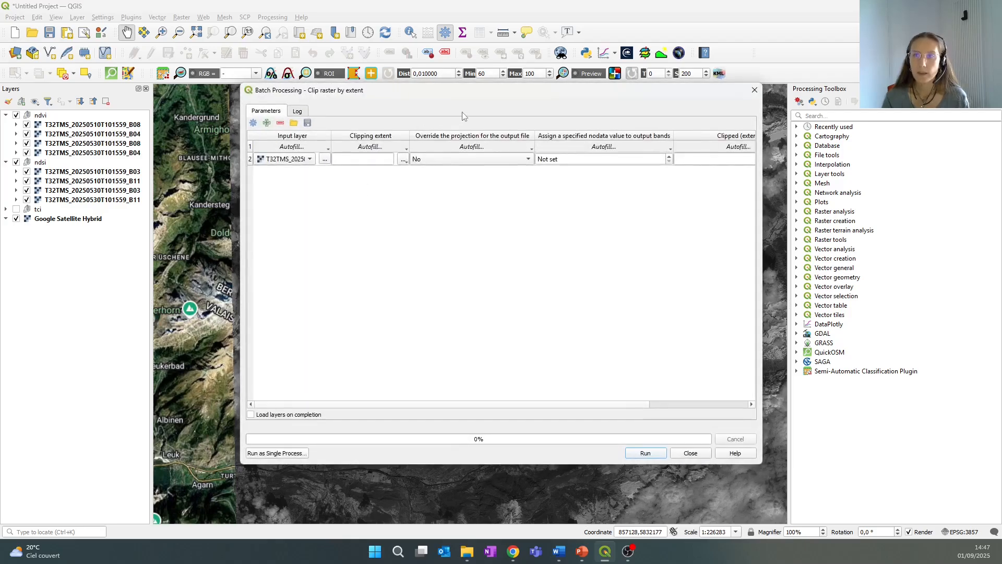
drag(472, 98, 471, 108)
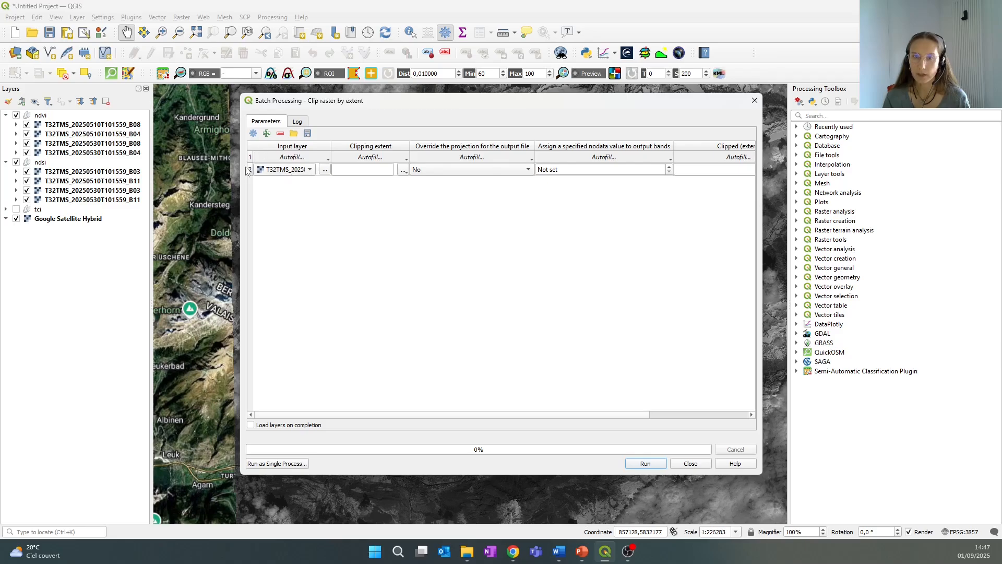
Choose bands B03, B04, B08 and B11 of both 20250510 and 20250530 from the open layers as batch input layers
click(299, 157)
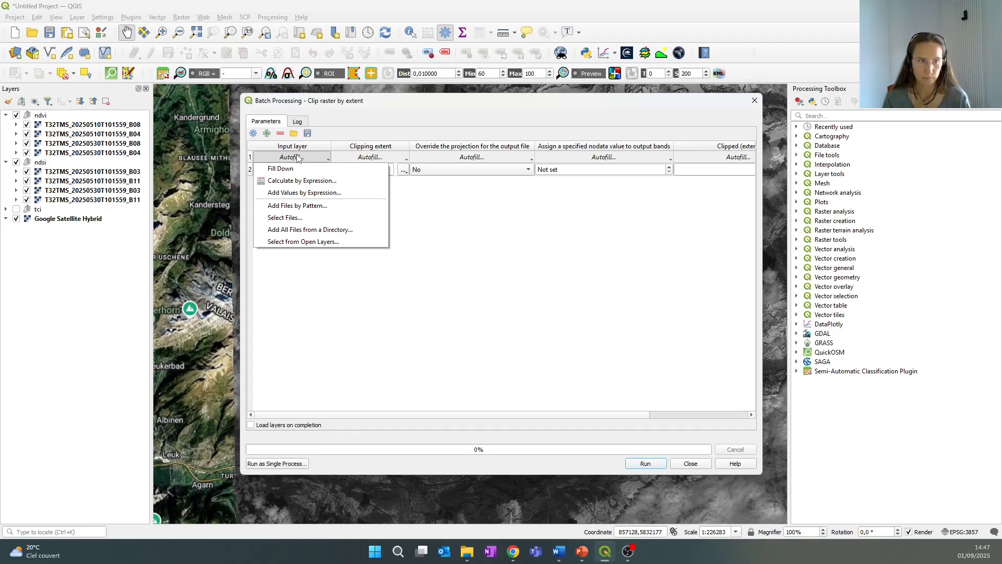
click(295, 241)
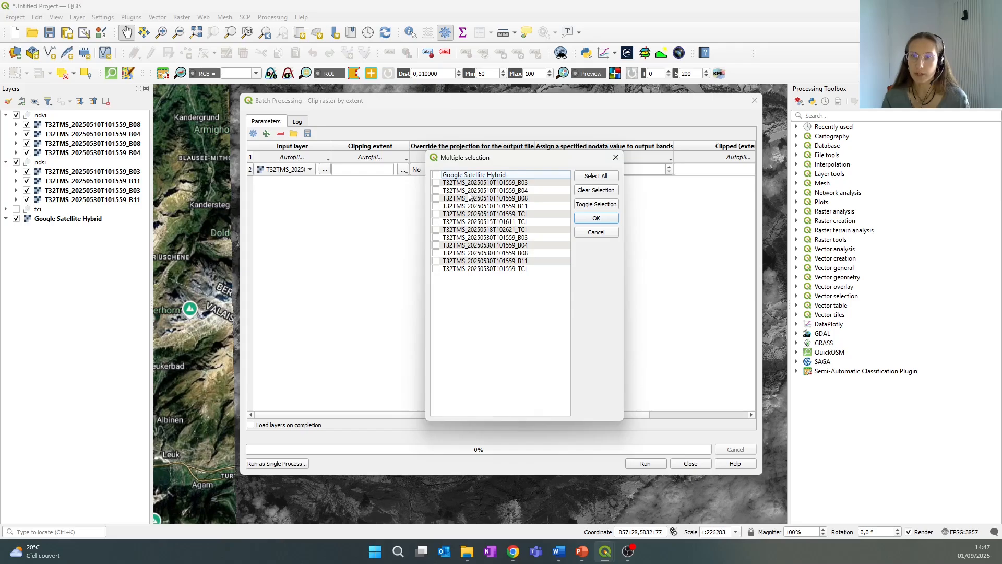
click(436, 183)
click(436, 191)
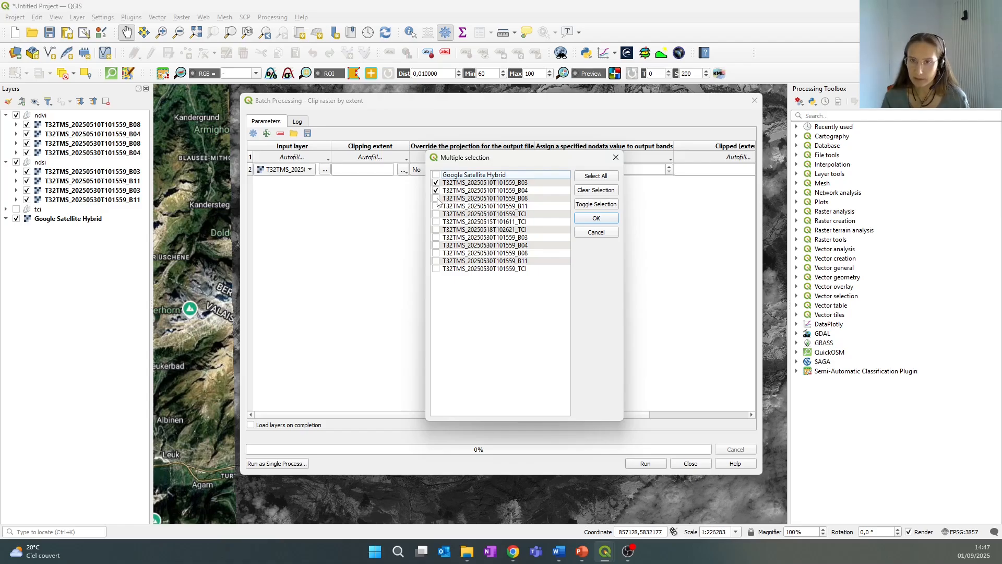
click(436, 198)
click(436, 206)
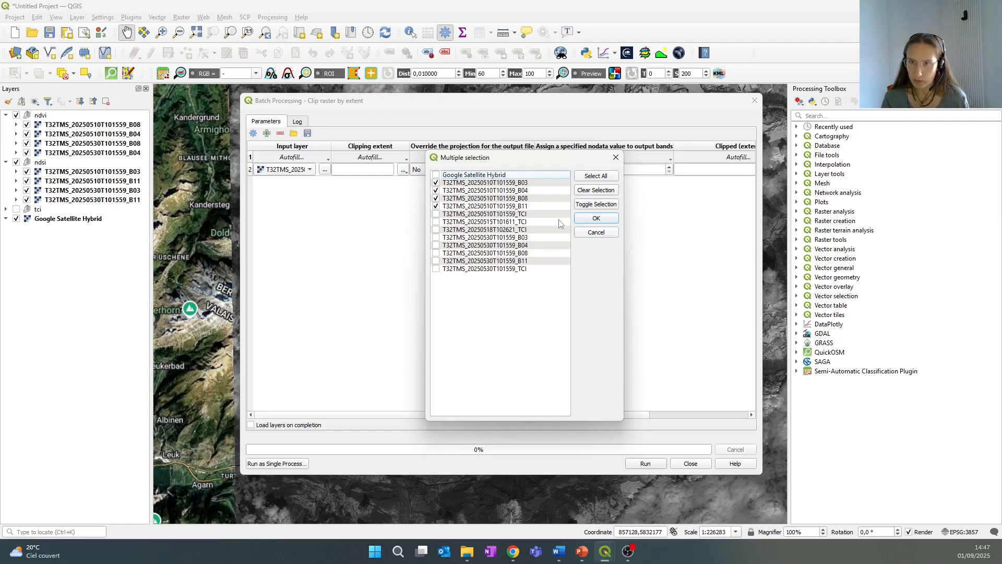
click(436, 237)
click(437, 246)
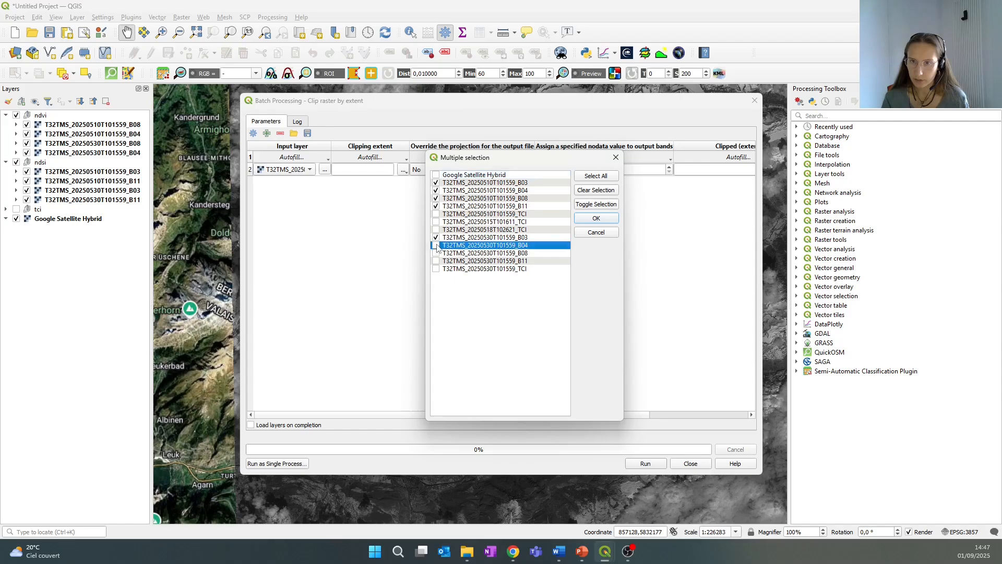
click(436, 253)
click(436, 261)
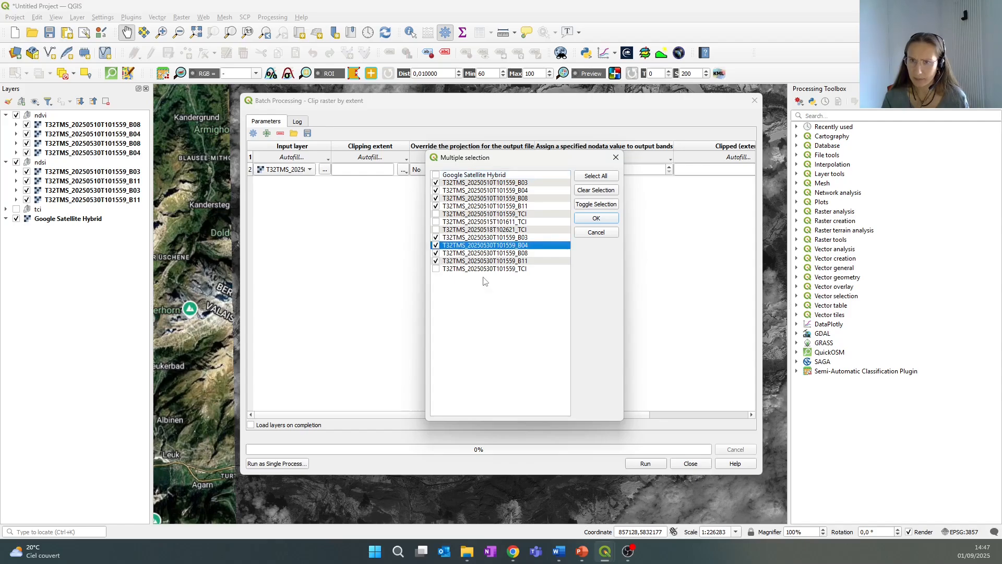
click(598, 220)
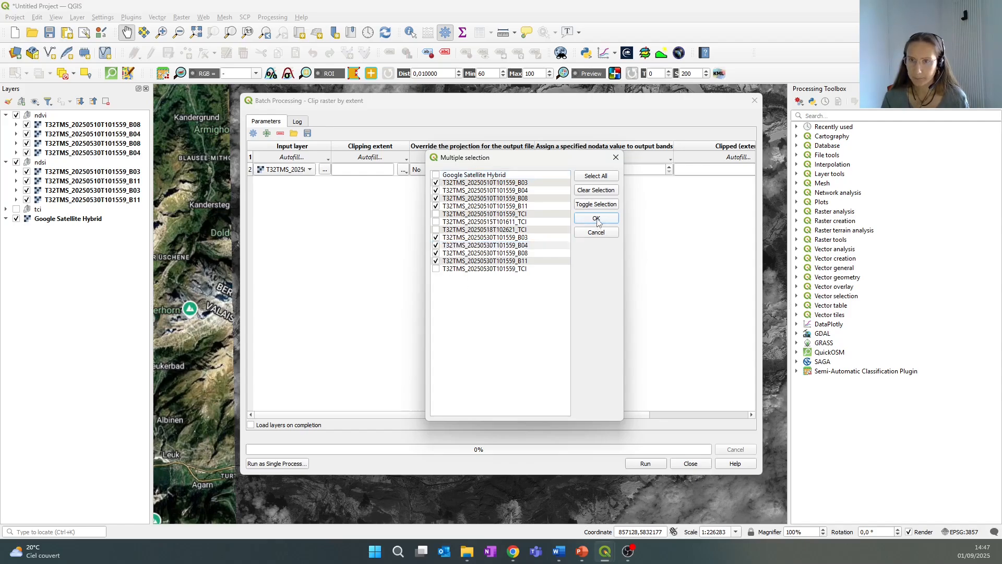
drag(331, 146, 387, 145)
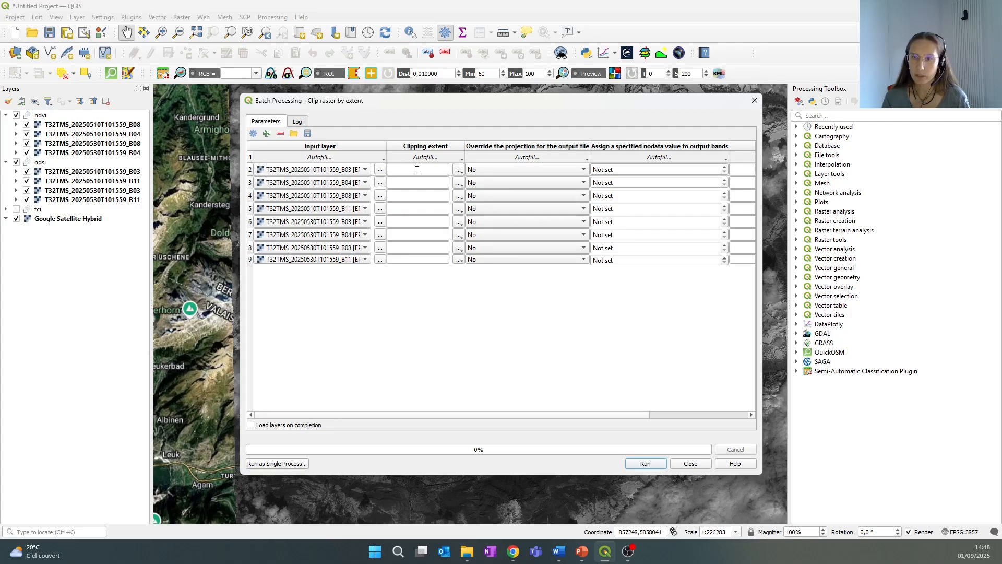
Begin drawing the first row's clipping extent on the canvas, showing the tci group and hiding the ndsi and ndvi groups
click(459, 173)
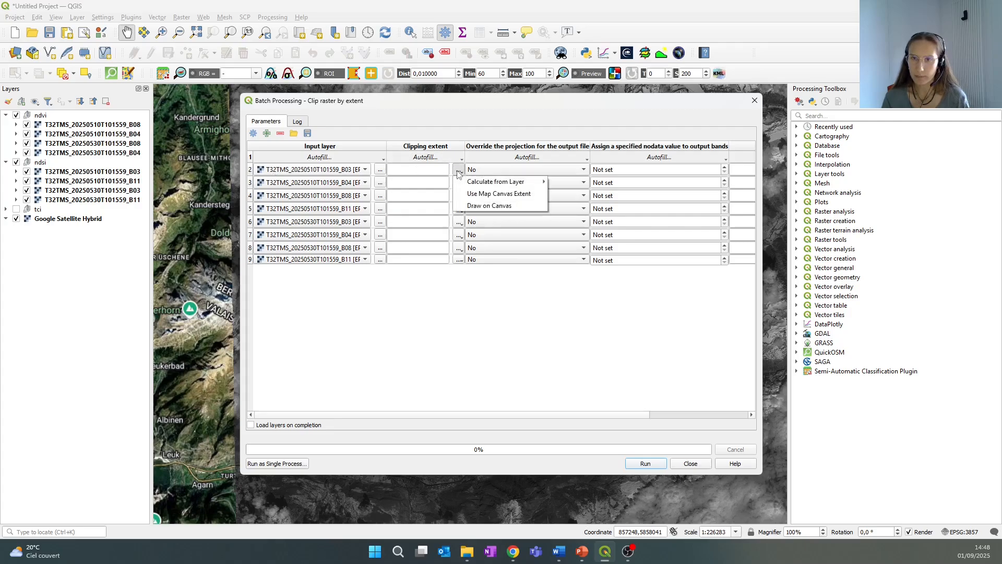
click(491, 206)
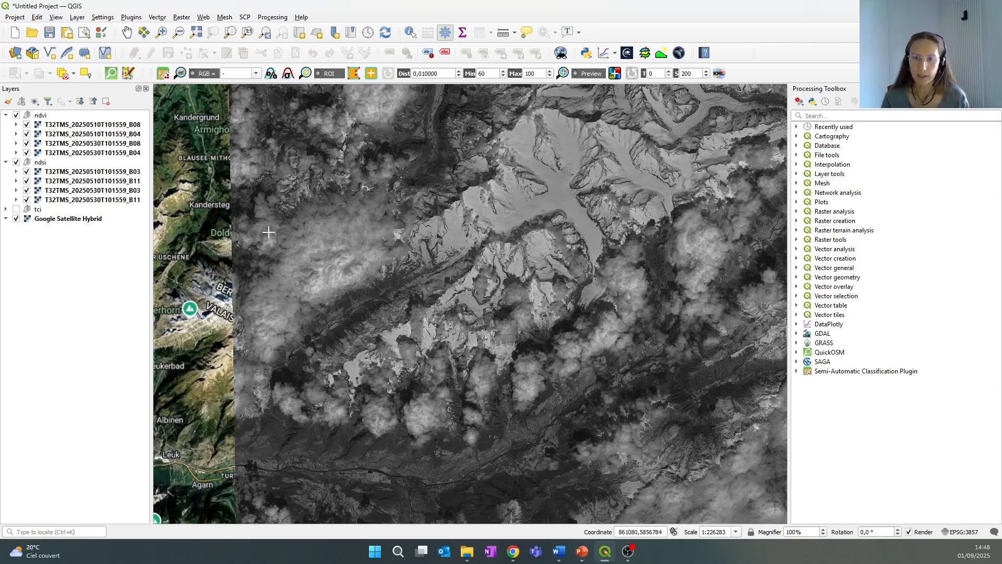
click(7, 209)
click(16, 210)
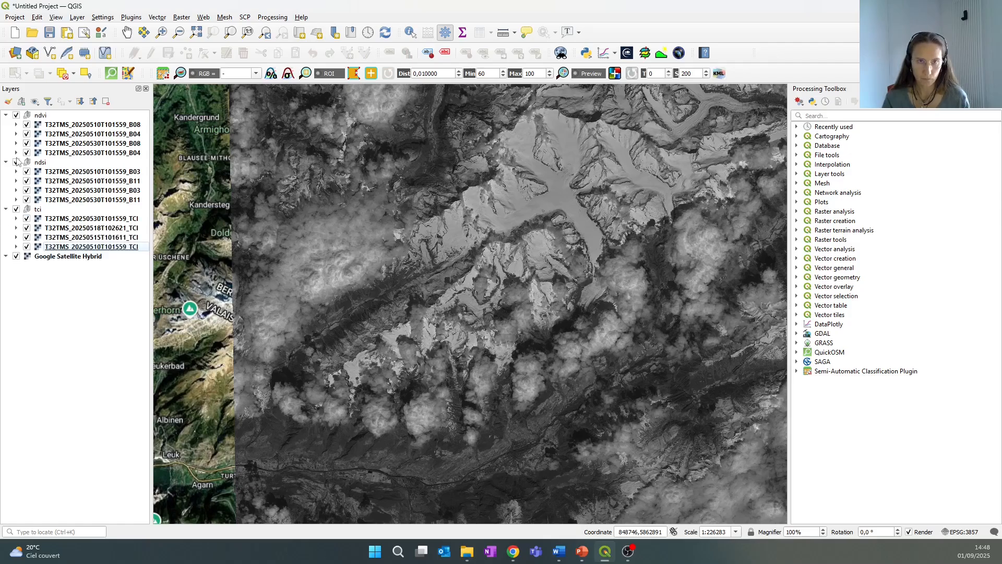
click(16, 162)
click(16, 115)
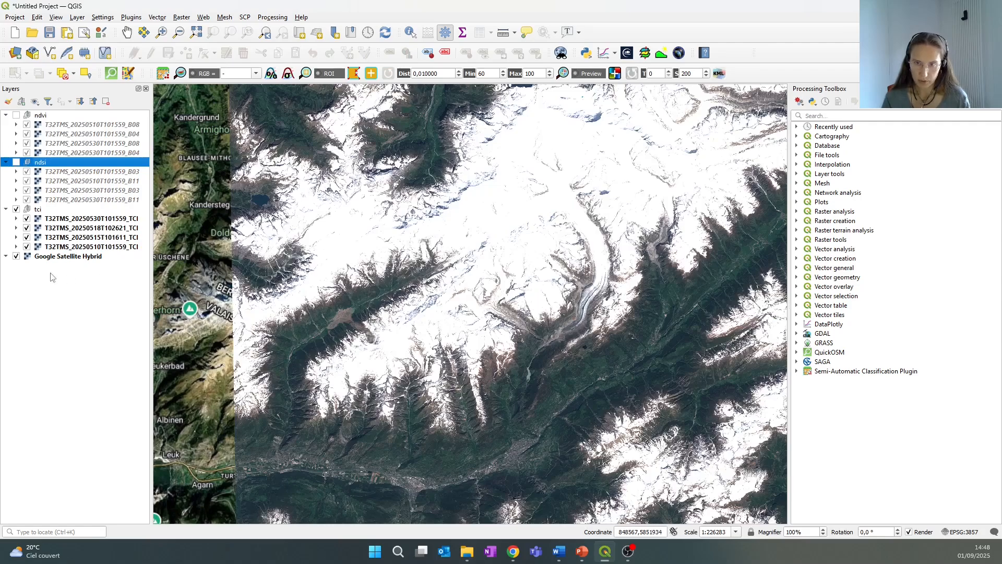
scroll(260, 385, up, 1)
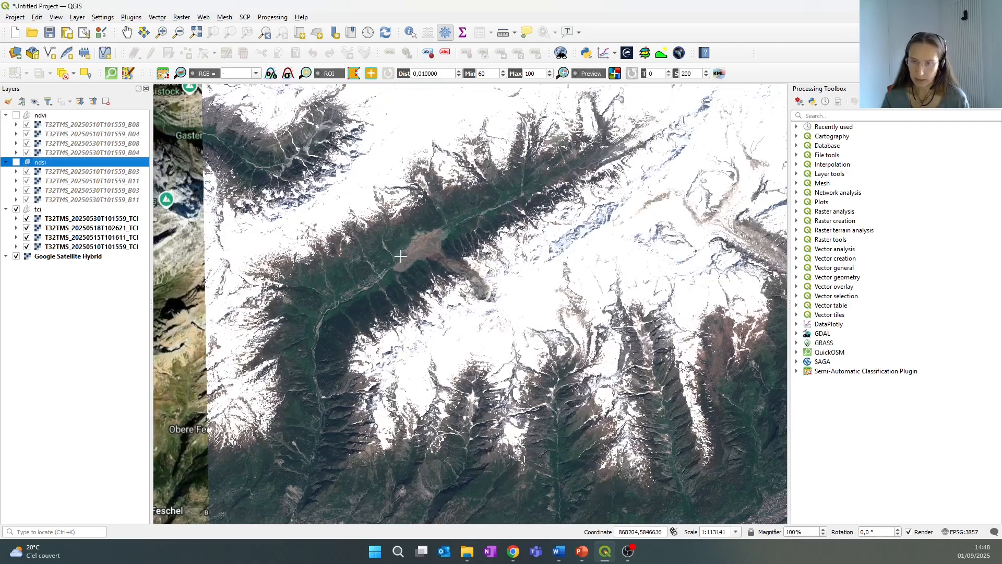
scroll(401, 256, up, 1)
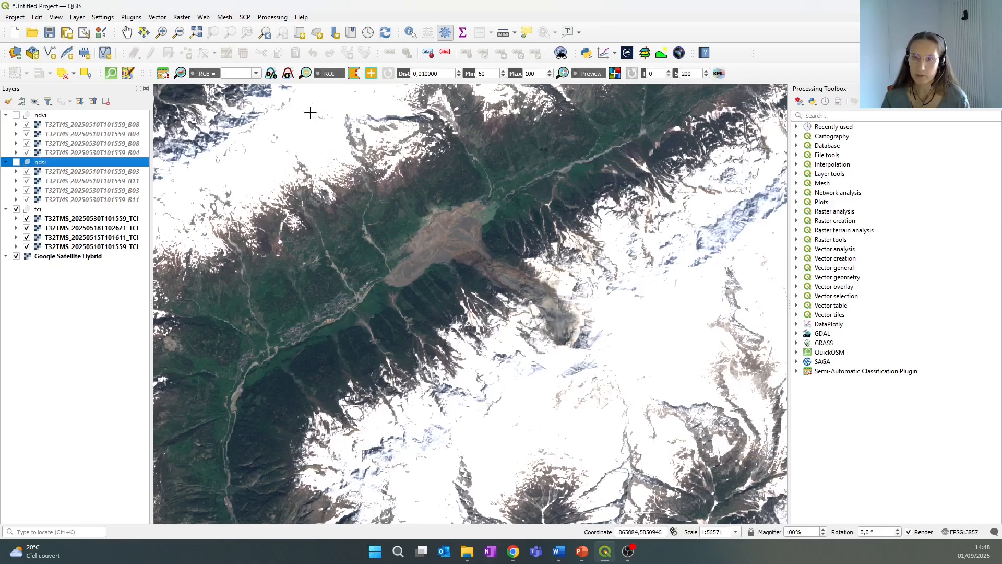
click(232, 218)
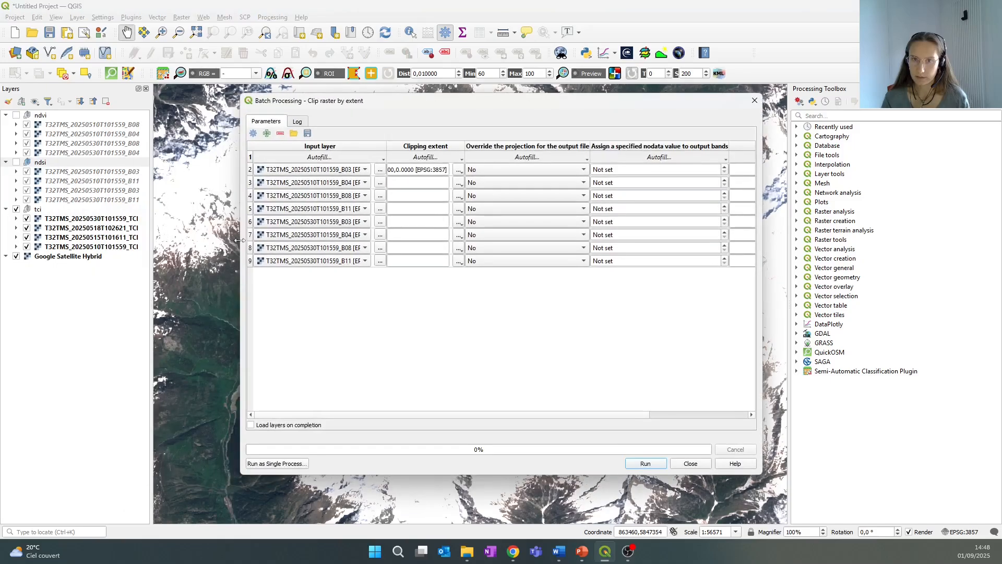
click(459, 170)
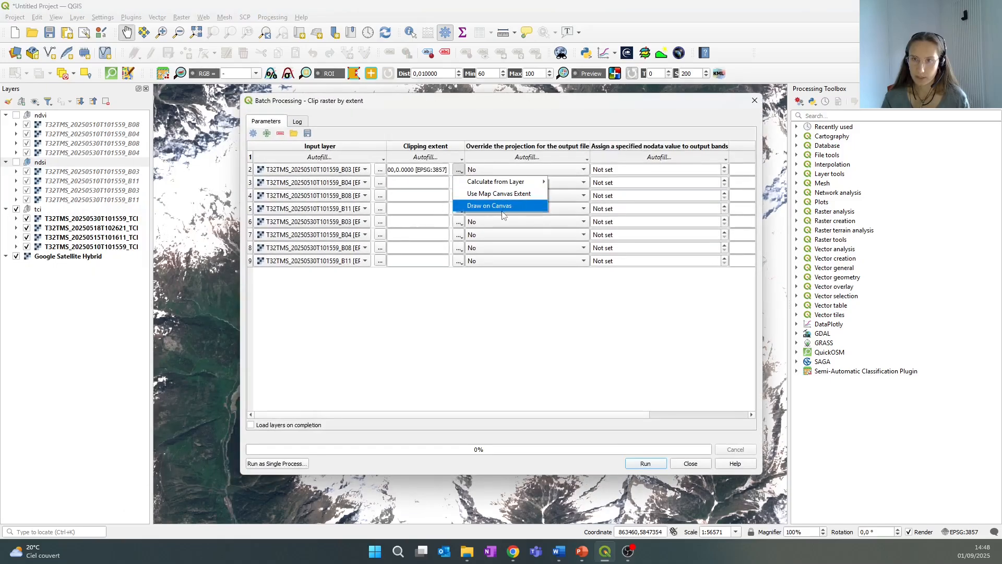
click(496, 206)
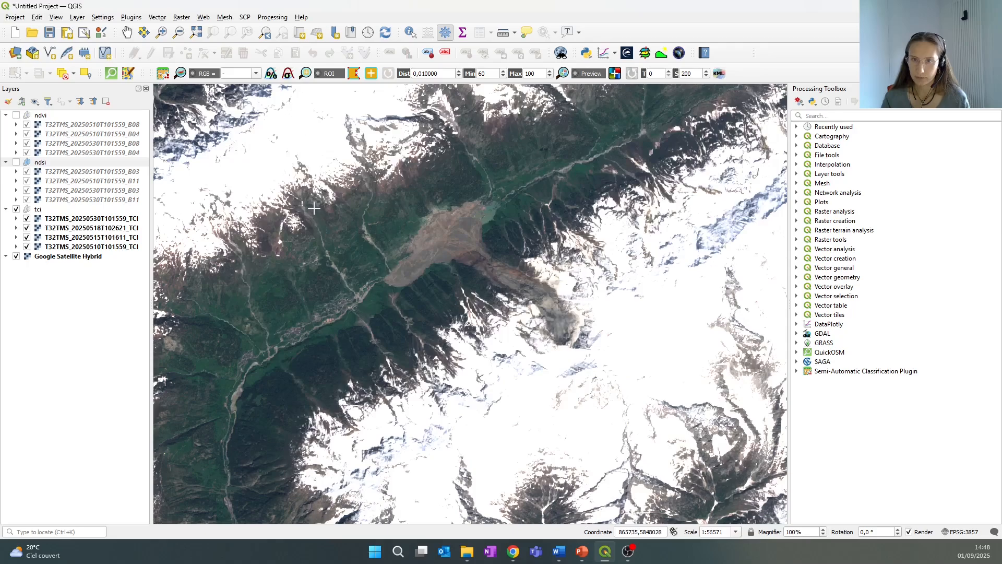
drag(313, 207, 379, 233)
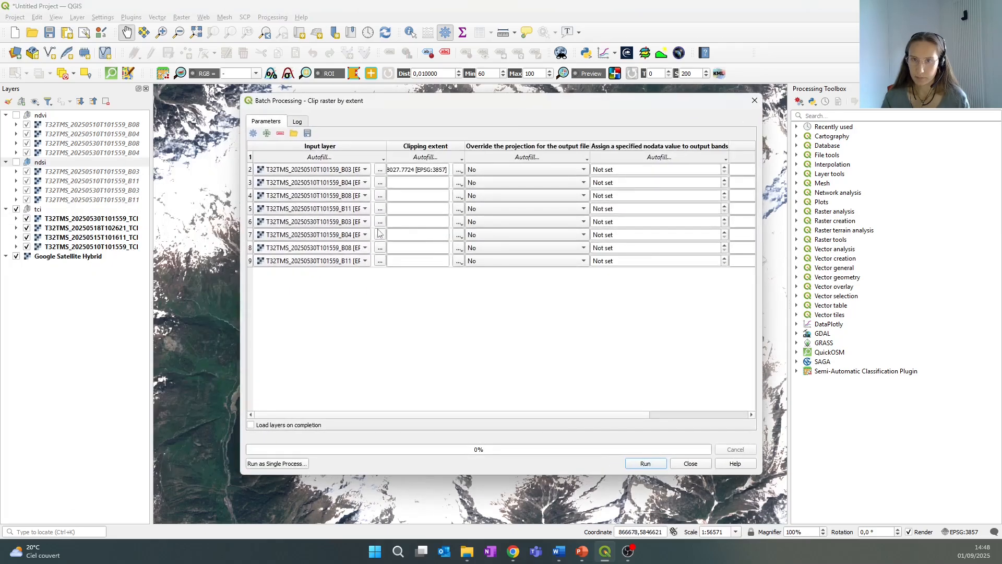
Draw the first row's clipping extent around the landslide, about X 865944–874162 and Y 5843807–5848552 (EPSG:3857), and fill it down to all rows
click(459, 170)
click(483, 207)
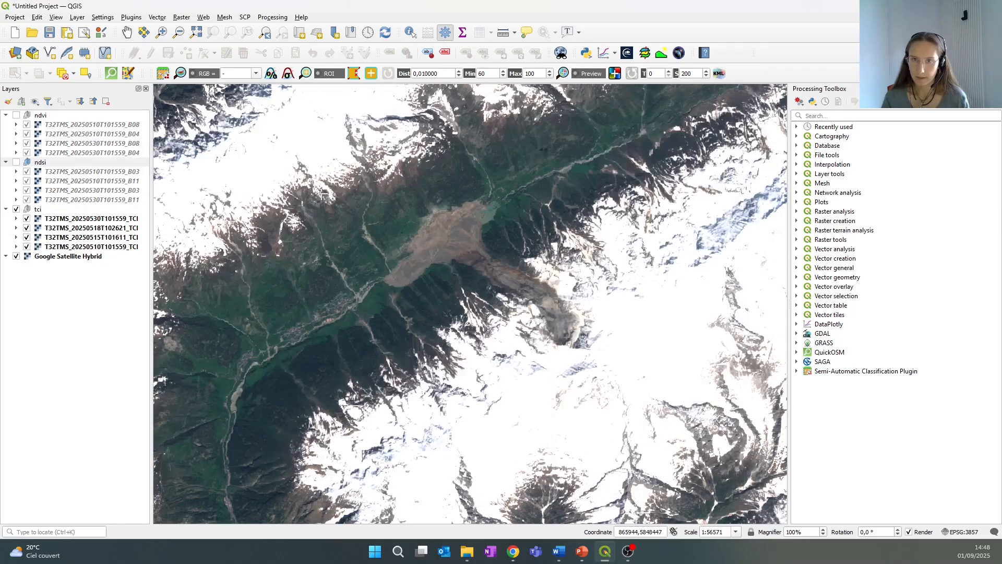
mouse_move(321, 190)
mouse_down()
mouse_move(595, 332)
mouse_move(608, 356)
mouse_up()
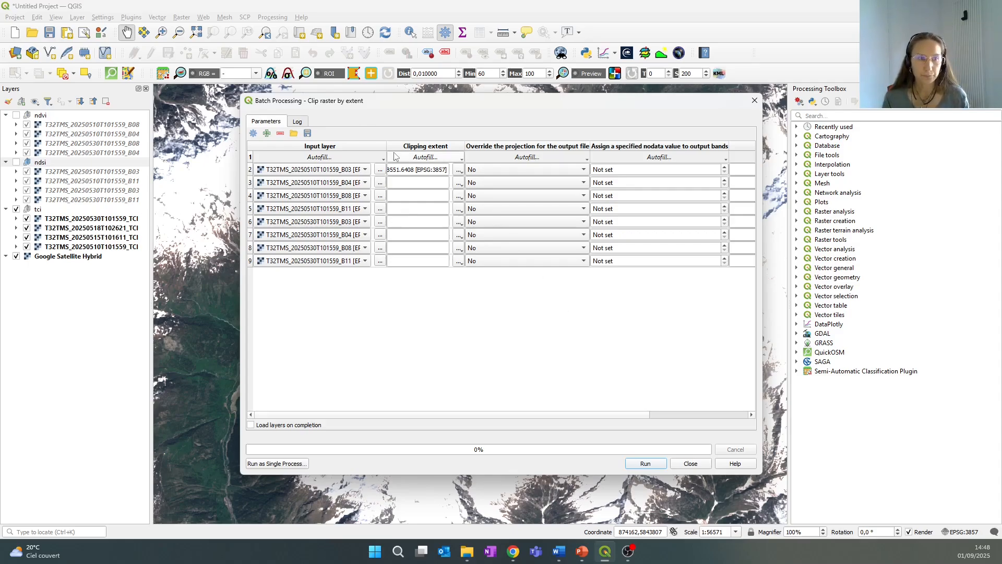
click(434, 158)
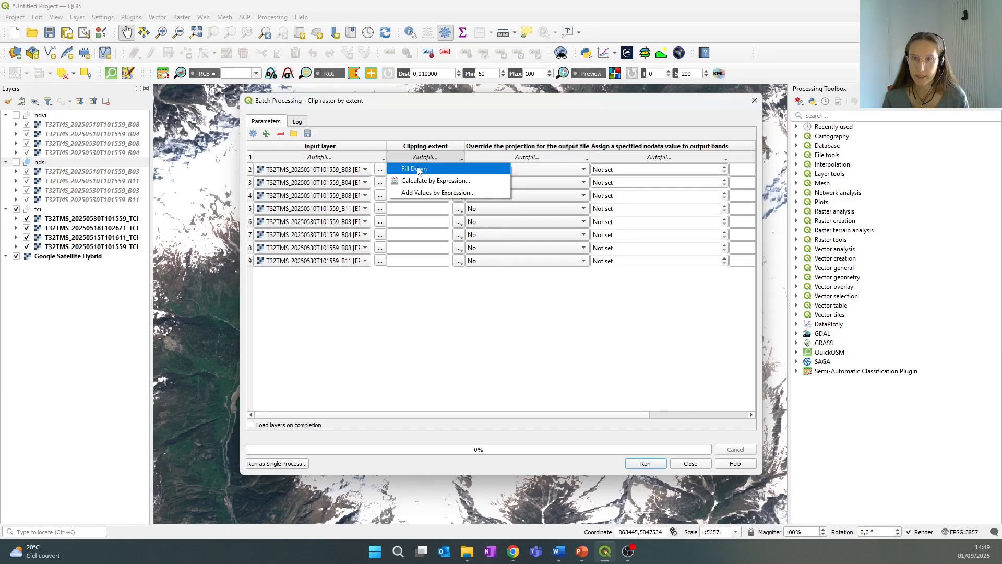
click(419, 169)
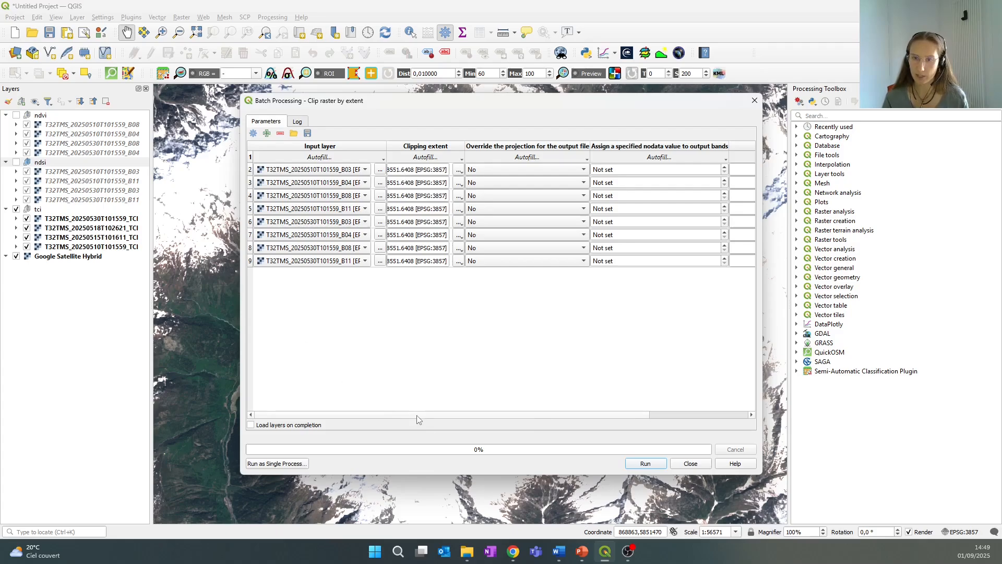
Set the clipped outputs to TIF files in the new folder, prefixed cropped_ and autofilled with the Input layer parameter values
scroll(465, 420, right, 3)
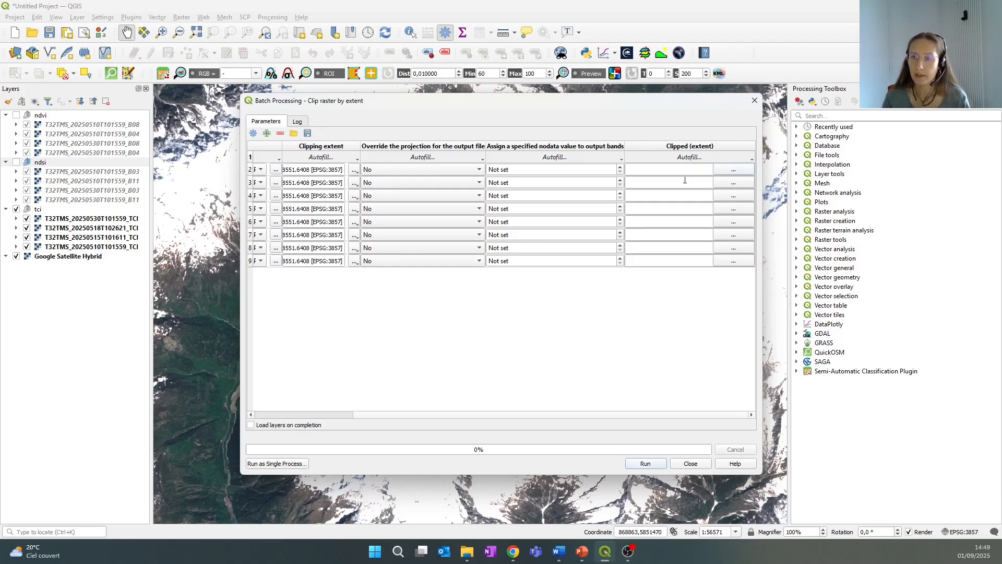
click(733, 170)
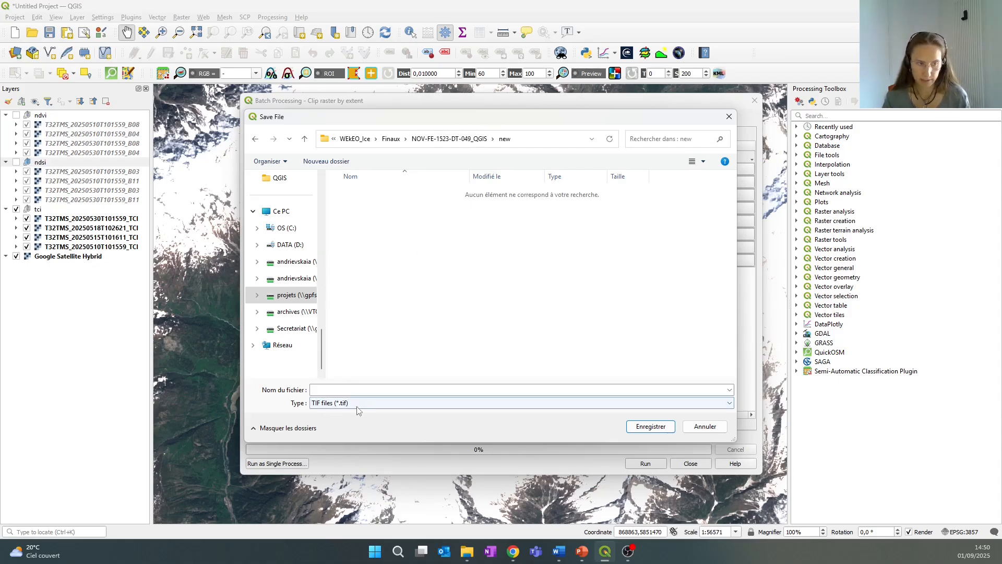
click(362, 389)
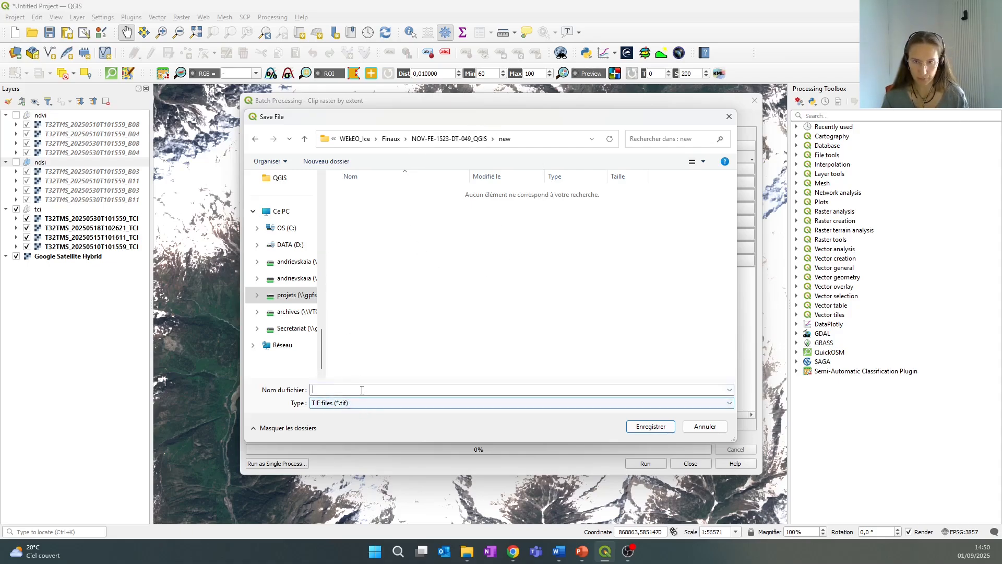
text(cropped_)
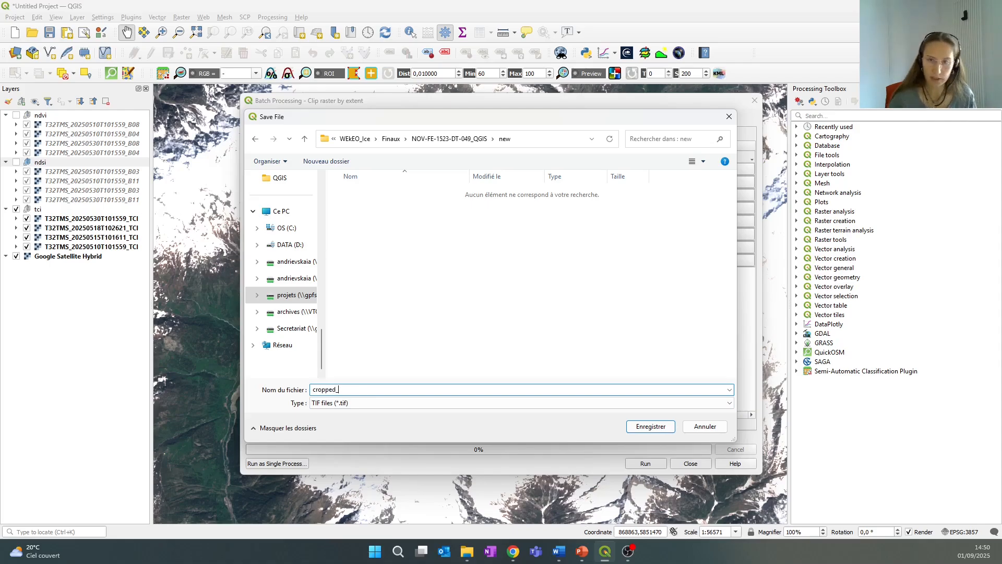
click(650, 427)
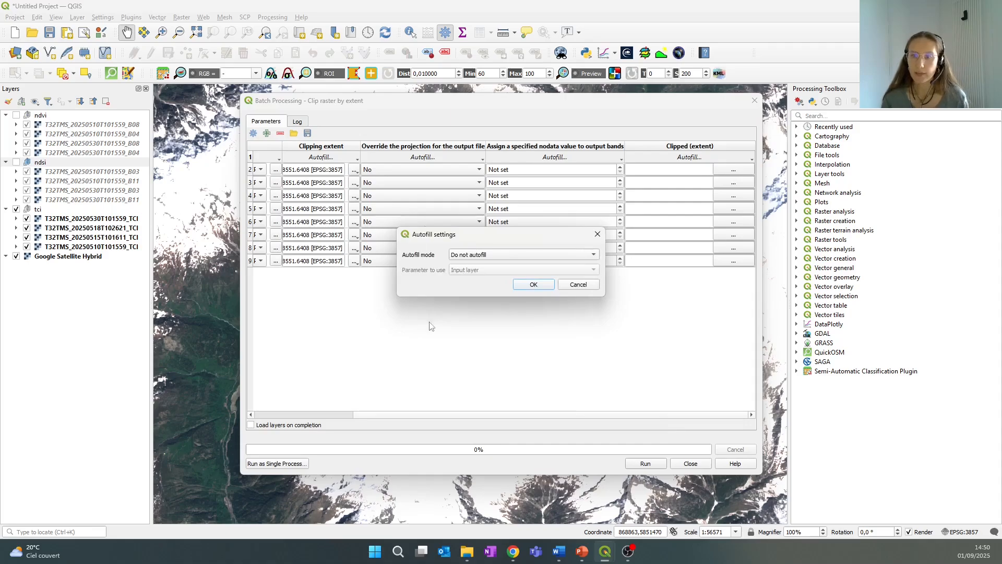
mouse_move(509, 234)
mouse_down()
mouse_move(480, 224)
mouse_move(498, 232)
mouse_up()
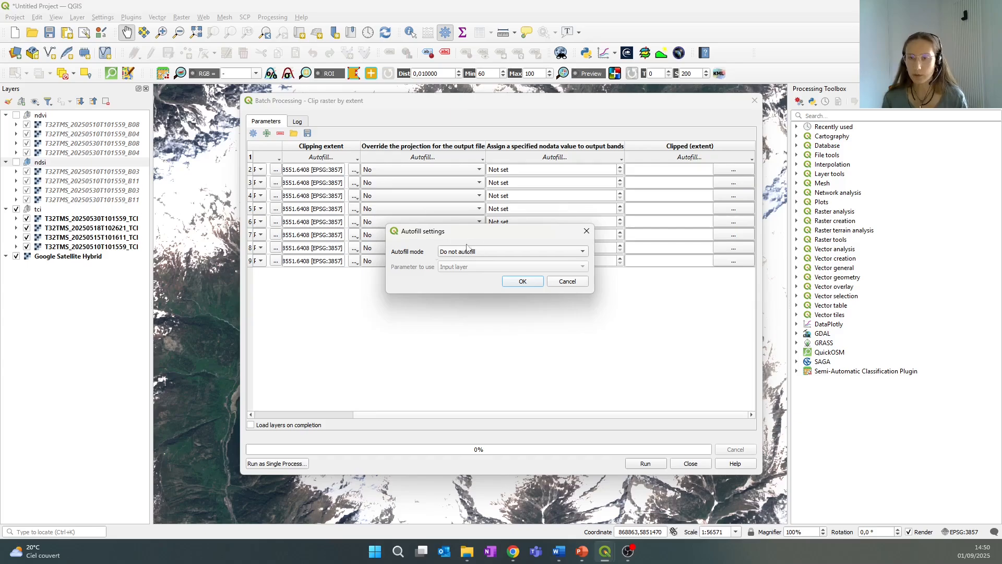
click(489, 253)
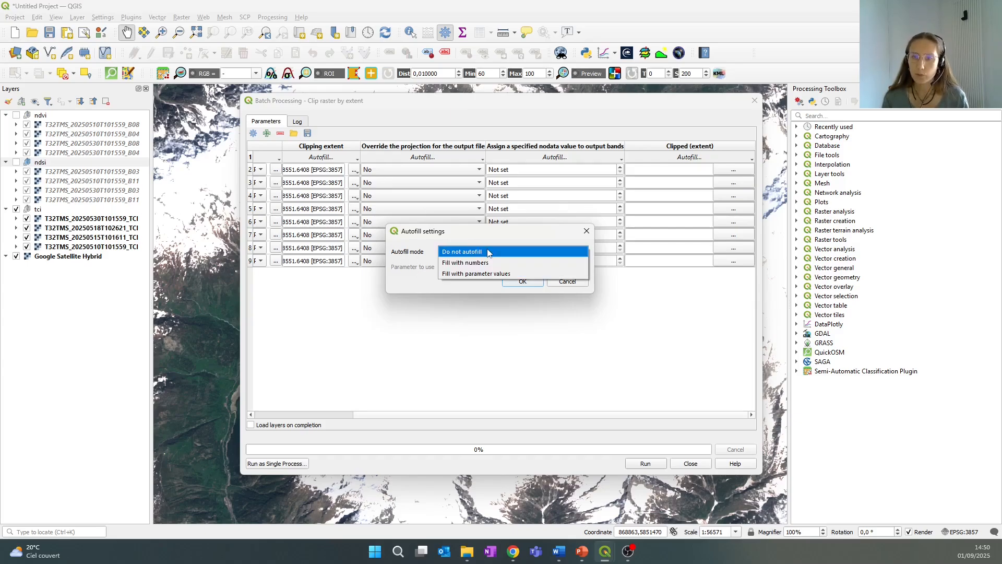
click(474, 274)
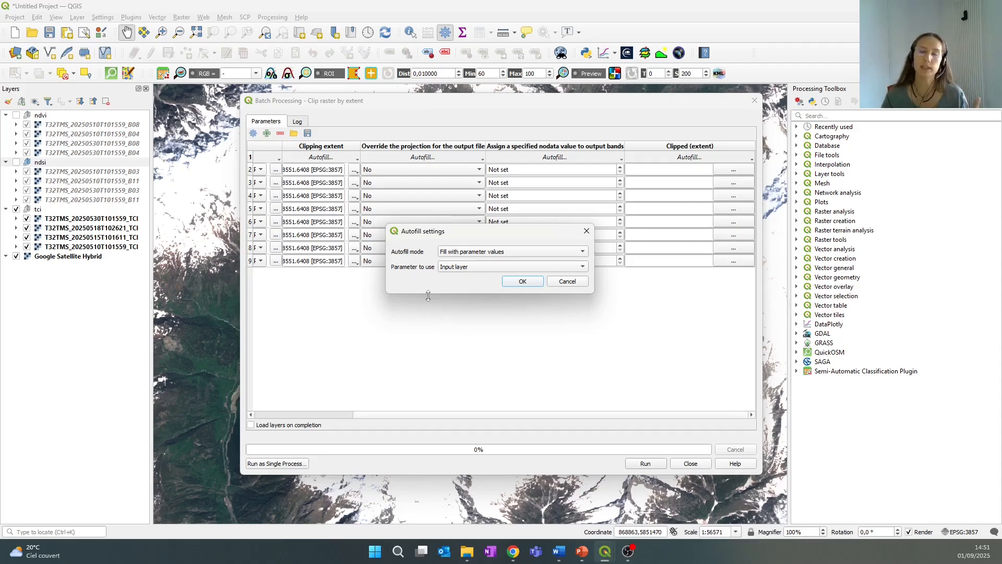
click(519, 282)
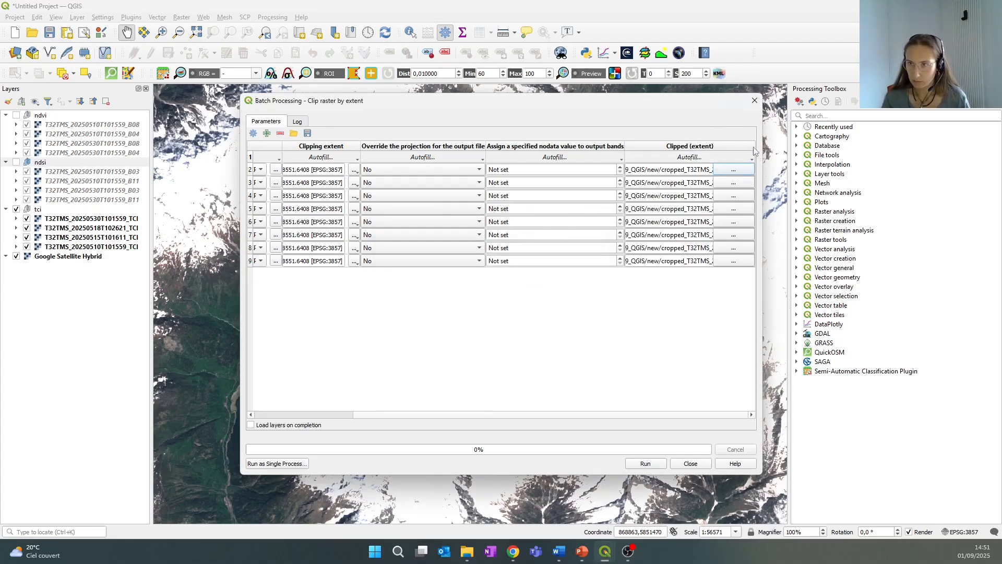
Check the full output file names, enable loading layers on completion, and run the batch clip
drag(757, 148, 823, 153)
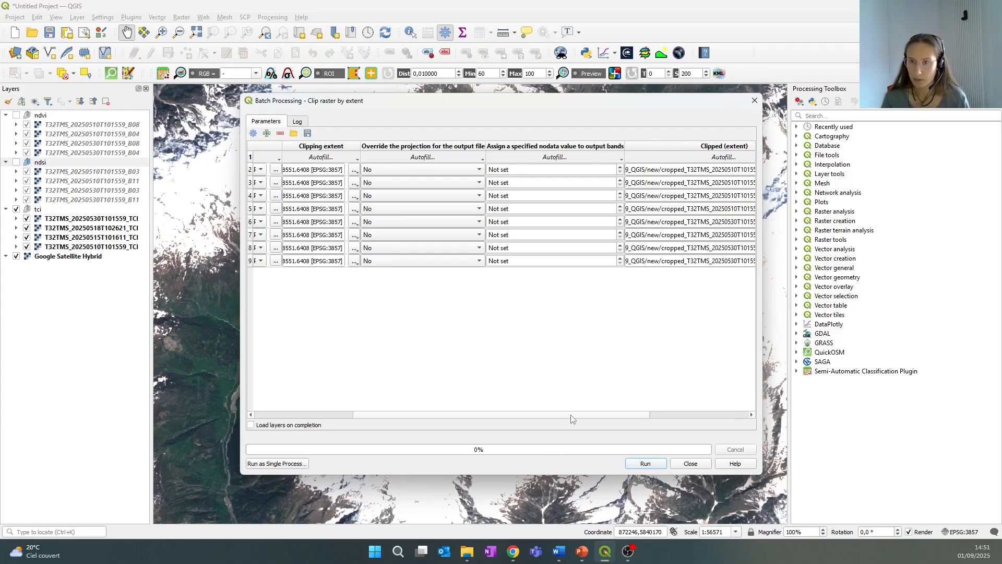
click(654, 414)
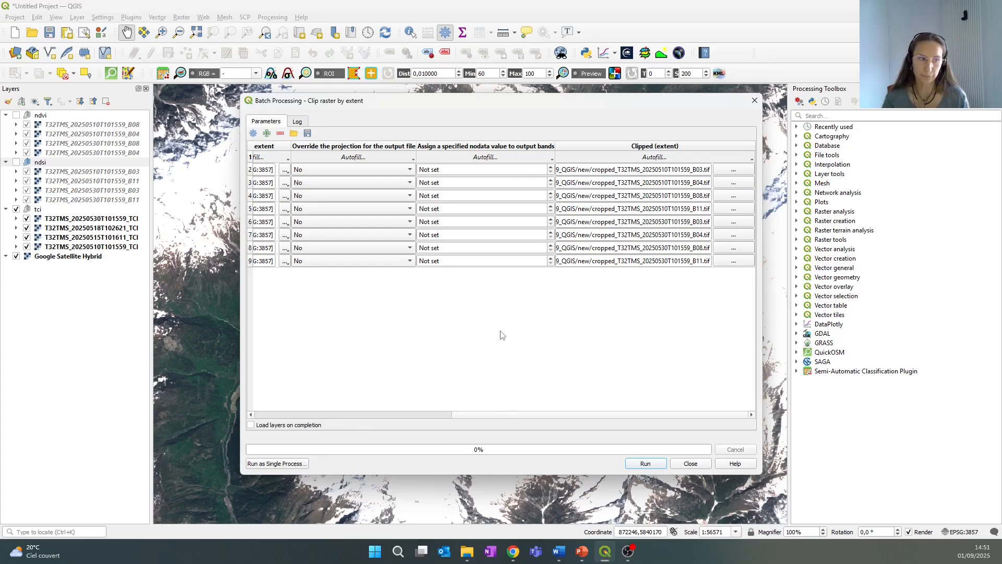
click(252, 425)
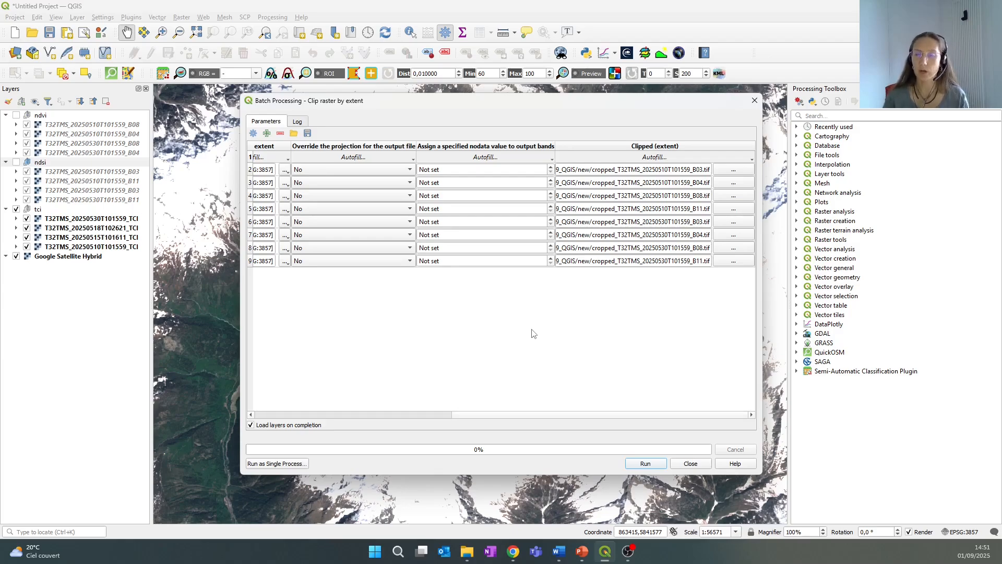
click(645, 464)
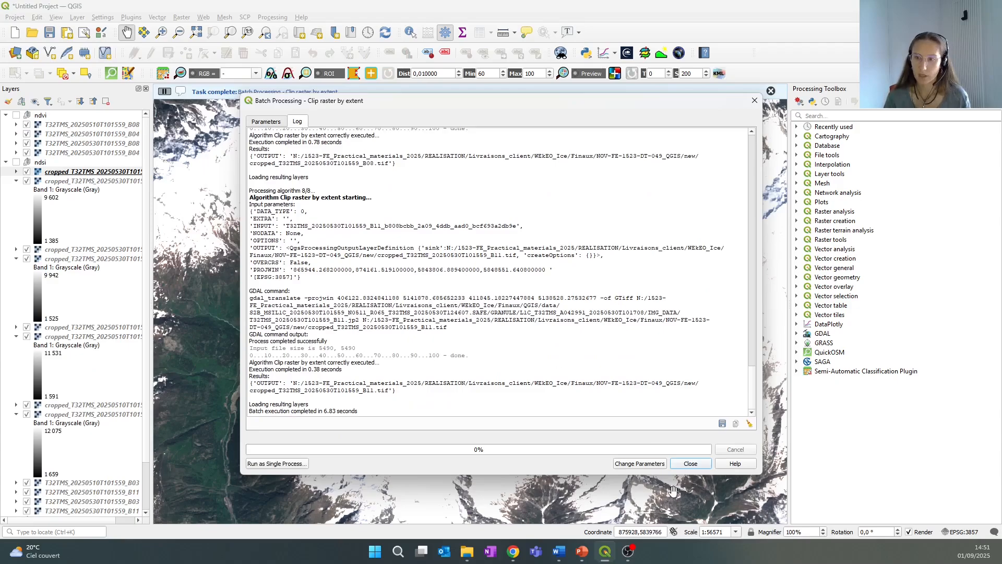
Close the batch clip dialog and collapse the legends of the newly loaded cropped layers
click(693, 464)
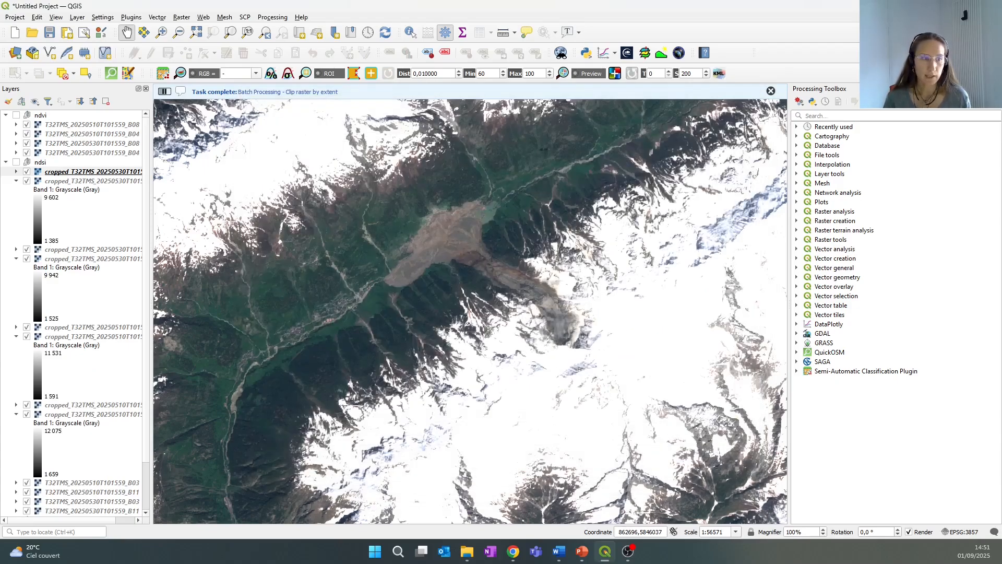
click(81, 171)
click(16, 181)
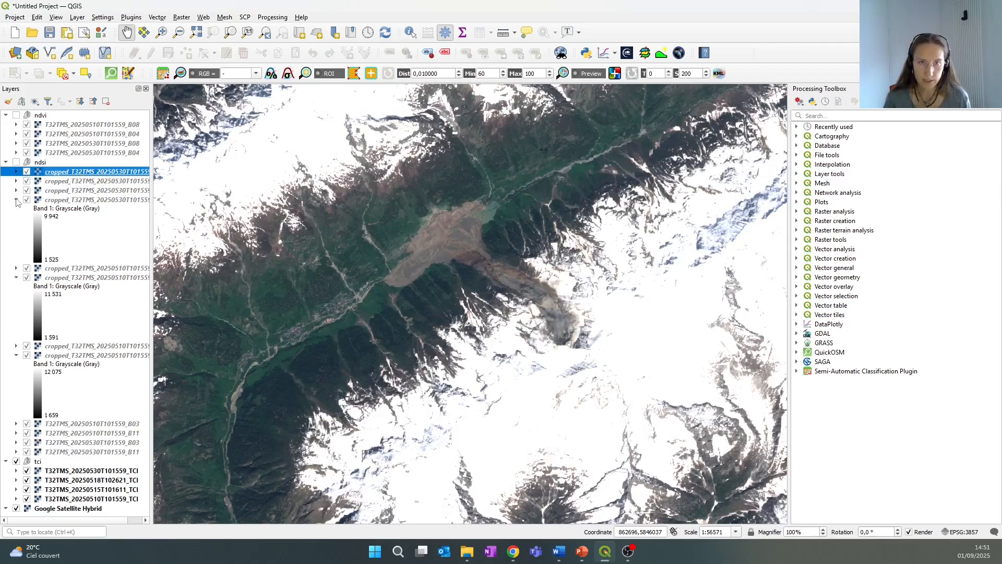
click(16, 199)
click(16, 219)
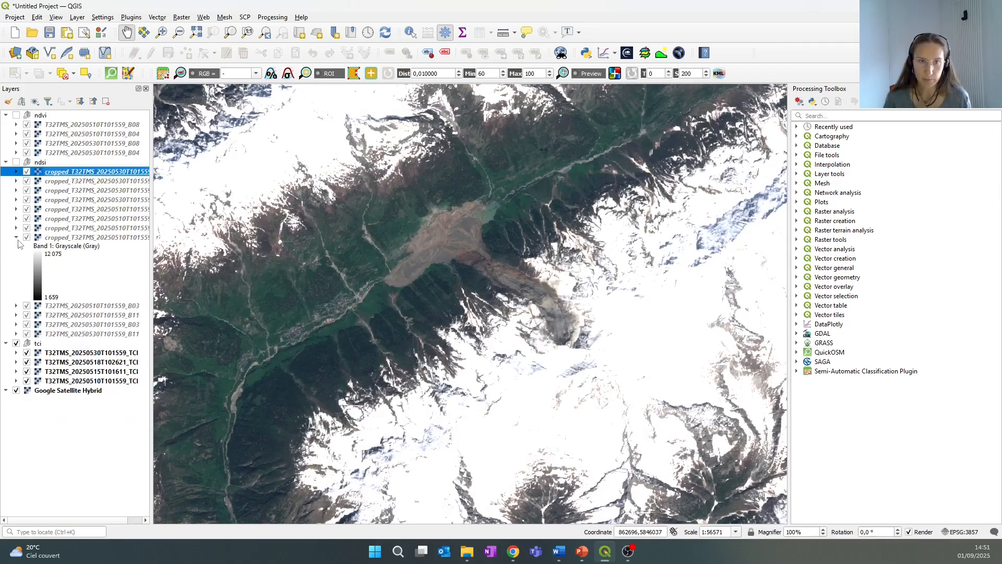
click(17, 237)
Move the four cropped B04 and B08 layers into the ndvi group, and hide and collapse the tci group
click(72, 237)
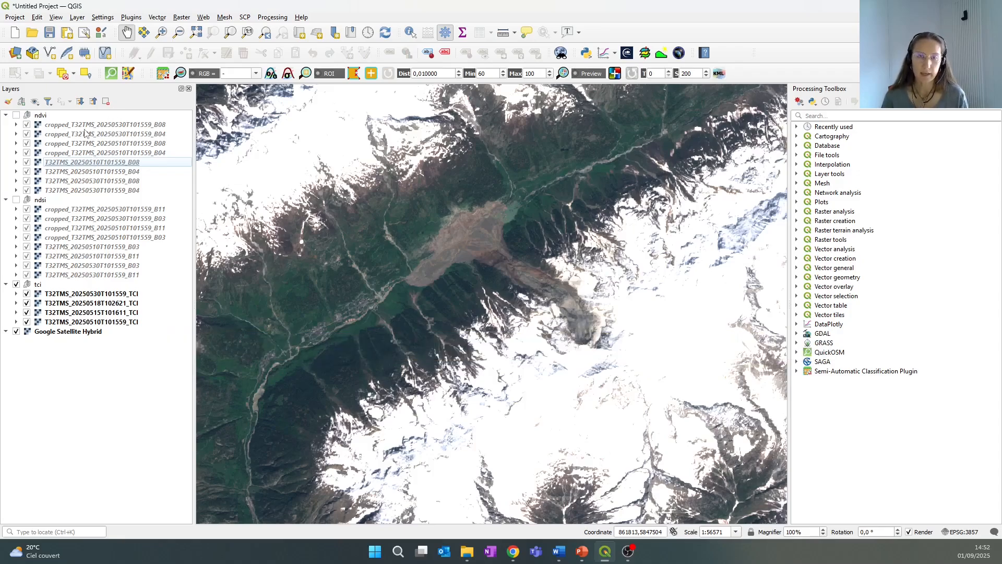
click(17, 284)
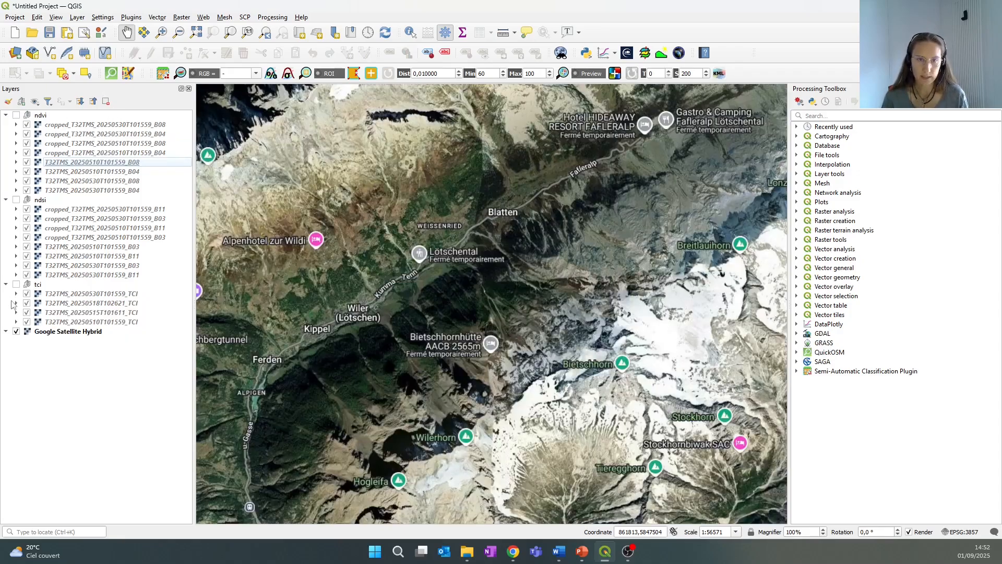
click(6, 284)
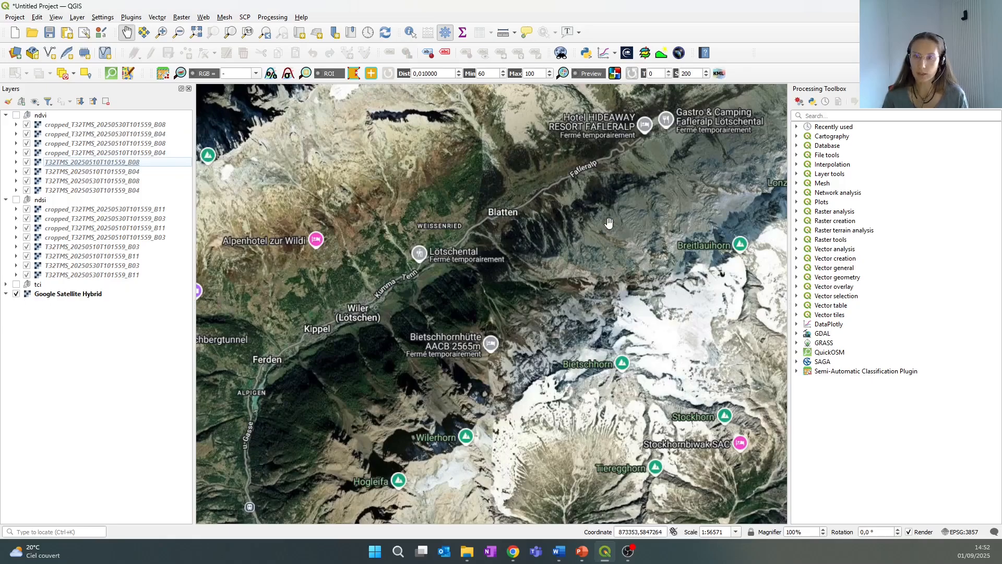
Show the ndsi group and hide its four uncropped B03 and B11 layers, leaving only the cropped ones displayed
drag(613, 224, 611, 223)
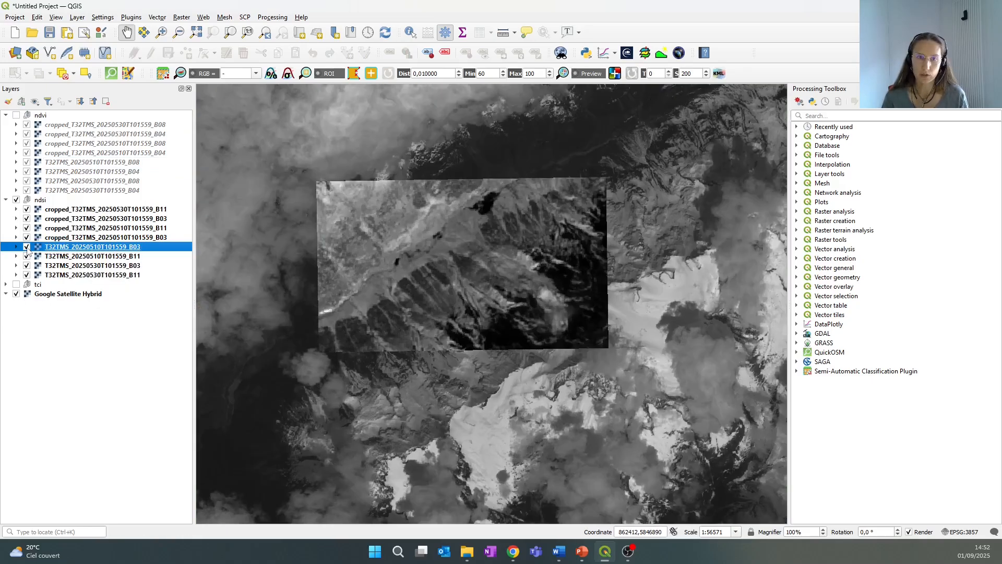
click(27, 247)
click(27, 257)
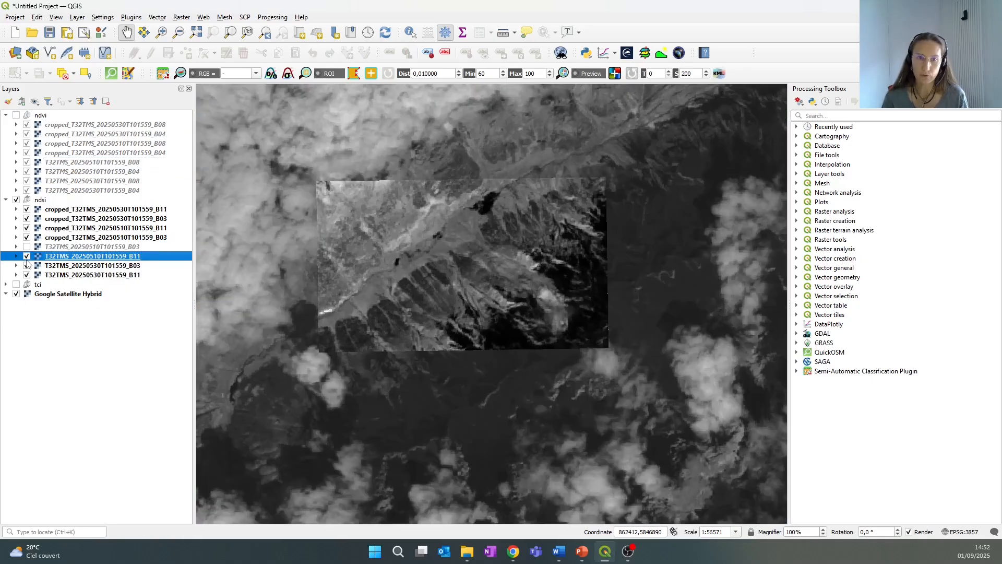
click(27, 266)
click(27, 256)
click(27, 275)
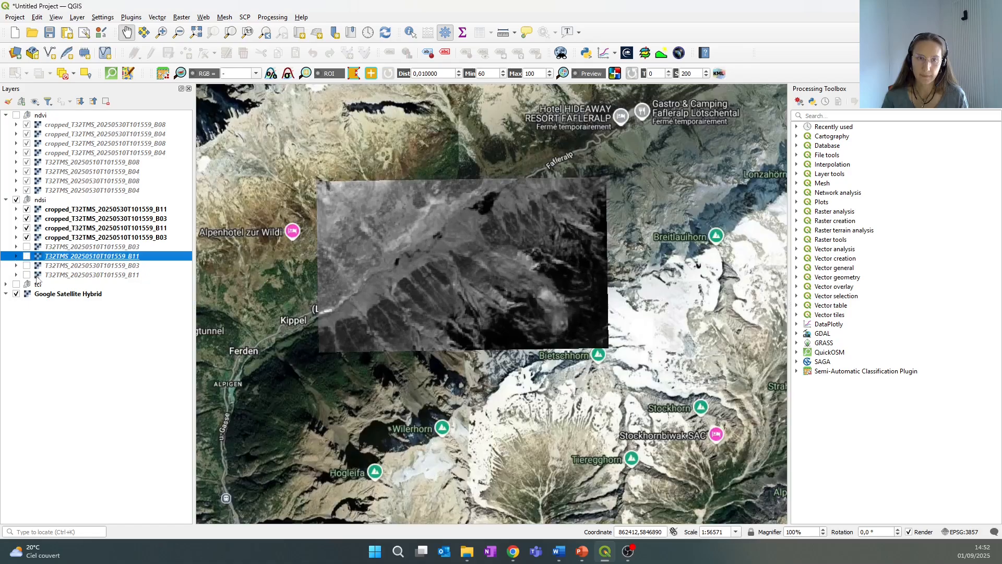
Examine the cropped ndsi bands one by one by hiding the two 30 May layers and the 10 May B11, and redisplay all three
drag(496, 298, 476, 292)
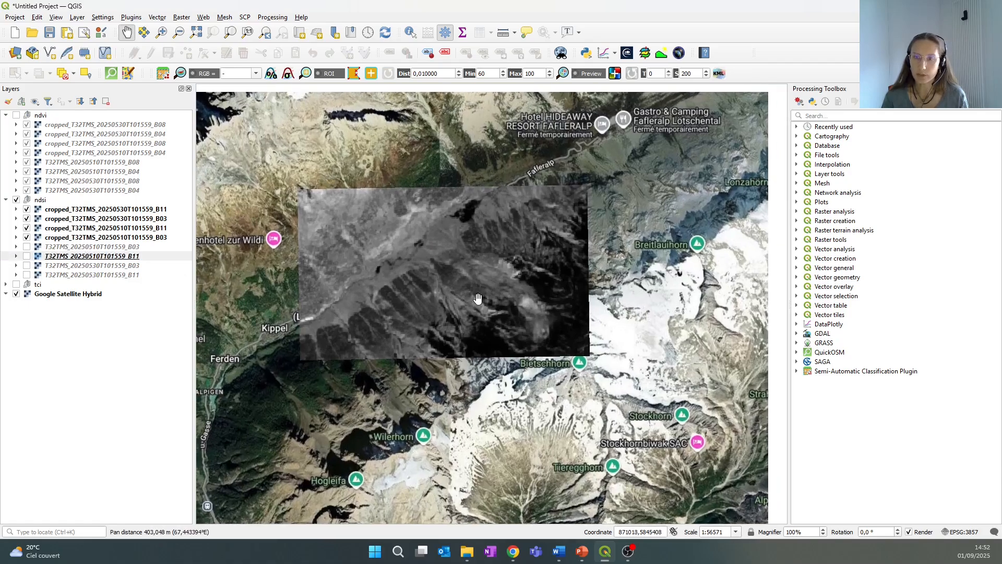
click(27, 209)
click(27, 219)
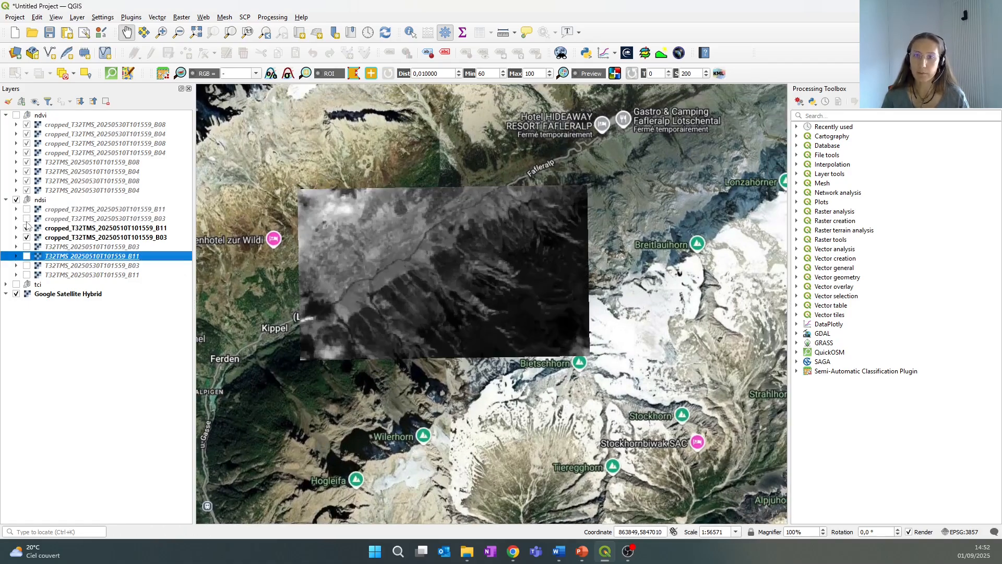
click(27, 228)
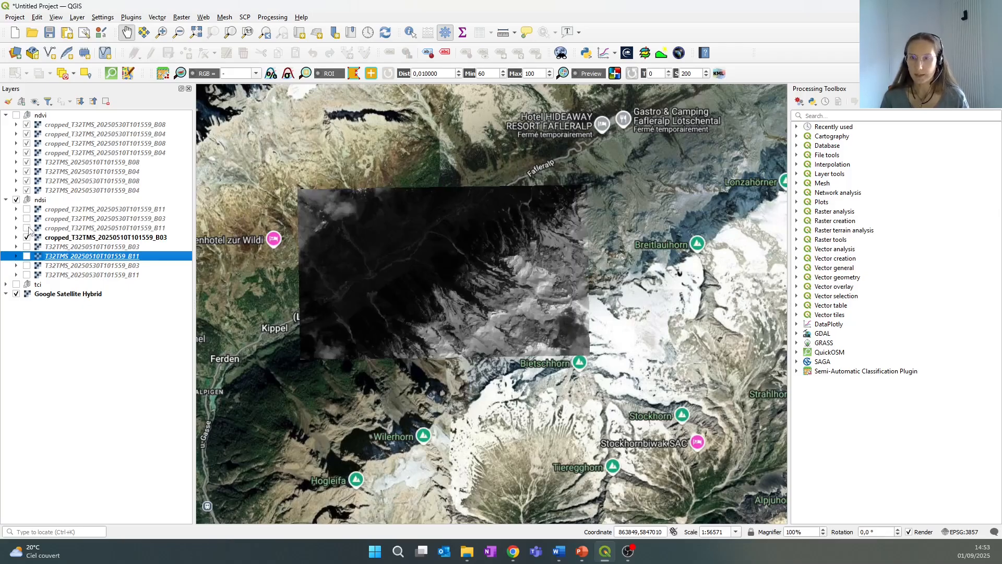
click(27, 228)
click(26, 218)
click(26, 209)
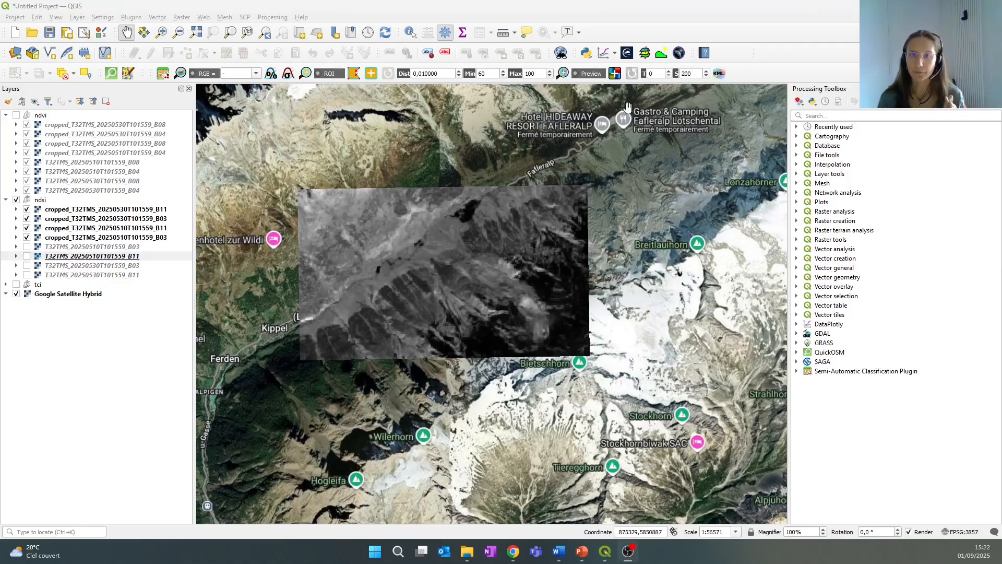
Search the Processing Toolbox for "raster ca" and open the Raster calculator from the Raster analysis group
click(840, 116)
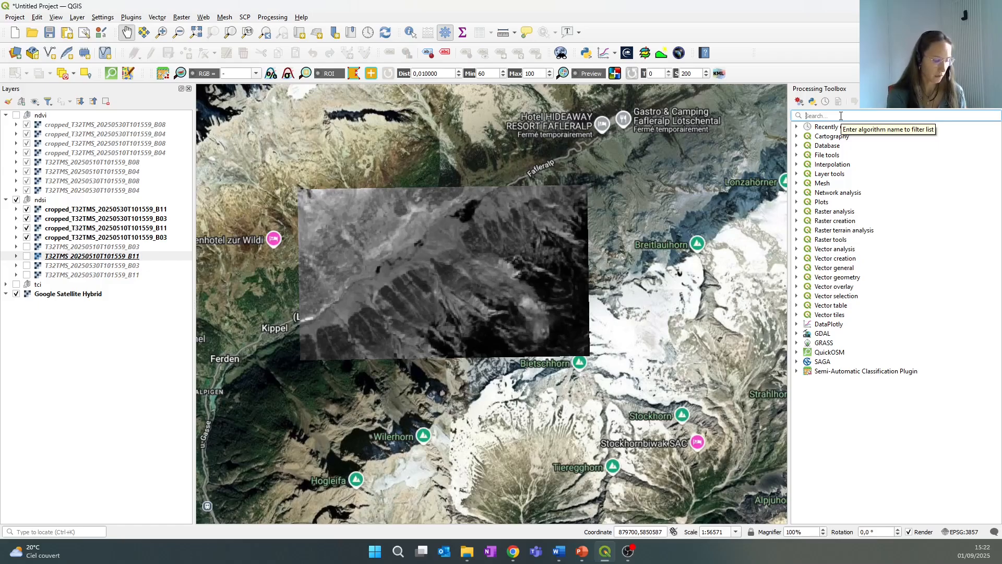
text(raster ca)
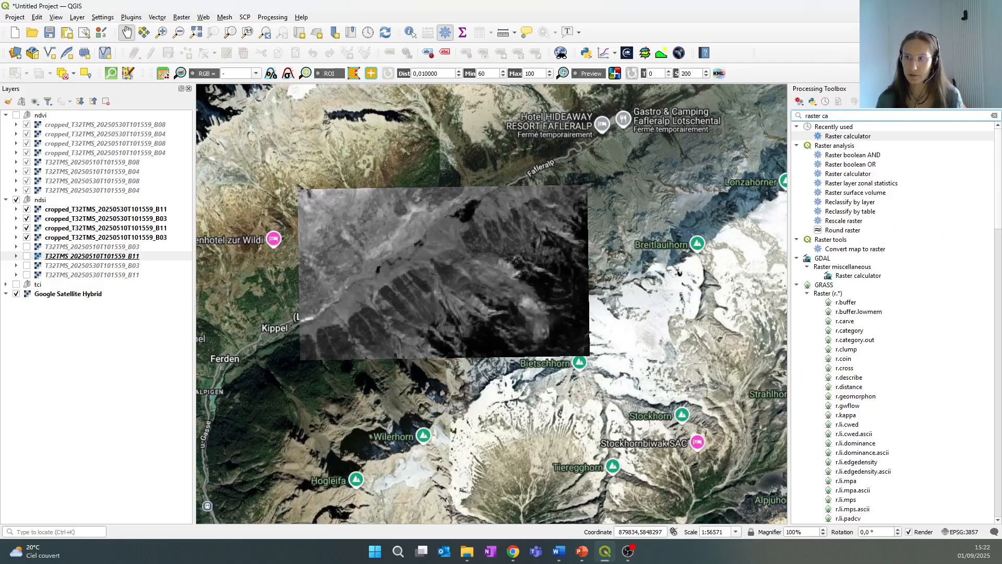
click(998, 89)
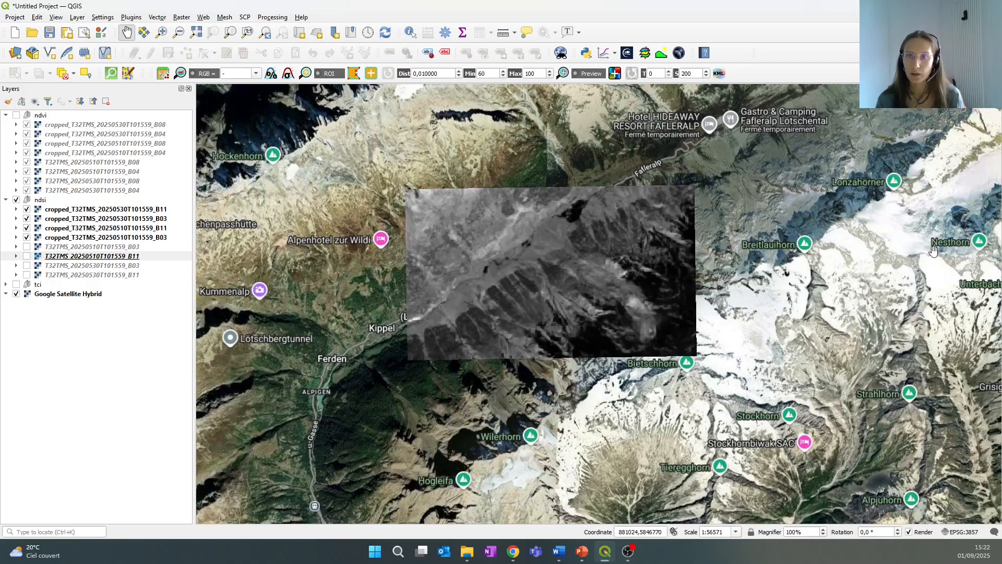
click(445, 33)
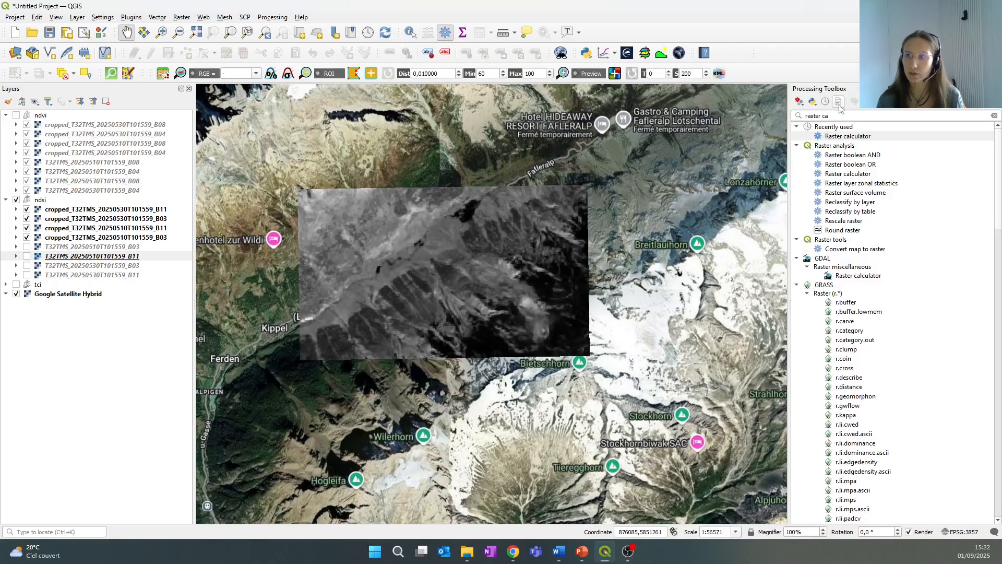
double_click(847, 174)
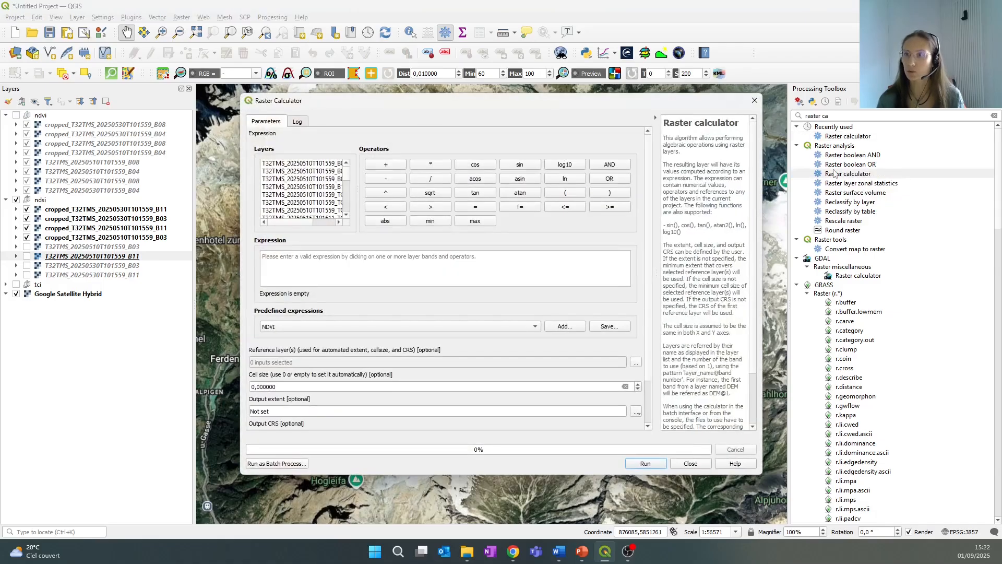
drag(547, 108, 565, 97)
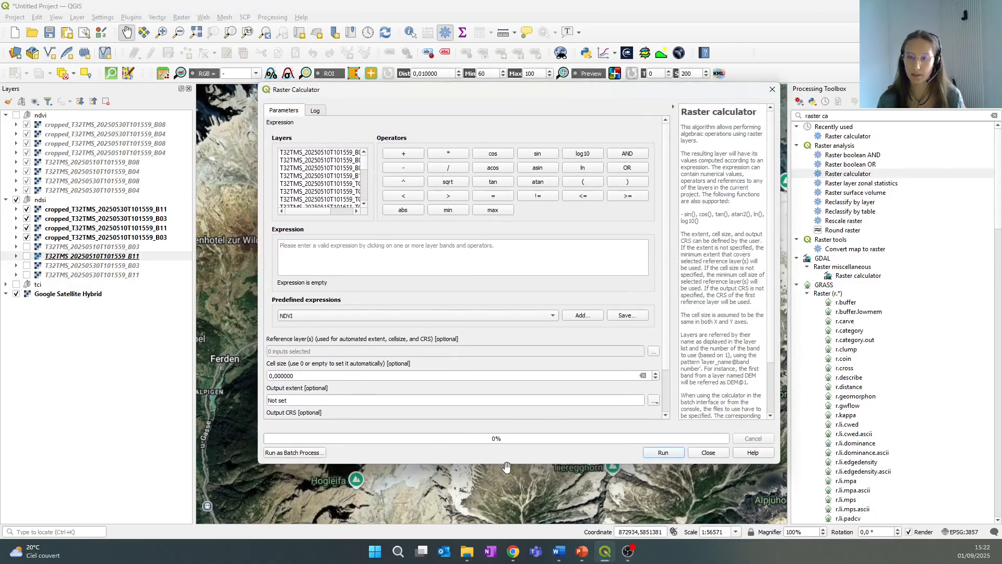
drag(514, 466, 514, 469)
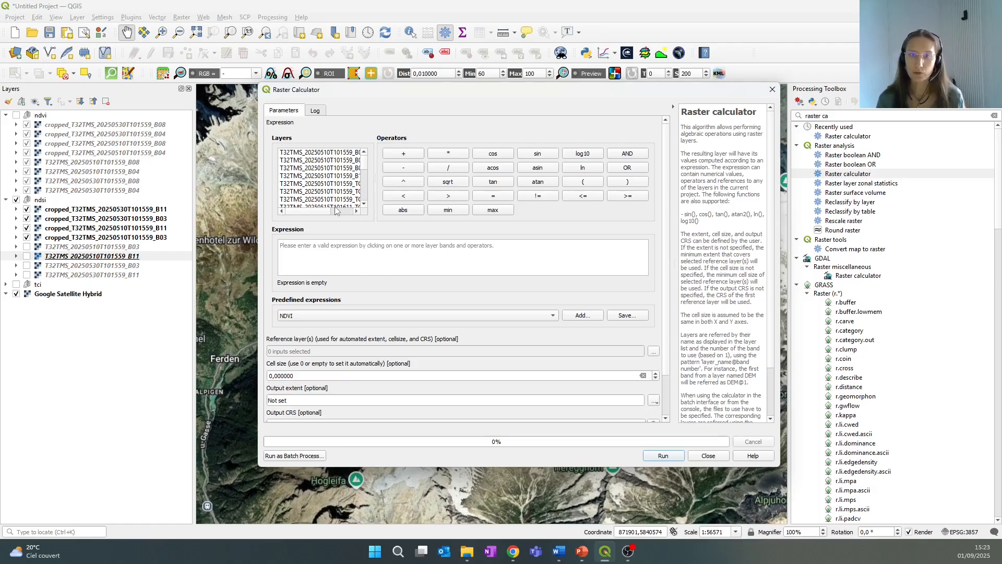
Start the expression with cropped_T32TMS_20250510T101559_B03@1 minus cropped_T32TMS_20250510T101559_B11@1
key(alt+Tab)
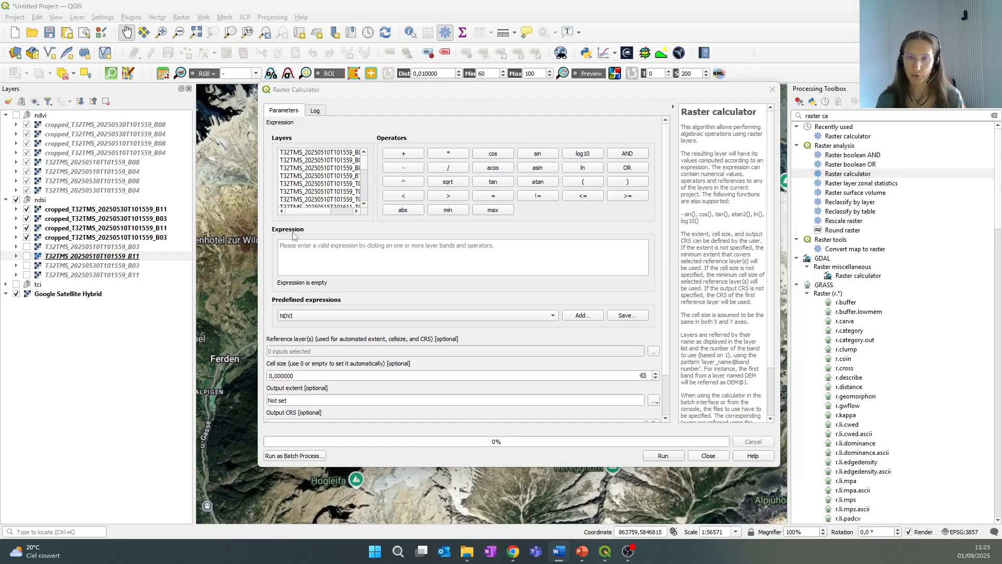
scroll(335, 174, down, 3)
scroll(335, 174, up, 5)
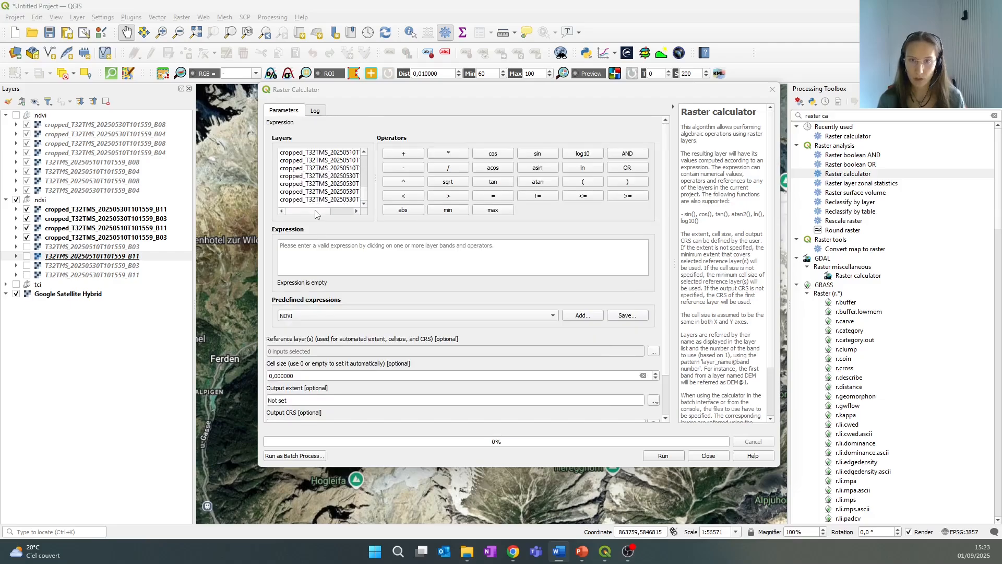
scroll(316, 214, up, 1)
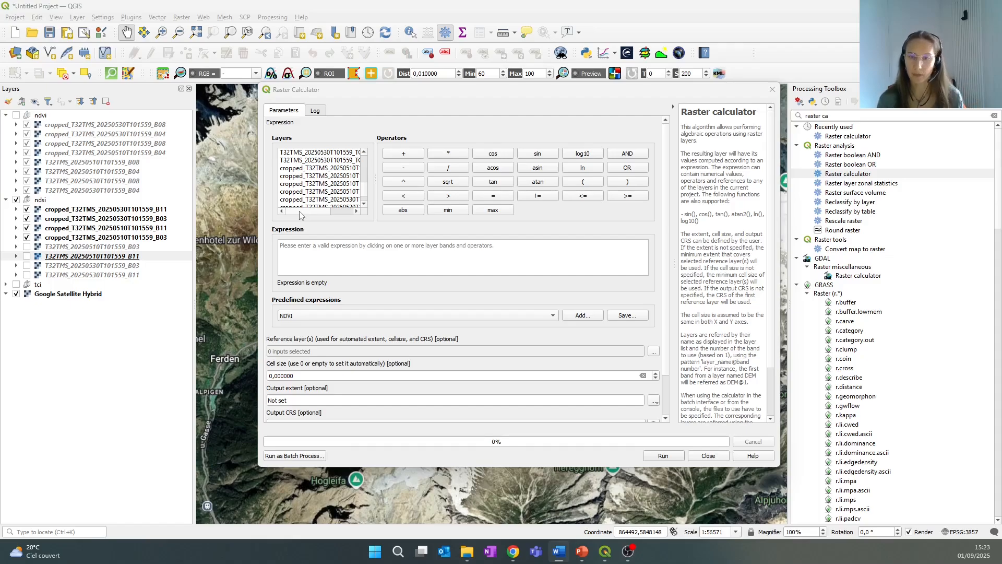
drag(299, 211, 331, 210)
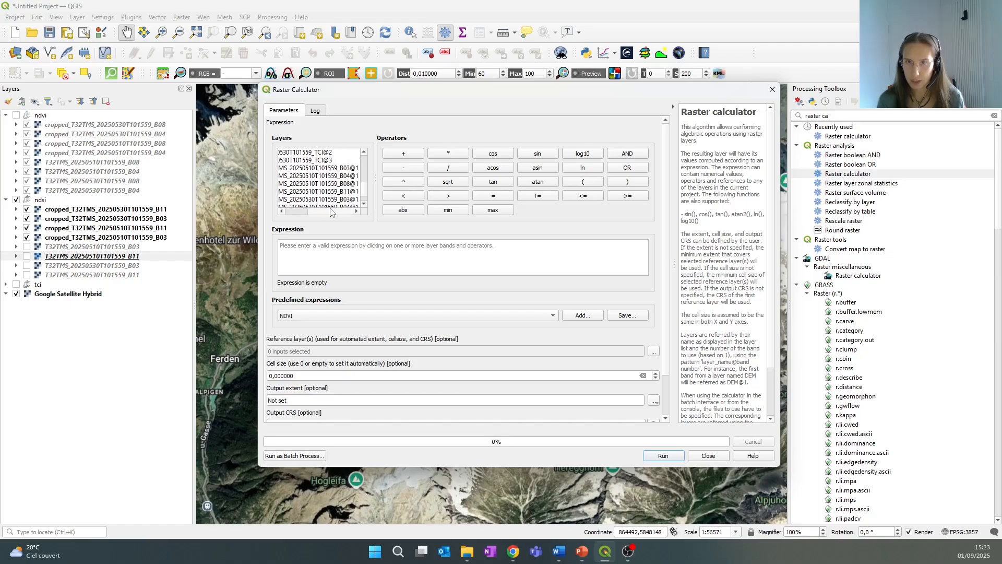
double_click(306, 169)
click(408, 169)
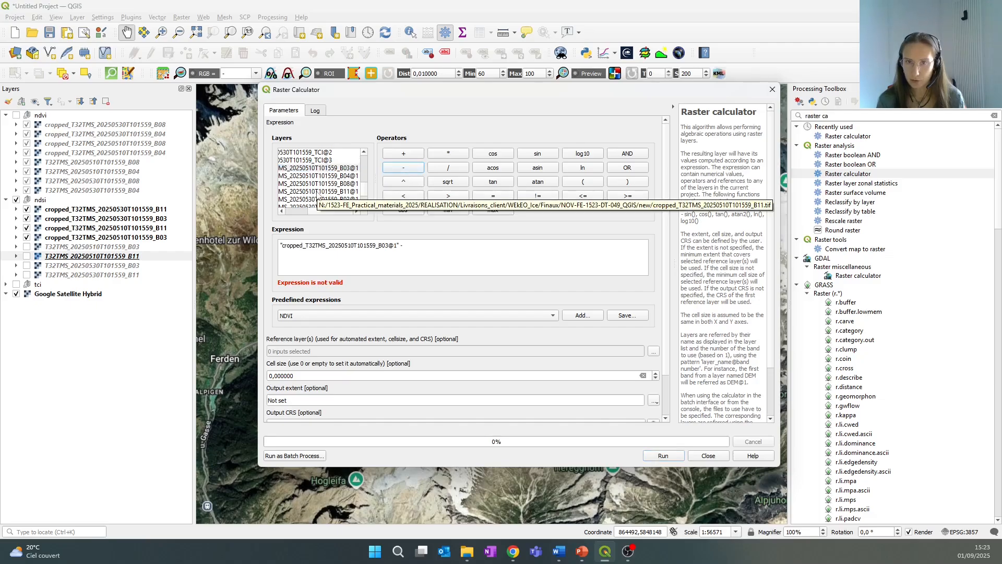
click(319, 193)
double_click(323, 195)
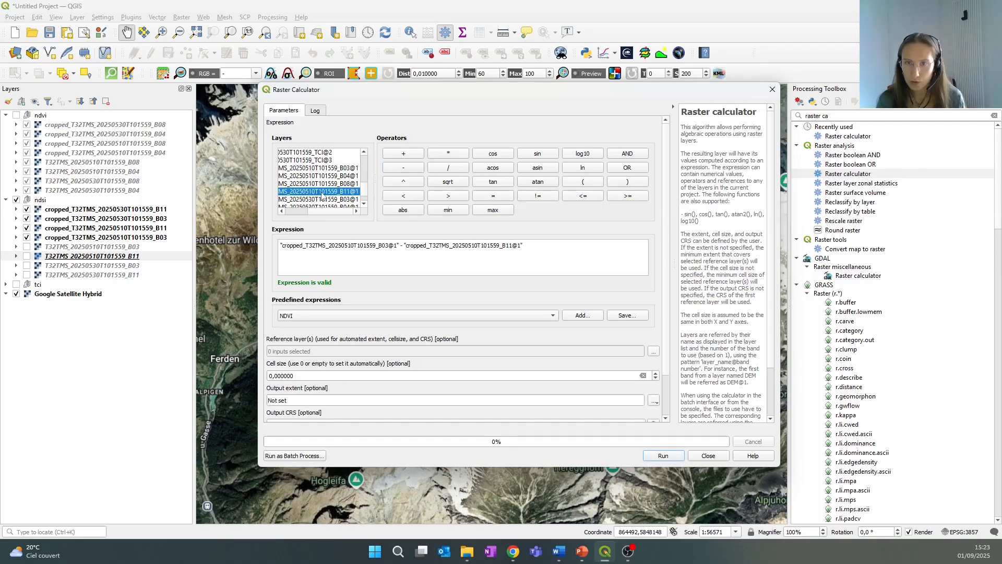
Enclose the band difference in parentheses and append a division by an empty pair of parentheses
click(548, 252)
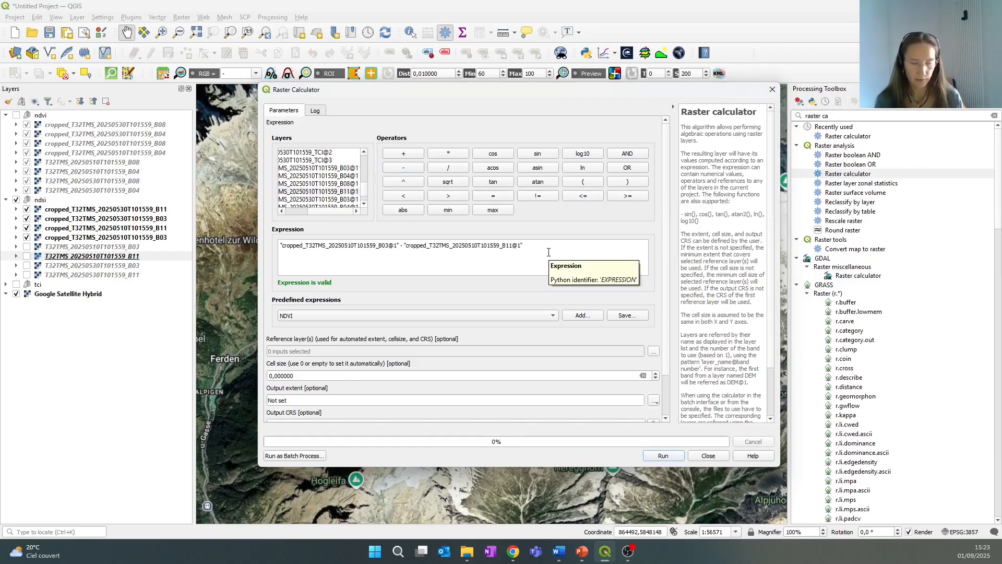
text())
click(281, 246)
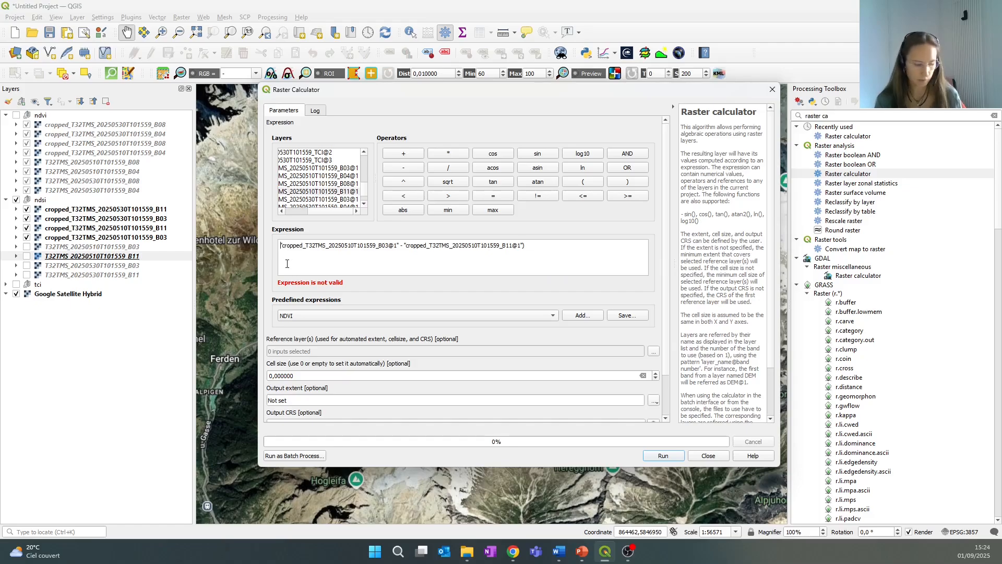
text(()
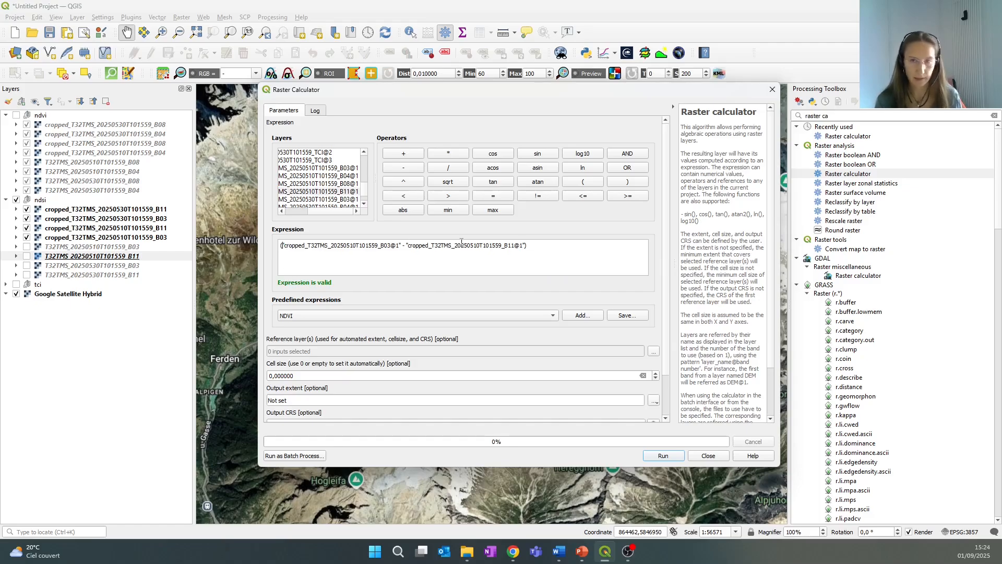
click(447, 168)
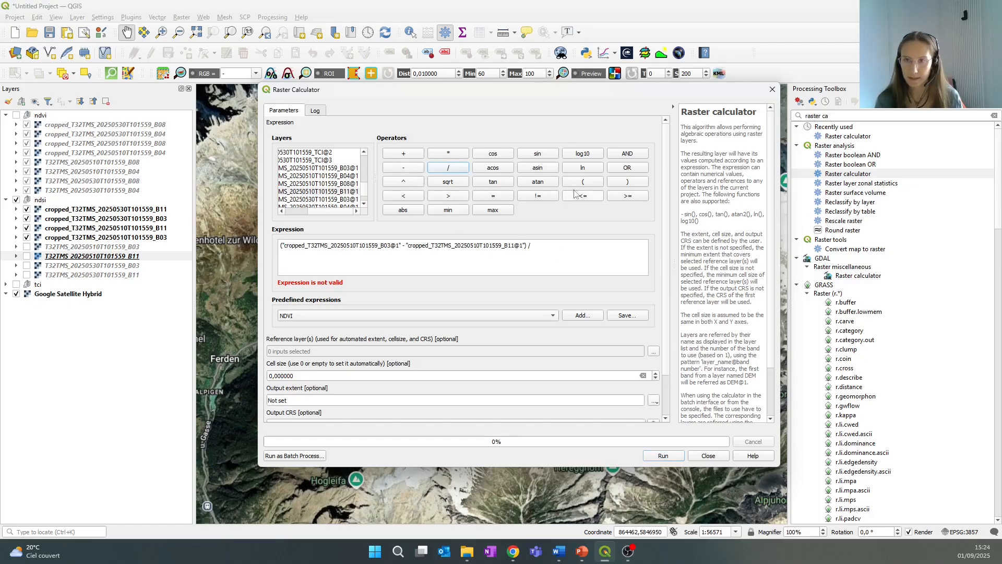
click(583, 181)
click(615, 181)
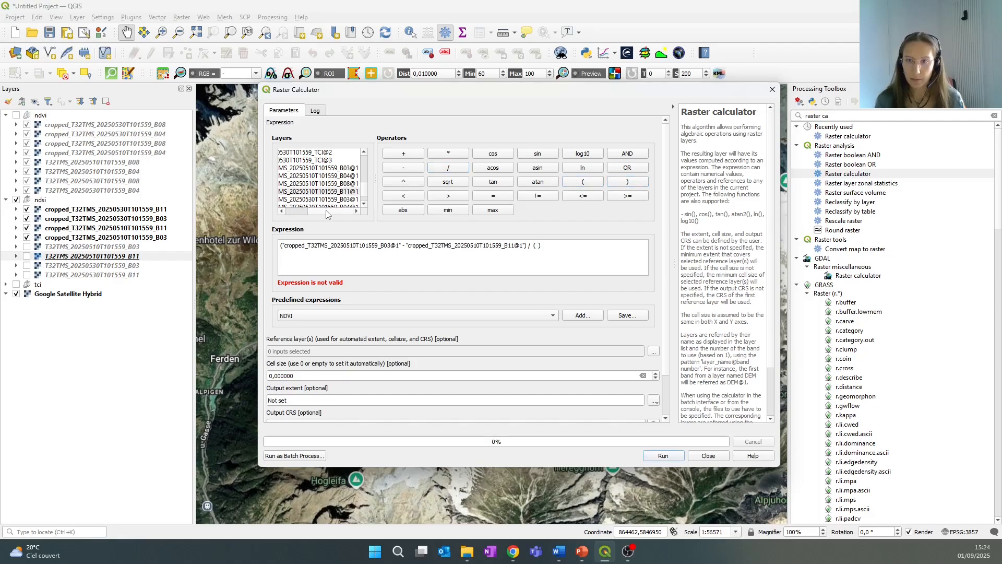
Fill the denominator with cropped_T32TMS_20250510T101559_B03@1 plus cropped_T32TMS_20250510T101559_B11@1 and check the expression
double_click(331, 168)
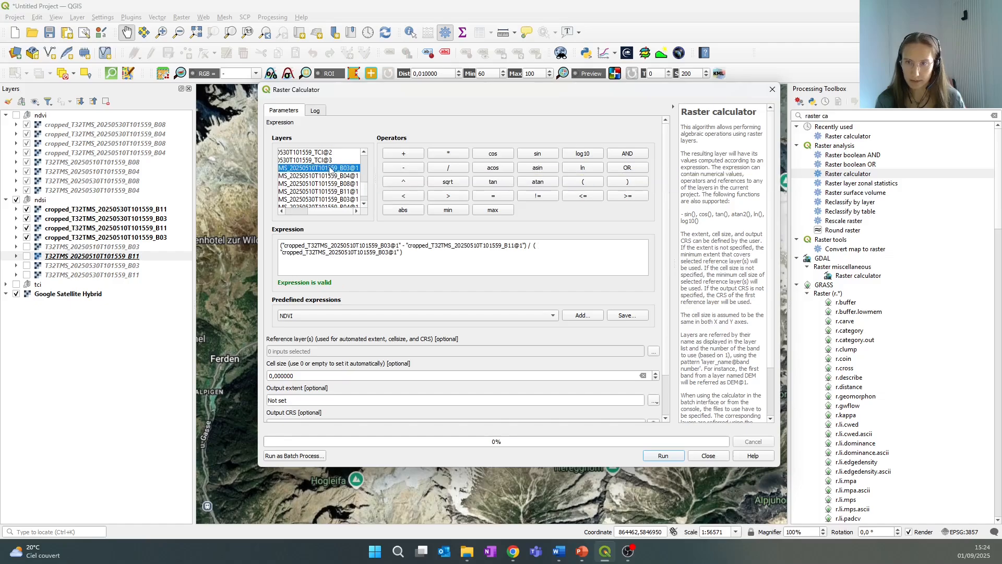
click(403, 153)
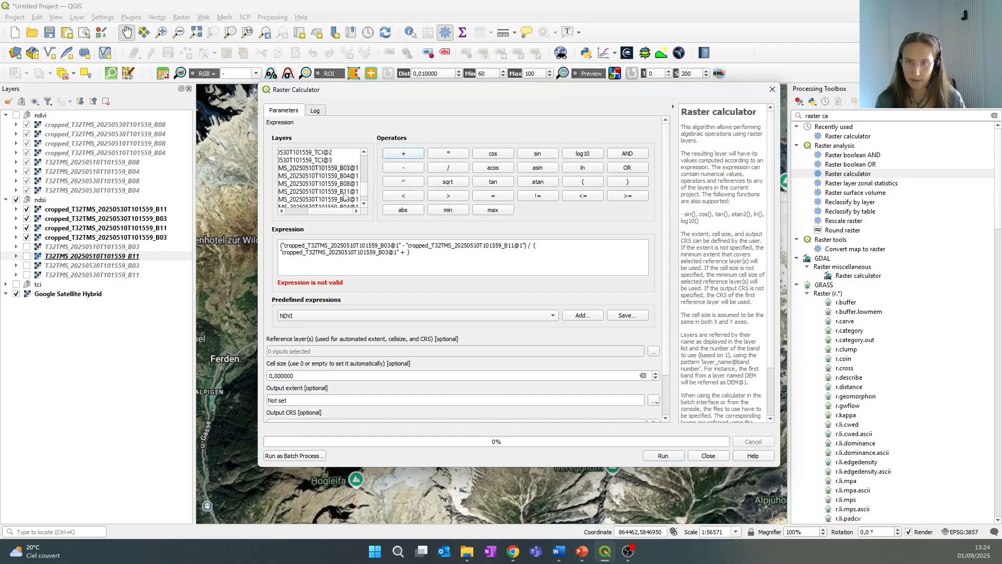
double_click(344, 191)
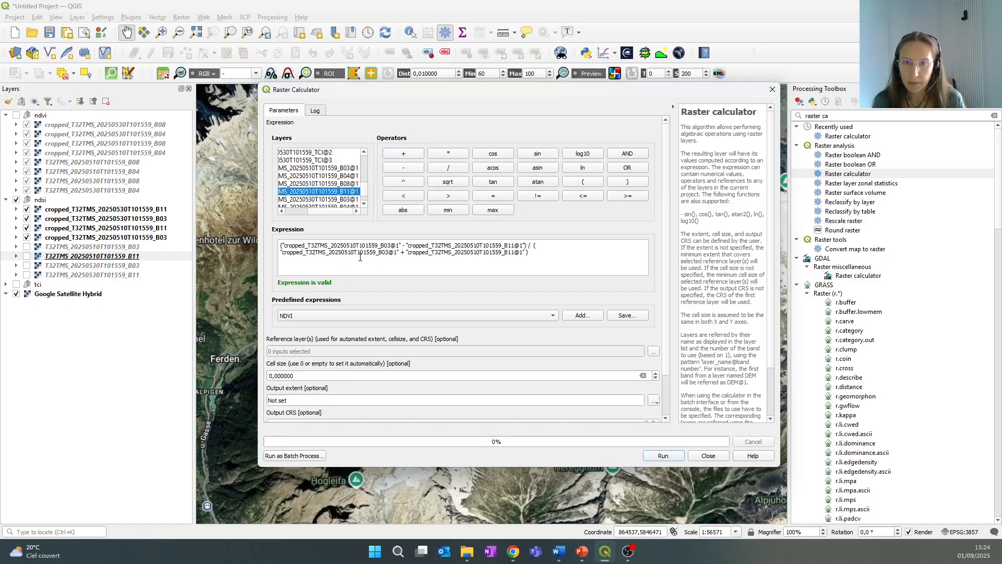
drag(350, 245, 353, 246)
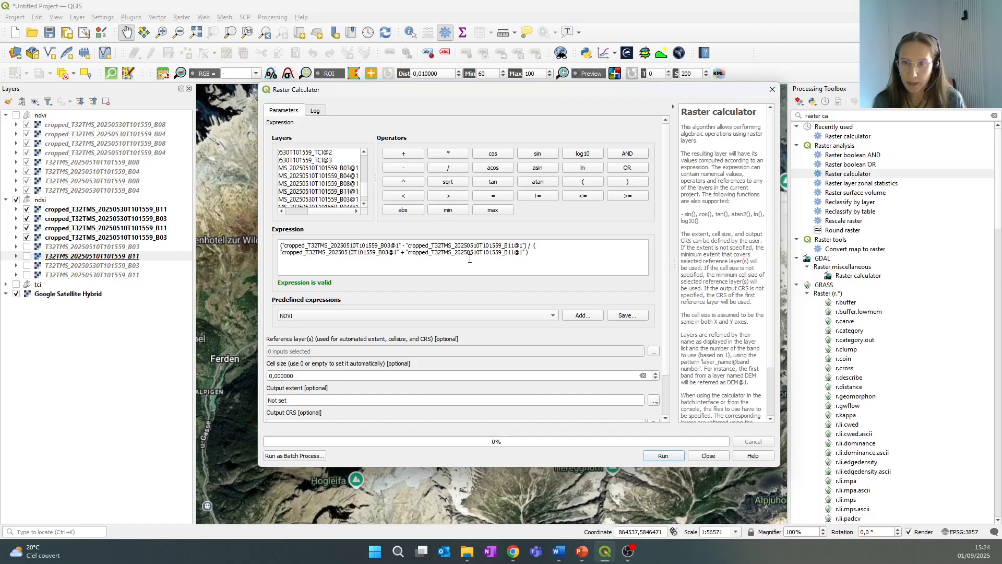
Set cropped_T32TMS_20250510T101559_B03 as the reference layer and the project CRS, EPSG:3857 - WGS 84 / Pseudo-Mercator, as the output CRS
drag(483, 253, 481, 244)
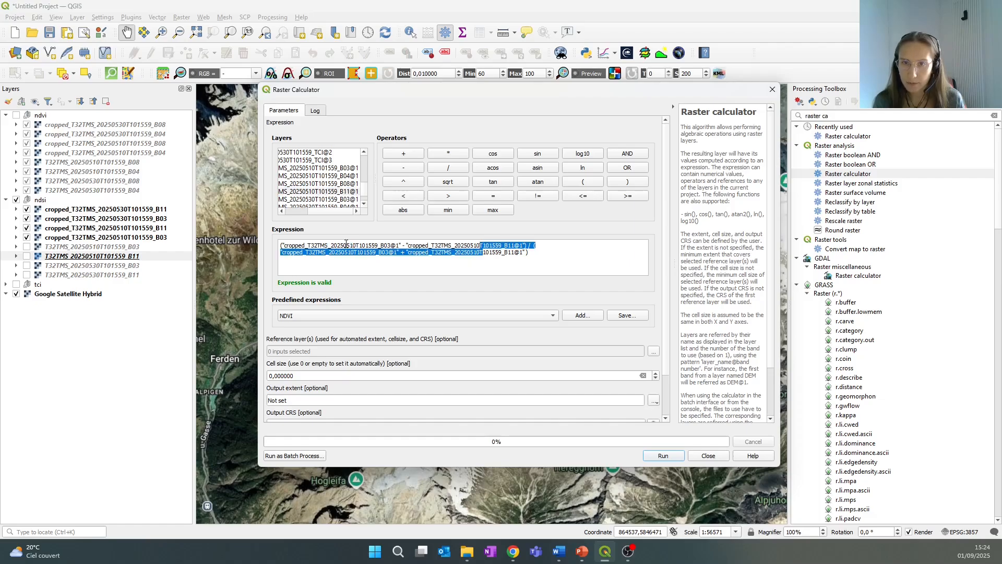
click(483, 246)
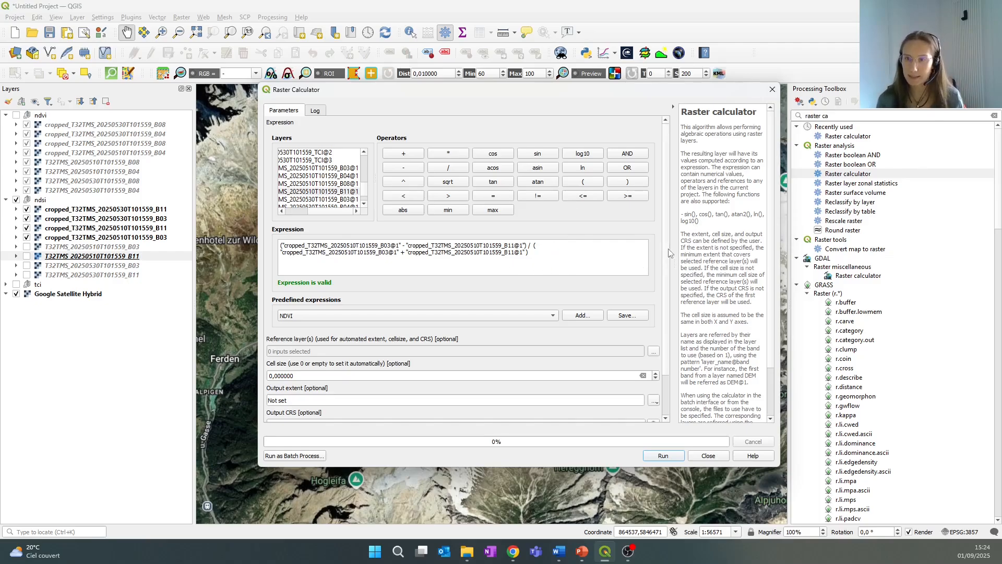
scroll(668, 259, down, 1)
scroll(667, 259, down, 2)
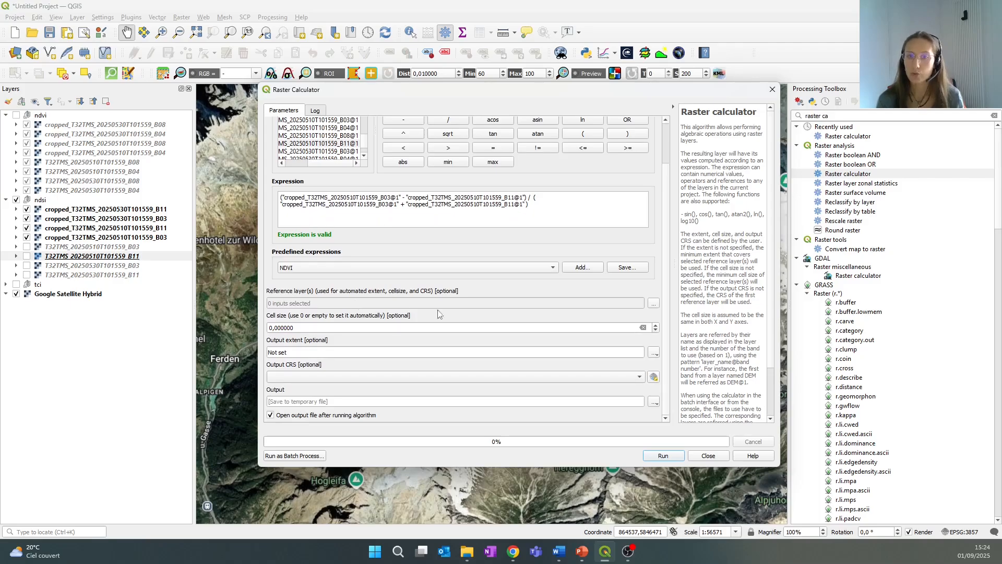
click(655, 305)
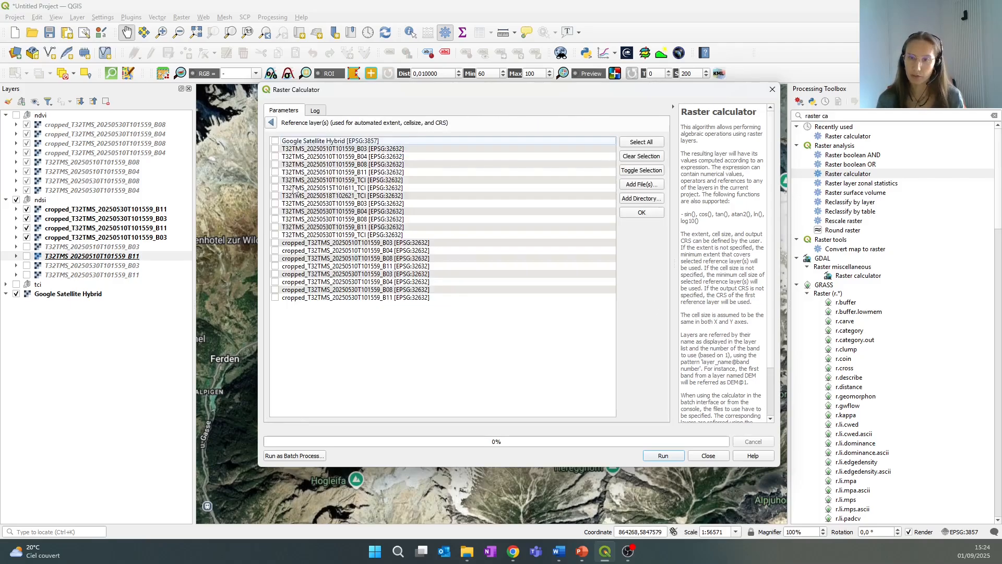
click(275, 243)
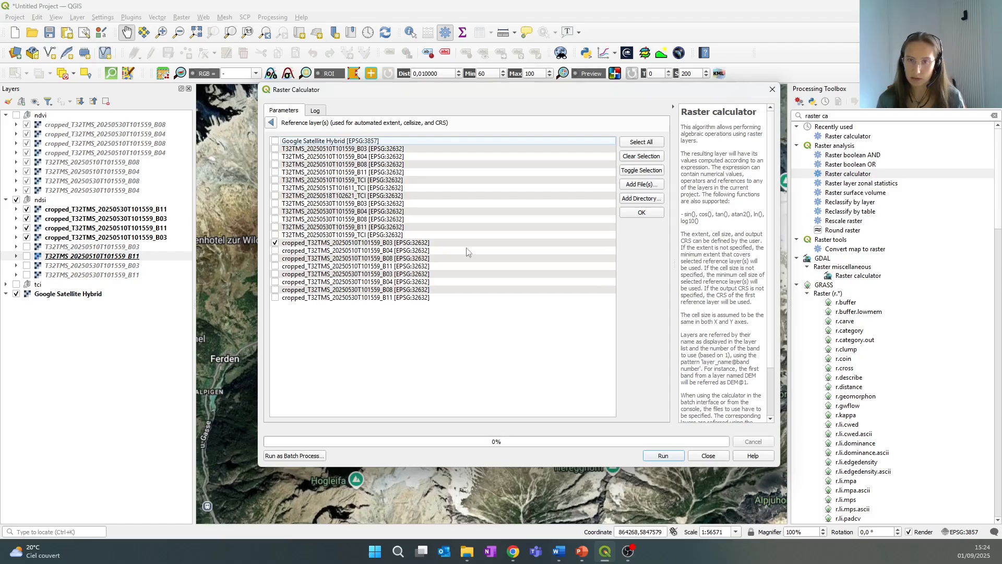
click(641, 214)
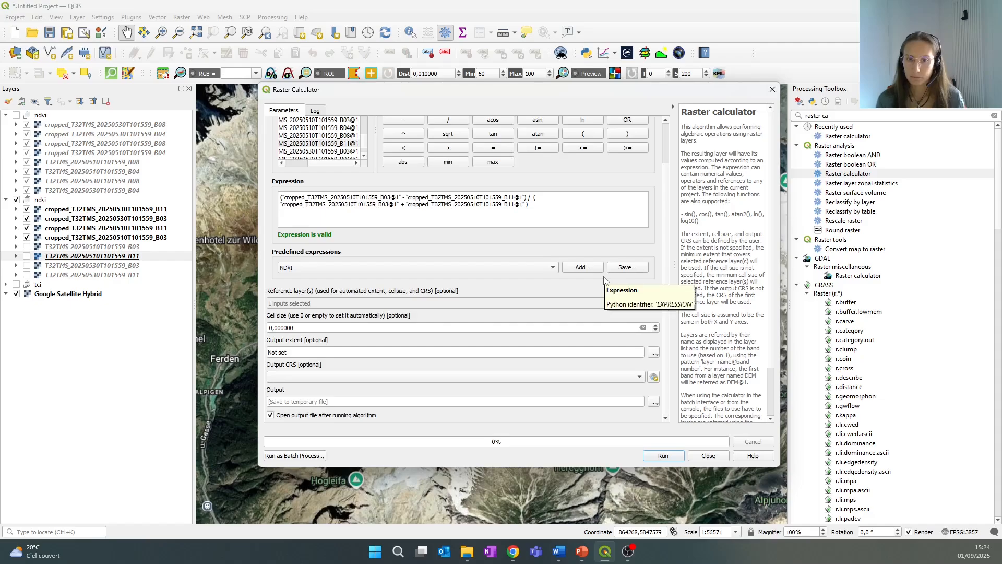
click(632, 377)
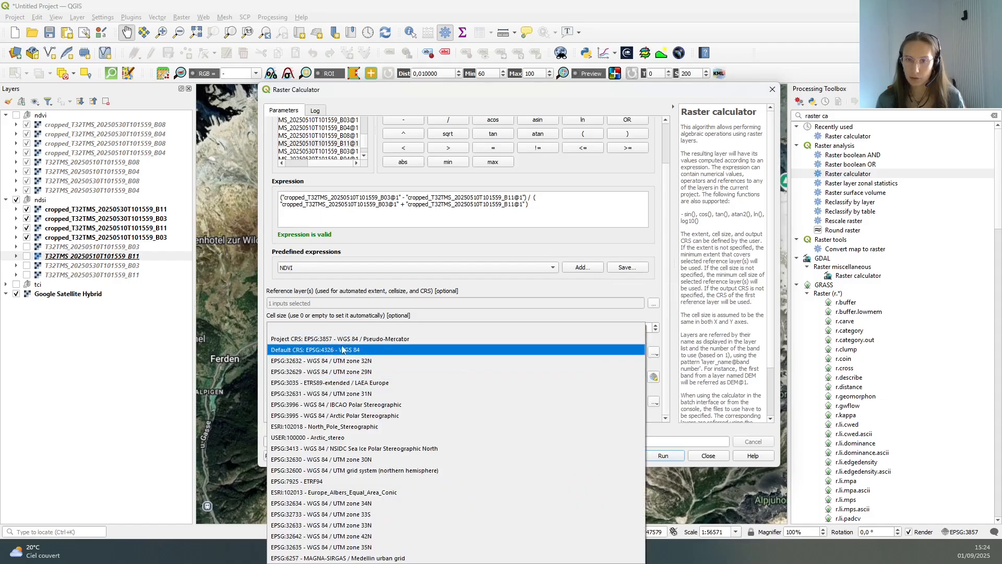
click(522, 337)
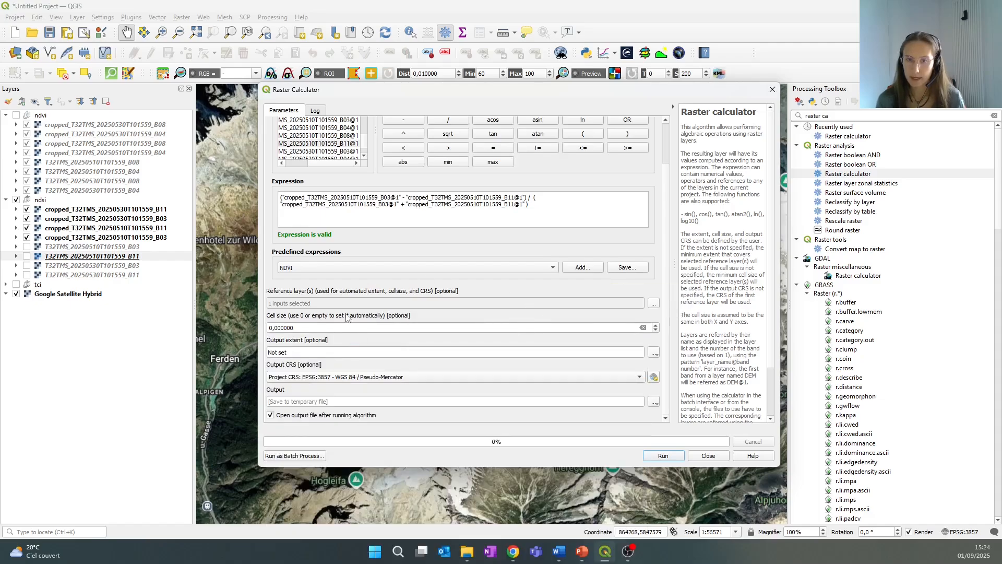
Save the output as the TIF file ndsi_10052025 in the NOV-FE-1523-DT-049_QGIS "new" folder and run the calculation
click(655, 403)
click(679, 424)
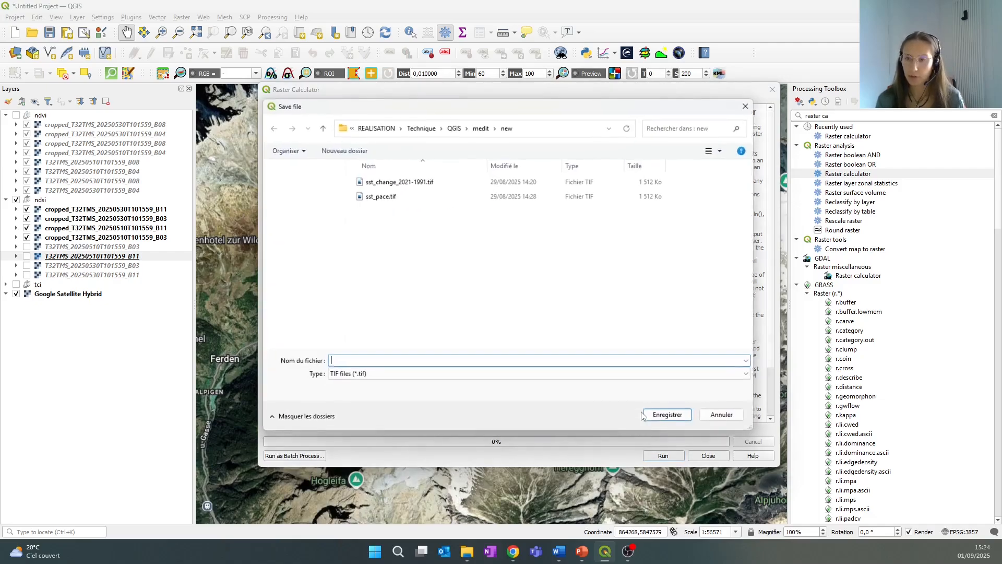
click(454, 128)
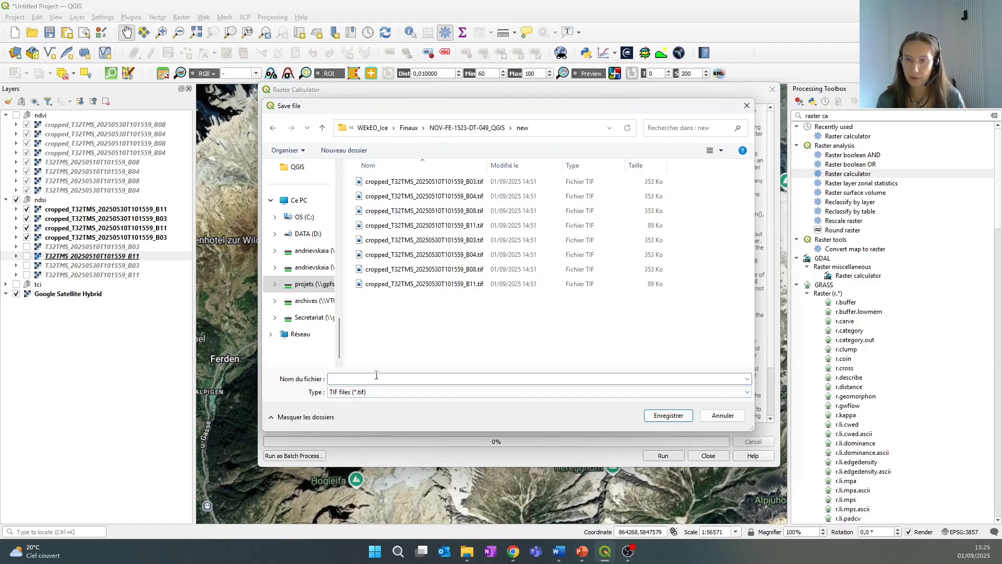
click(376, 377)
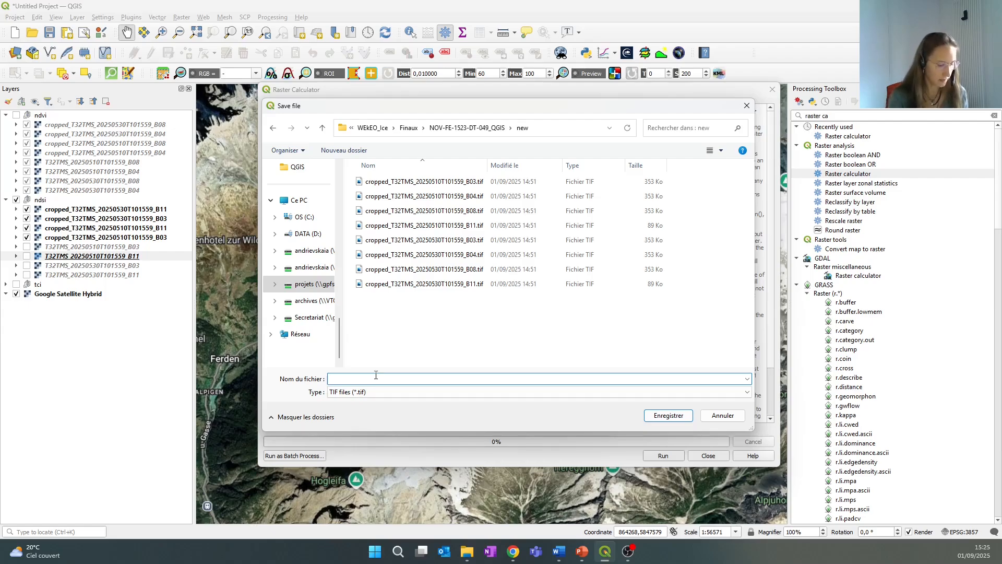
text(hdsi_)
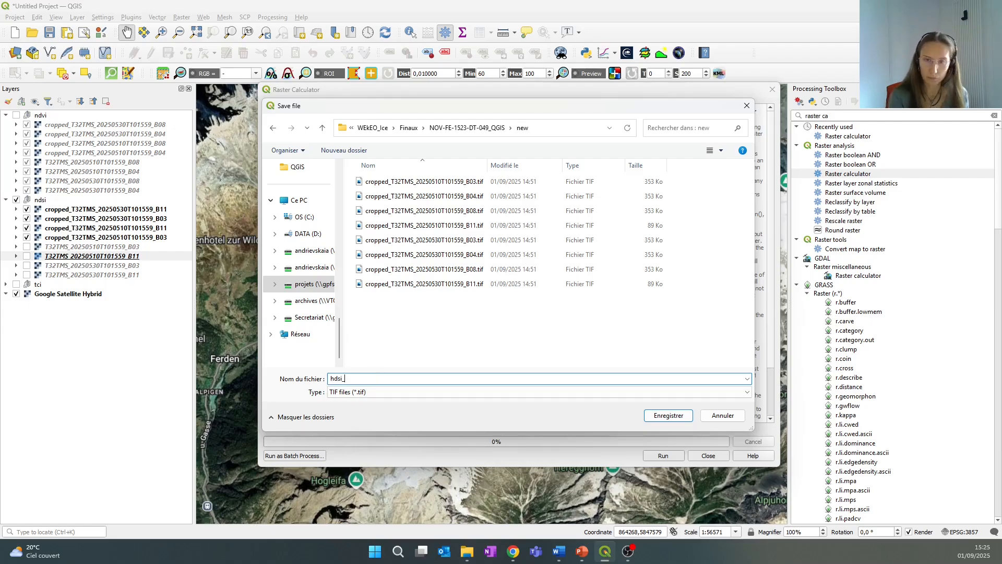
text(i)
key(BackSpace)
key(BackSpace)
key(BackSpace)
key(BackSpace)
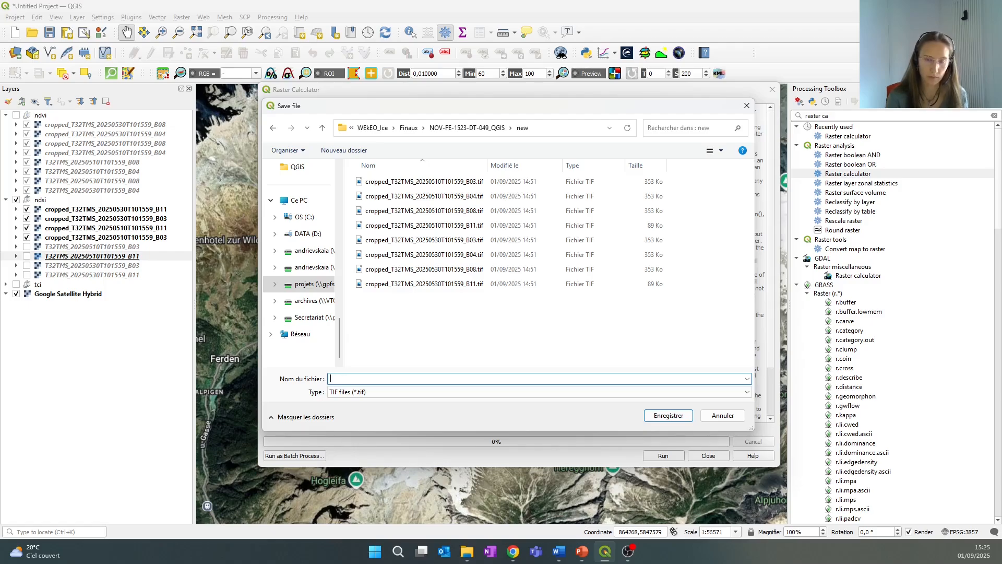
text(ndsi)
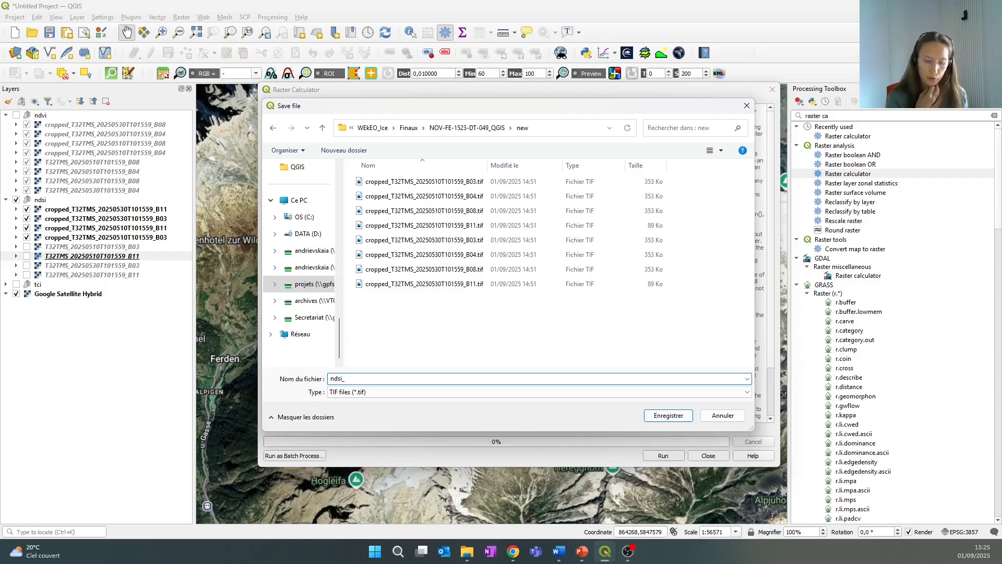
text(_10052025)
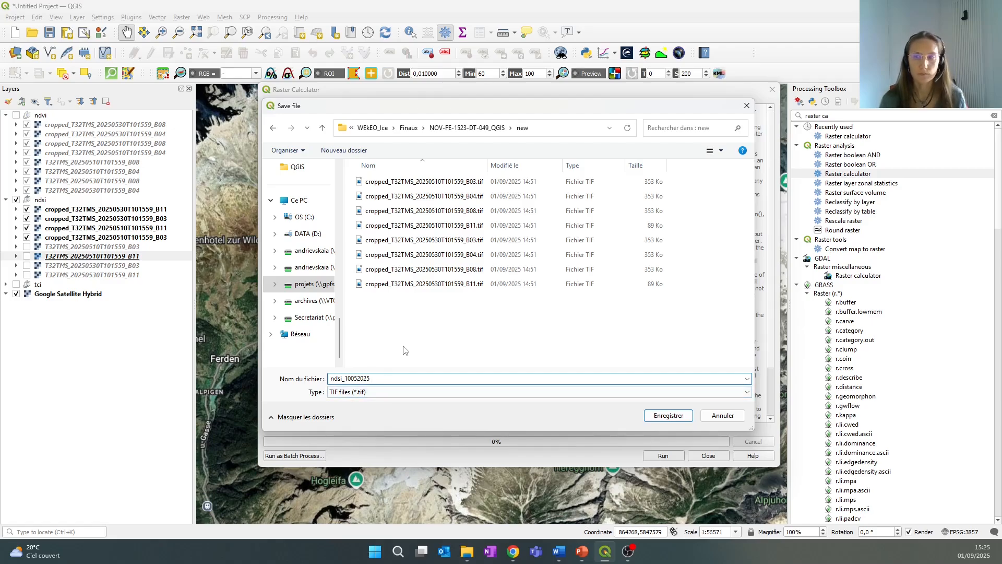
click(674, 416)
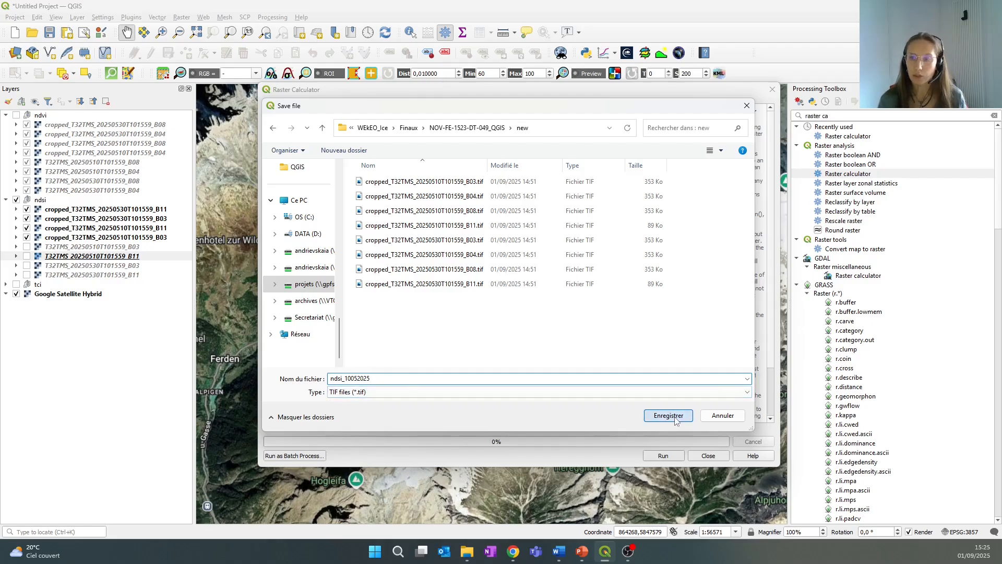
click(672, 456)
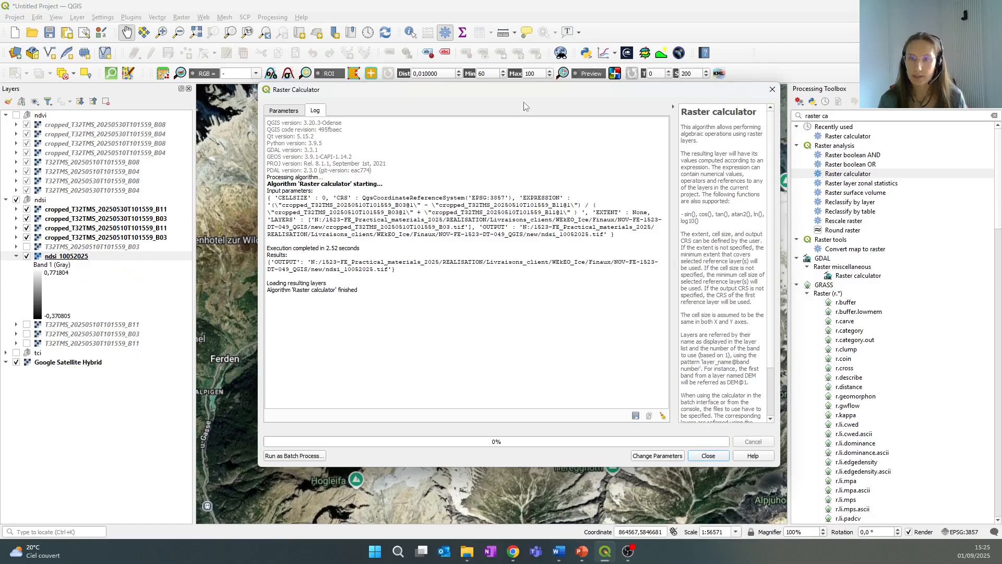
Move the ndsi_10052025 layer to the top of the ndsi group and collapse its legend
drag(559, 95, 644, 186)
click(71, 257)
drag(71, 261, 103, 205)
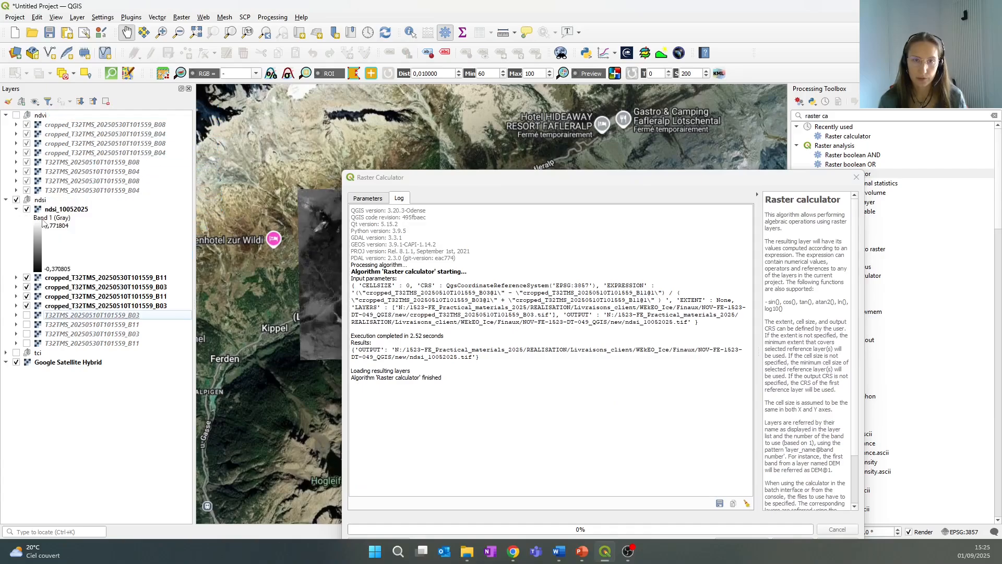
click(16, 209)
drag(604, 183, 494, 116)
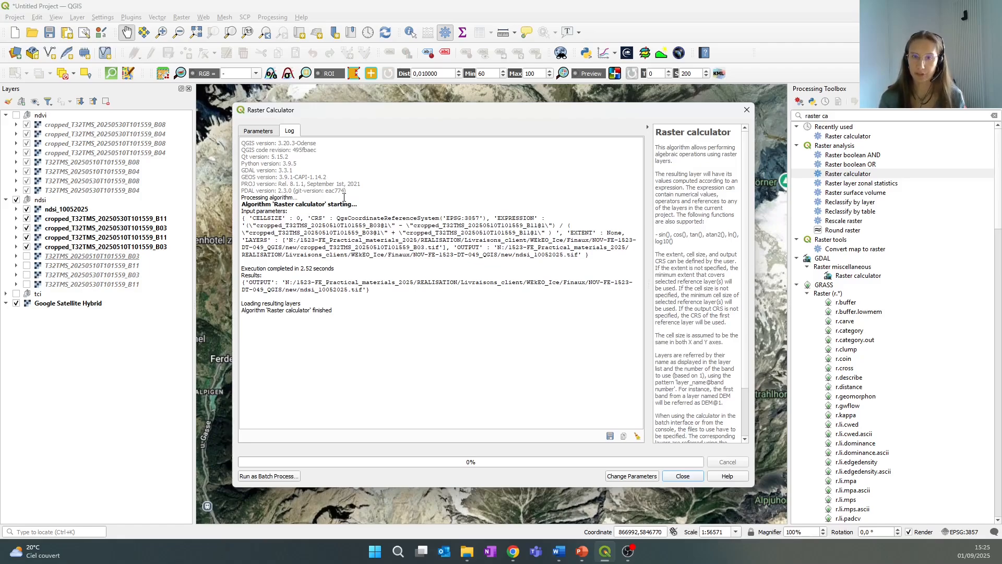
Return to the Raster calculator's parameters and review the 10 May NDSI expression
click(259, 131)
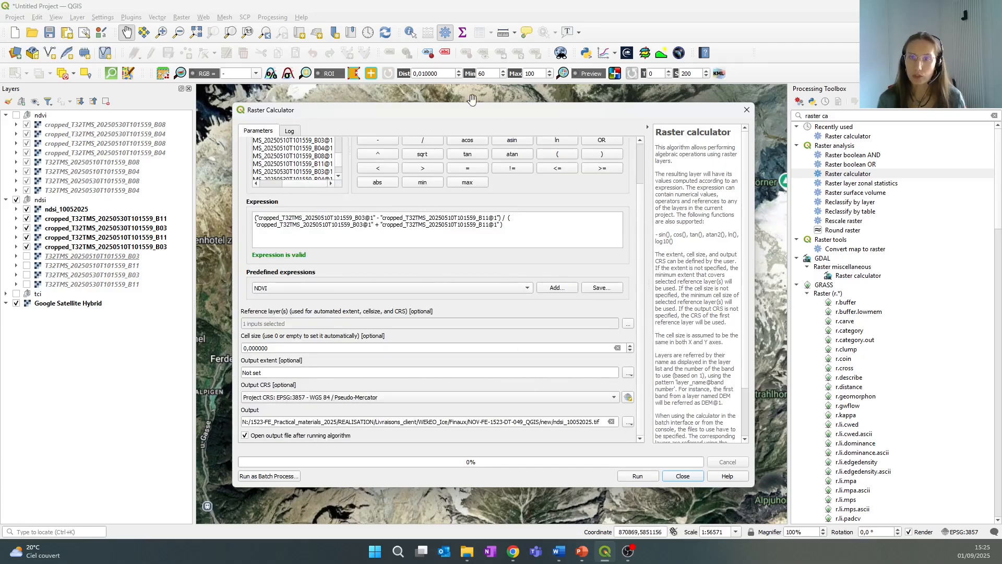
drag(480, 111, 487, 102)
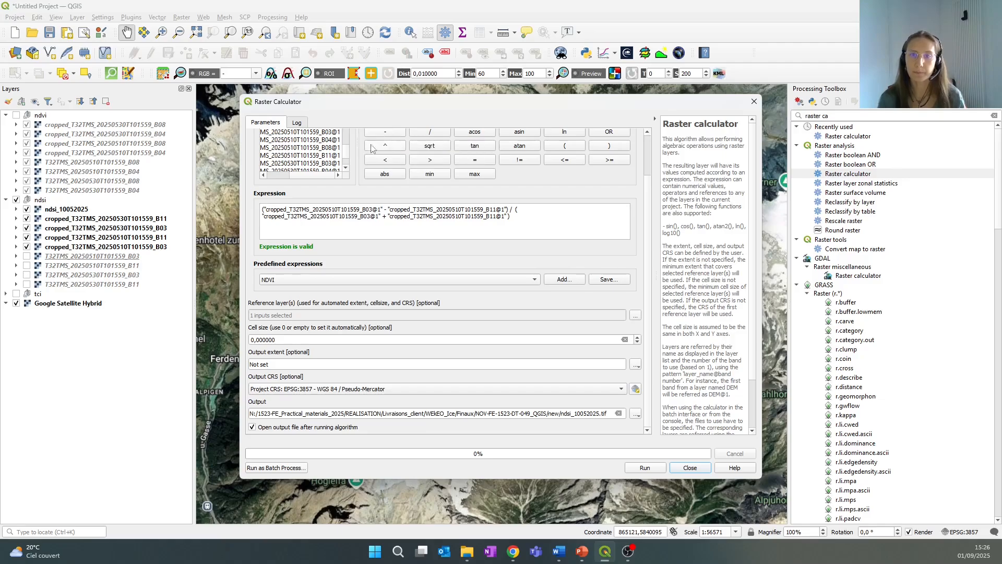
drag(491, 108, 502, 105)
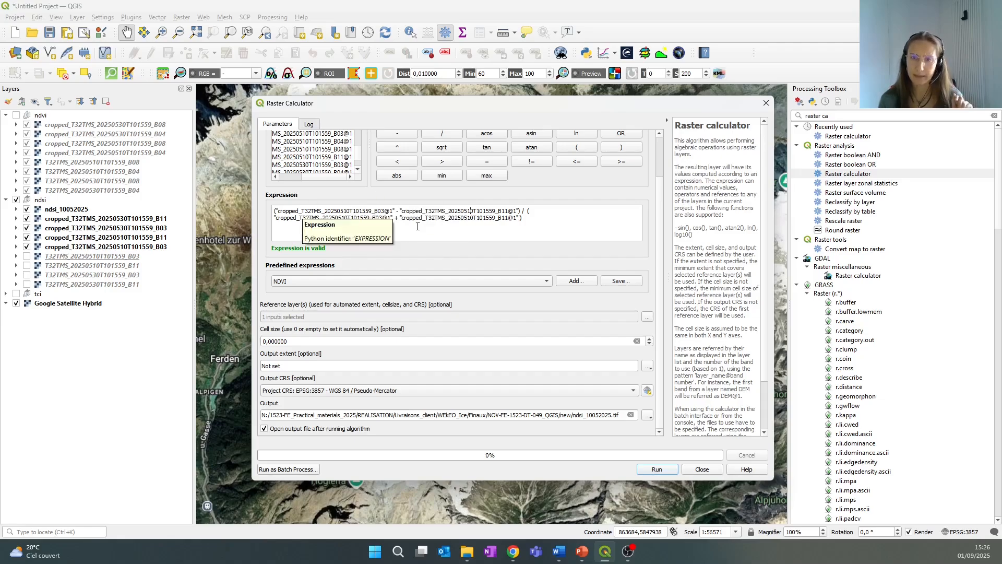
click(387, 213)
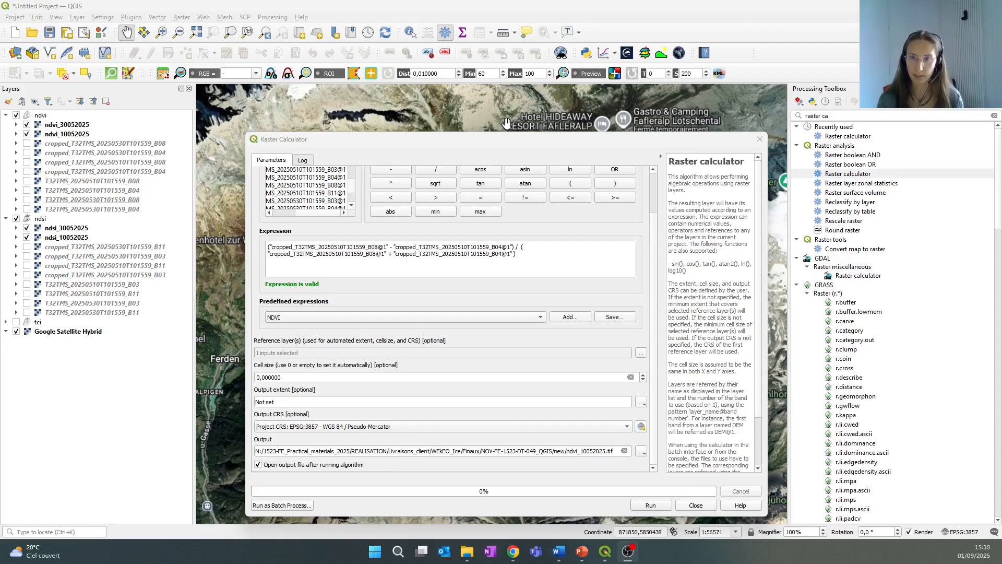
Close the Raster calculator and inspect the ndvi_30052025 raster over the landslide area
click(760, 139)
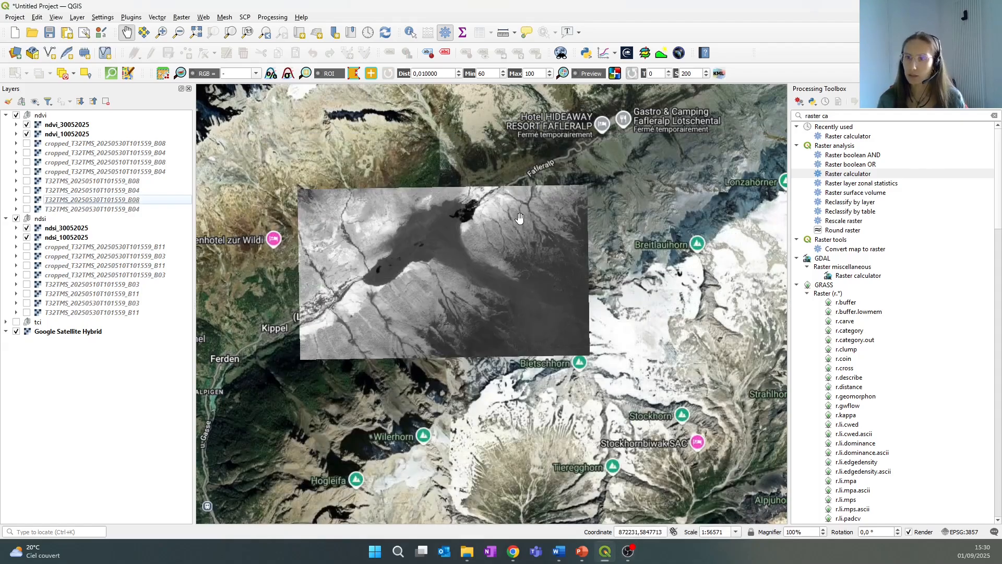
drag(389, 163, 415, 163)
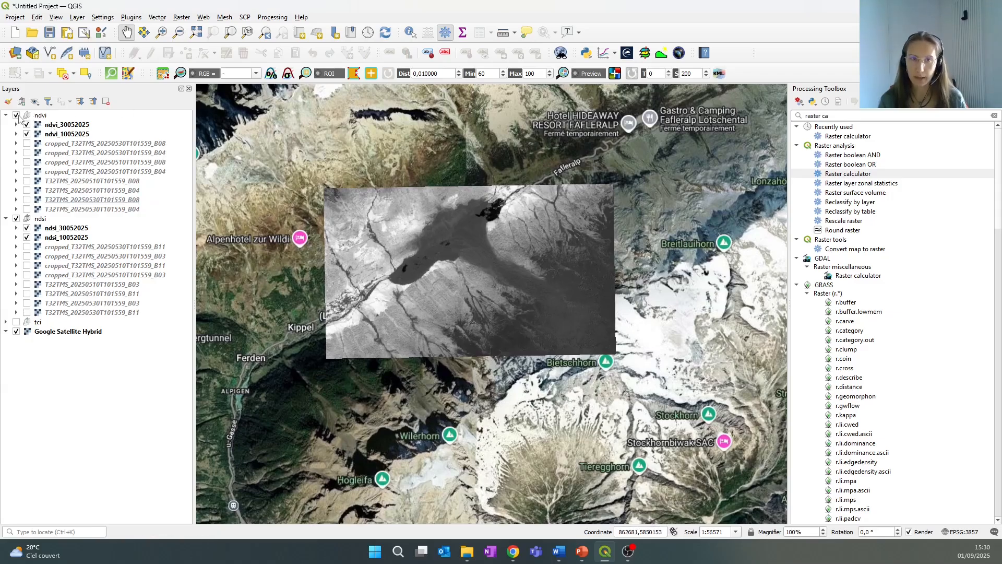
drag(521, 253, 490, 260)
scroll(481, 254, up, 1)
drag(422, 237, 517, 248)
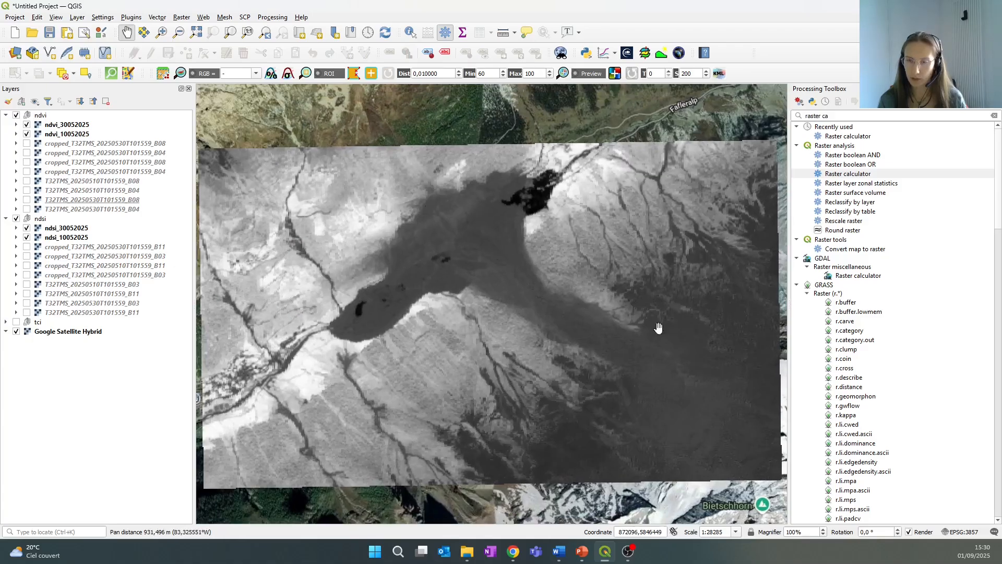
drag(521, 292, 527, 275)
scroll(528, 275, down, 1)
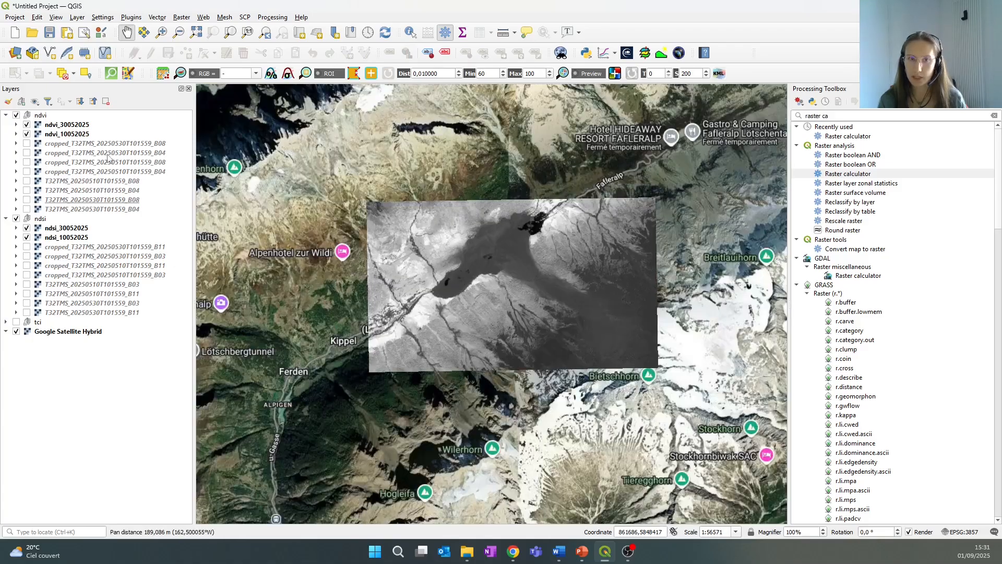
Hide ndvi_30052025, ndvi_10052025 and ndsi_30052025 so that the ndsi_10052025 raster can be viewed on the map
click(27, 124)
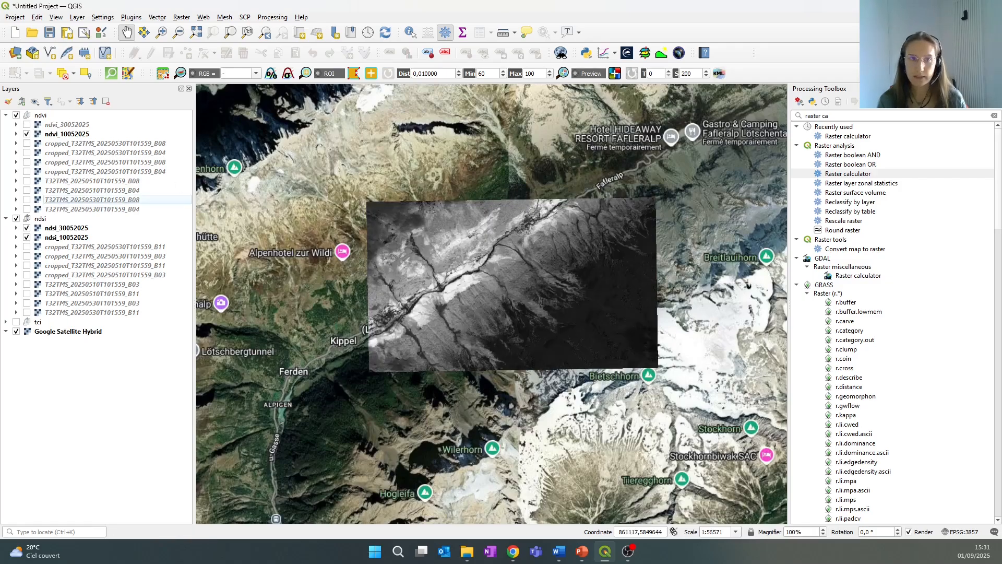
click(27, 134)
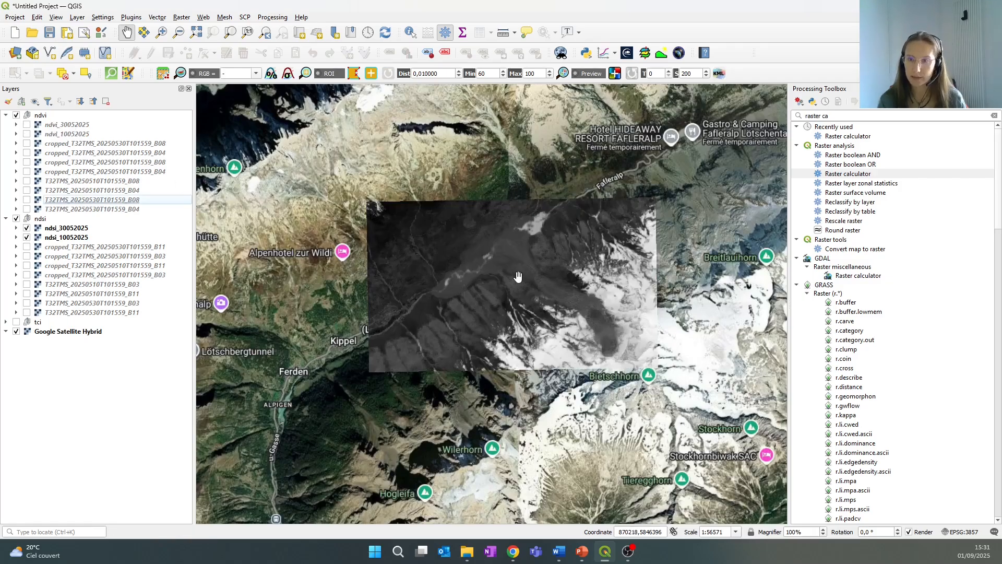
drag(566, 292, 551, 285)
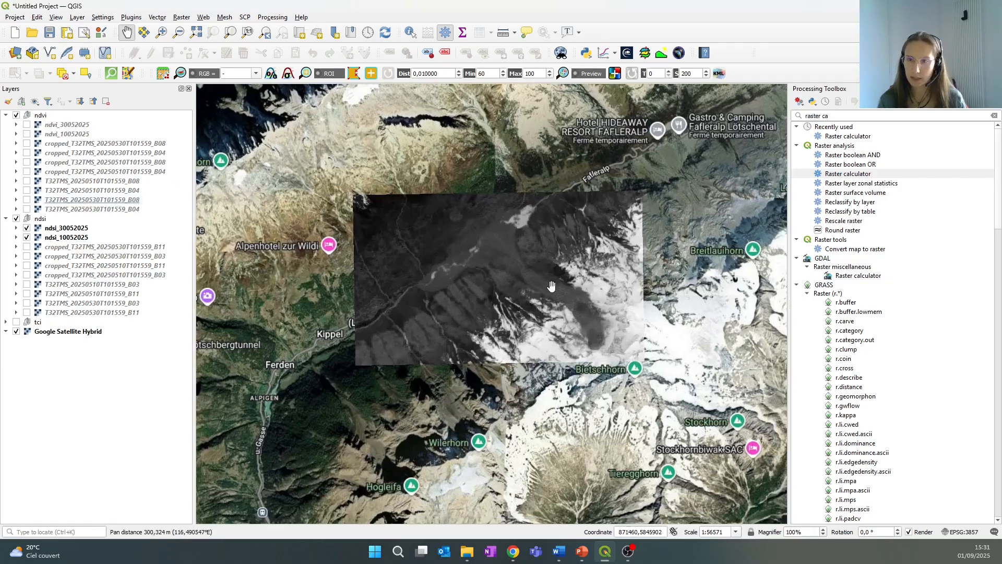
click(26, 228)
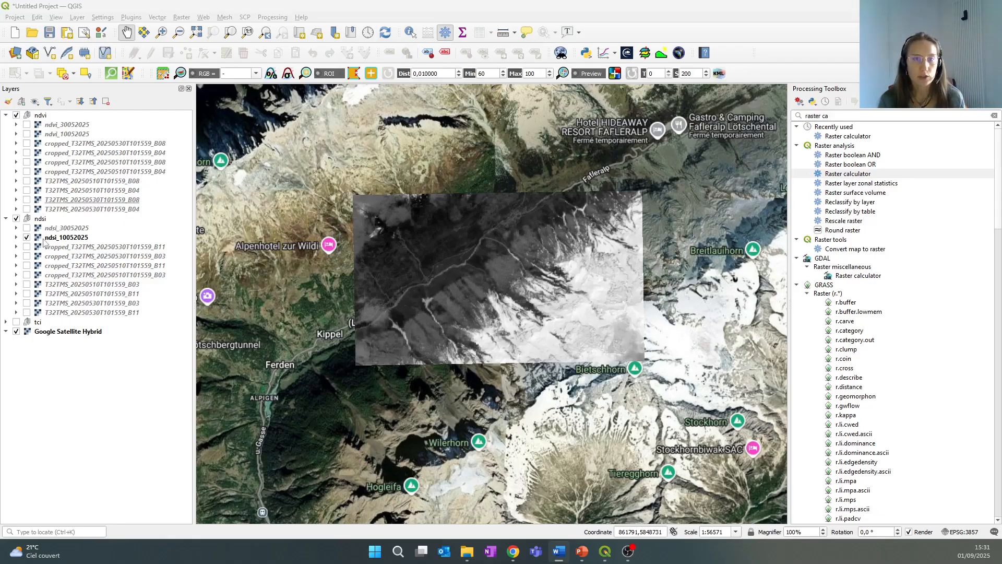
Change the render type of the ndsi_10052025 layer to Singleband pseudocolor in its symbology properties
click(62, 238)
double_click(62, 239)
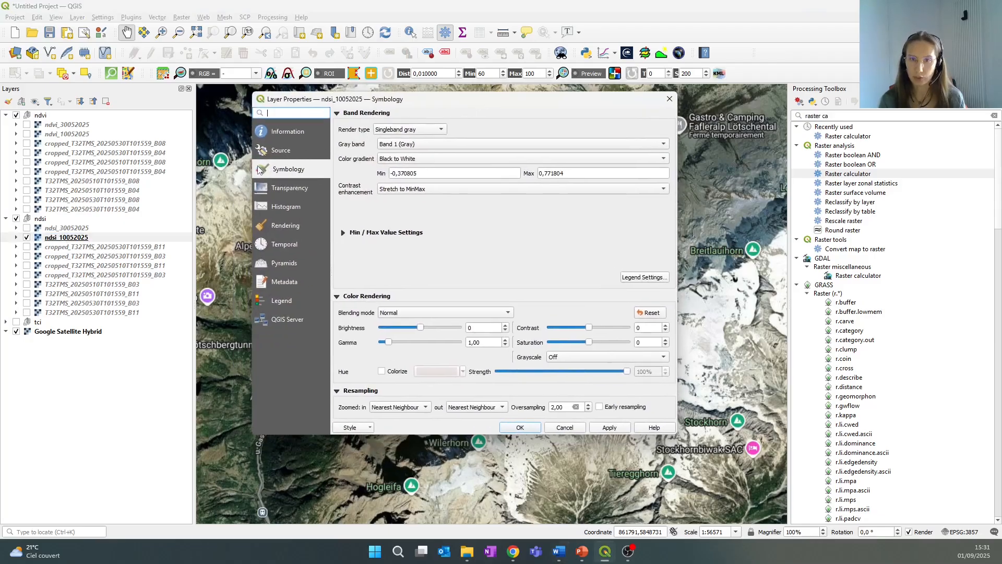
click(416, 130)
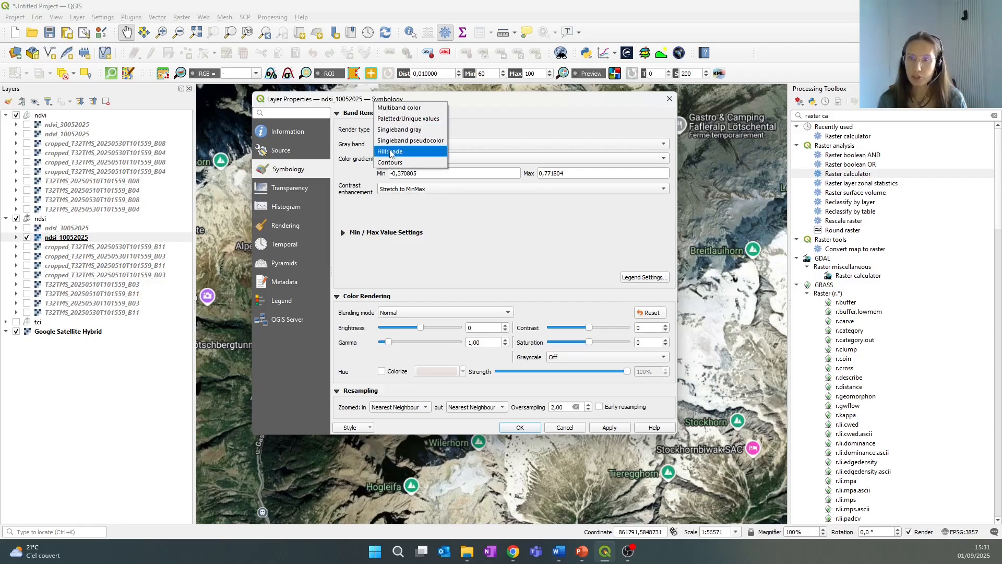
click(414, 141)
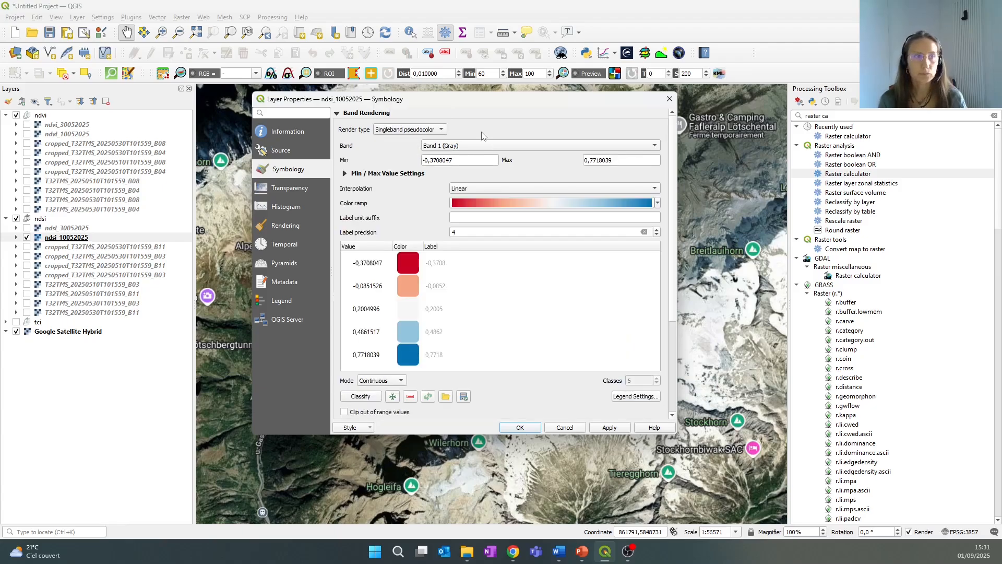
Set the ndsi_10052025 pseudocolor value range to a minimum of -0,4 and a maximum of 0,8
drag(453, 161, 435, 165)
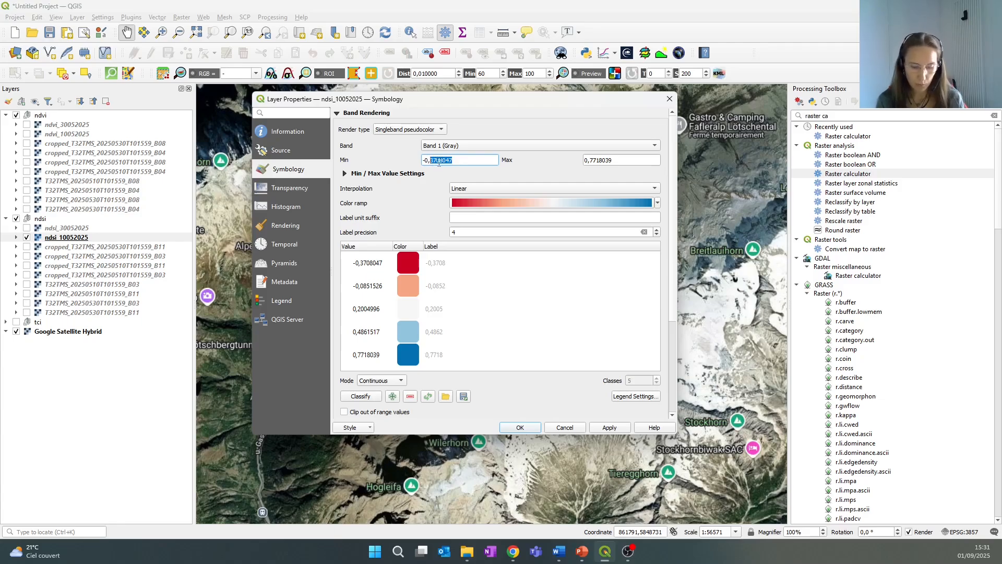
text(4)
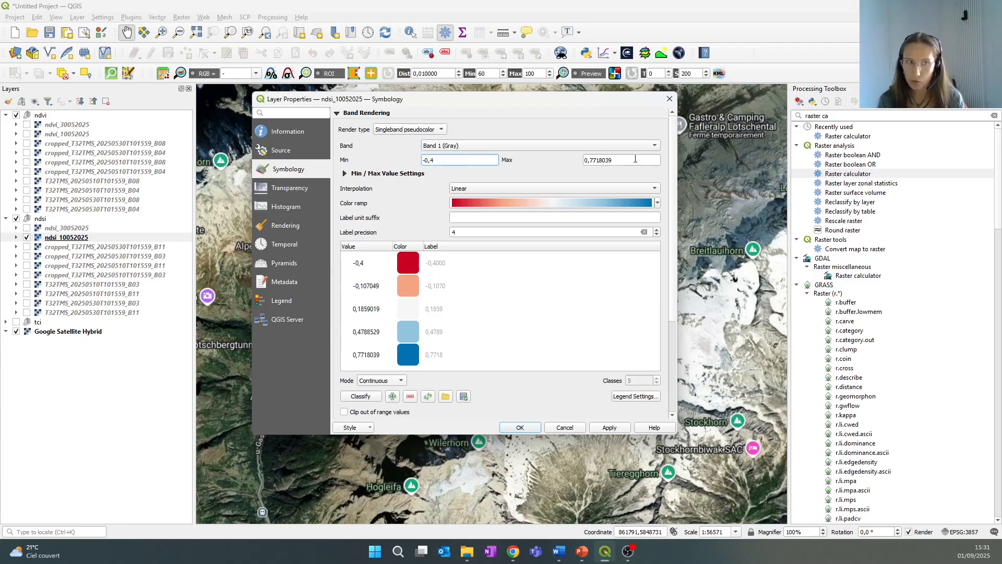
drag(635, 159, 589, 162)
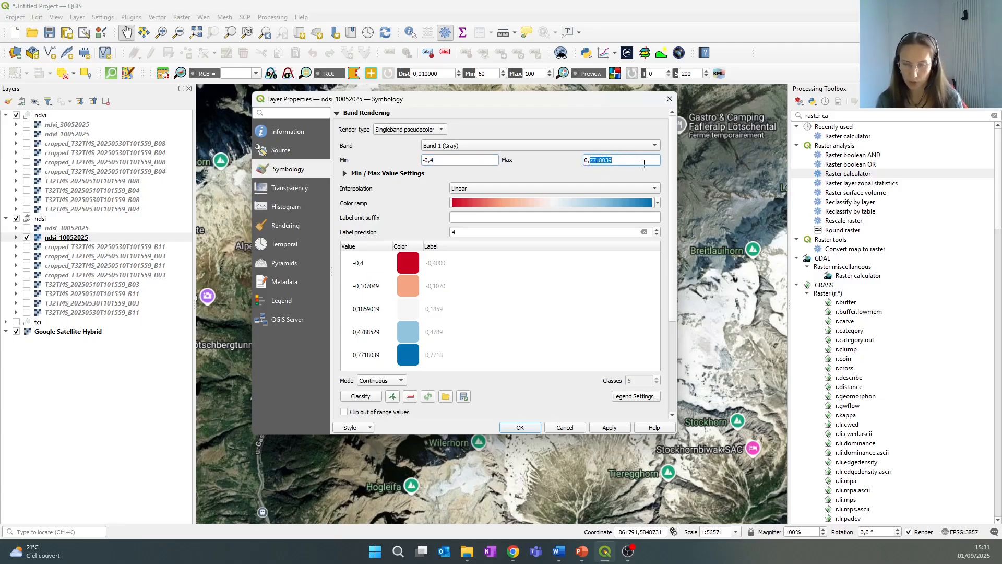
text(8)
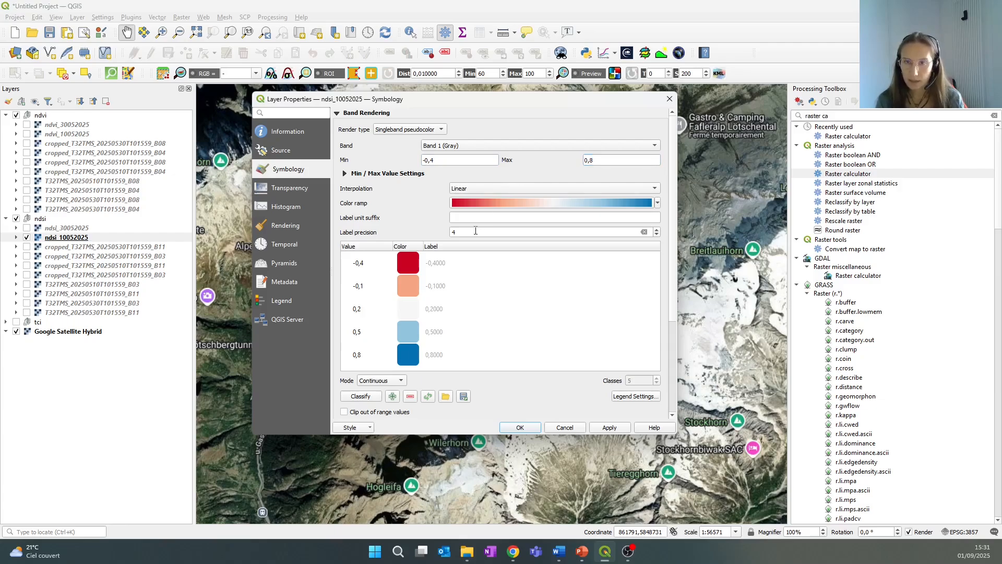
Set the label precision of the color classes to 1 and show the available classification modes
double_click(476, 231)
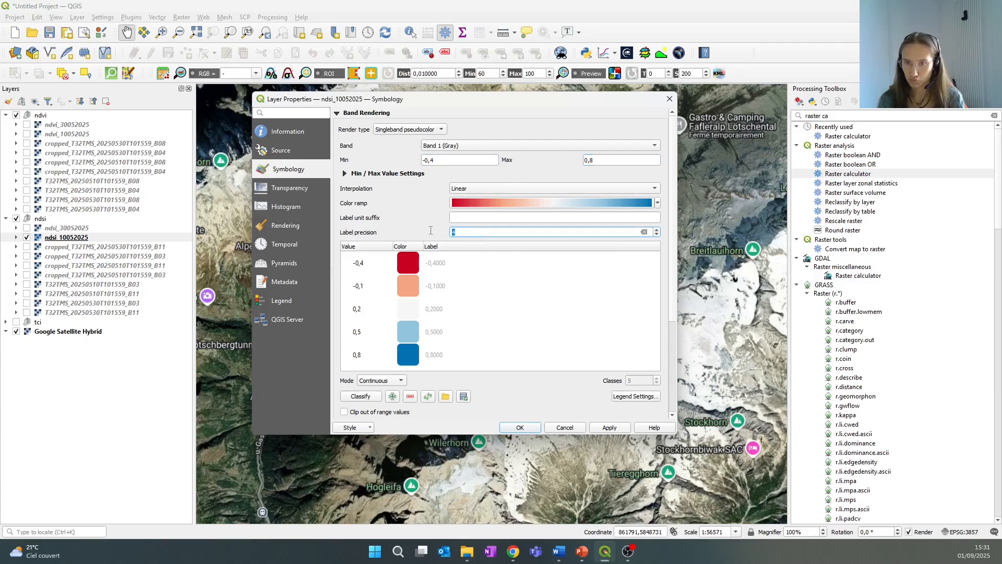
text(1)
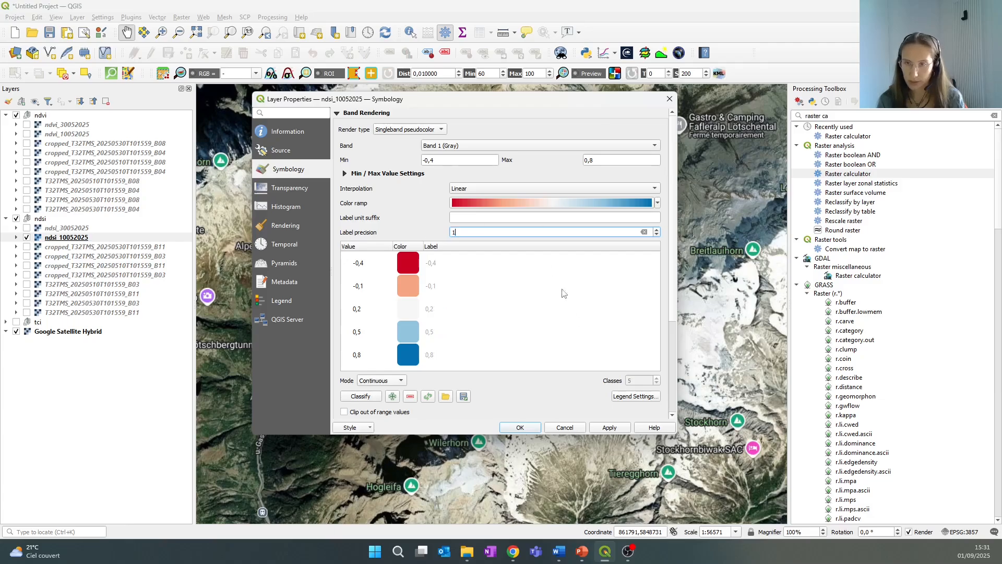
click(387, 385)
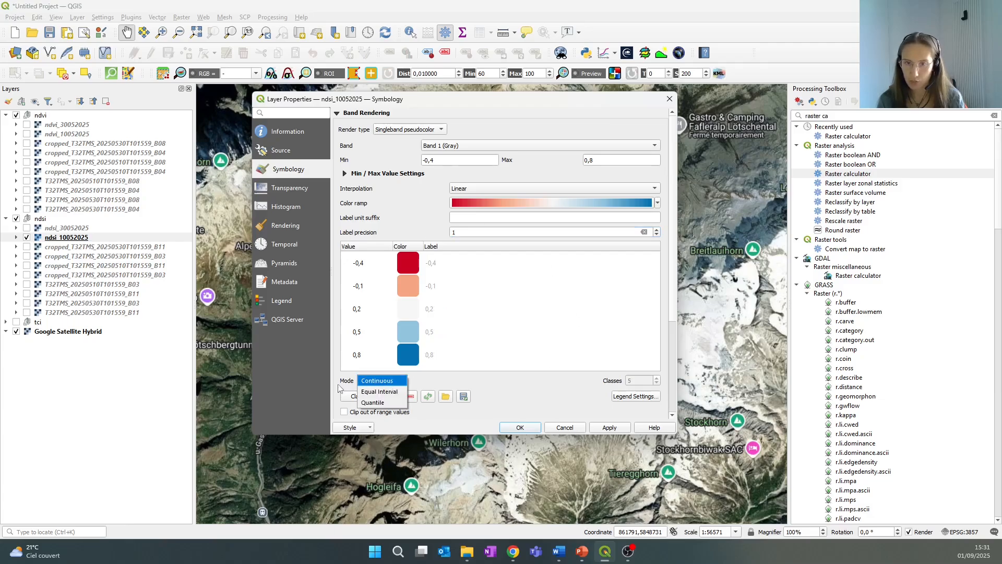
Classify ndsi_10052025 in Equal Interval mode with an inverted Blues color ramp and apply the symbology
click(385, 391)
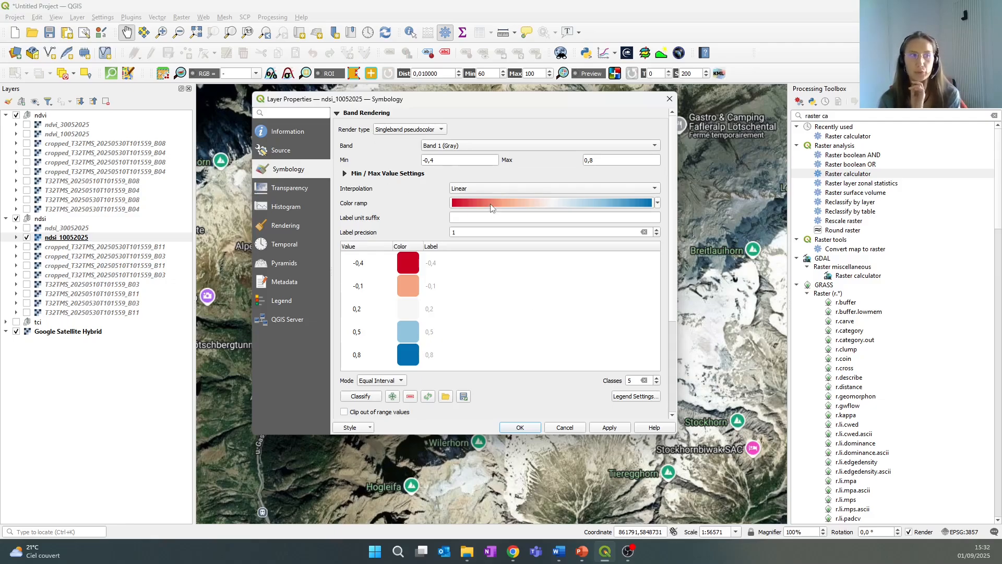
click(658, 205)
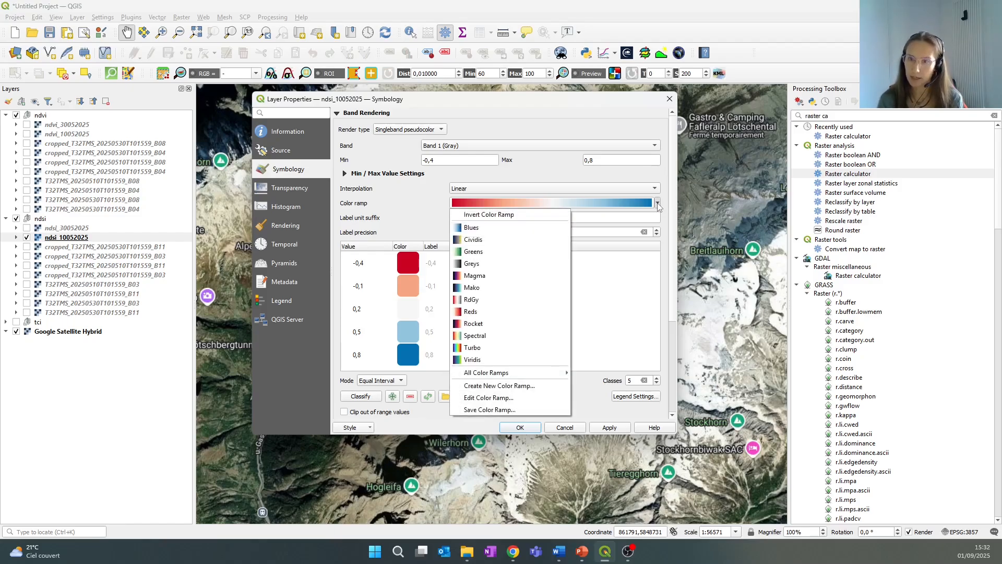
click(476, 230)
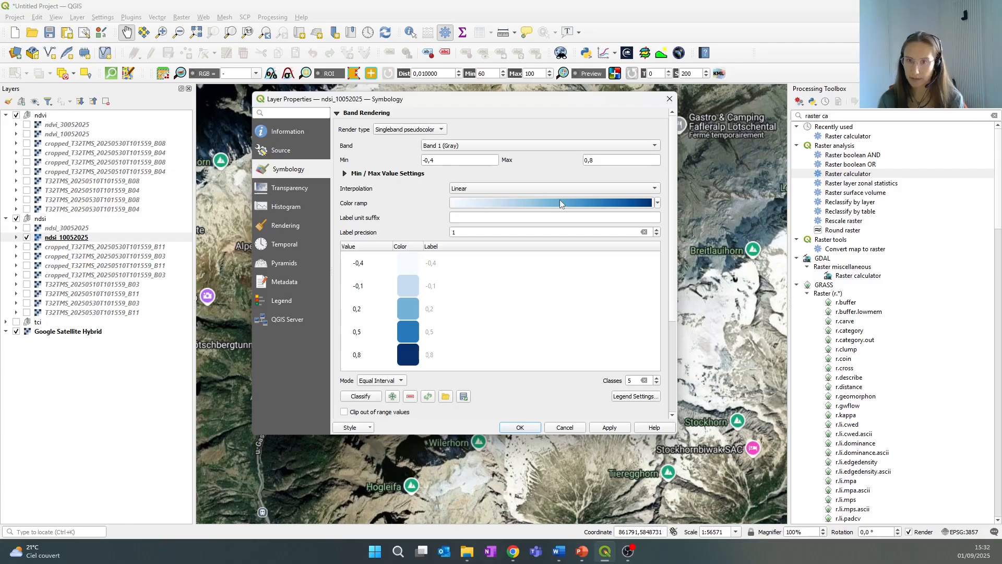
click(659, 203)
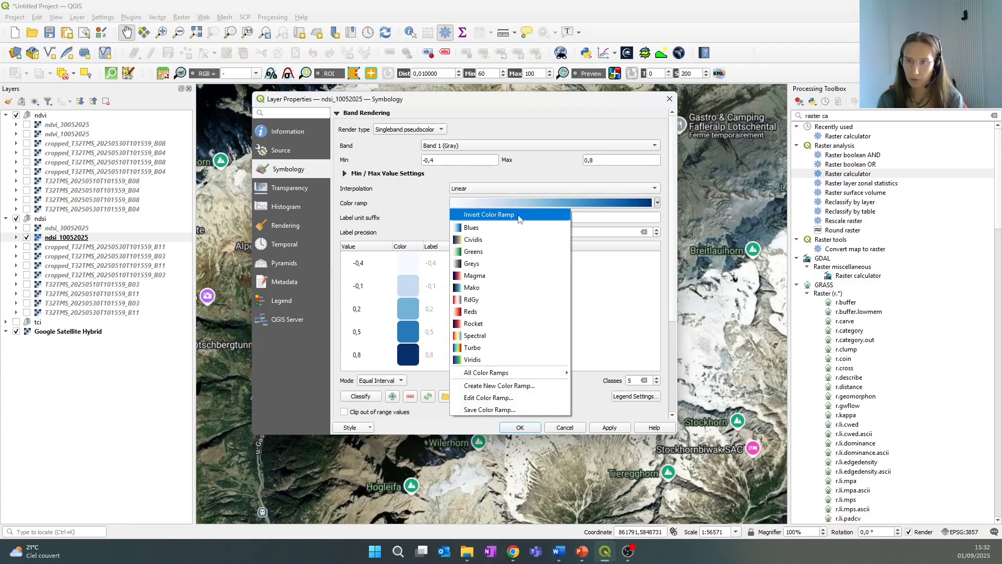
click(519, 216)
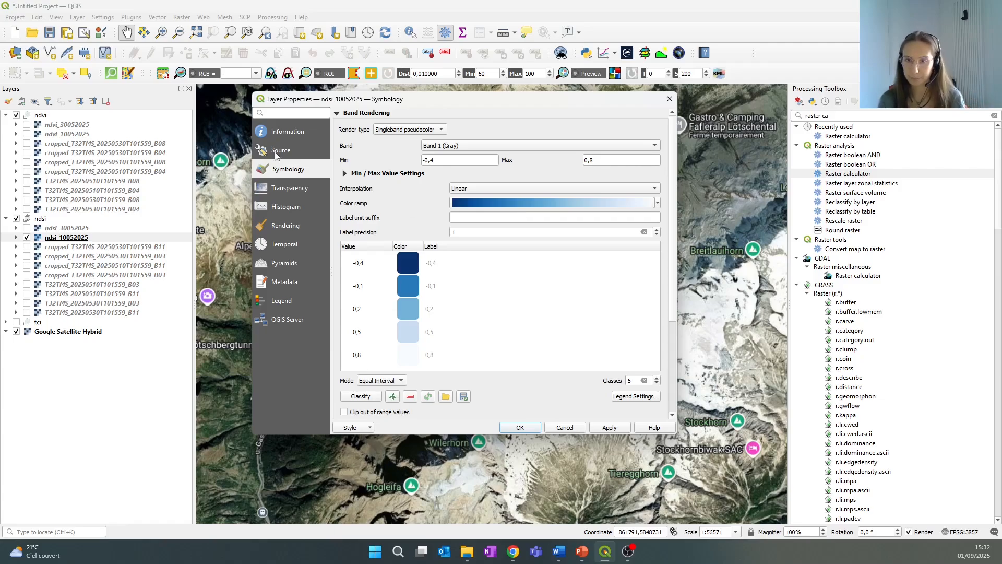
click(519, 426)
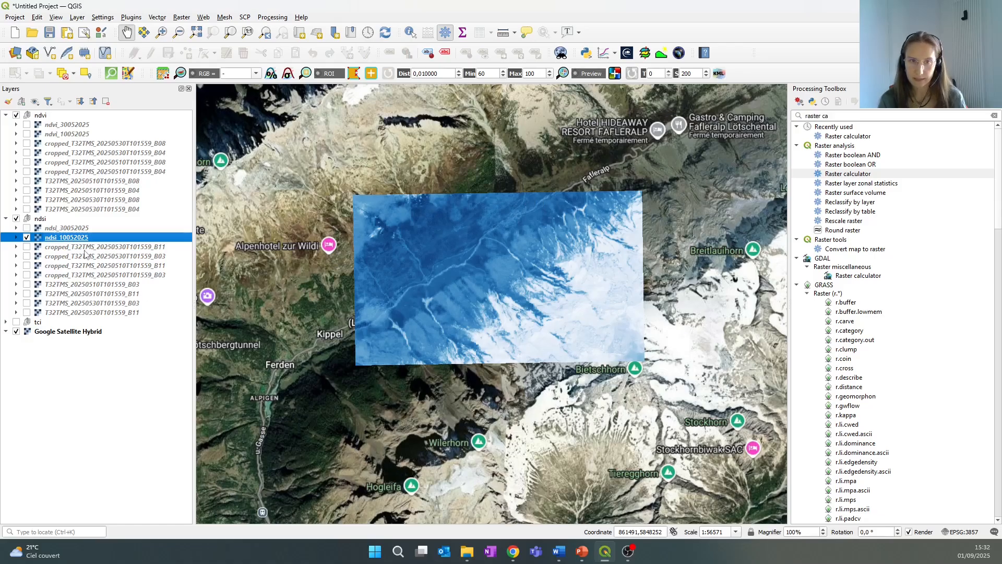
Copy the style of ndsi_10052025 and paste it onto ndsi_30052025
right_click(87, 238)
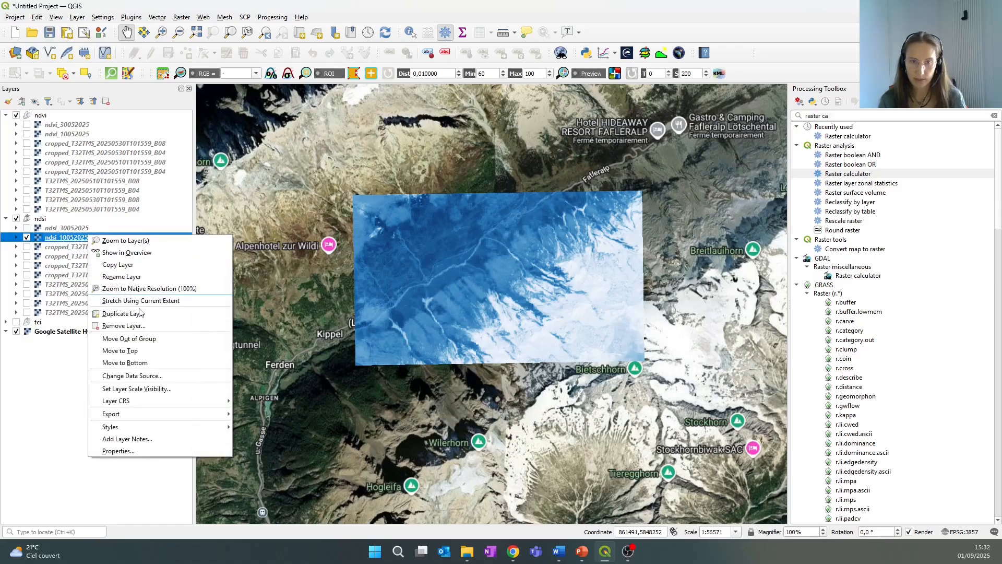
mouse_move(157, 427)
click(255, 427)
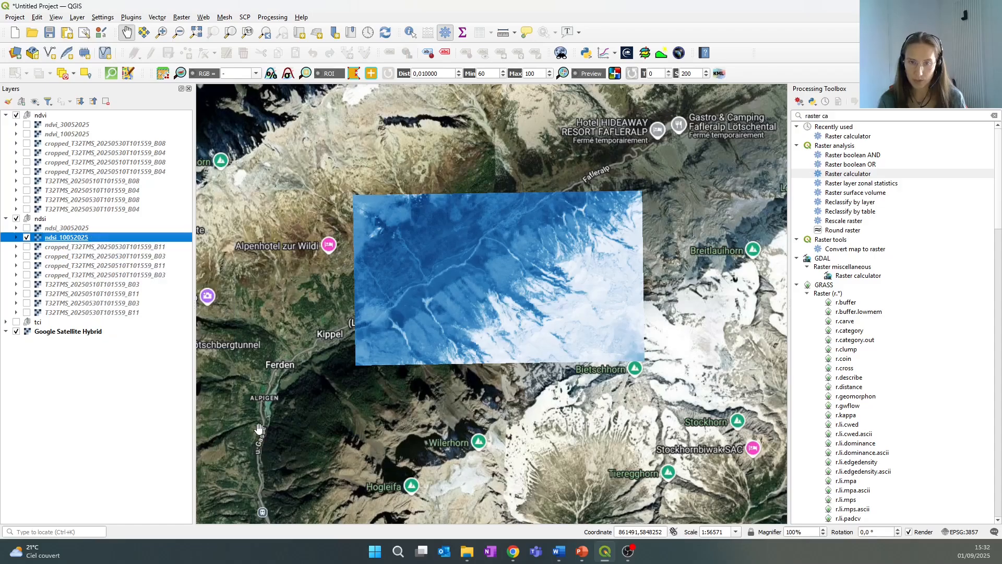
click(85, 229)
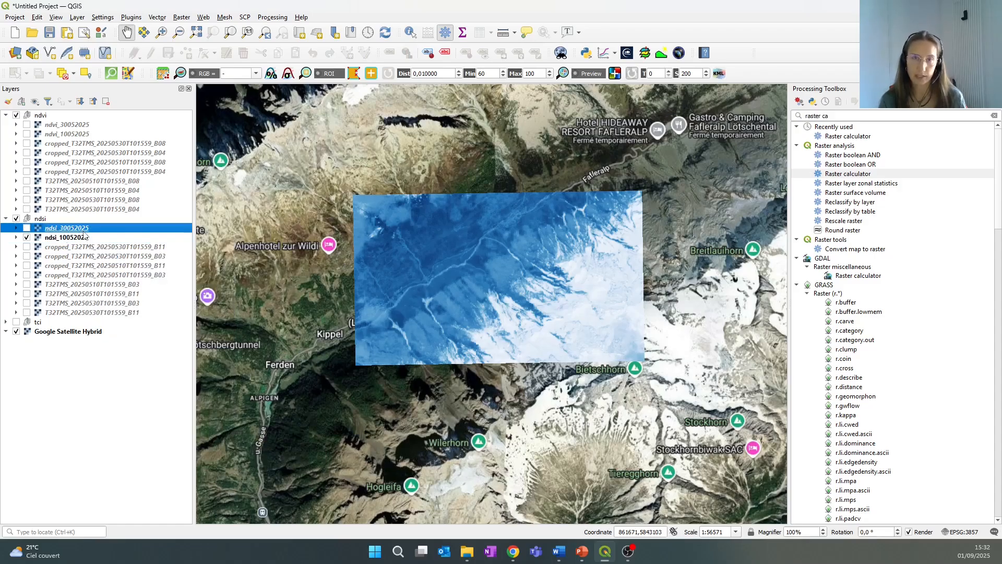
right_click(84, 227)
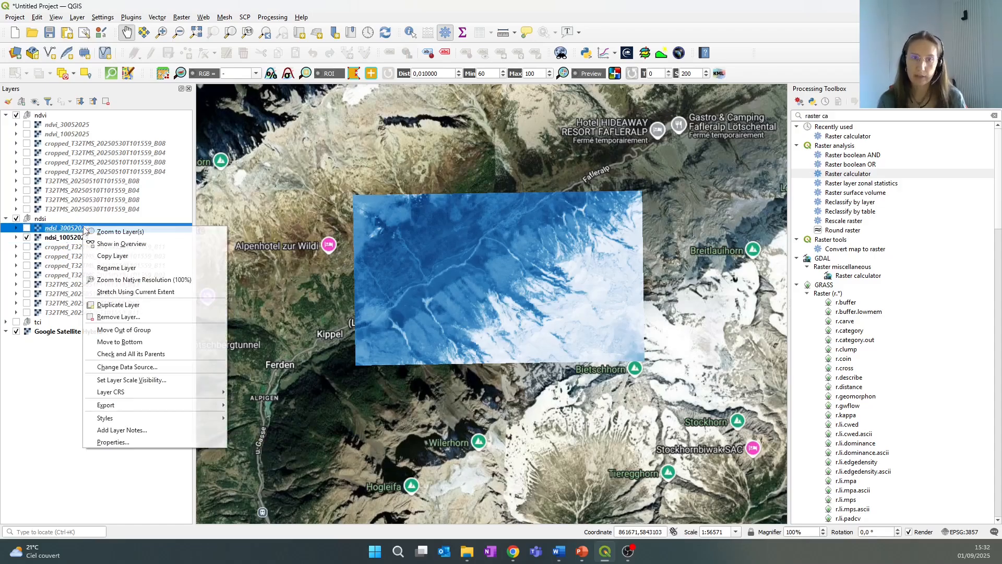
mouse_move(172, 418)
click(259, 430)
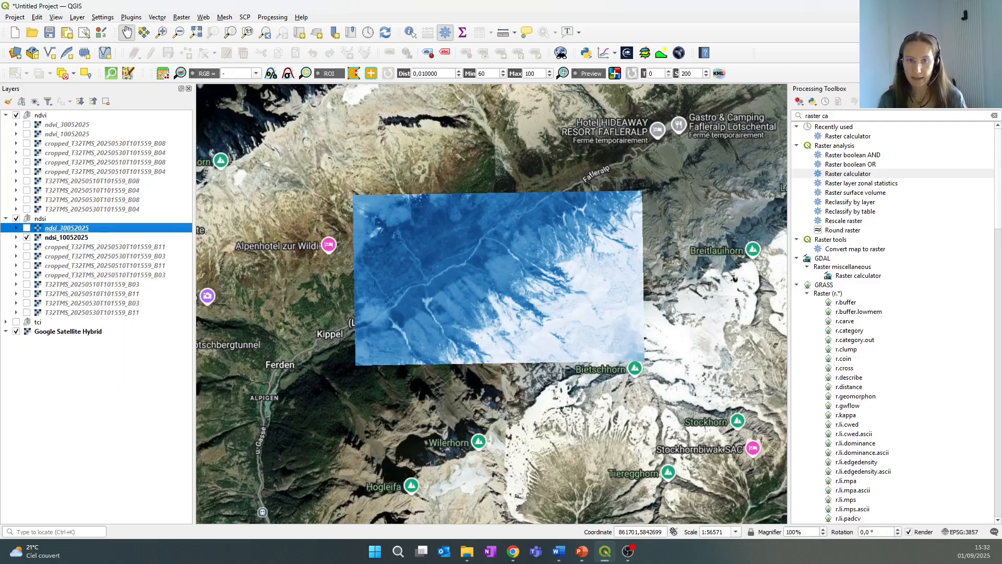
Compare ndsi_30052025 with ndsi_10052025 by toggling the former's visibility, and examine the snow pattern of ndsi_10052025 up close
click(26, 228)
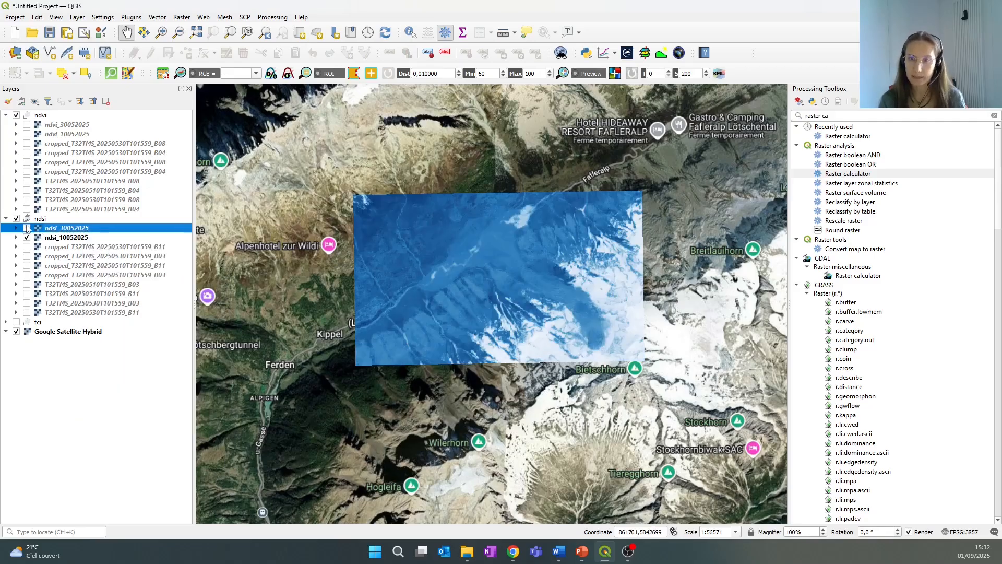
click(27, 228)
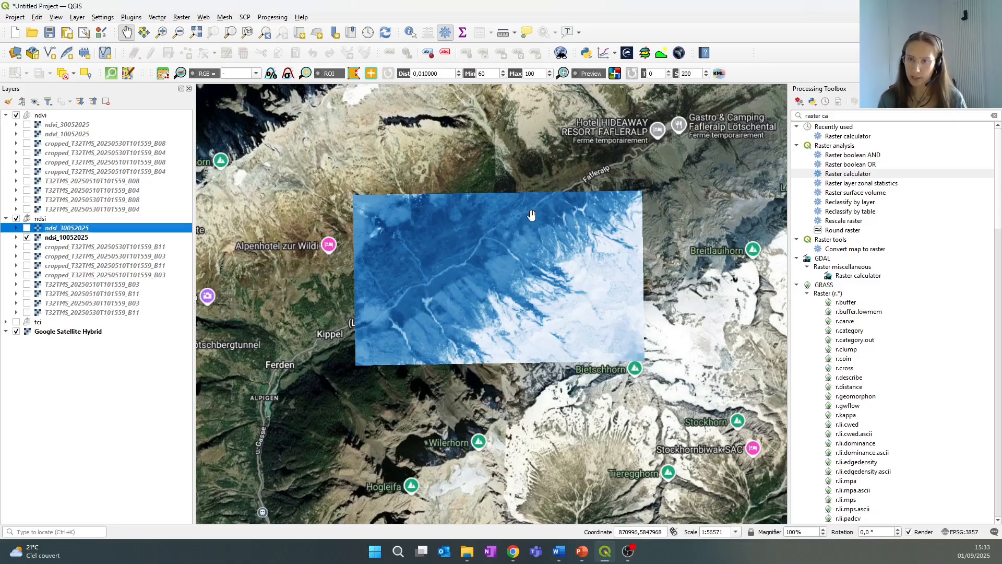
scroll(452, 259, up, 1)
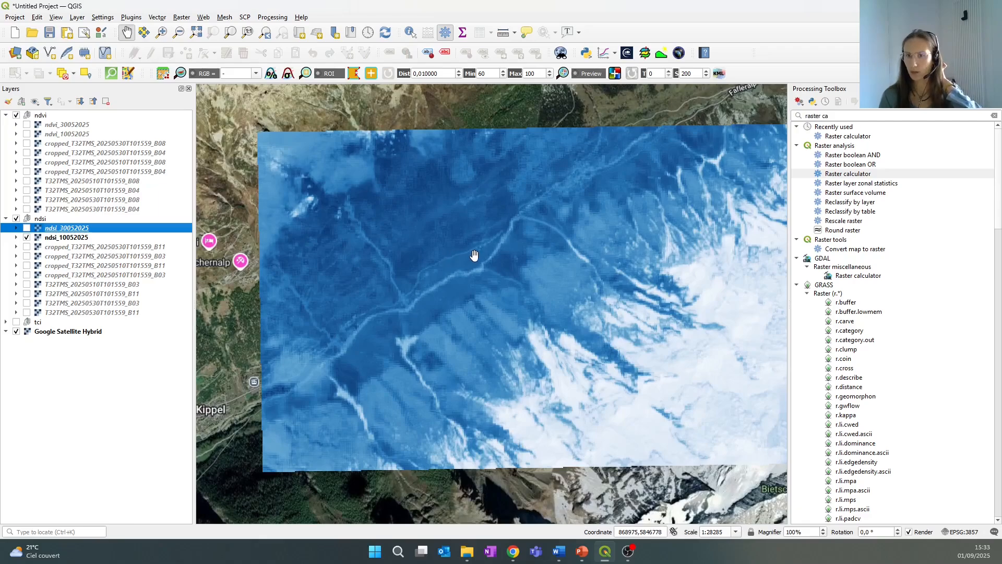
scroll(474, 256, up, 1)
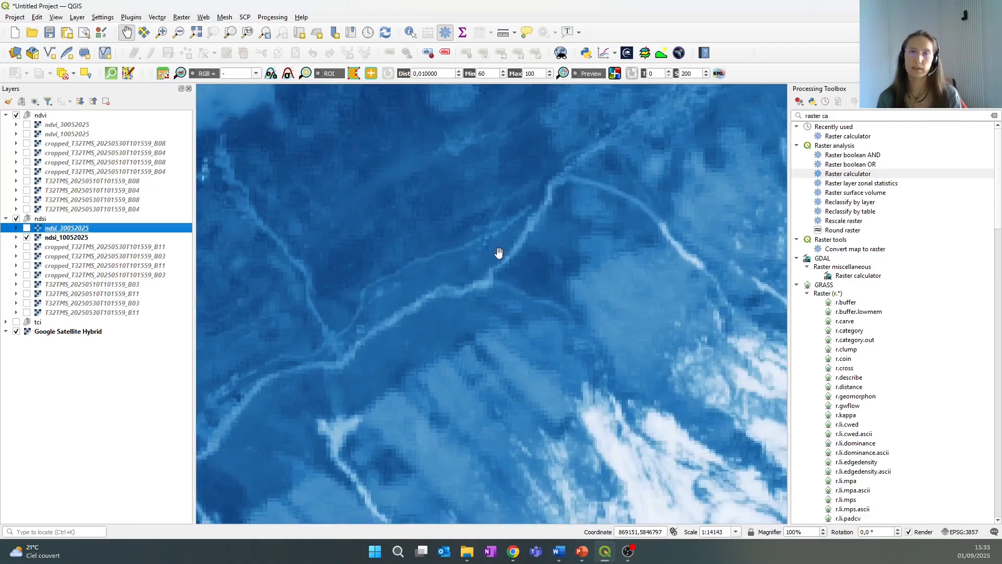
scroll(499, 252, down, 2)
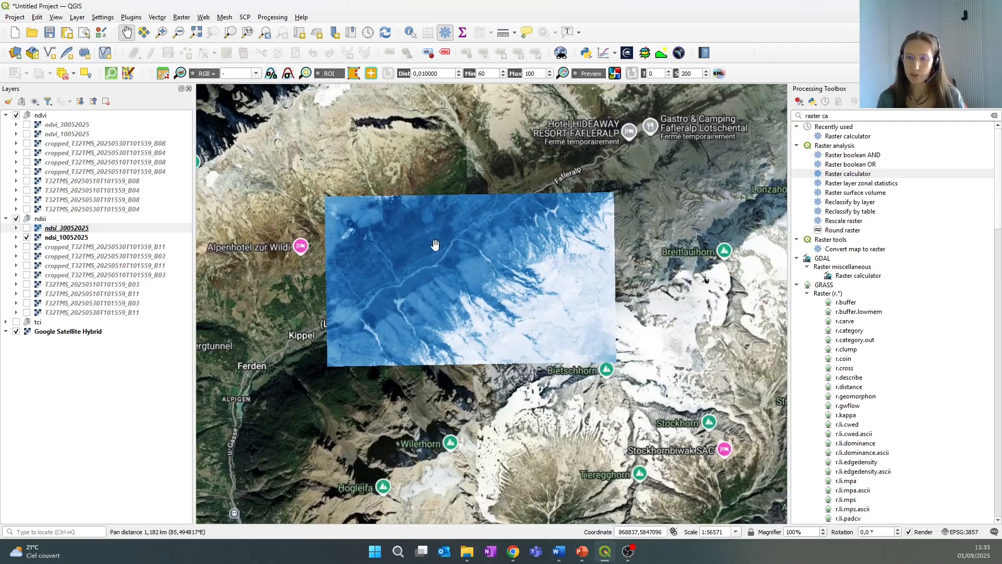
drag(486, 251, 473, 251)
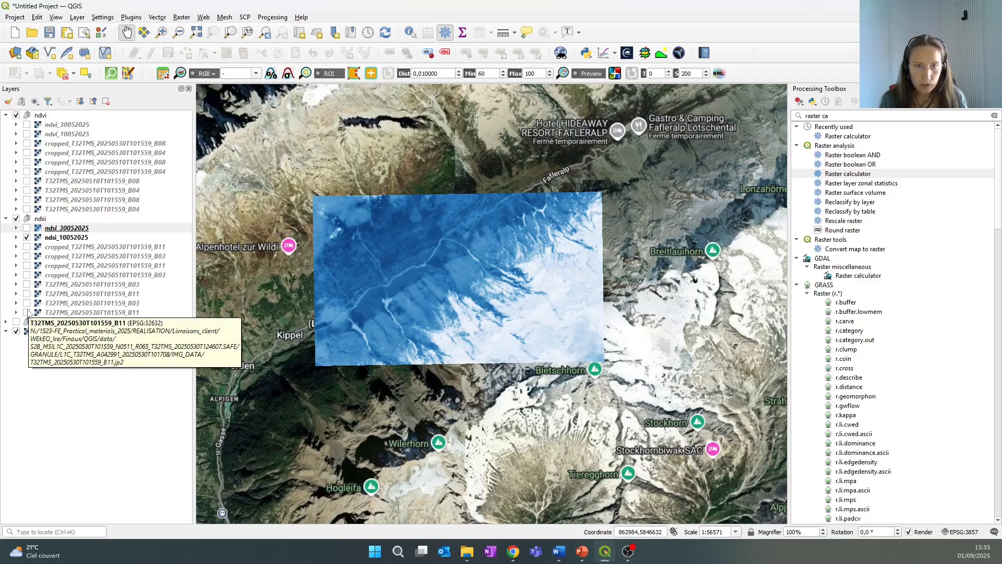
Show the tci group with T32TMS_20250530T101559_TCI hidden, and make ndsi_30052025 visible
click(6, 322)
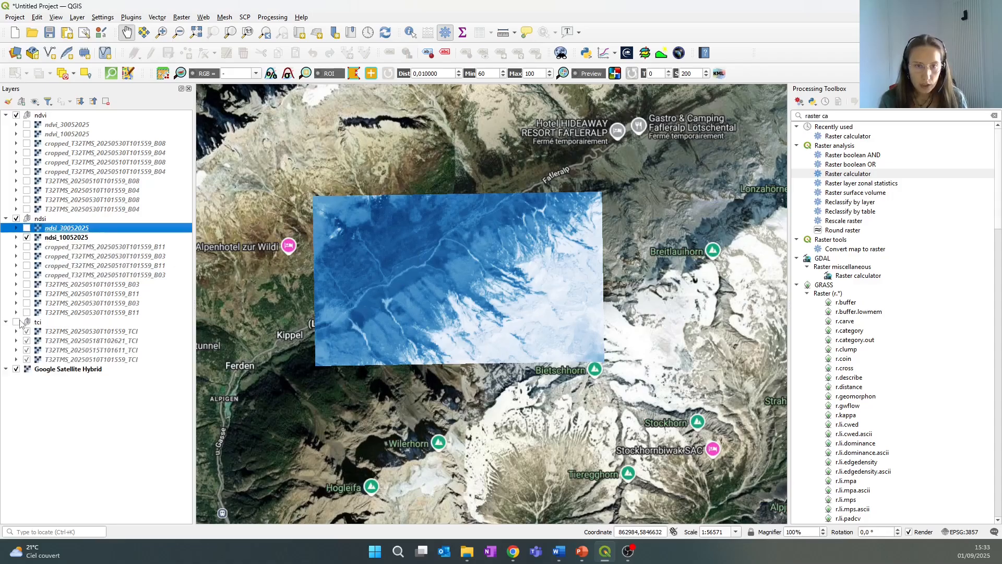
click(18, 322)
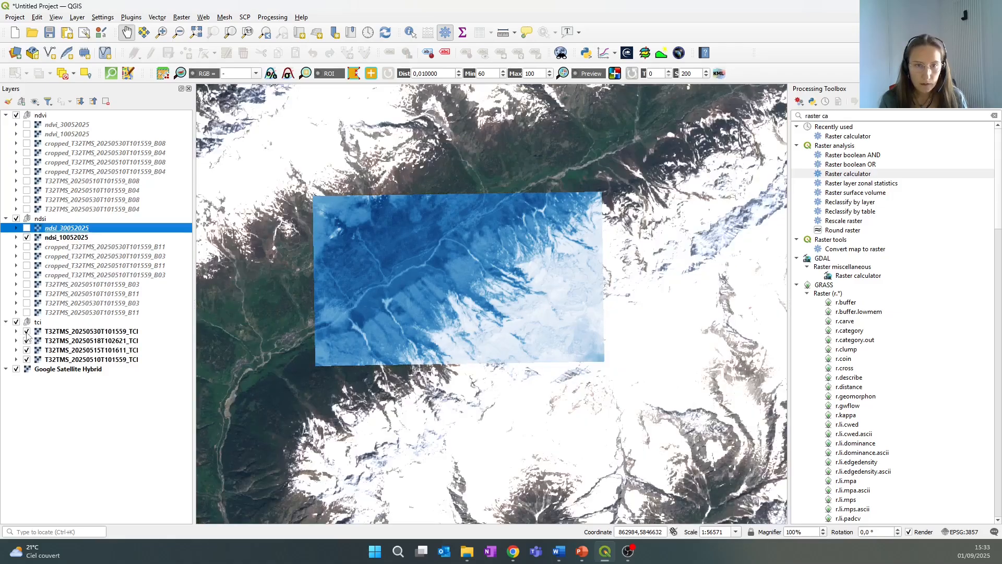
click(27, 331)
click(26, 341)
click(27, 341)
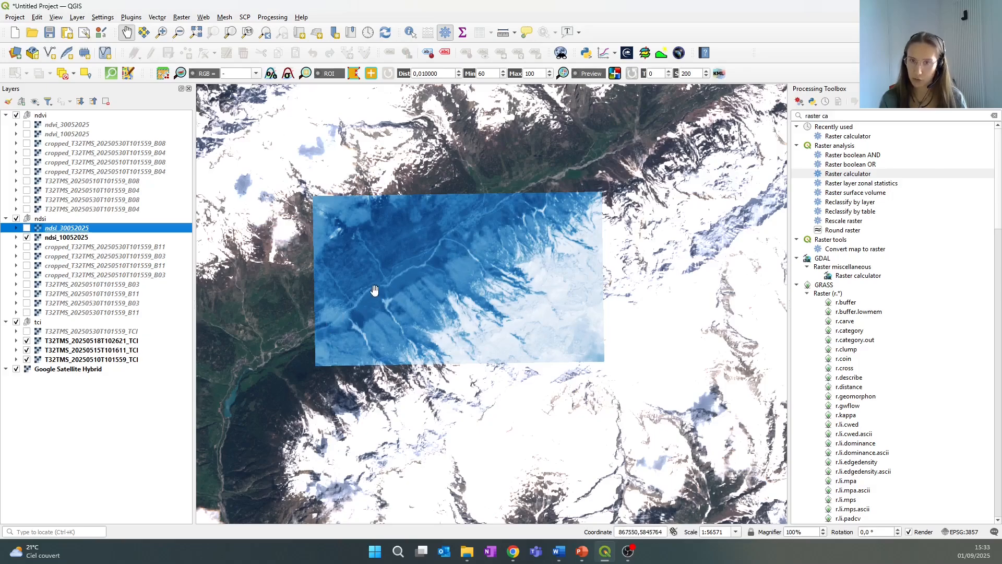
click(27, 228)
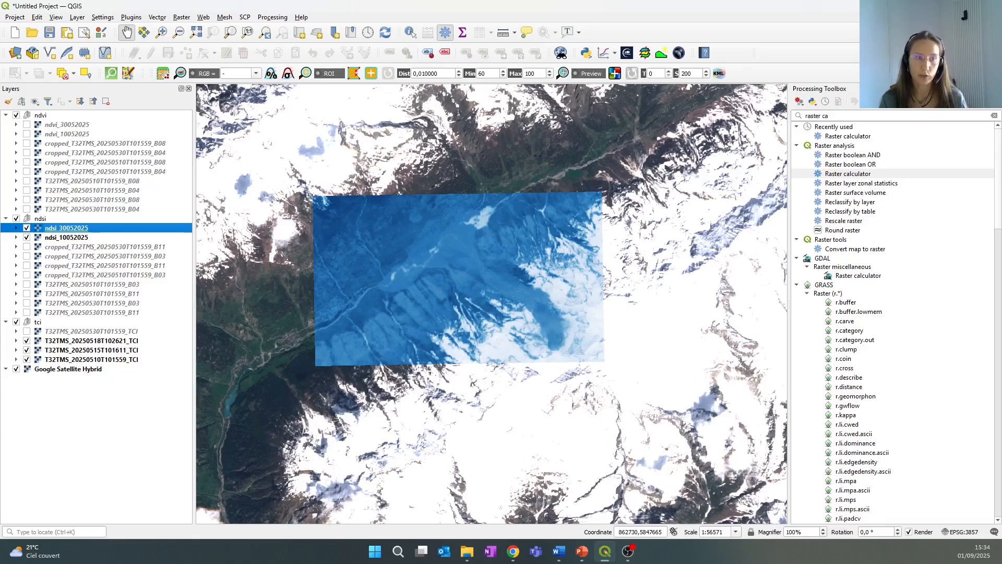
Make ndvi_10052025 visible and set its render type to Singleband pseudocolor
click(72, 133)
click(26, 135)
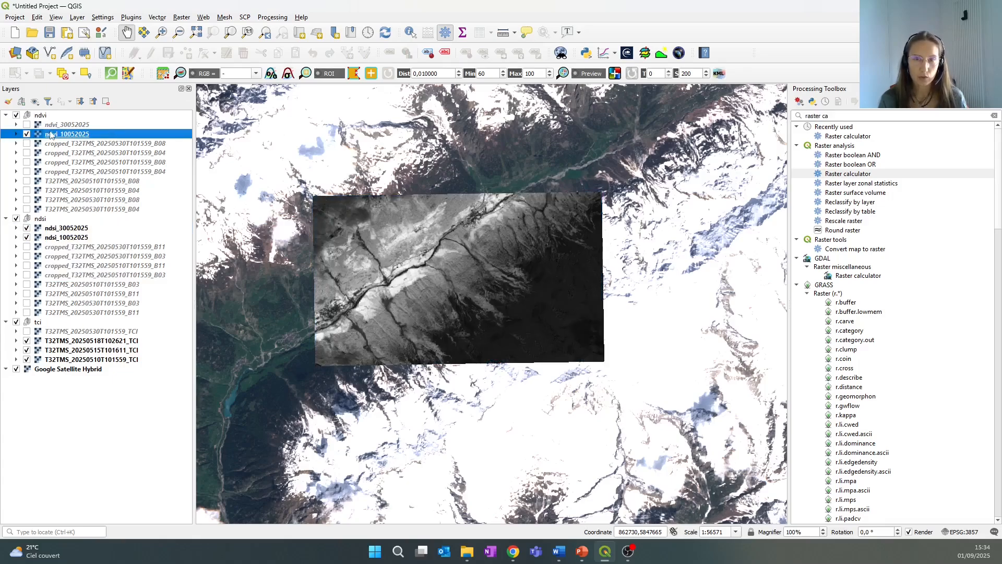
double_click(82, 137)
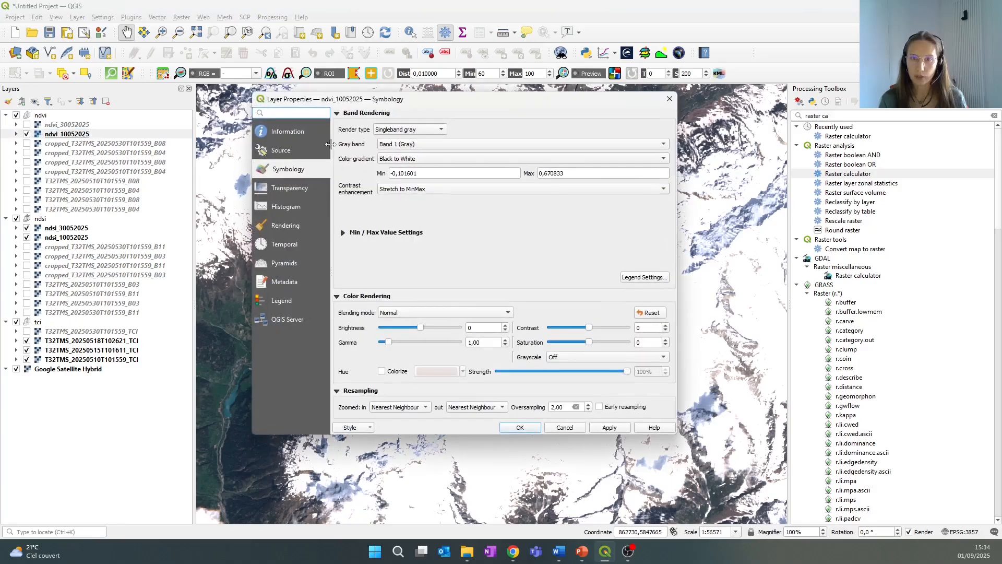
drag(458, 100, 483, 101)
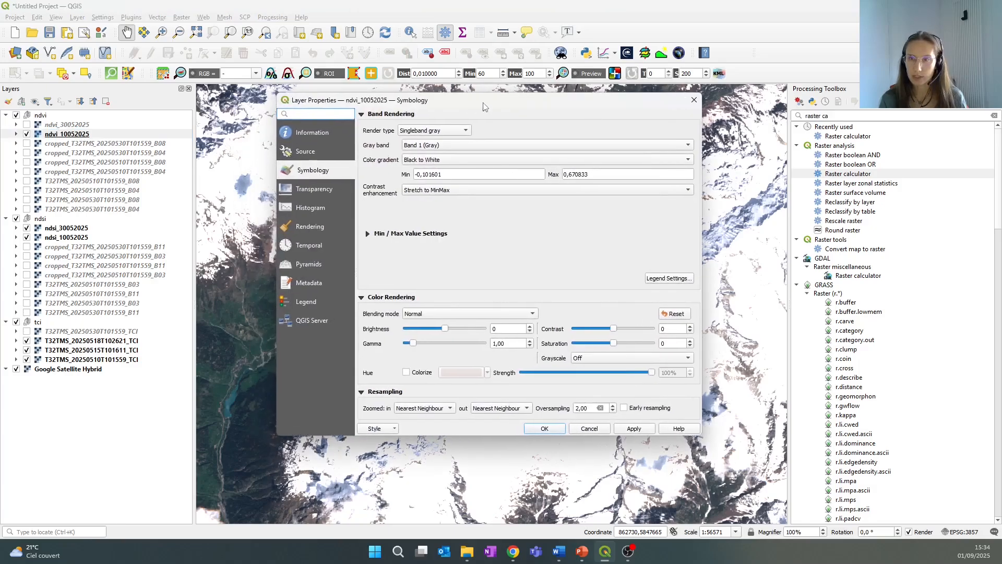
click(453, 131)
click(438, 141)
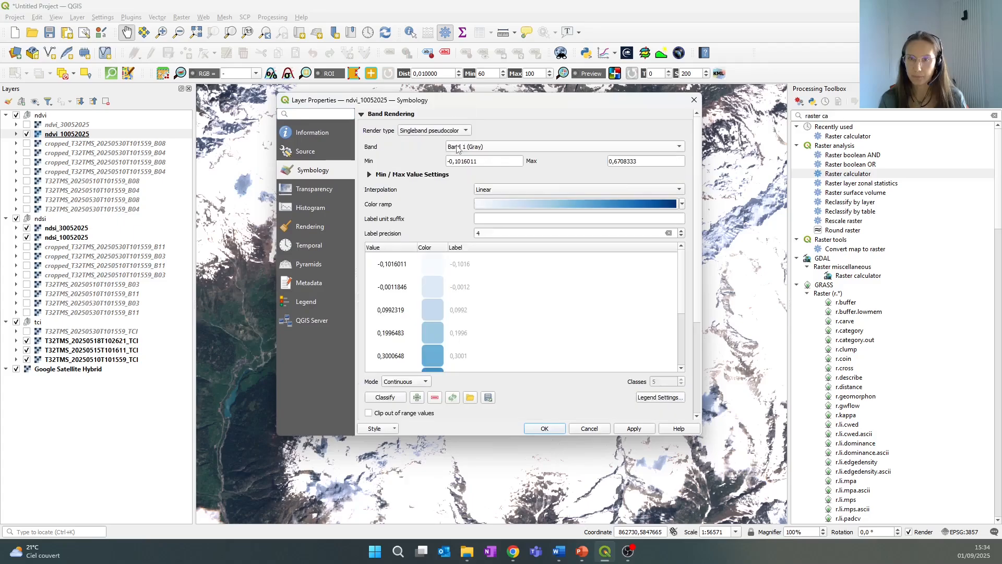
Set the value range of ndvi_10052025 to min -0,2 and max 0,6, with a label precision of 1
triple_click(487, 164)
text(-0,2)
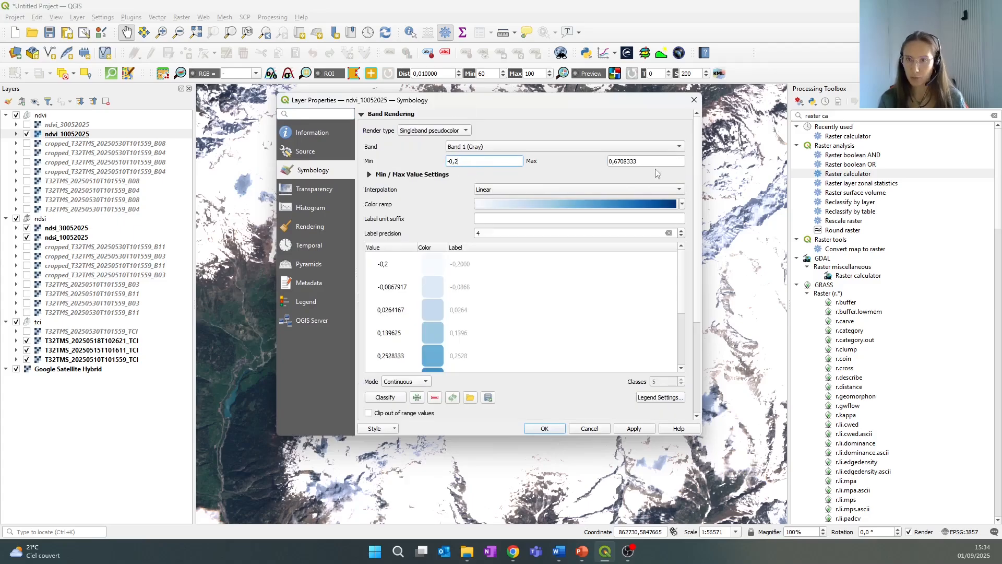
drag(638, 161, 619, 161)
key(BackSpace)
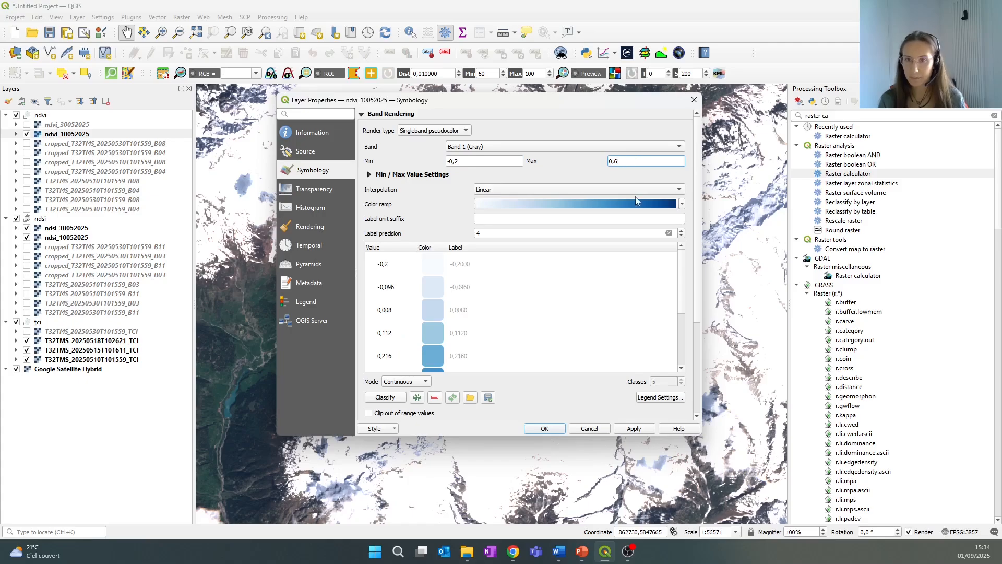
double_click(505, 234)
text(1)
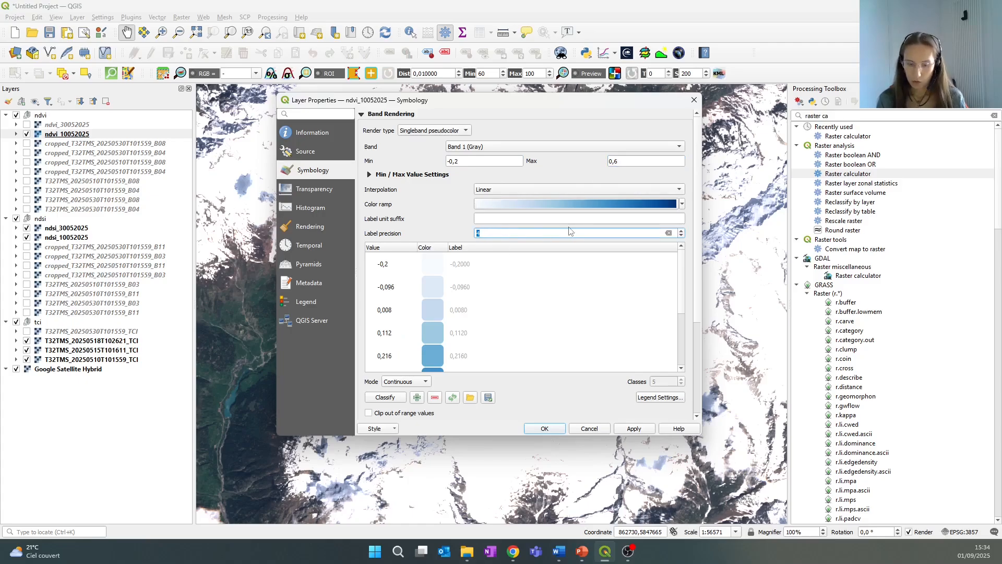
Classify ndvi_10052025 in Equal Interval mode with the BrBG color ramp and apply the symbology
click(425, 383)
click(402, 395)
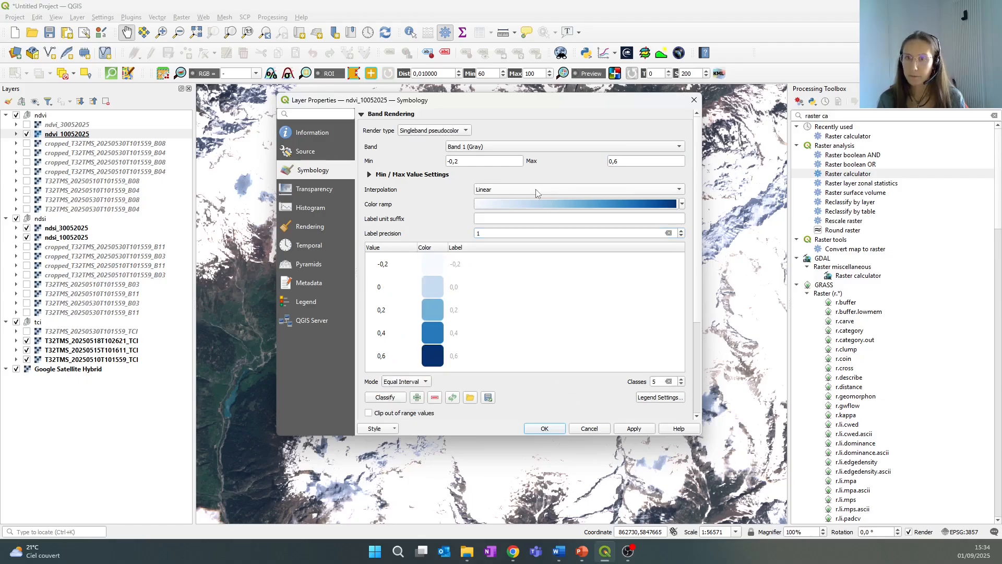
click(683, 204)
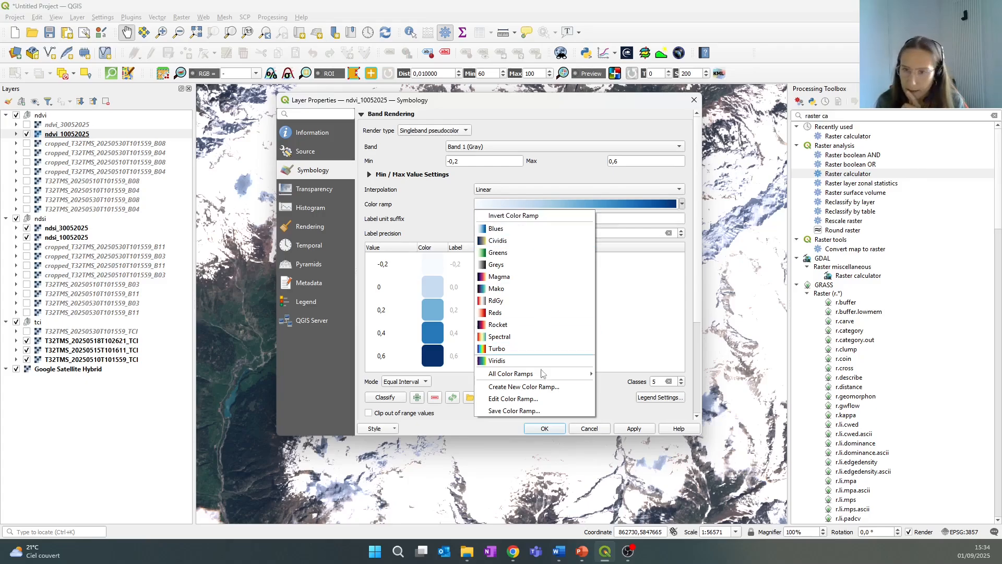
mouse_move(549, 378)
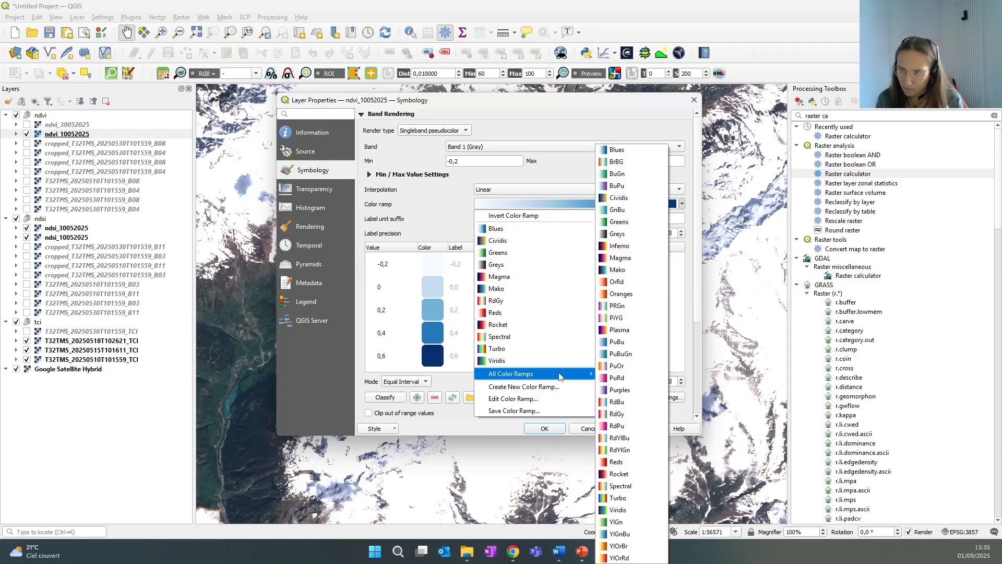
click(617, 162)
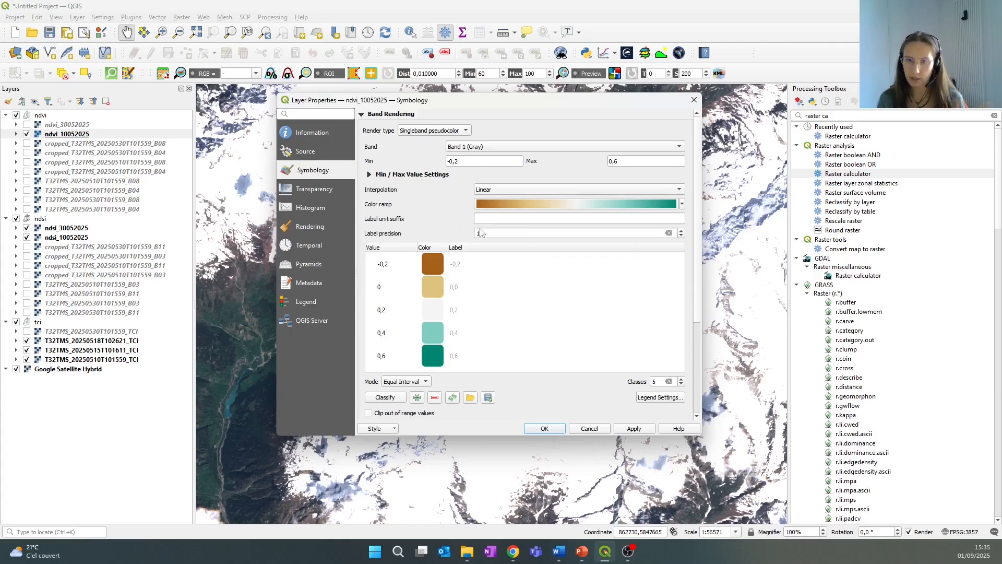
click(544, 428)
Copy the style of ndvi_10052025, paste it onto ndvi_30052025, and make ndvi_30052025 visible
right_click(105, 134)
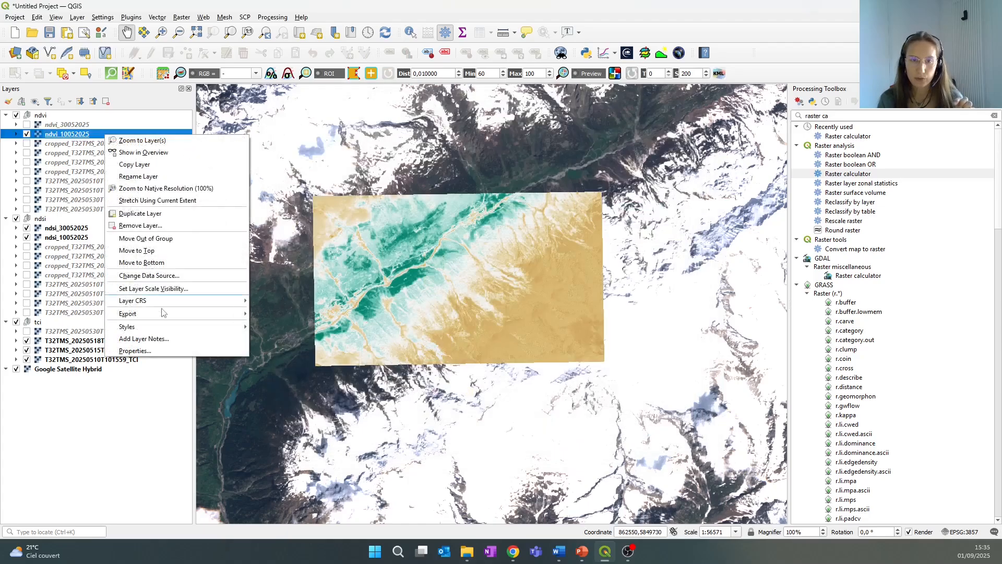
mouse_move(175, 327)
click(276, 339)
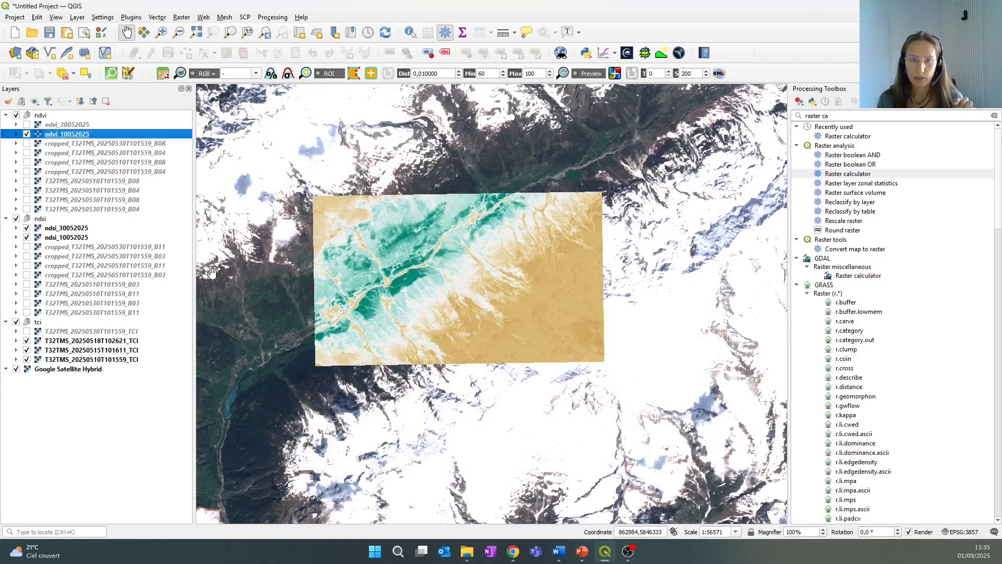
right_click(81, 124)
mouse_move(198, 317)
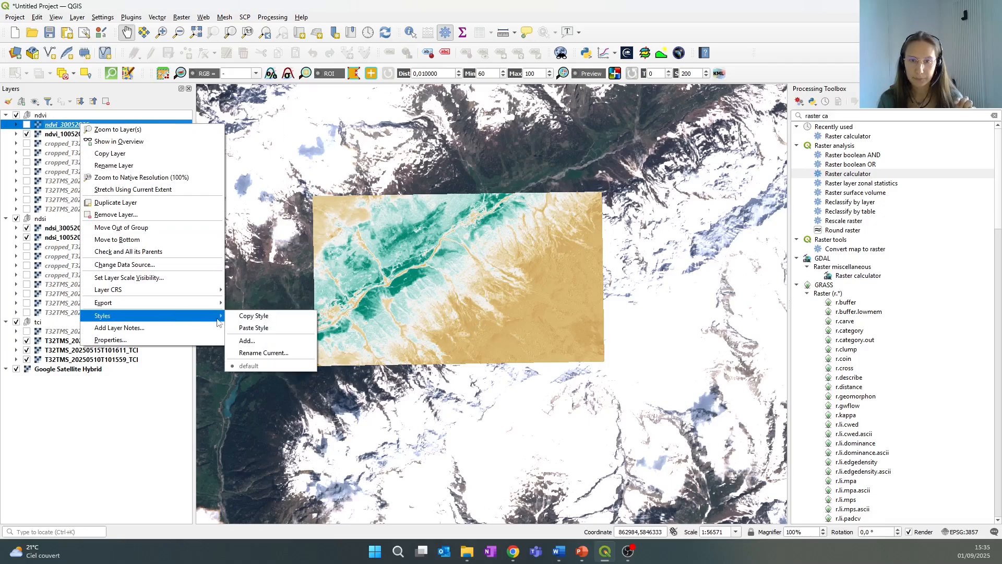
click(241, 327)
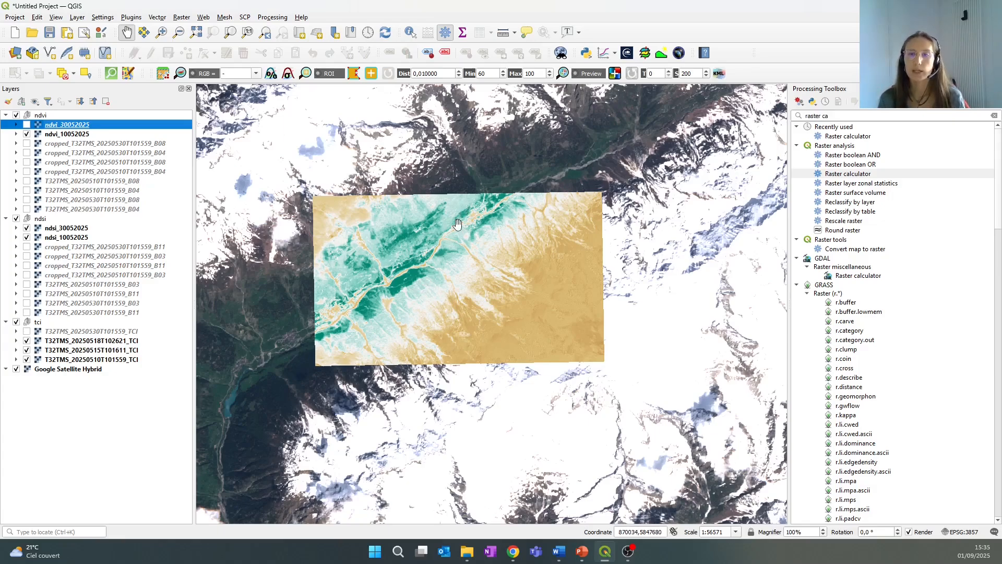
click(27, 125)
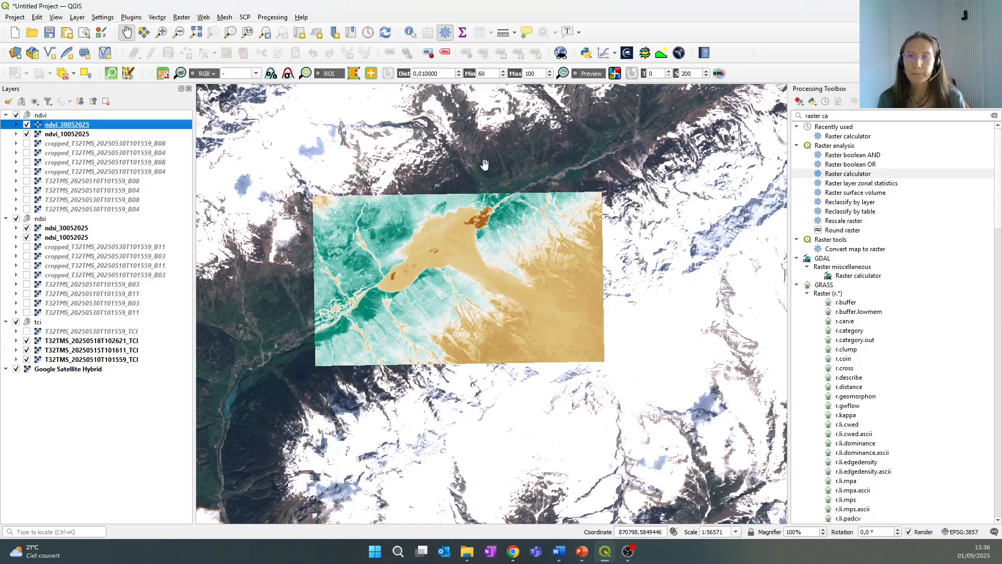
Compare the two NDVI dates by switching ndvi_30052025 off and on over ndvi_10052025
drag(494, 299, 486, 300)
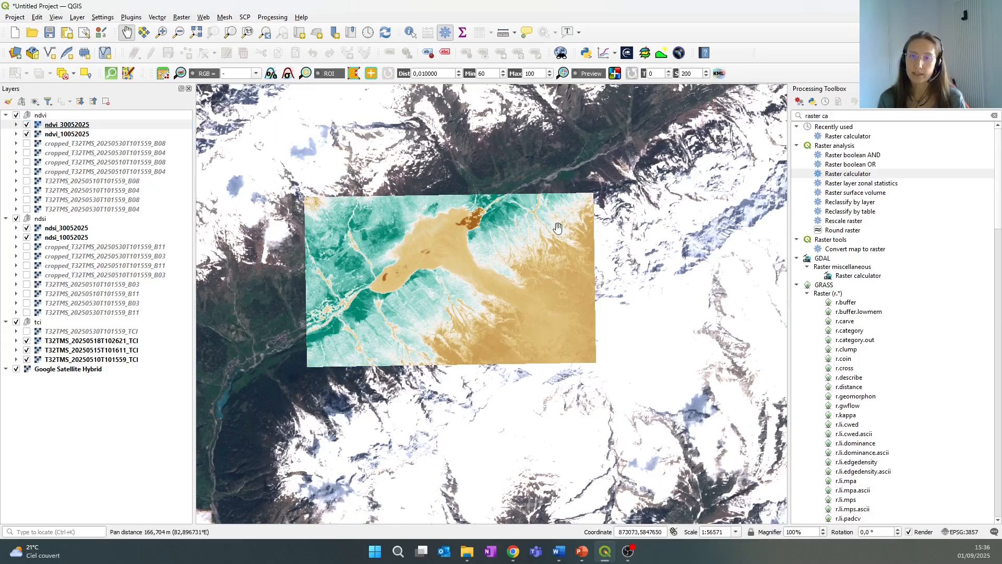
click(27, 125)
click(27, 125)
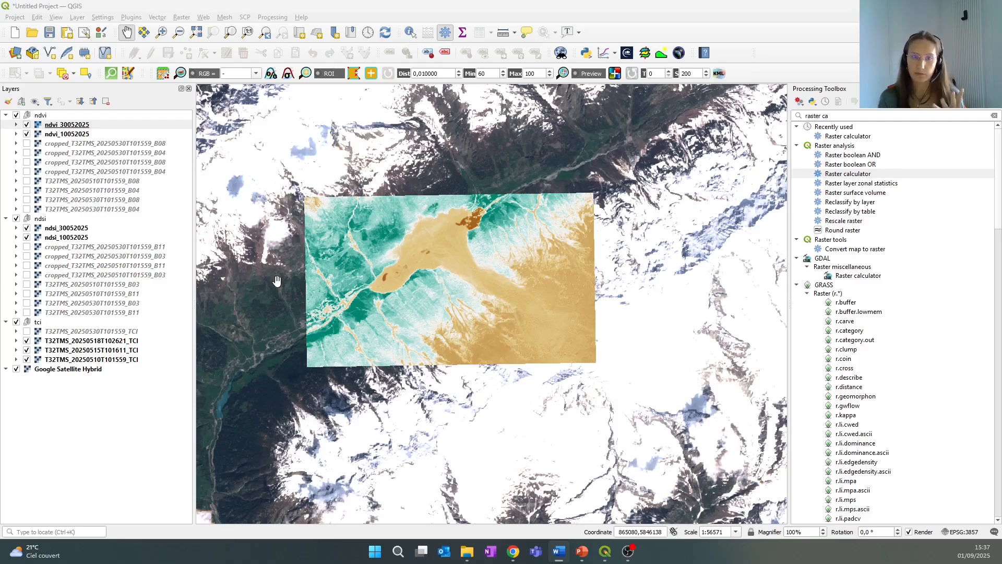
click(26, 125)
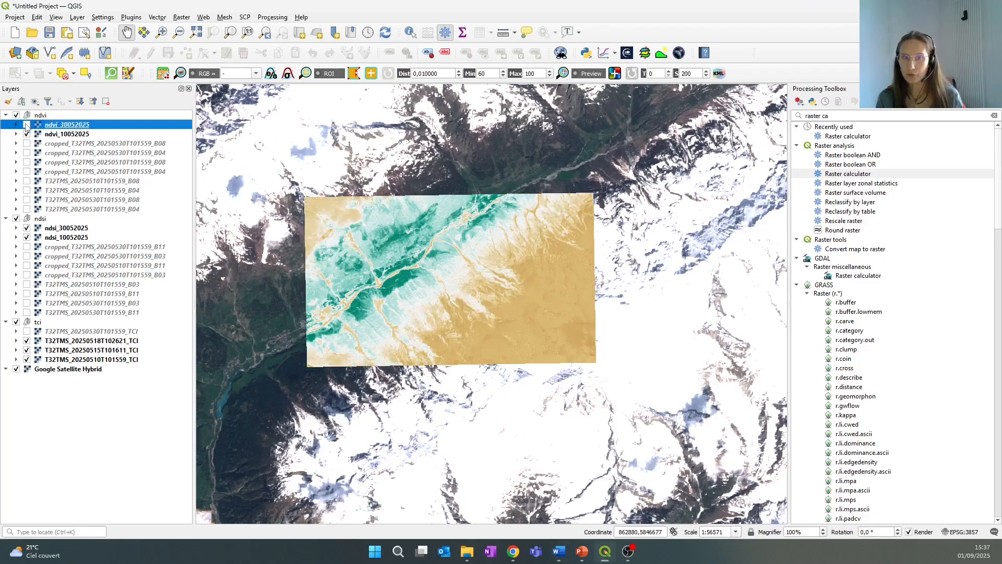
click(26, 125)
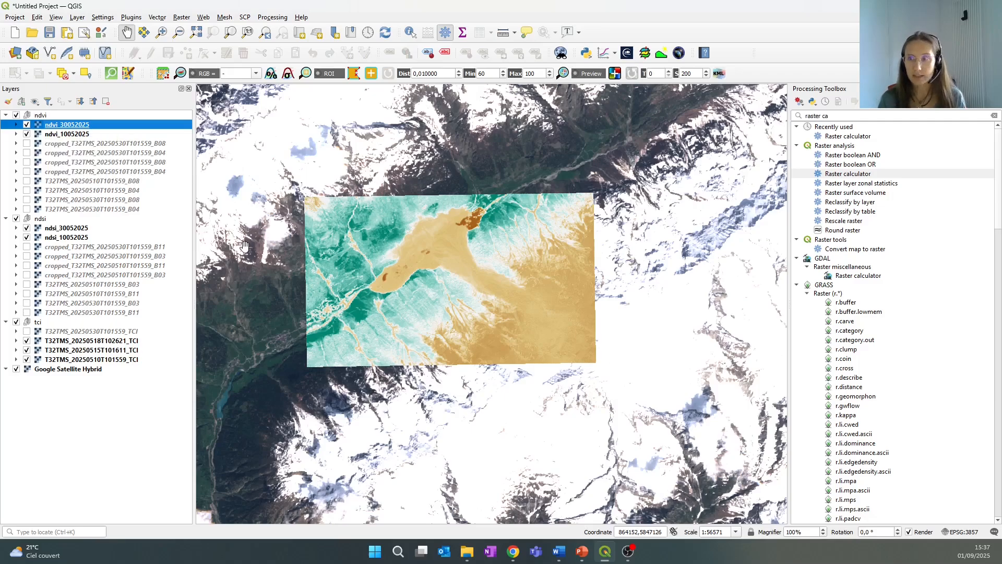
Open the Raster calculator from the toolbox and enter the expression "ndvi_30052025@1" - "ndvi_10052025@1"
click(854, 176)
double_click(854, 176)
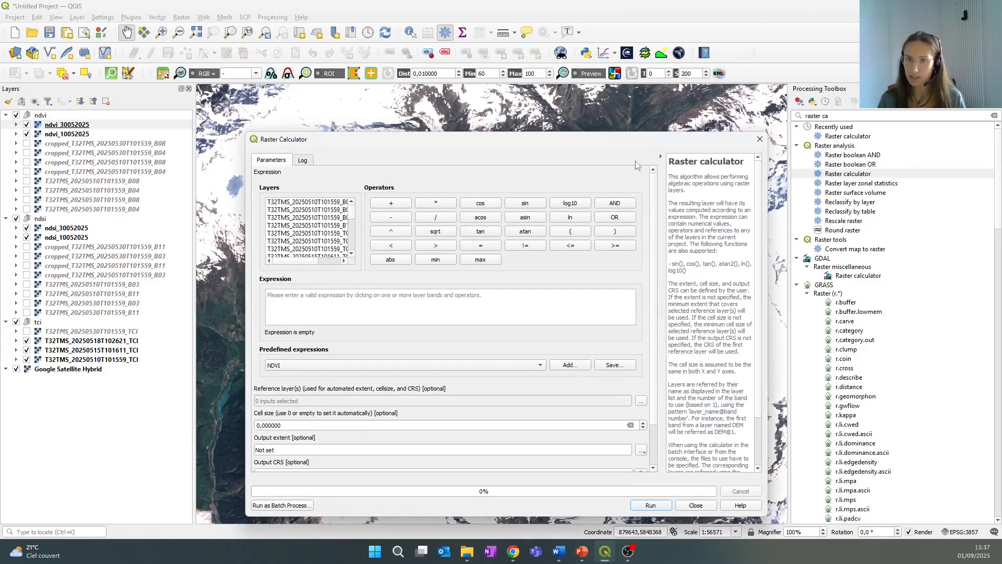
drag(484, 150, 518, 121)
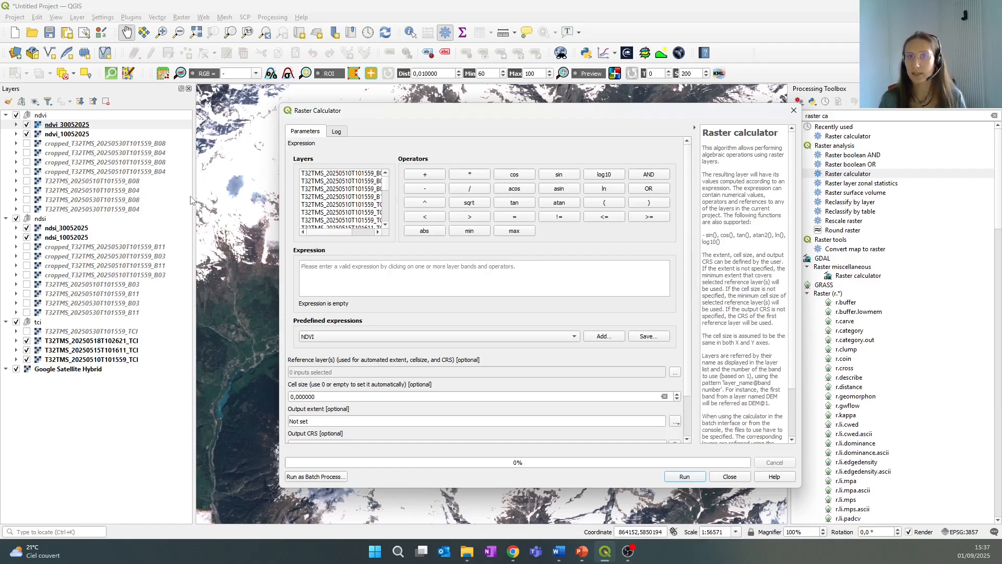
key(alt+Tab)
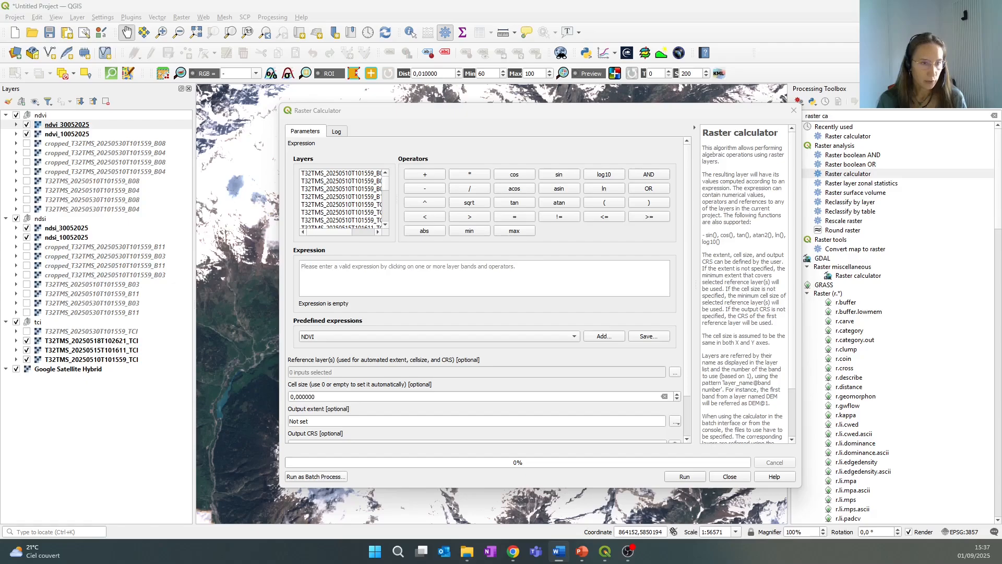
key(alt+Tab)
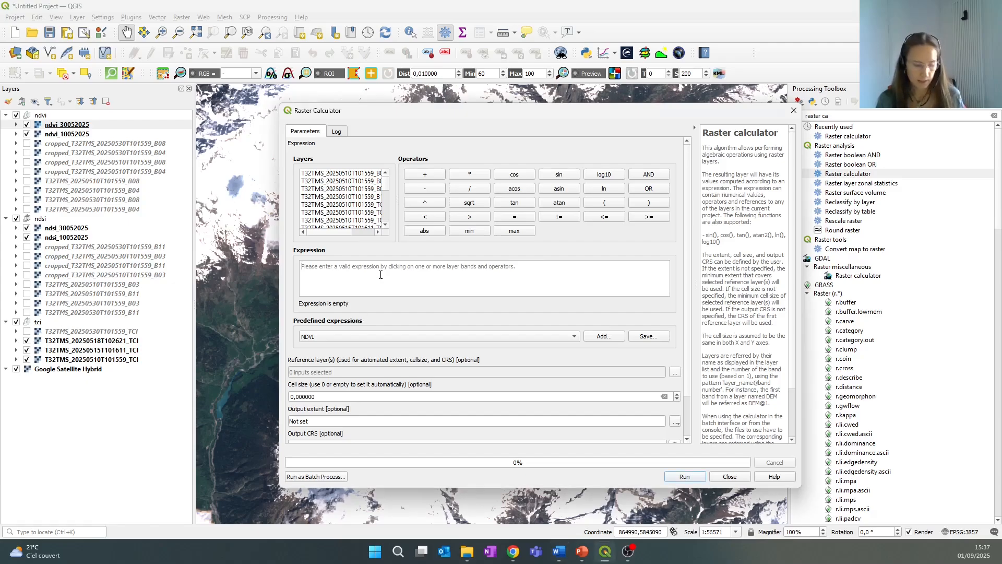
text("ndvi_30052025@1" - "ndvi_10052025@1")
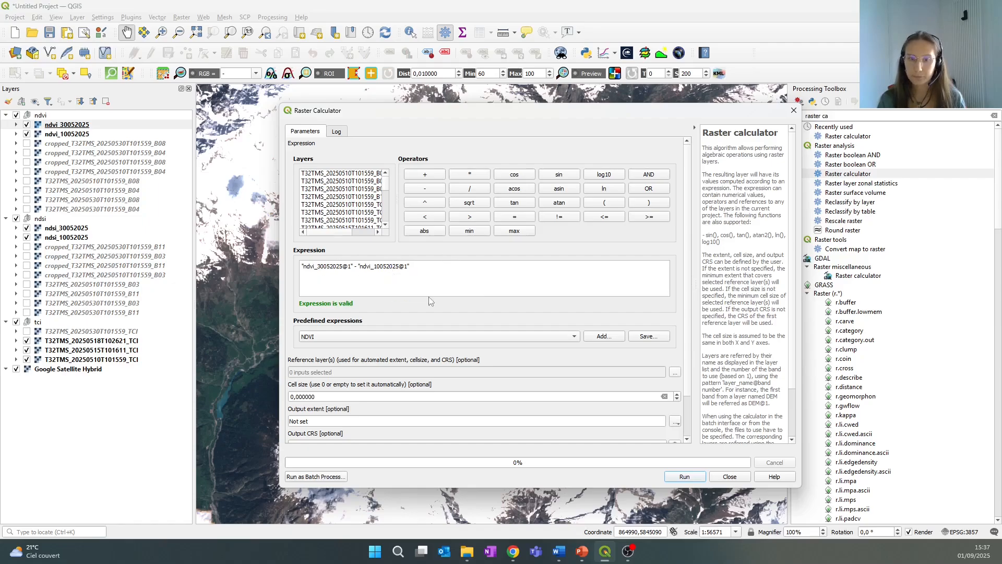
Use ndvi_10052025 as the reference layer and set the output CRS to the project CRS, EPSG:3857 - WGS 84 / Pseudo-Mercator
click(676, 372)
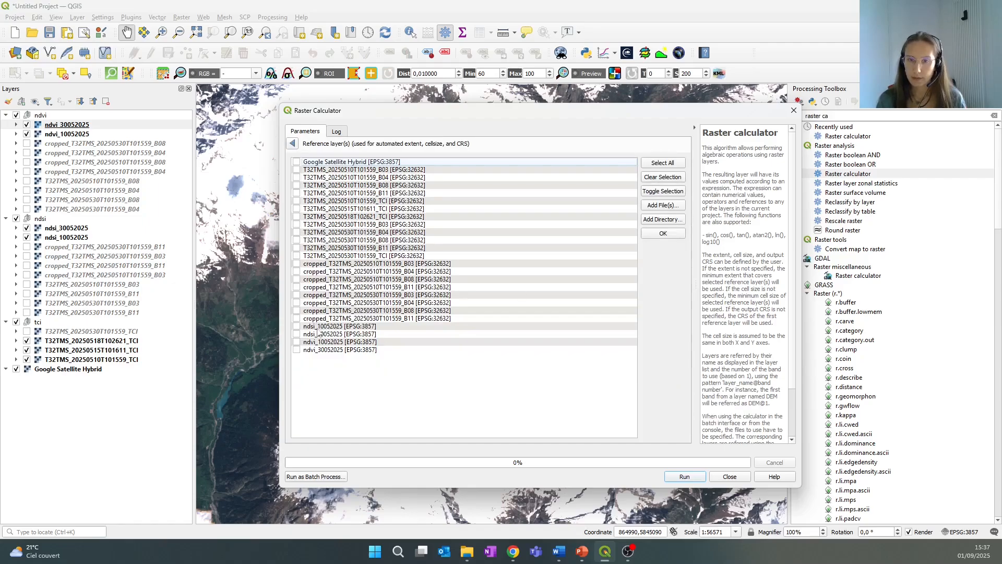
click(301, 342)
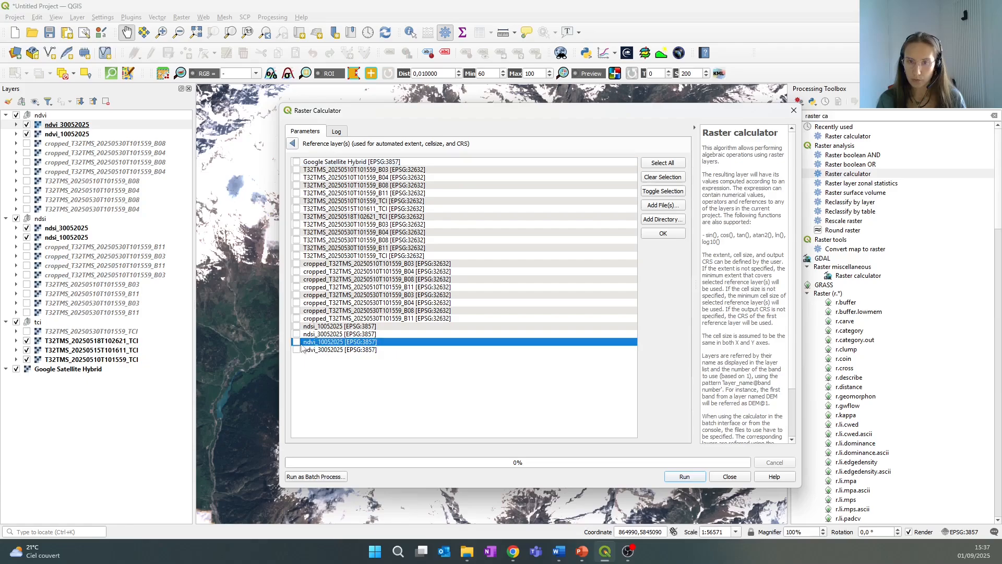
click(659, 233)
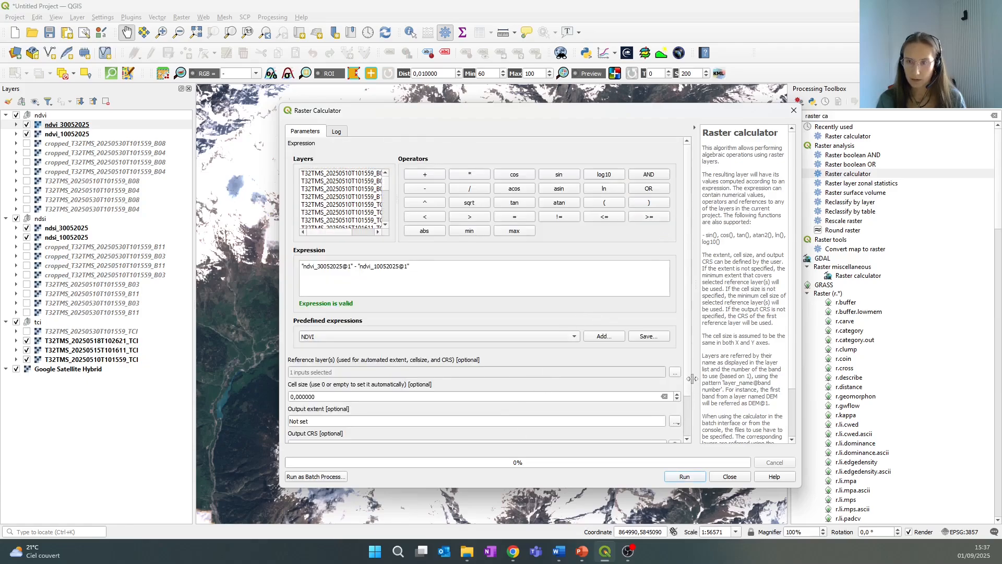
drag(691, 378, 691, 378)
scroll(678, 384, down, 2)
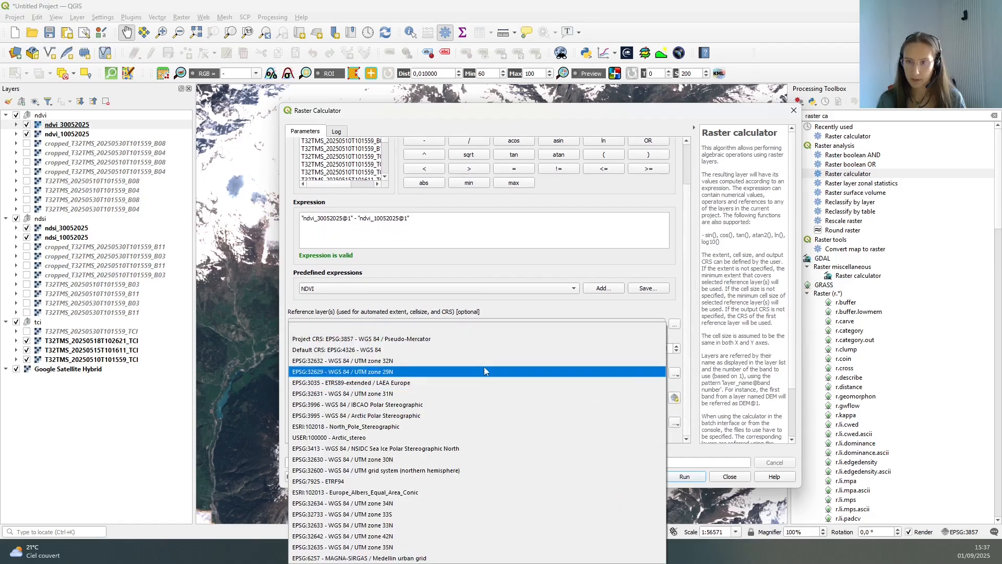
click(655, 399)
click(349, 339)
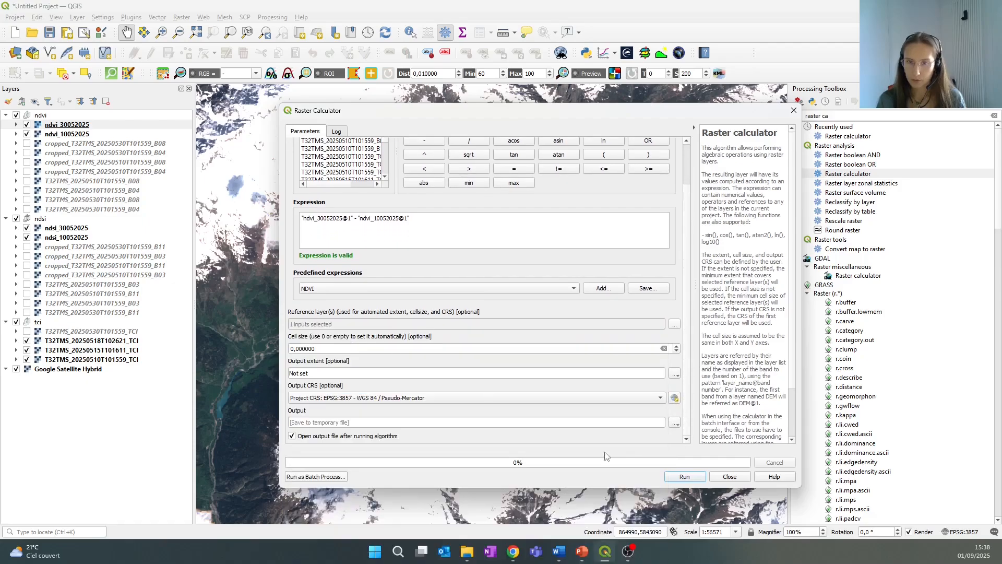
Set the output to a TIF file named ndvi_diff in the folder new and run the NDVI difference calculation
click(675, 422)
click(701, 445)
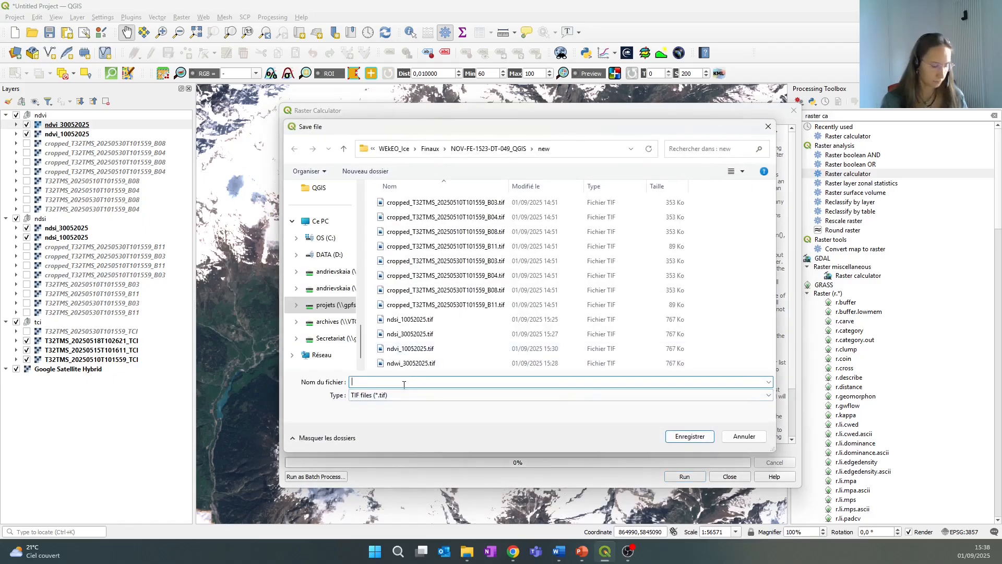
text(nd)
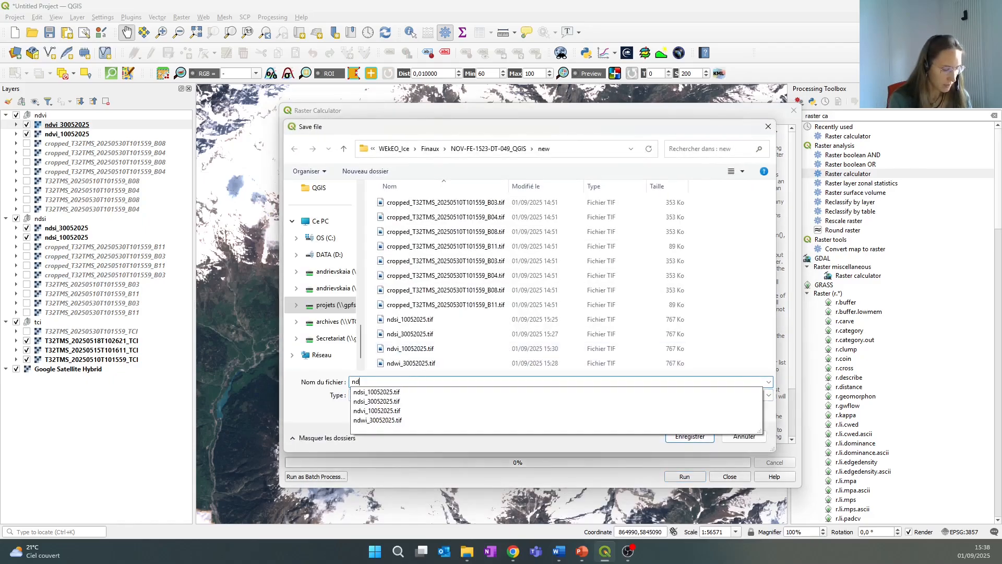
text(vi)
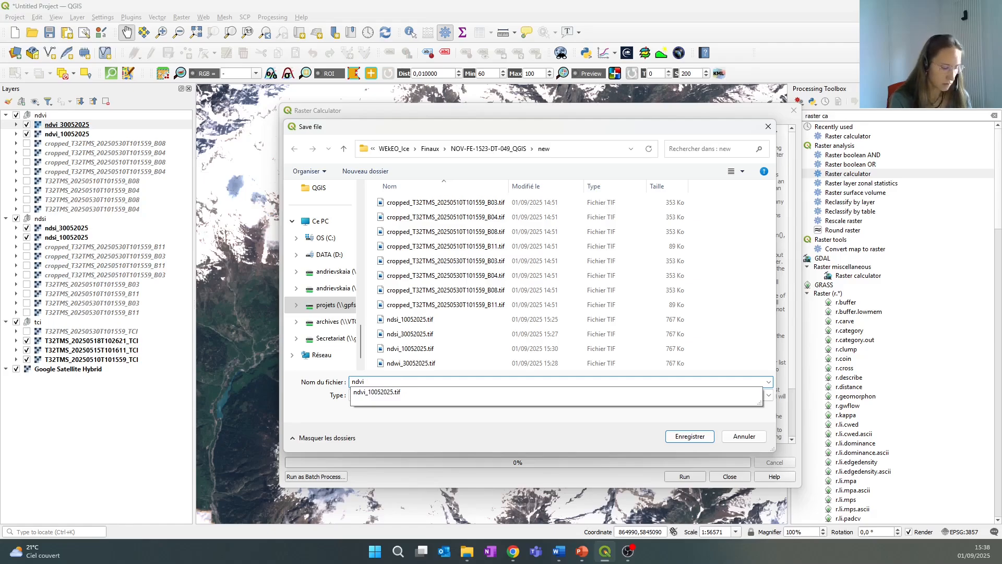
text(_diff)
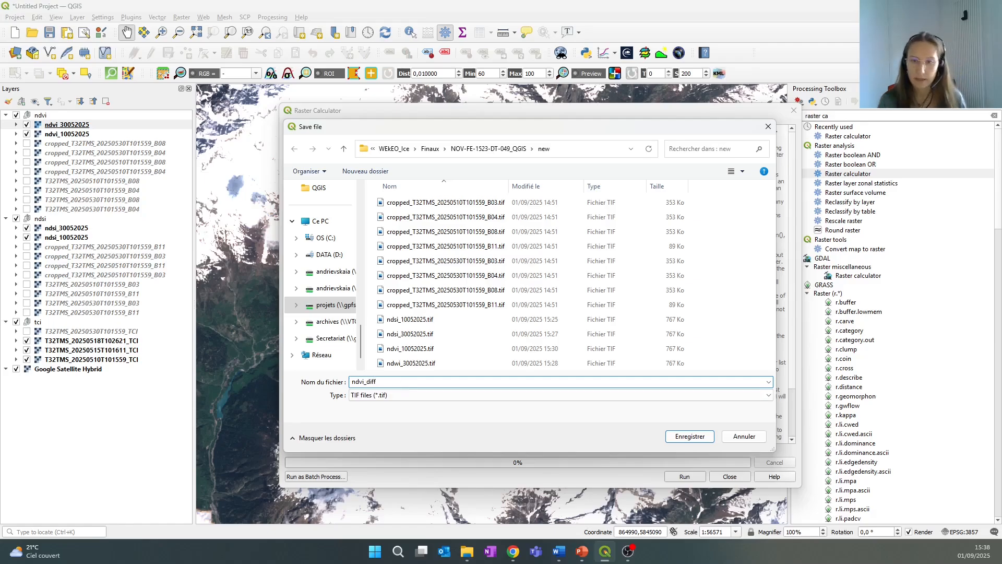
click(680, 437)
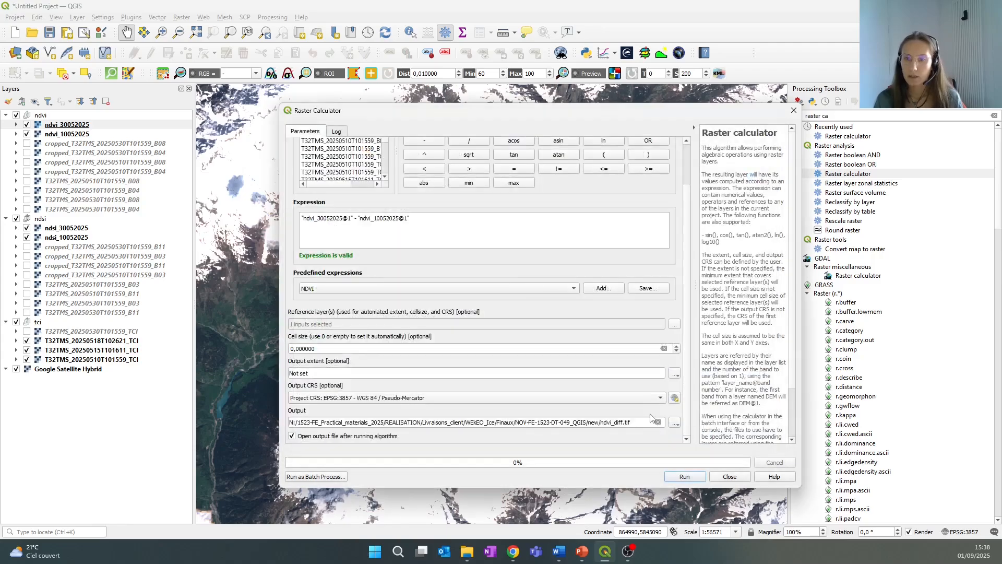
click(677, 480)
click(685, 478)
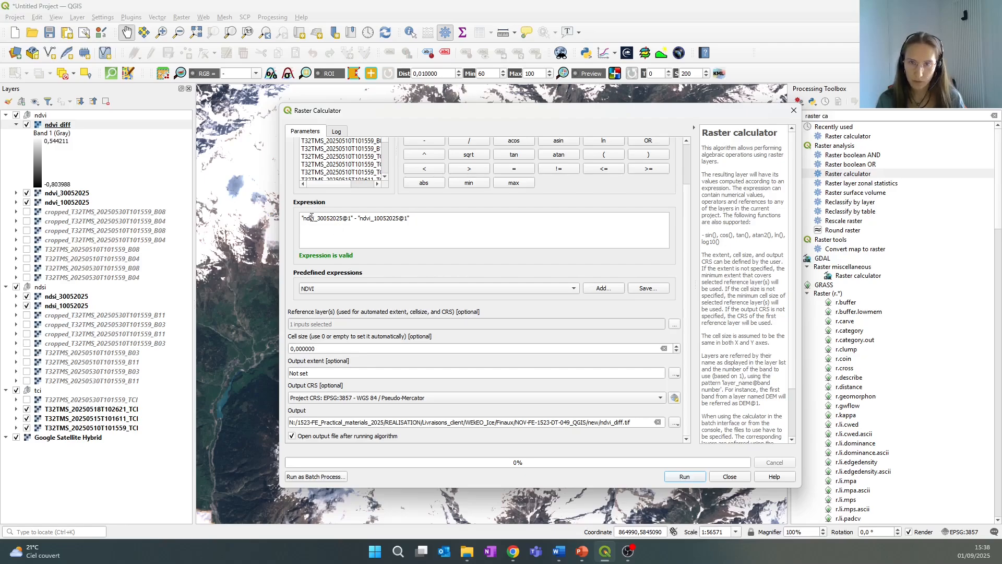
Change the calculator expression to "ndsi_30052025@1" - "ndsi_10052025@1"
key(BackSpace)
text(d)
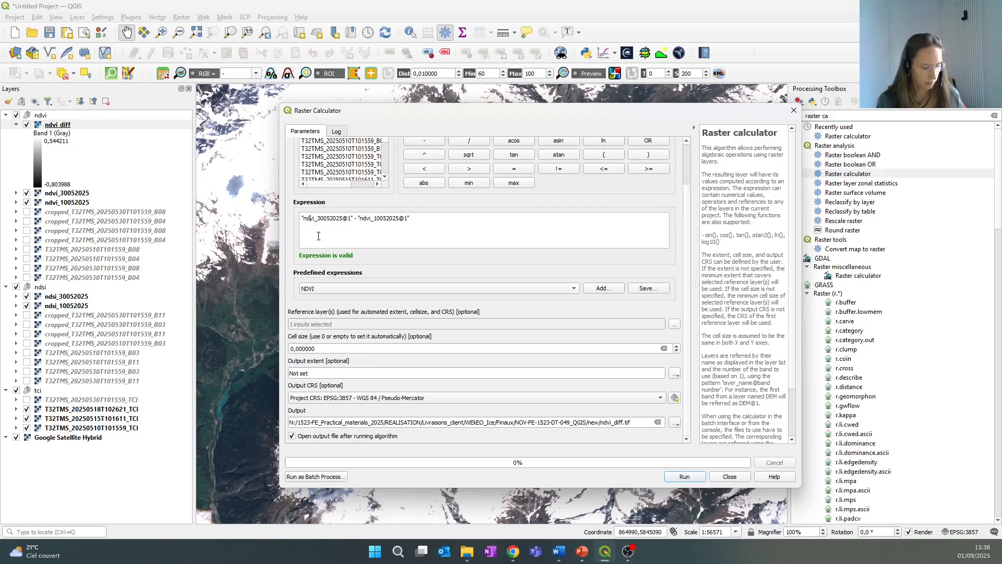
key(Delete)
text(s)
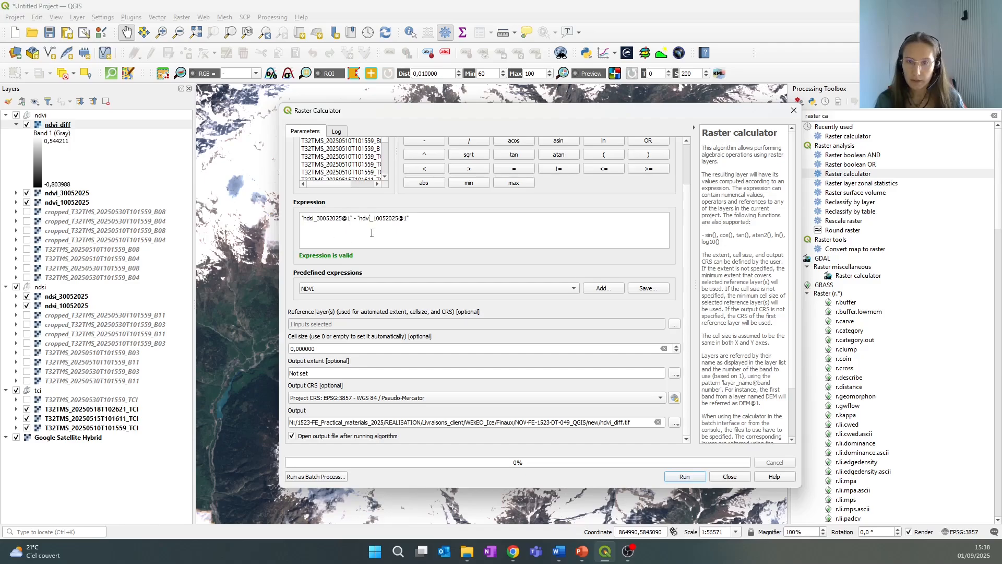
key(BackSpace)
text(s)
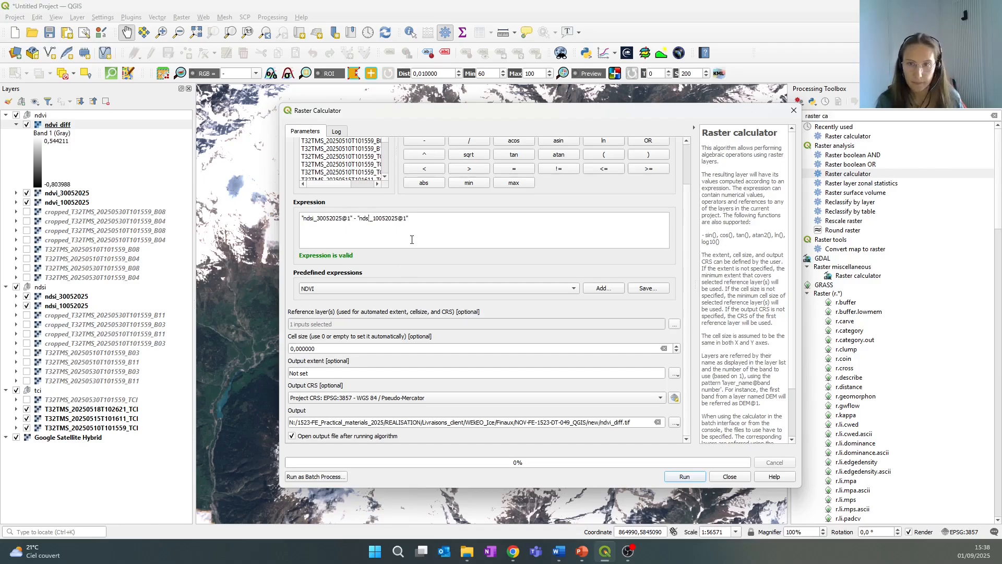
Rename the output file to ndsi_diff.tif and run the NDSI difference calculation
click(610, 423)
key(BackSpace)
key(BackSpace)
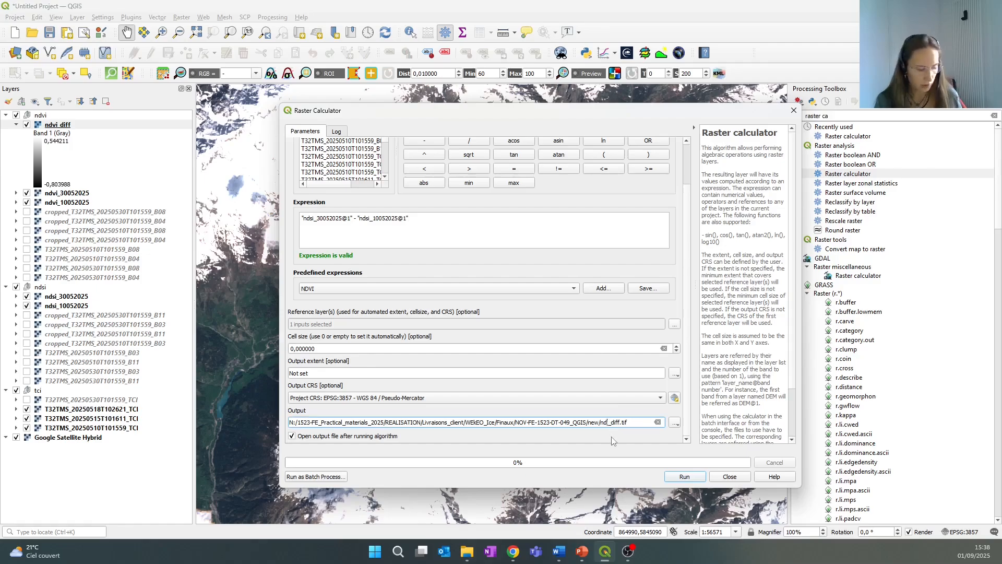
text(si)
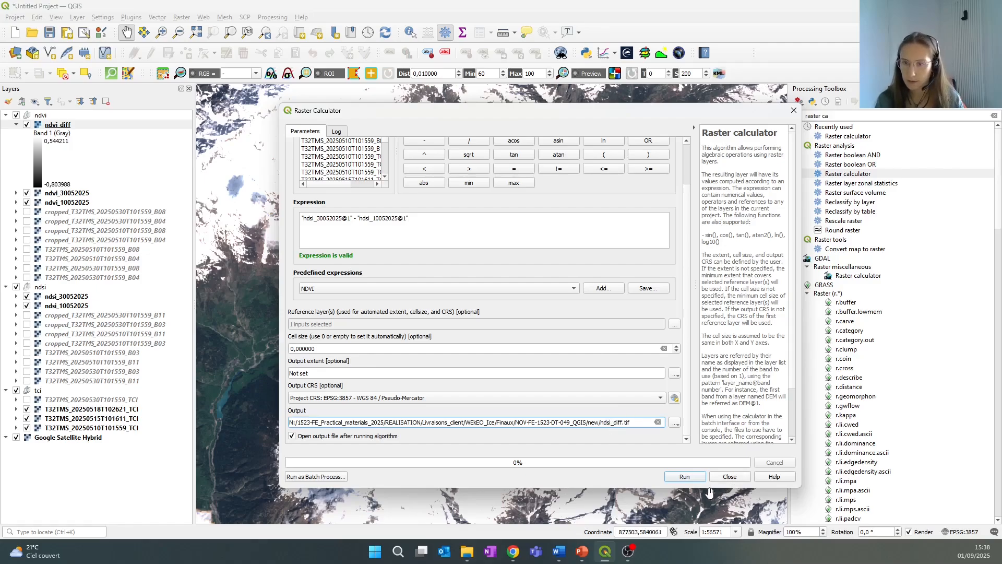
click(695, 478)
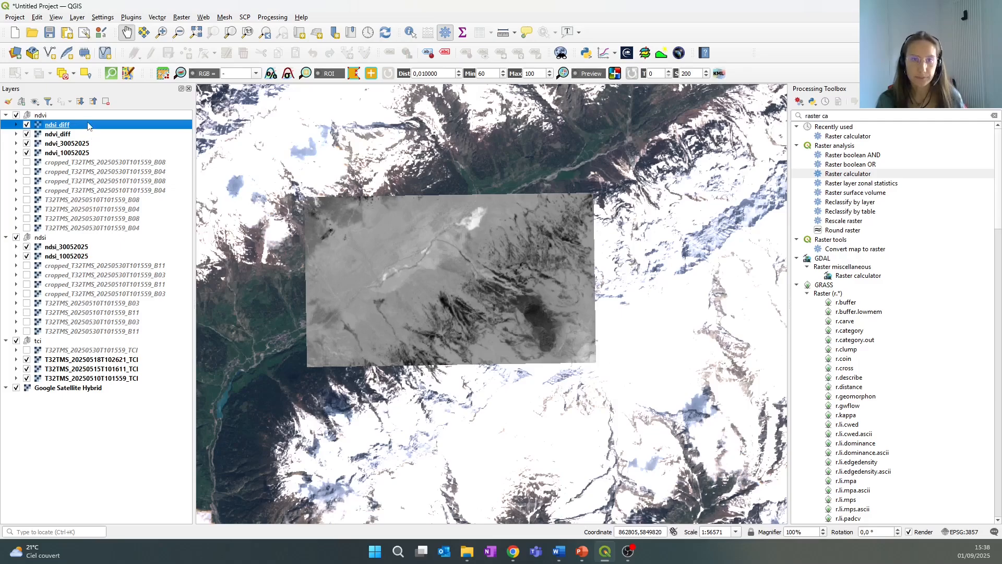
Move ndsi_diff and ndvi_diff together out of the ndvi group to the top of the layer order
shift+click(58, 133)
drag(57, 134, 76, 111)
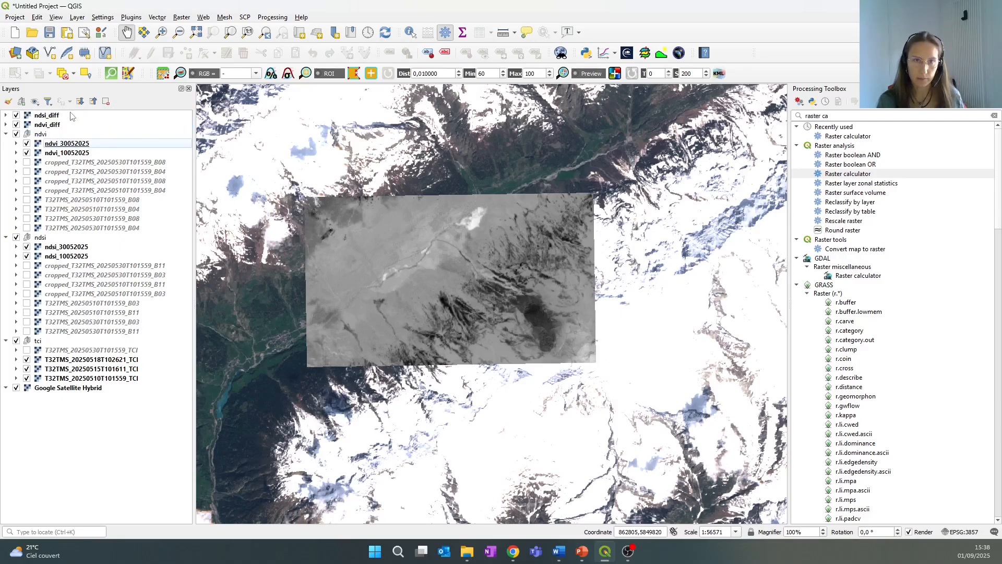
Open the symbology properties of ndsi_diff and set its render type to Singleband pseudocolor
right_click(55, 115)
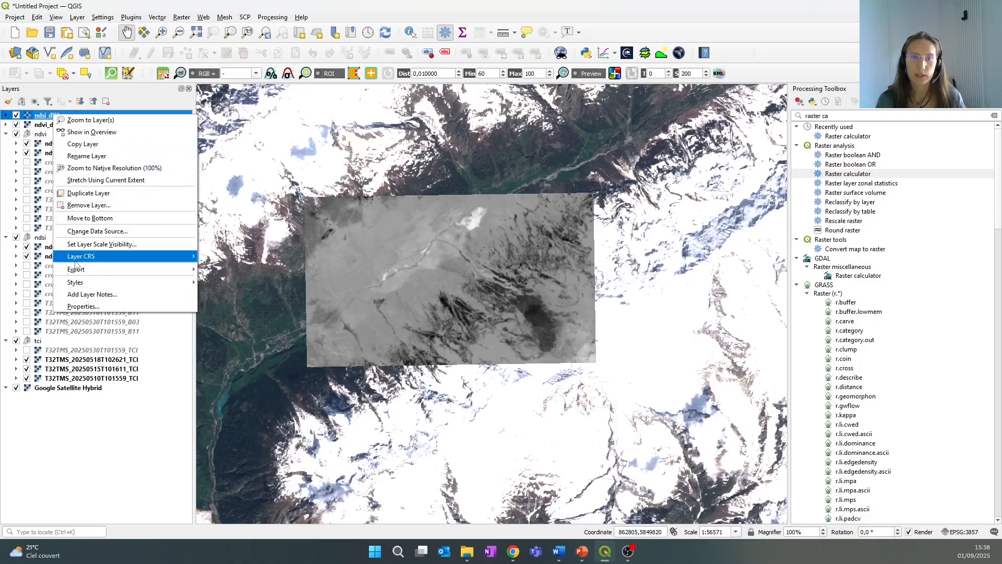
click(45, 116)
double_click(45, 116)
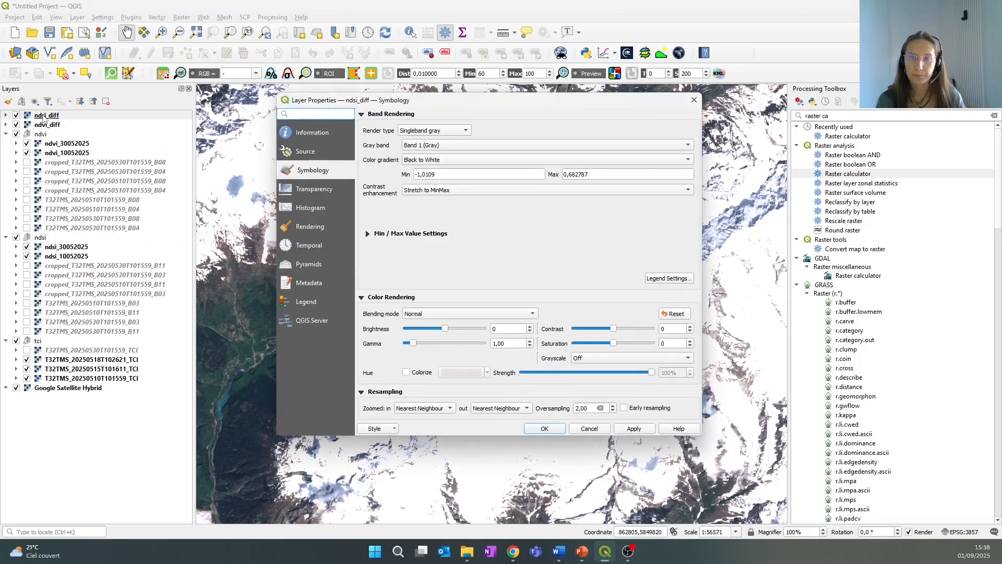
click(454, 134)
click(459, 141)
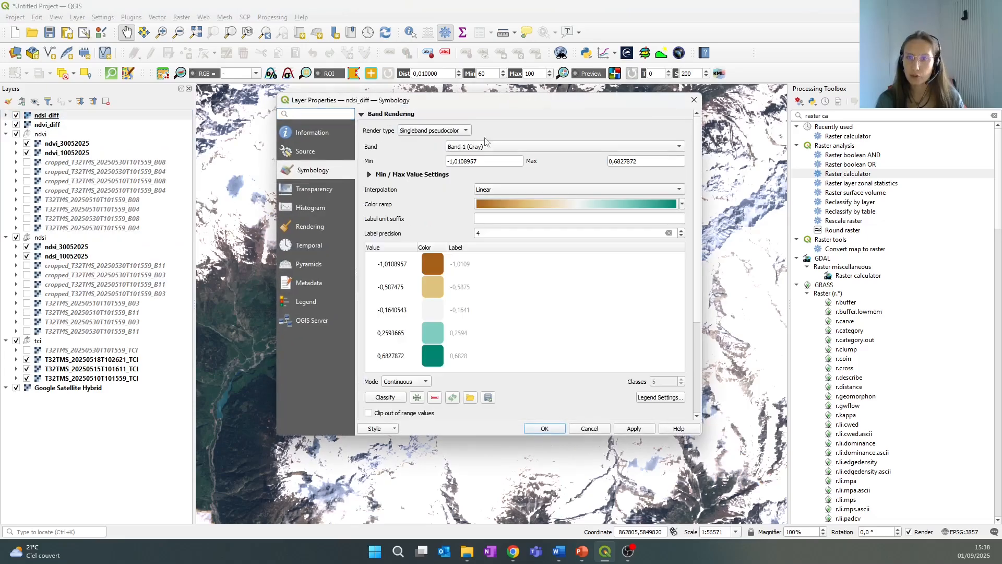
Style ndsi_diff with label precision 2, Equal Interval mode and the RdBu color ramp
double_click(490, 234)
text(2)
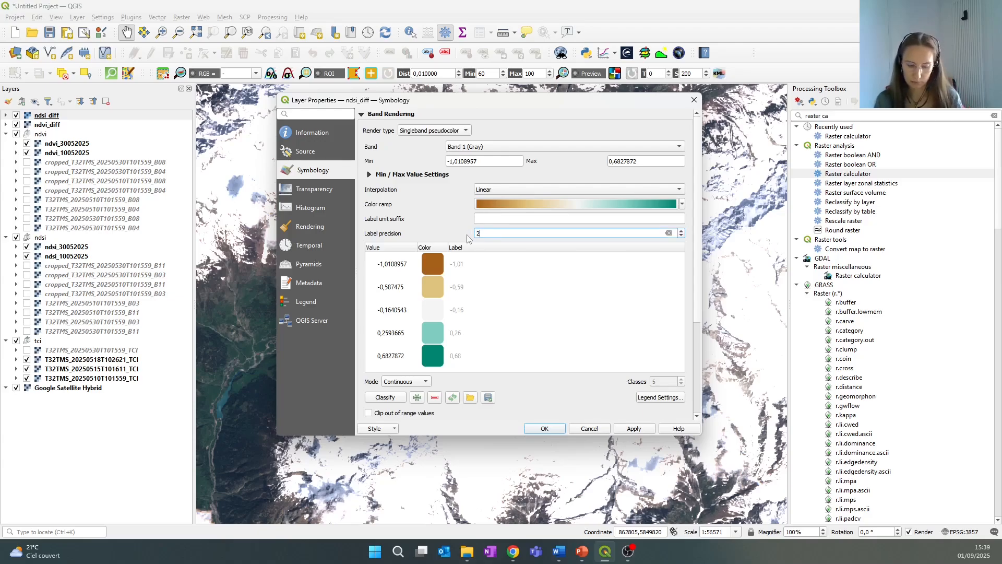
click(418, 381)
click(415, 392)
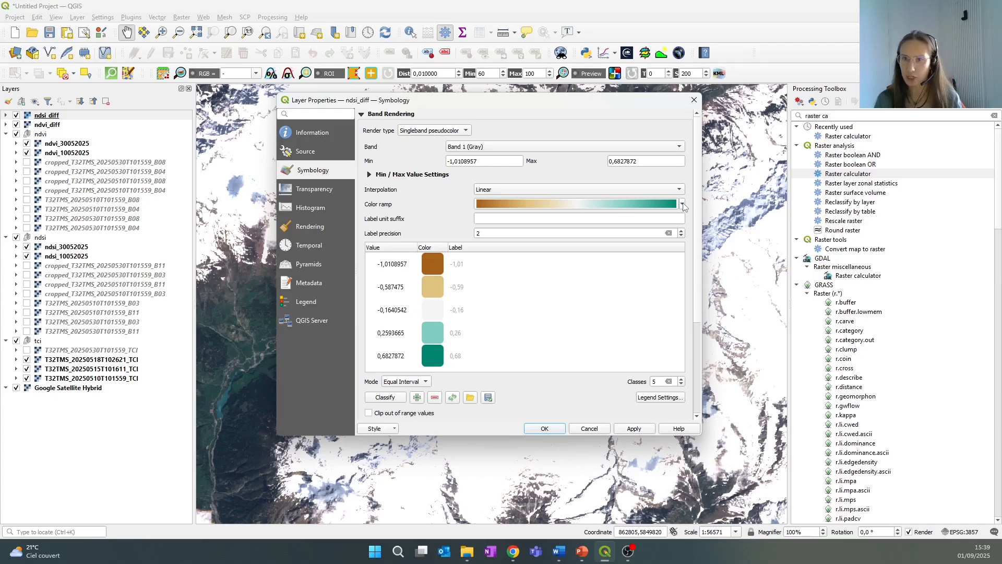
click(682, 204)
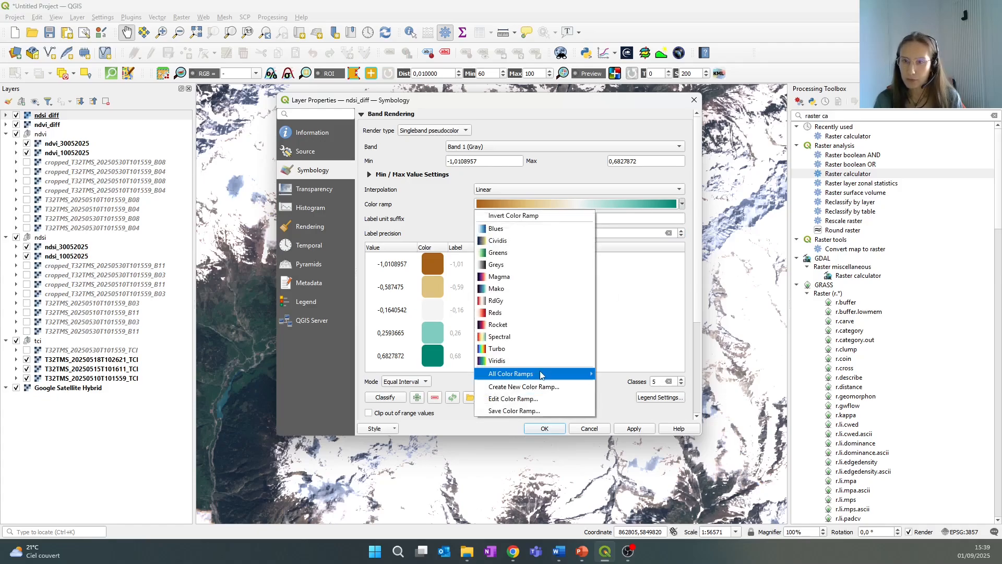
mouse_move(544, 377)
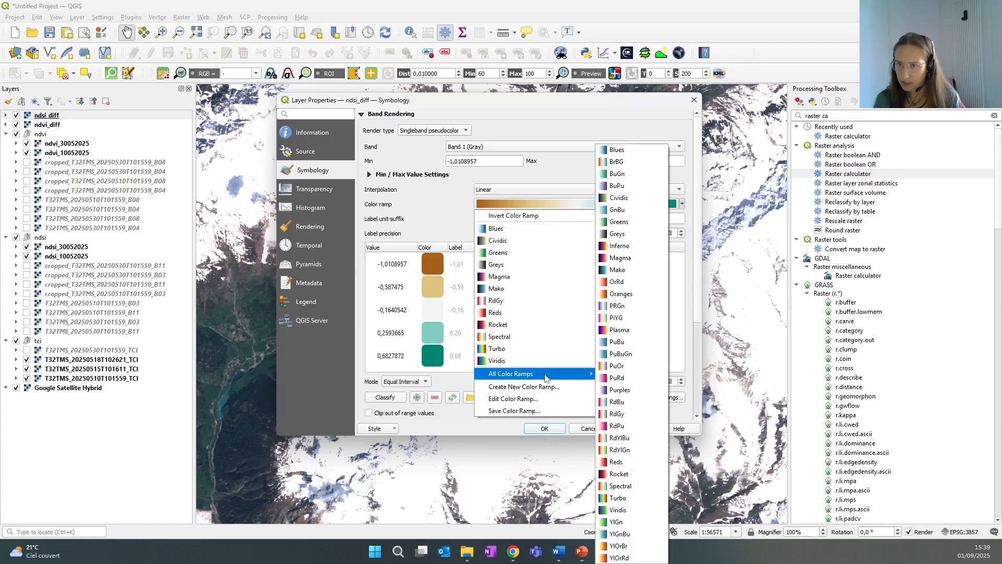
click(627, 403)
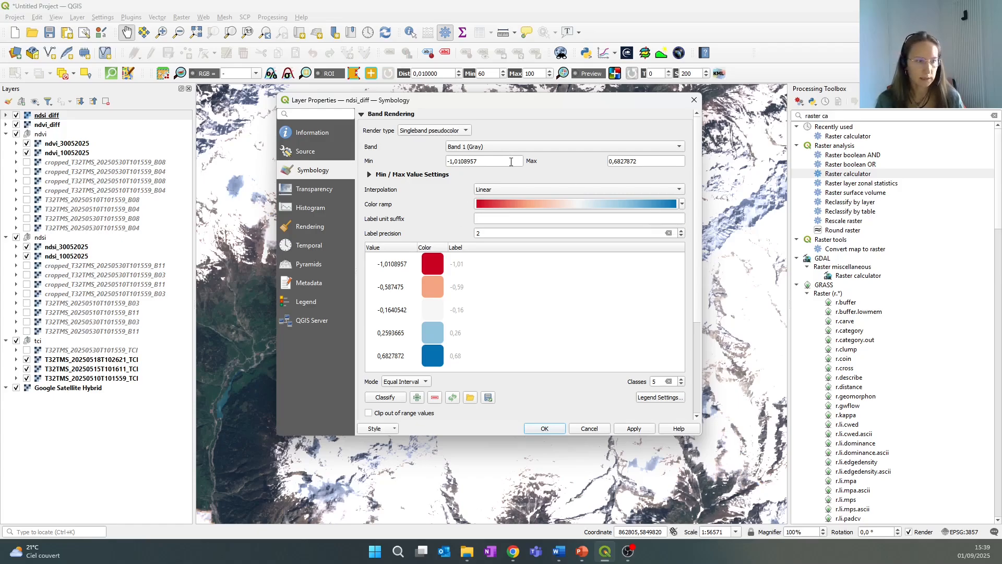
drag(493, 161, 394, 157)
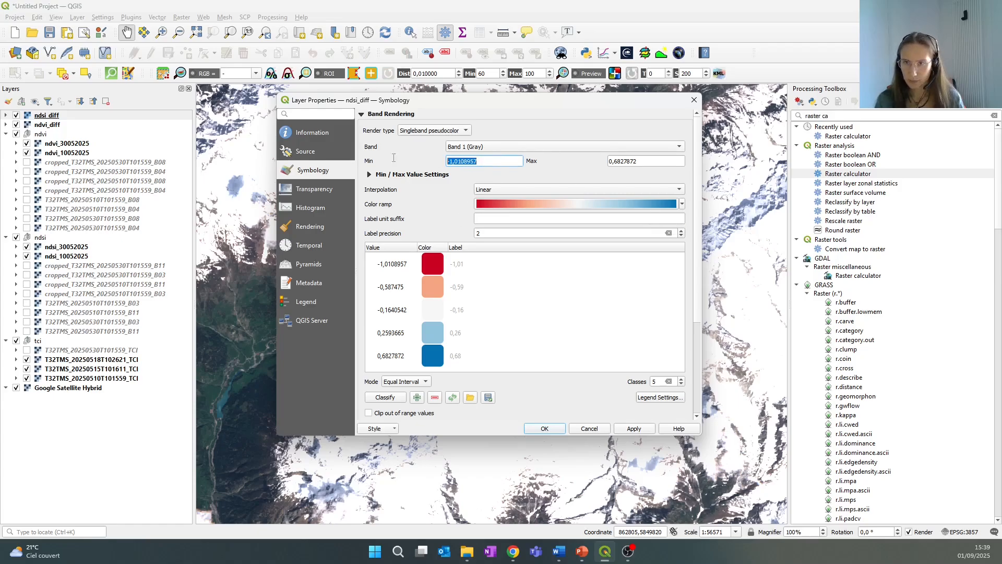
text(0,)
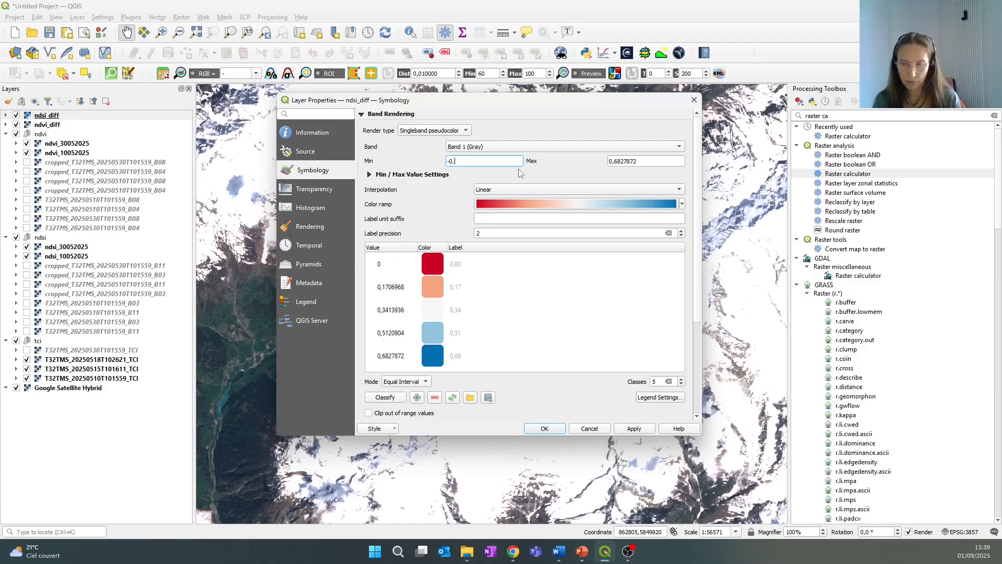
text(5)
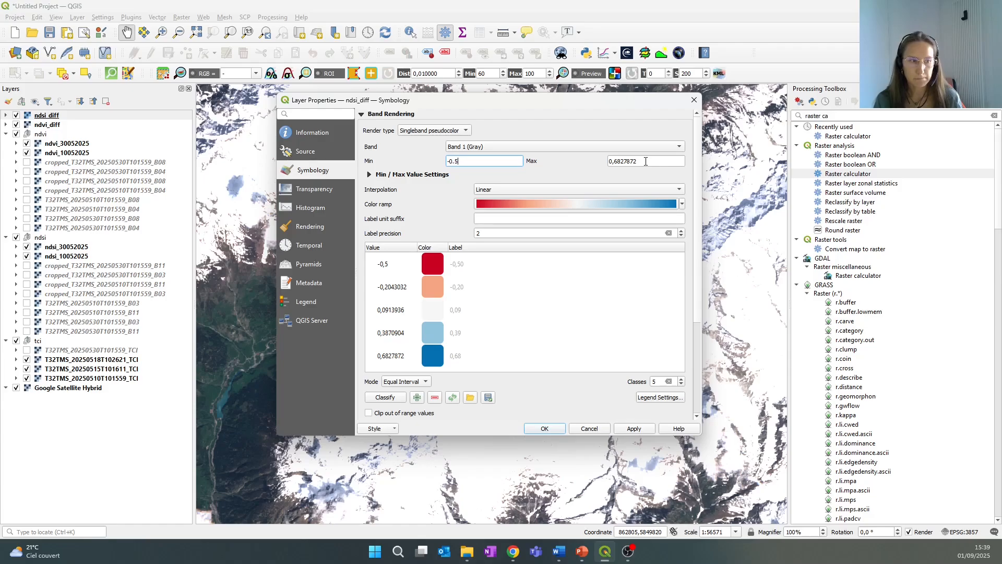
double_click(646, 161)
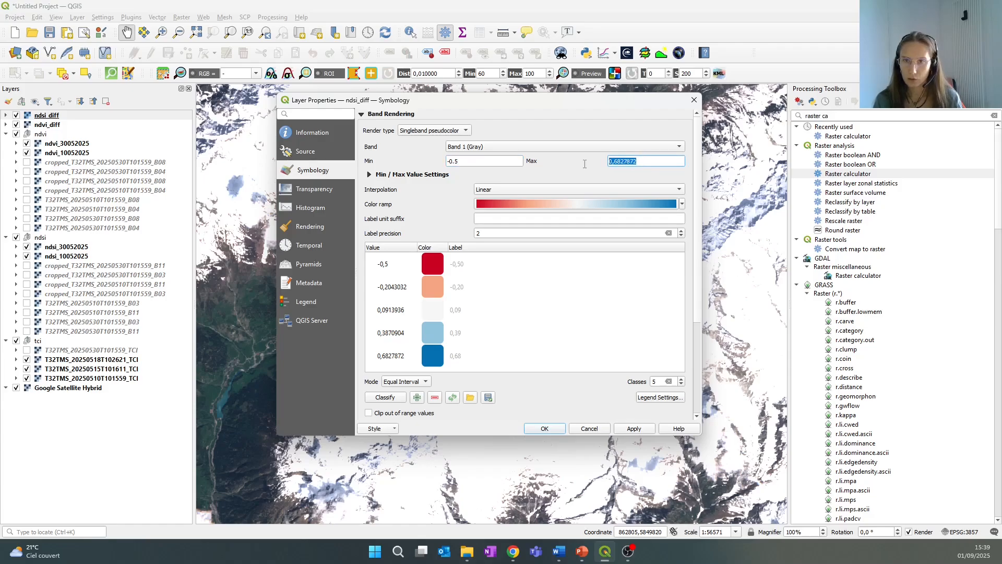
Set the ndsi_diff value range to a minimum of -1 and a maximum of 1, and apply the styling
drag(500, 164, 422, 163)
text(-1)
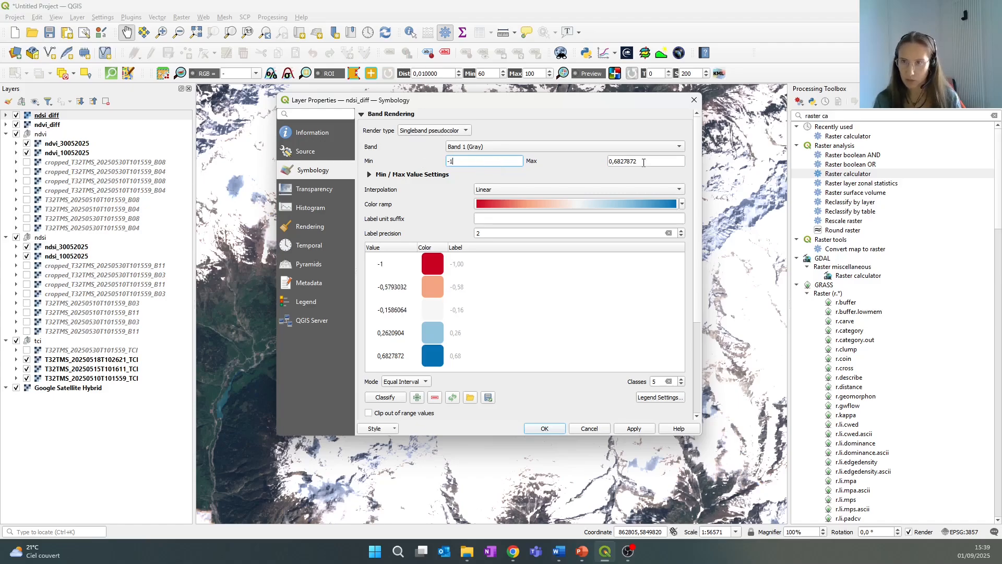
key(Tab)
text(1)
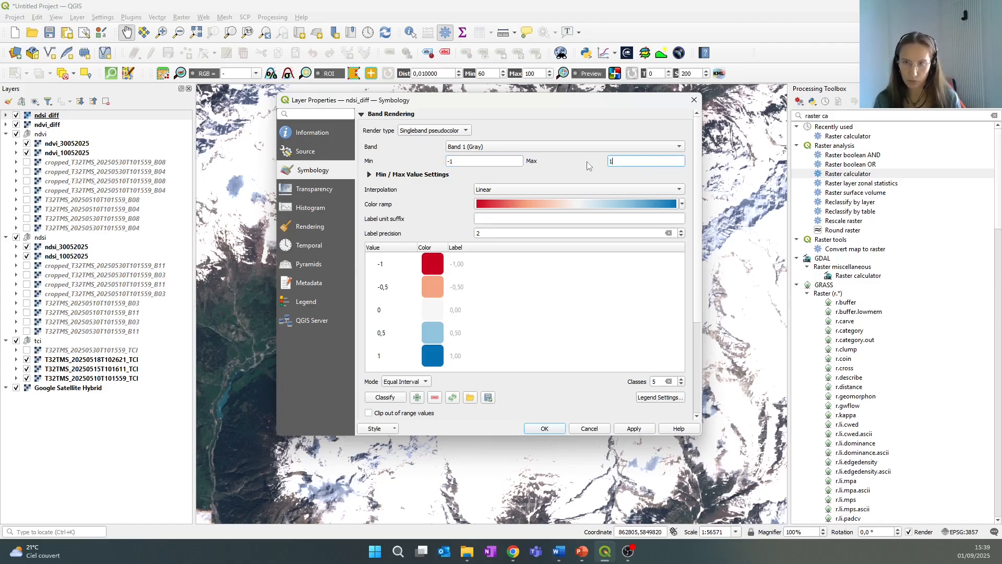
click(591, 126)
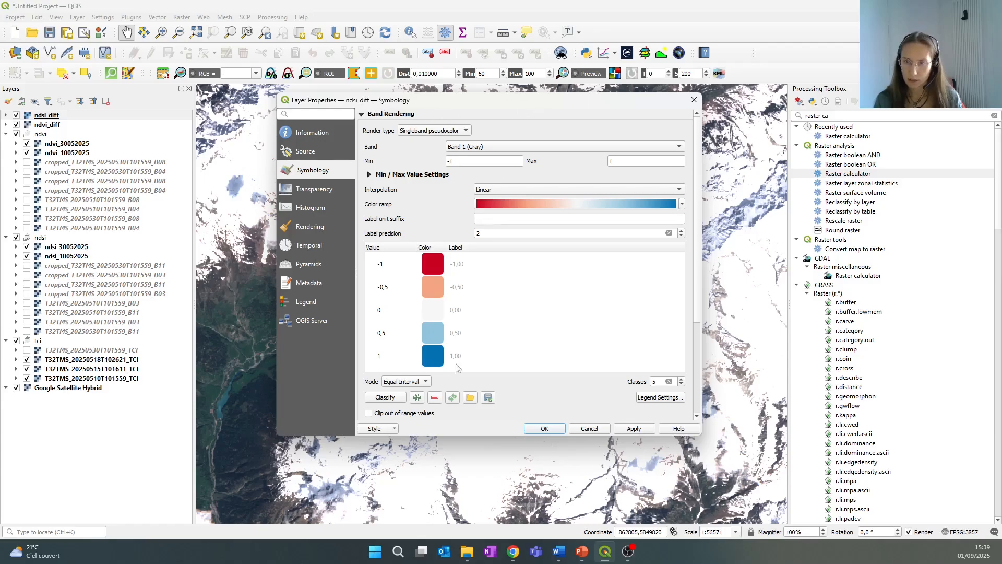
click(544, 428)
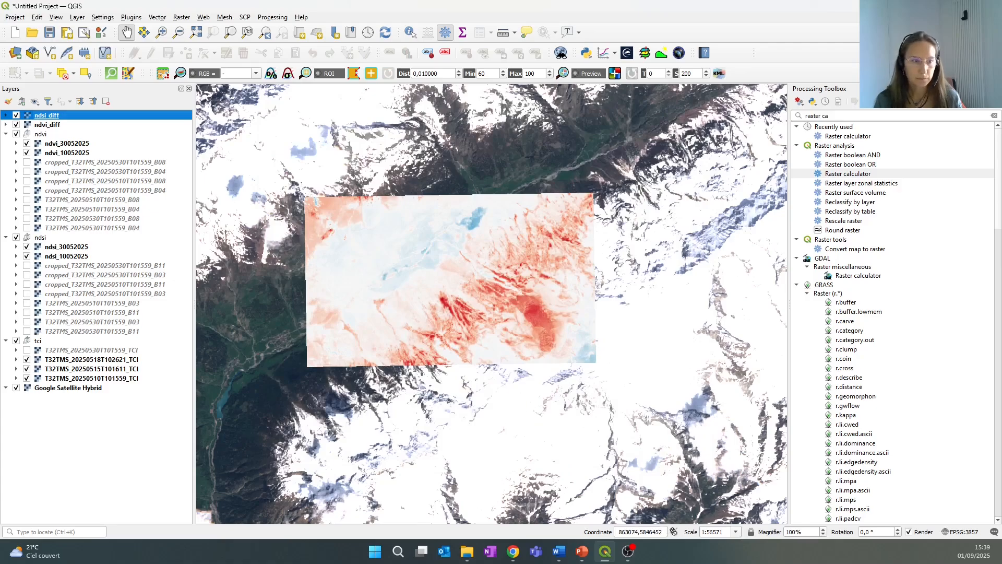
Hide ndsi_diff and set the render type of ndvi_diff to Singleband pseudocolor in its symbology properties
click(59, 126)
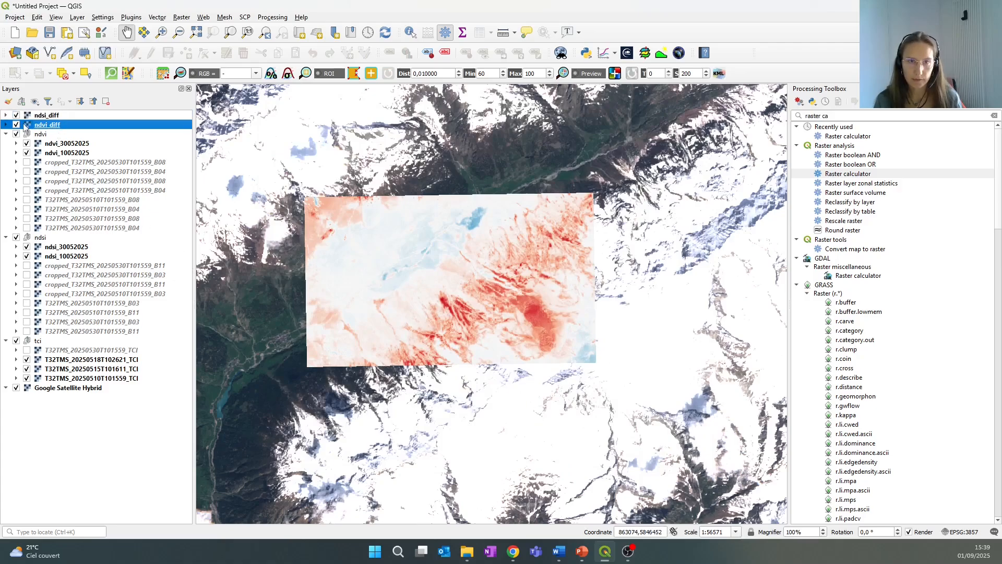
click(16, 115)
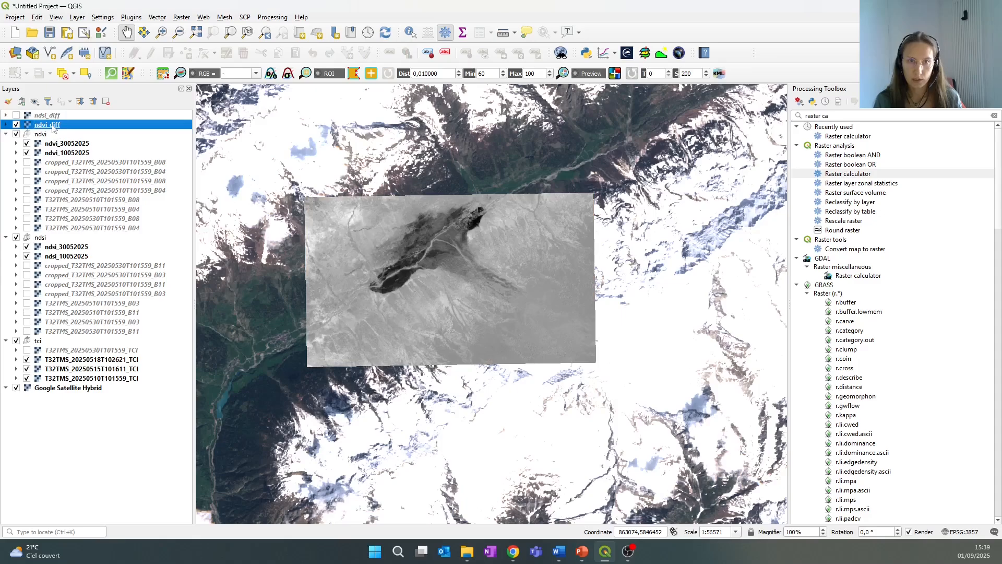
double_click(53, 126)
click(448, 131)
click(453, 141)
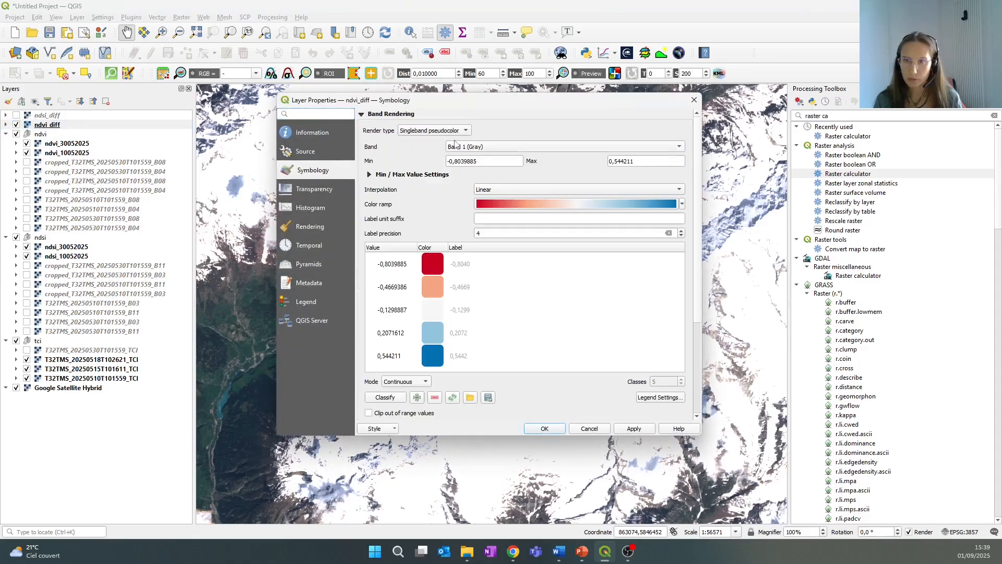
Set the ndvi_diff classification mode to Equal Interval and its label precision to 2
click(410, 386)
click(402, 393)
click(476, 230)
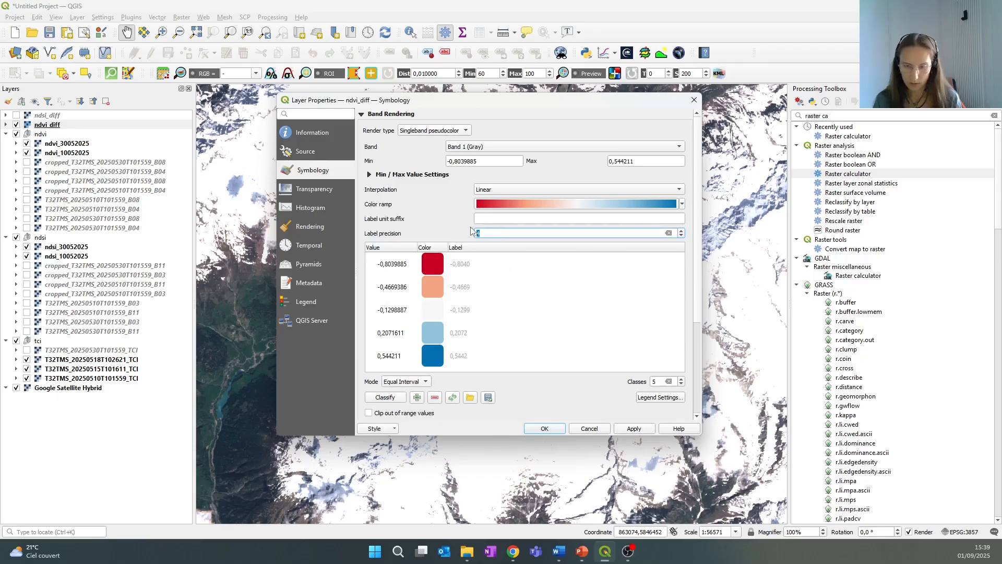
text(2)
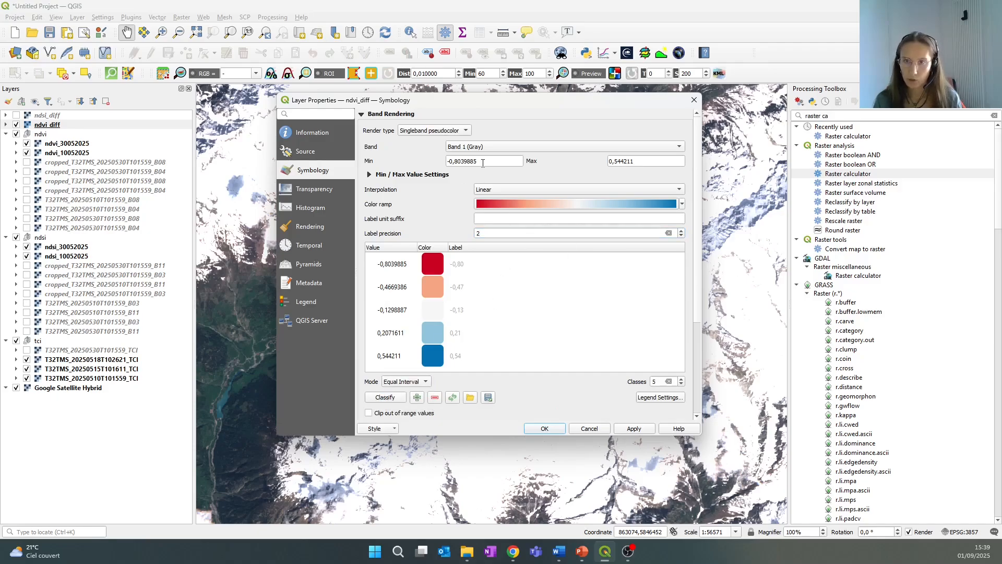
Set the ndvi_diff value range to a minimum of -0.5 and a maximum of 0.5, and apply the styling
drag(482, 163, 456, 161)
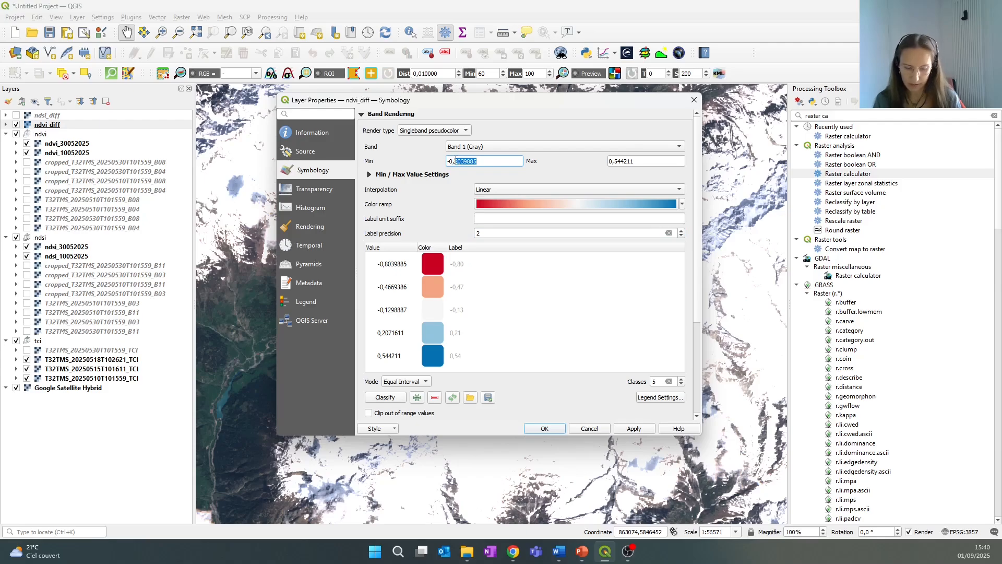
text(6)
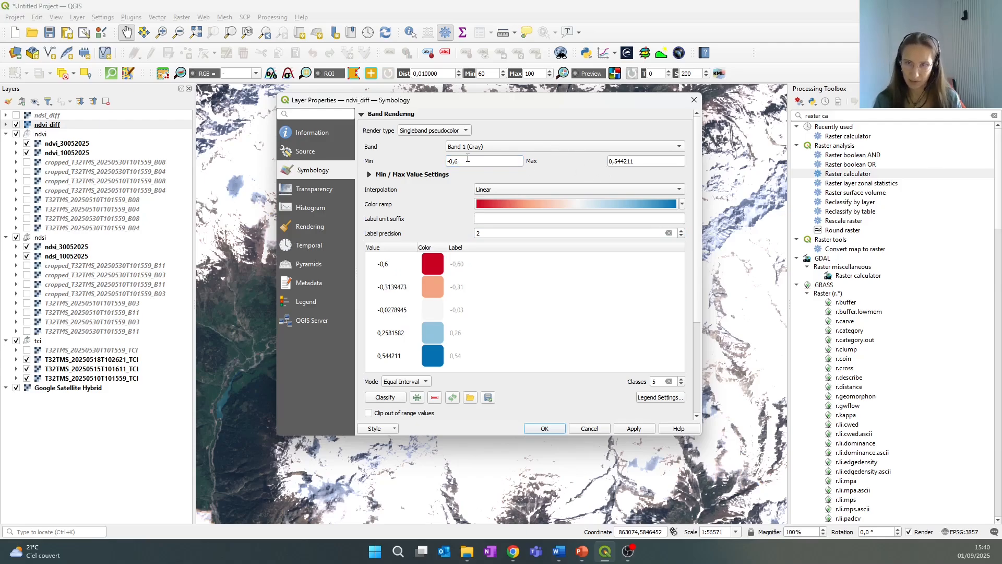
double_click(488, 165)
key(BackSpace)
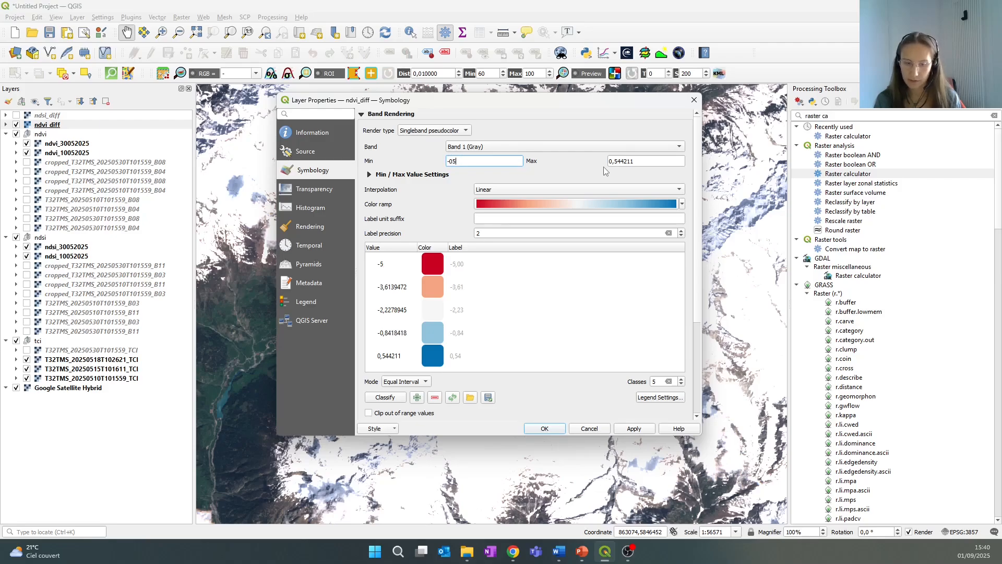
text(.5)
drag(633, 161, 619, 166)
key(BackSpace)
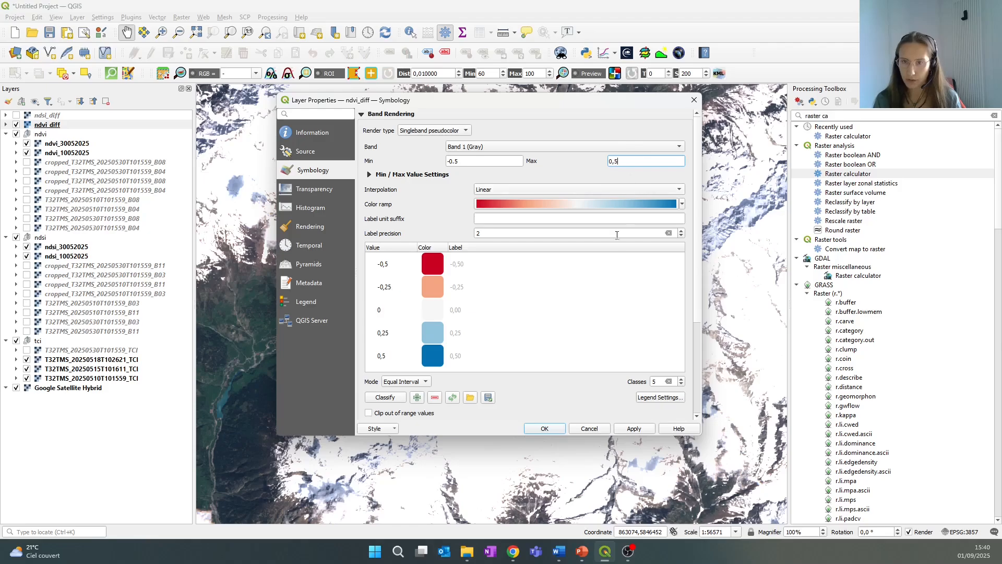
click(633, 428)
click(532, 429)
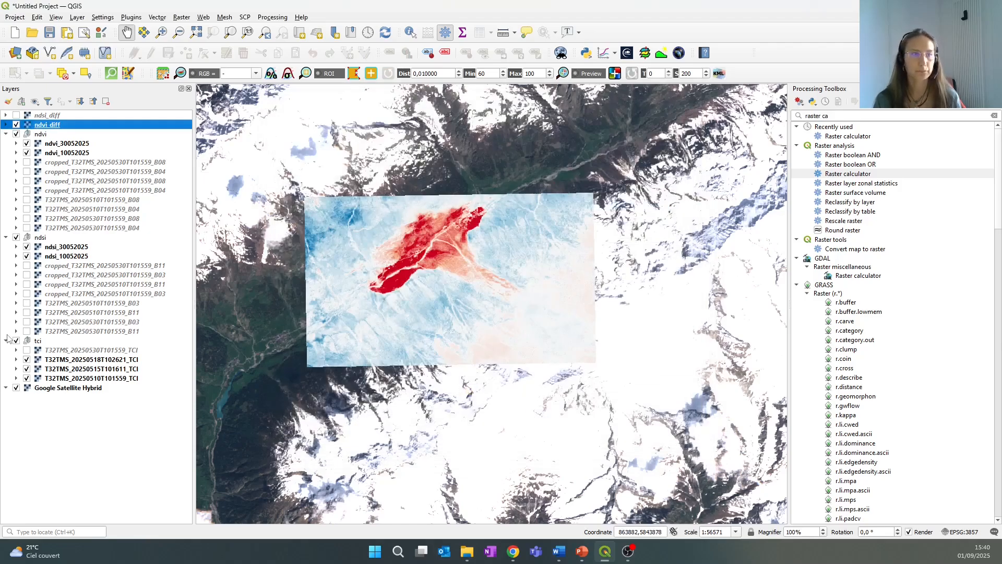
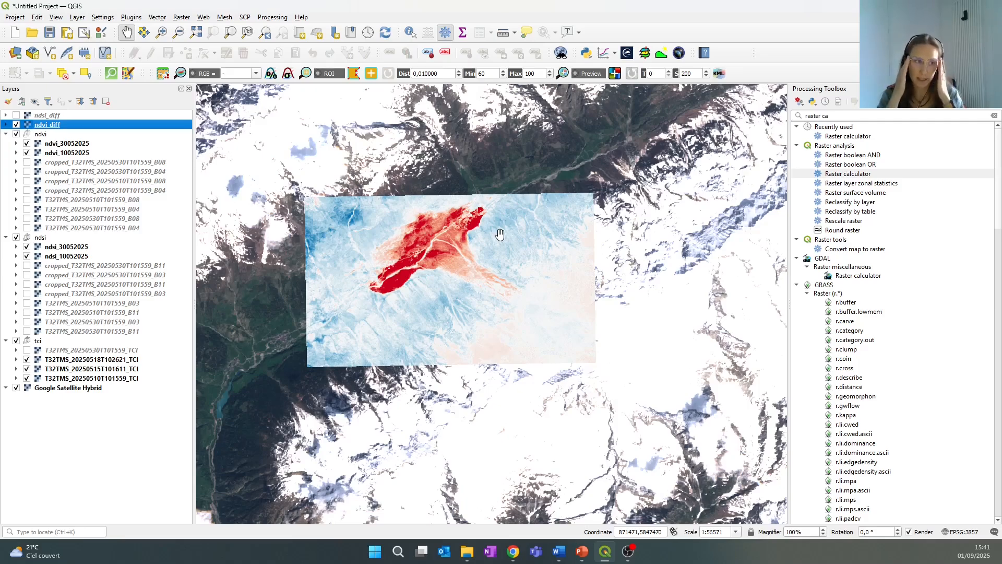
Compare the ndsi_diff and ndvi_diff rasters on the map by toggling their visibility, leaving only ndvi_diff of the two shown
click(16, 115)
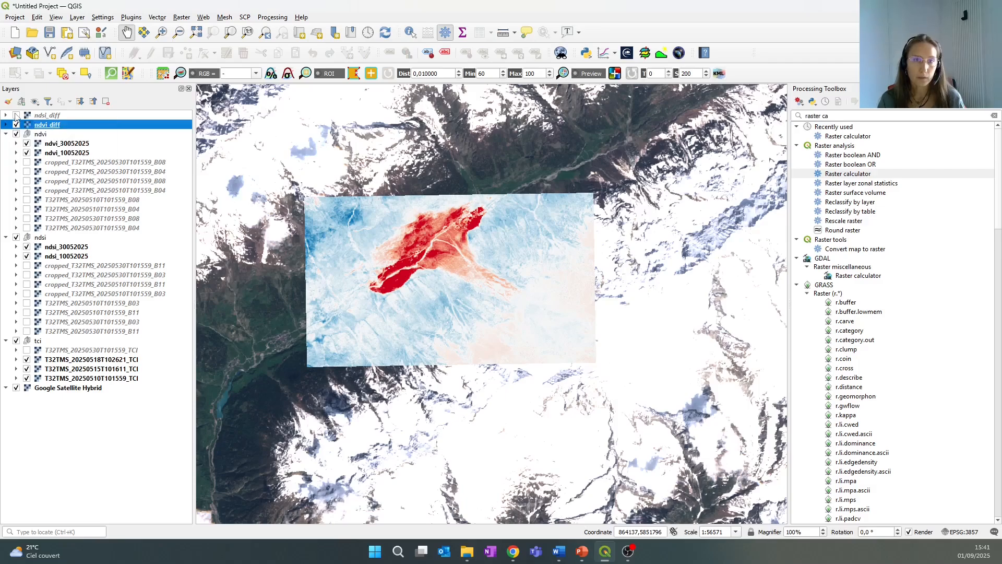
click(16, 116)
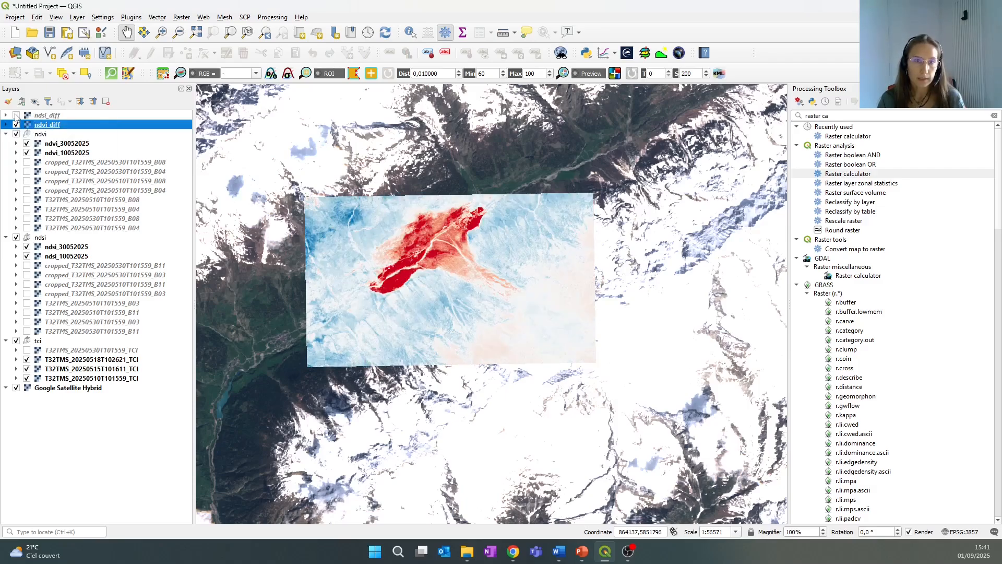
click(16, 115)
click(17, 124)
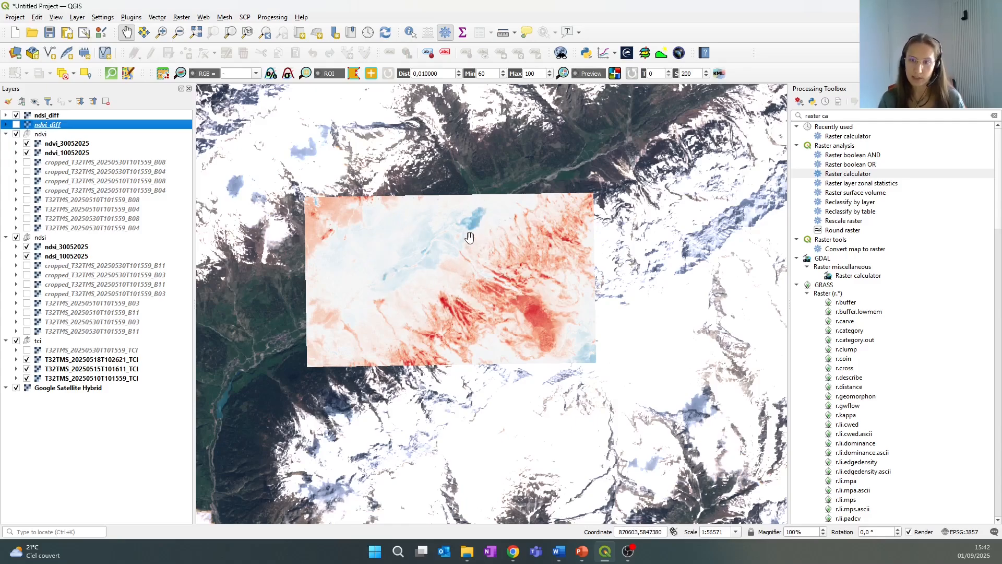
click(16, 124)
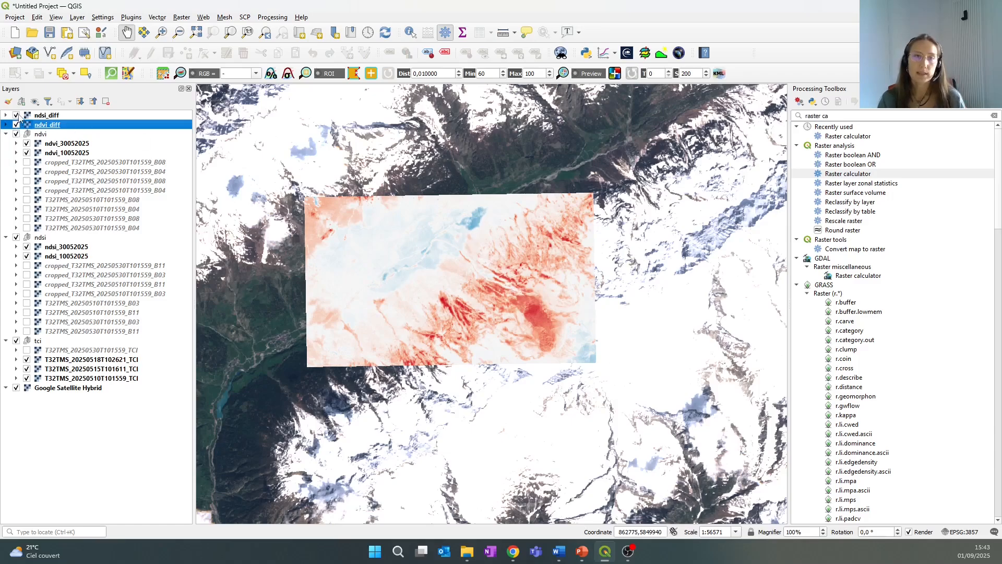
click(16, 115)
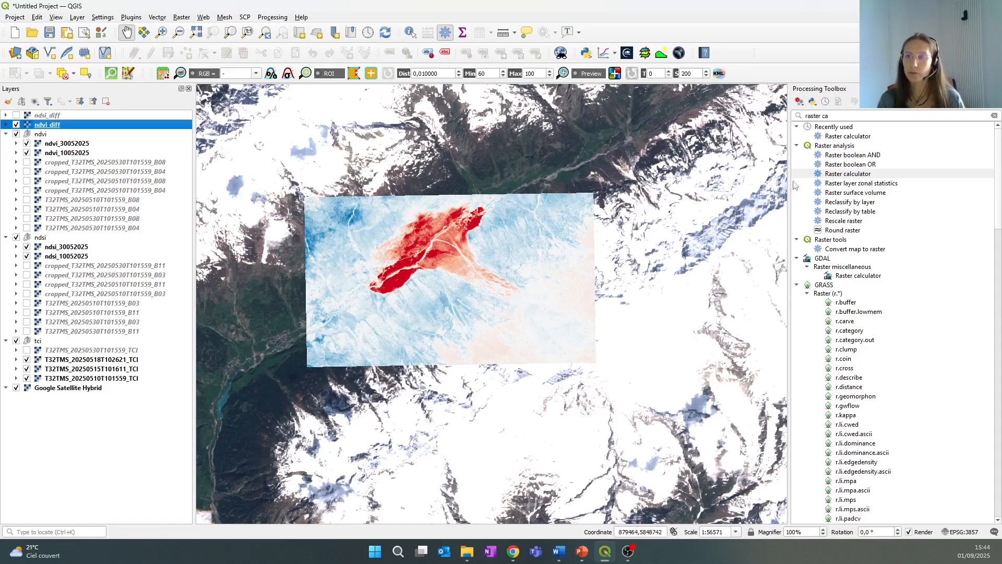
Open the Raster calculator and enter the expression "ndvi_diff@1" < -0.05 OR "ndsi_diff@1" < -0.5
double_click(866, 174)
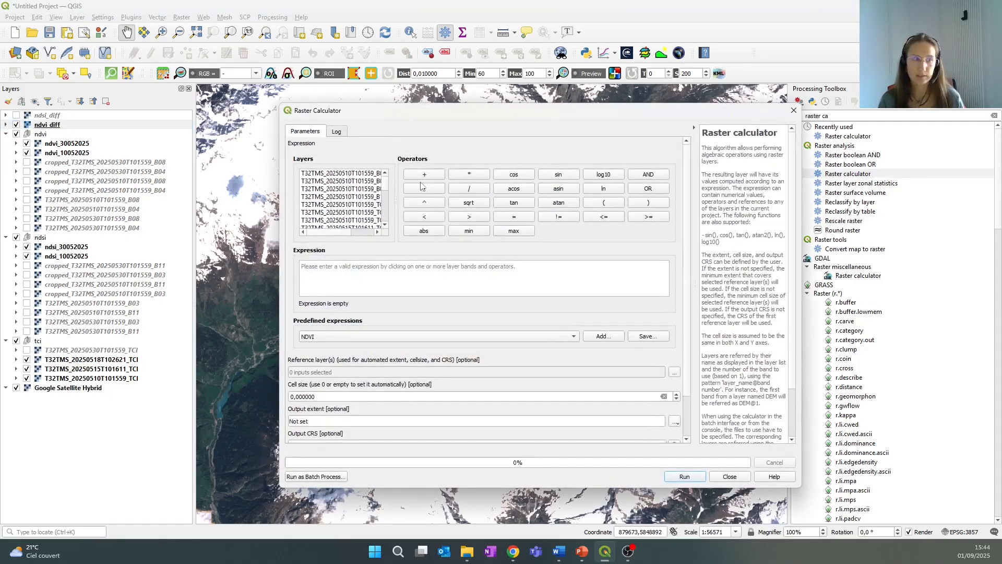
key(alt+Tab)
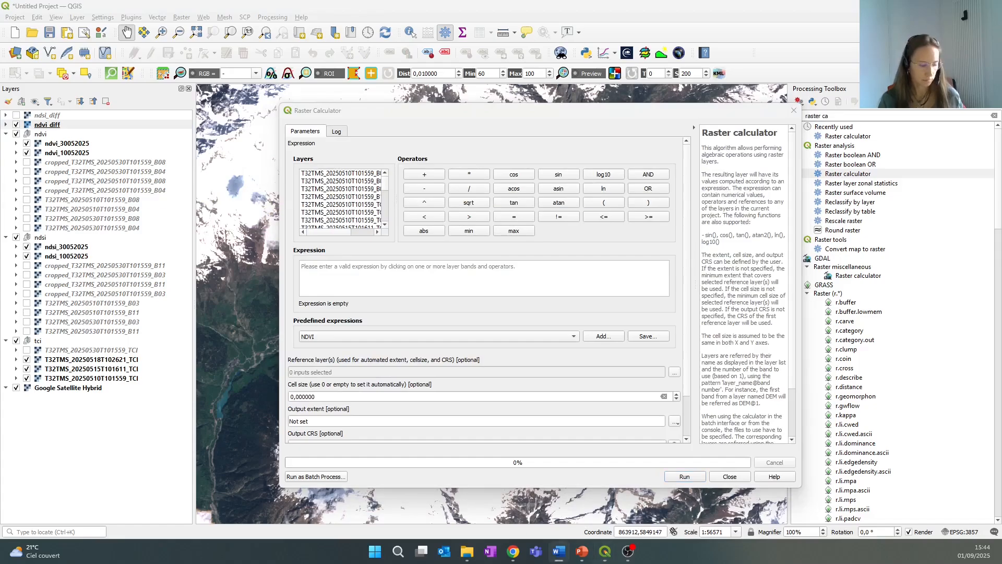
click(396, 269)
text("ndvi_diff@1" < -0.05 OR "ndsi_diff@1" < -0.5)
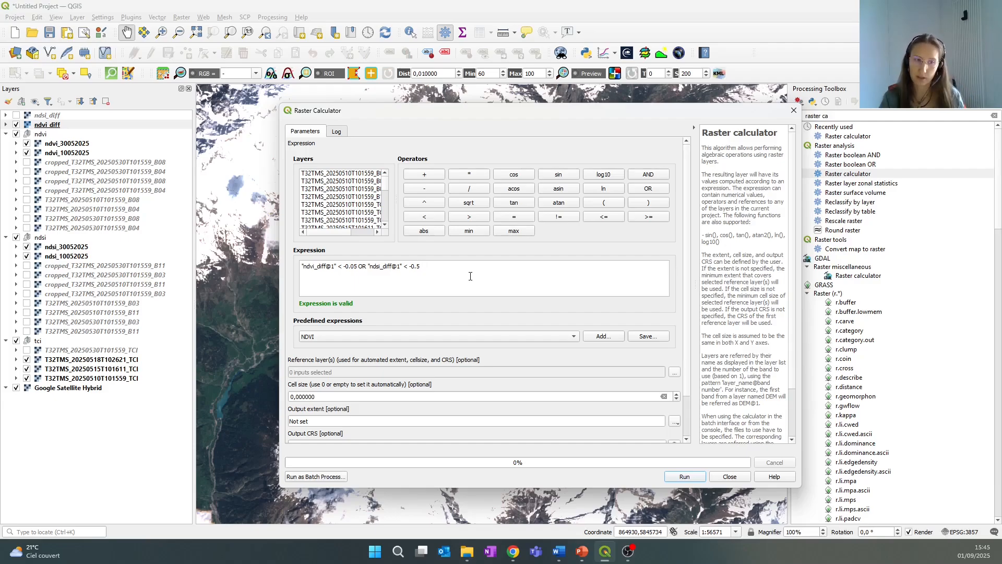
Uncover the ndvi_diff raster behind the calculator to examine it, and review the ndsi_diff condition in the expression
drag(692, 116, 578, 441)
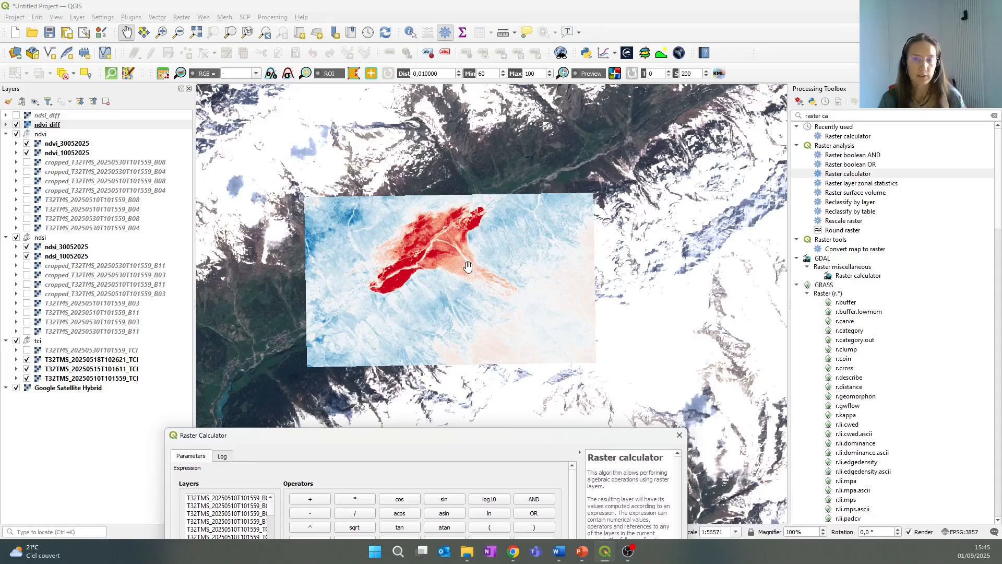
drag(439, 441, 472, 232)
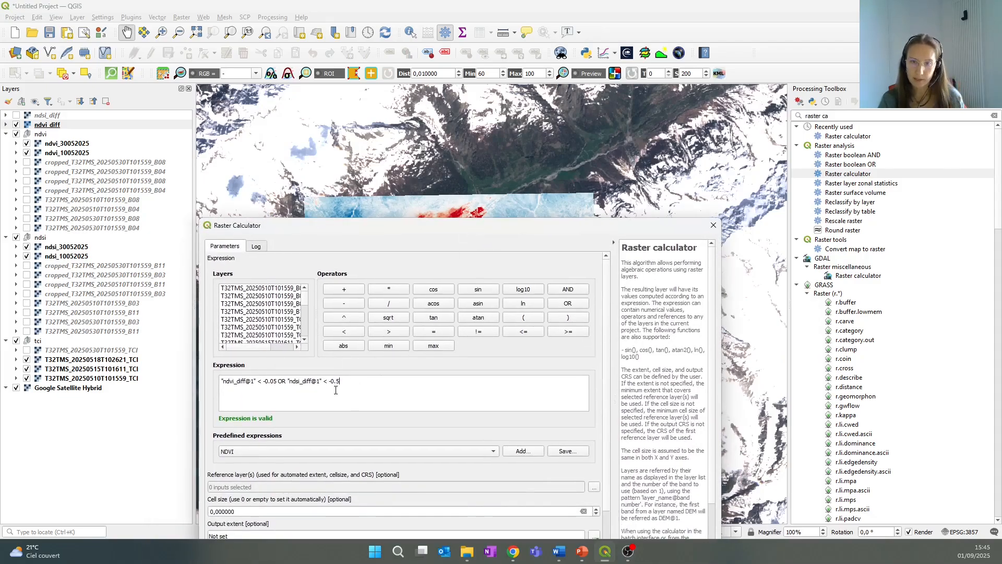
drag(340, 381, 316, 381)
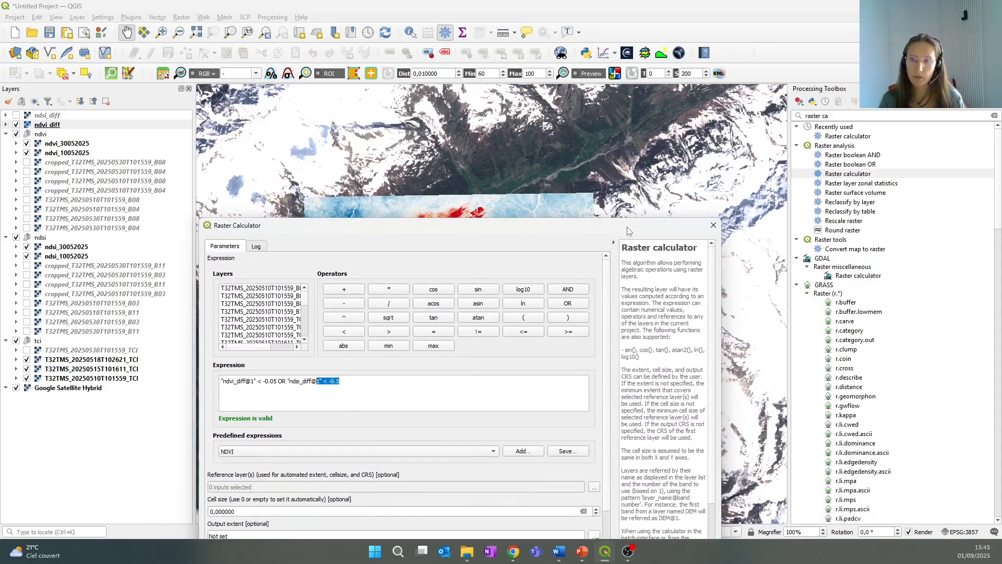
Recheck the ndvi_diff raster behind the calculator, and select ndvi_diff as the calculation's reference layer
drag(628, 230, 610, 426)
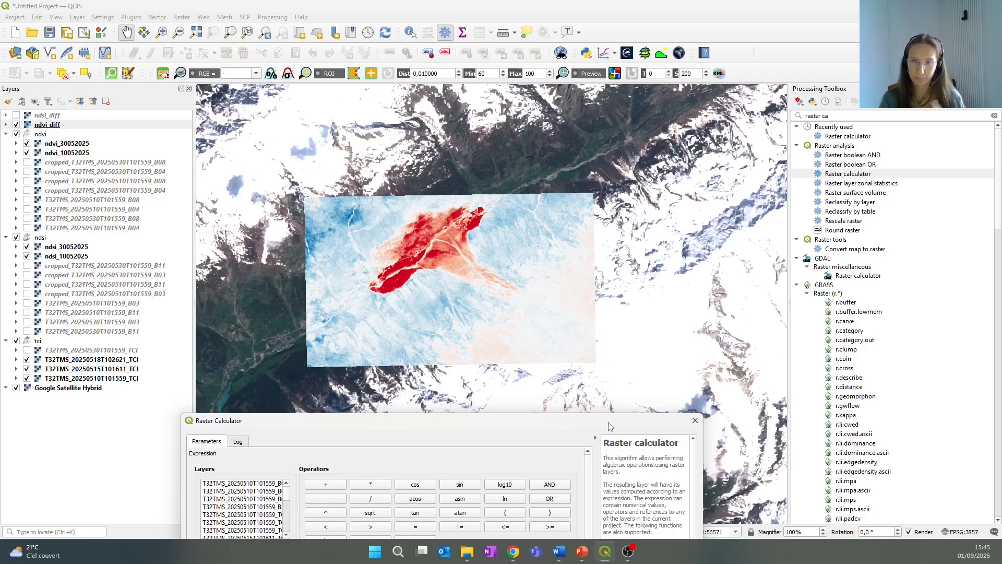
drag(535, 424, 596, 117)
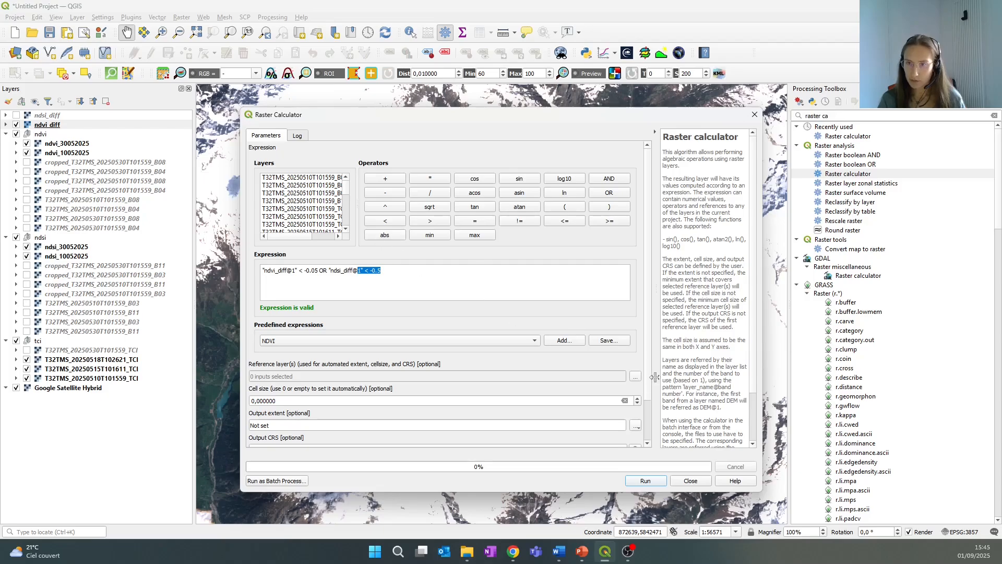
click(635, 377)
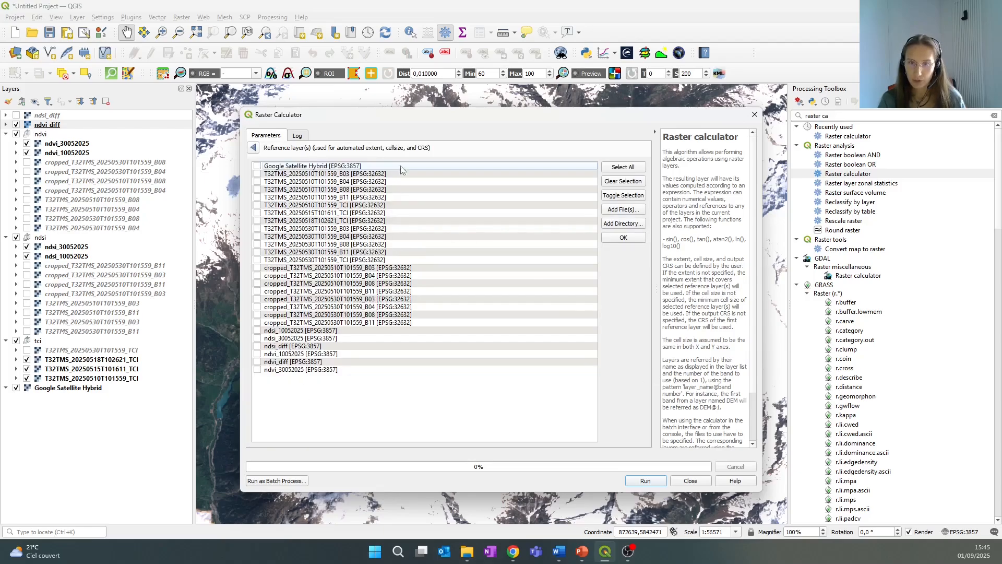
click(296, 137)
click(282, 137)
click(253, 148)
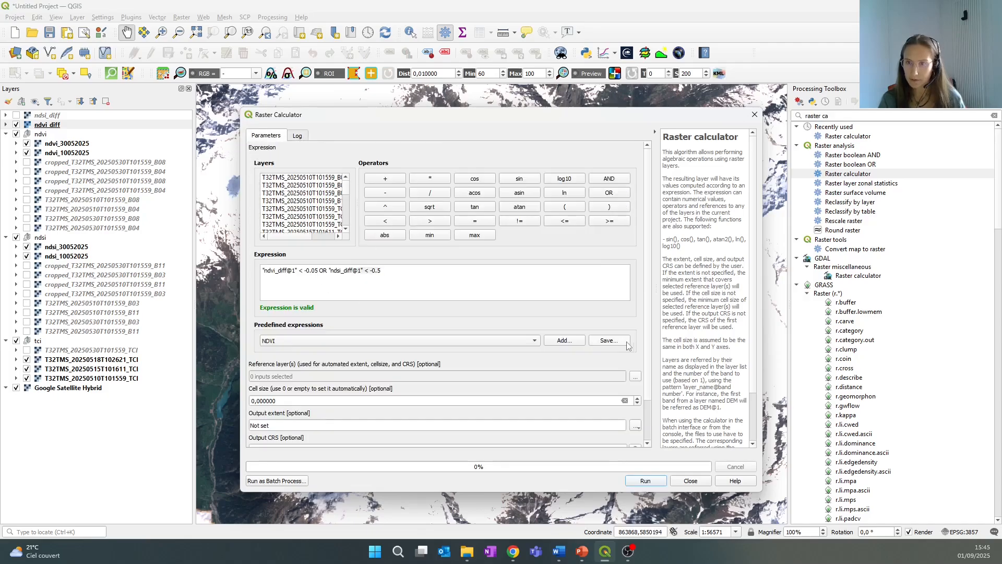
click(635, 377)
click(257, 362)
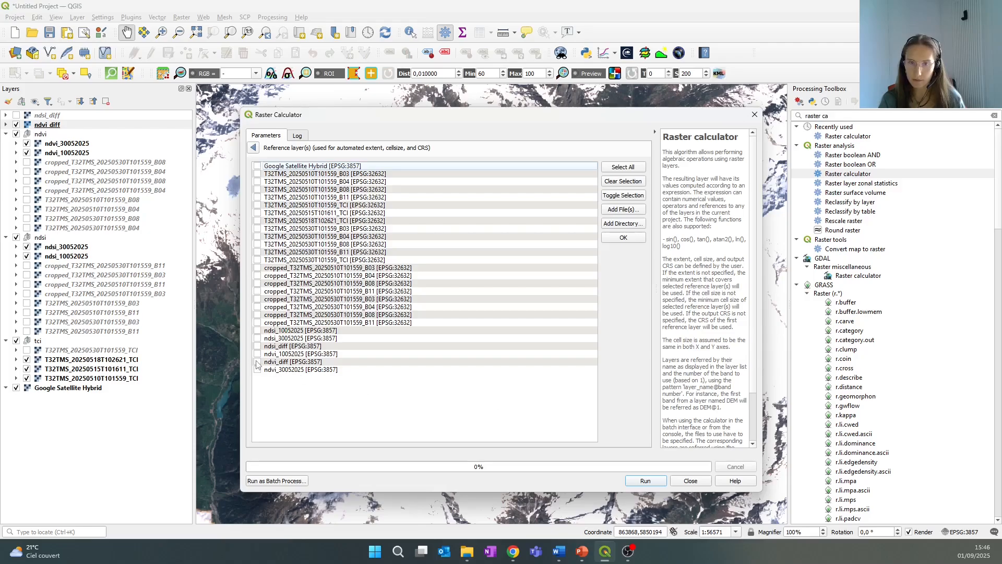
click(623, 237)
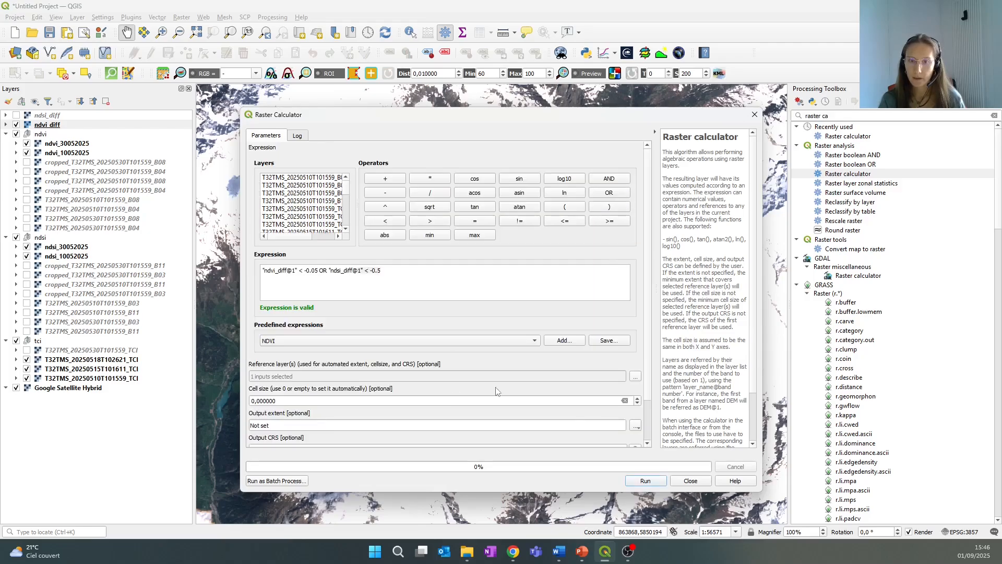
Set the calculation's output CRS to the project CRS, EPSG:3857 - WGS 84 / Pseudo-Mercator
scroll(649, 441, down, 3)
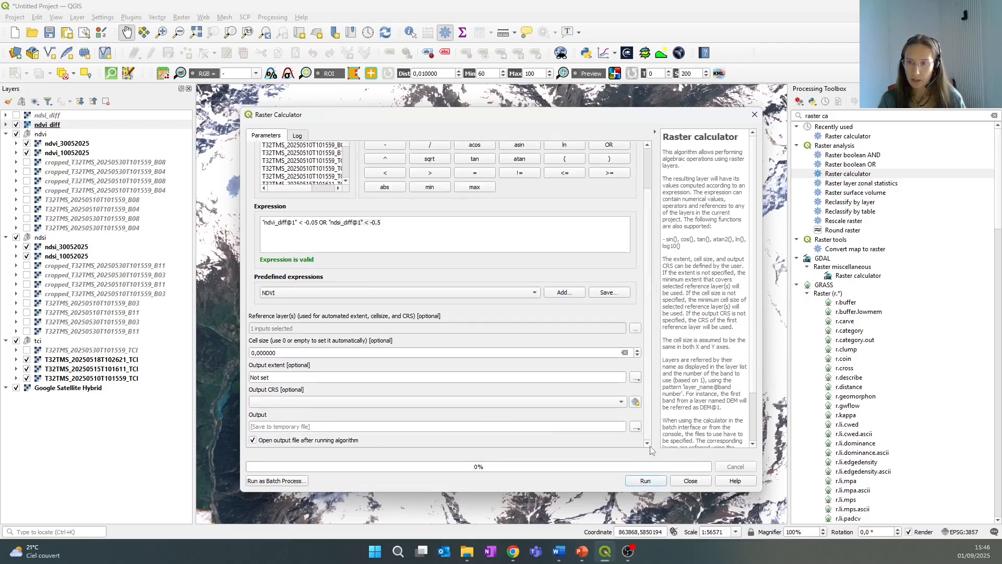
click(621, 402)
click(348, 340)
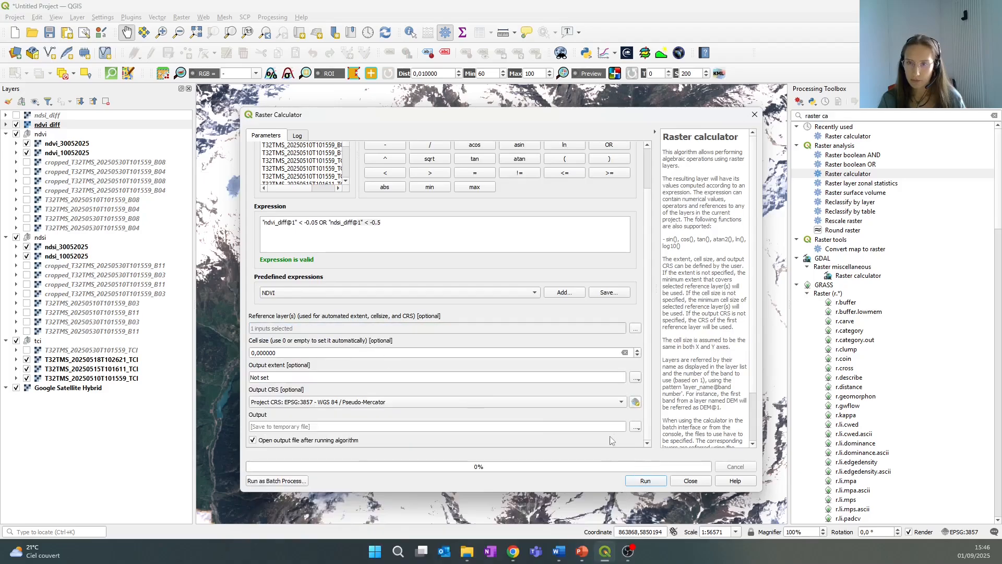
Save the output as the TIF file raster_filtered in the new folder, run the calculation and close the calculator
click(635, 427)
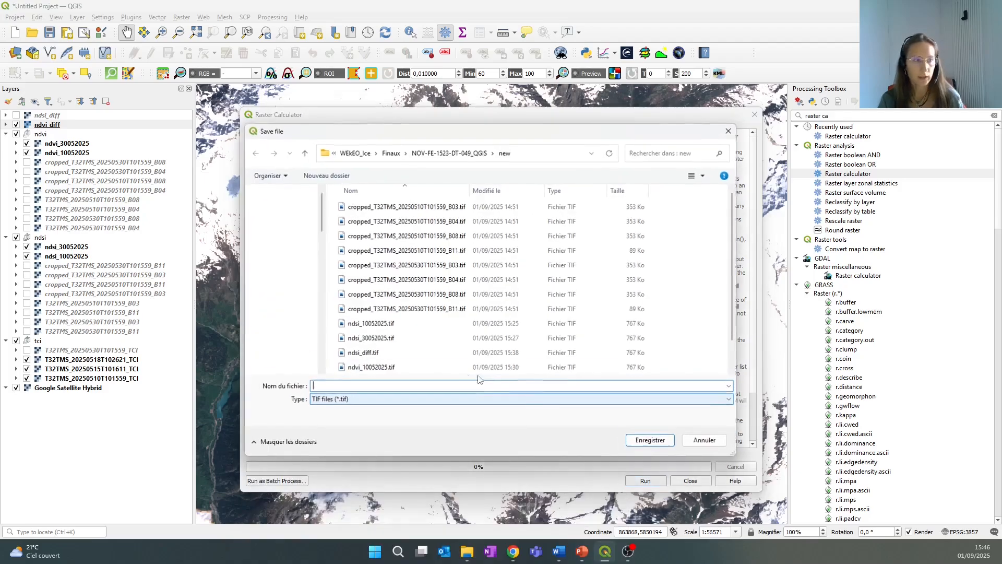
text(ras)
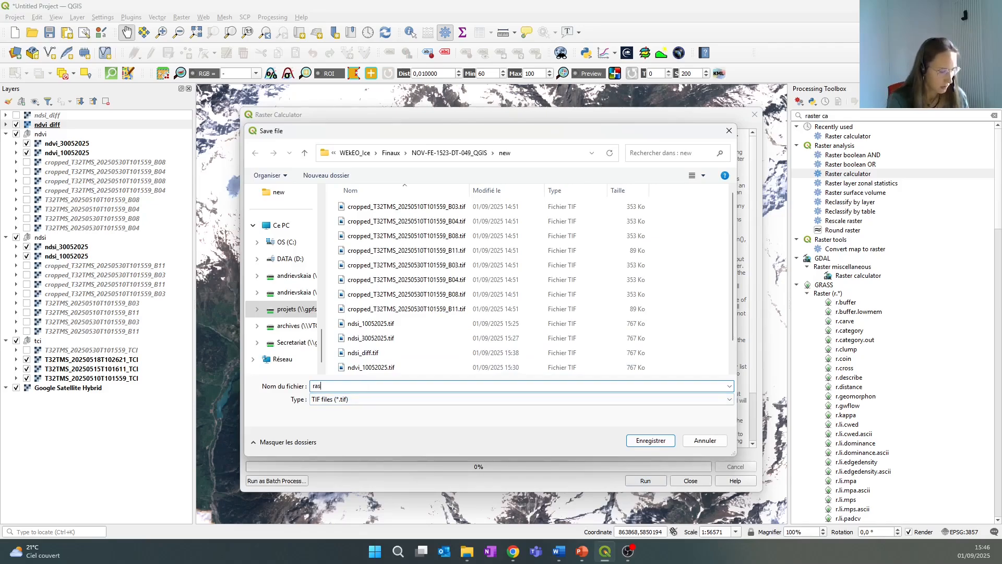
text(ter_fil)
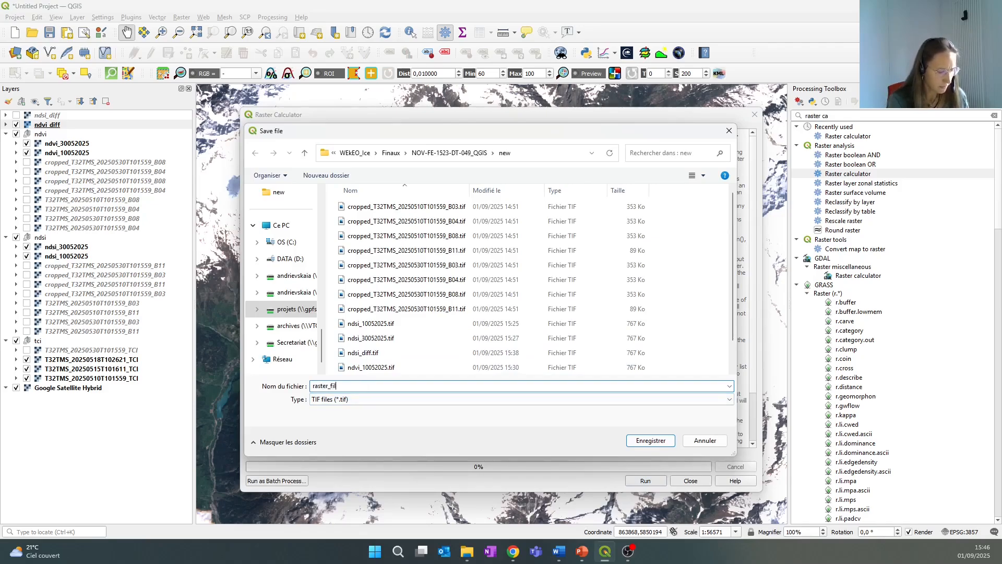
text(tered)
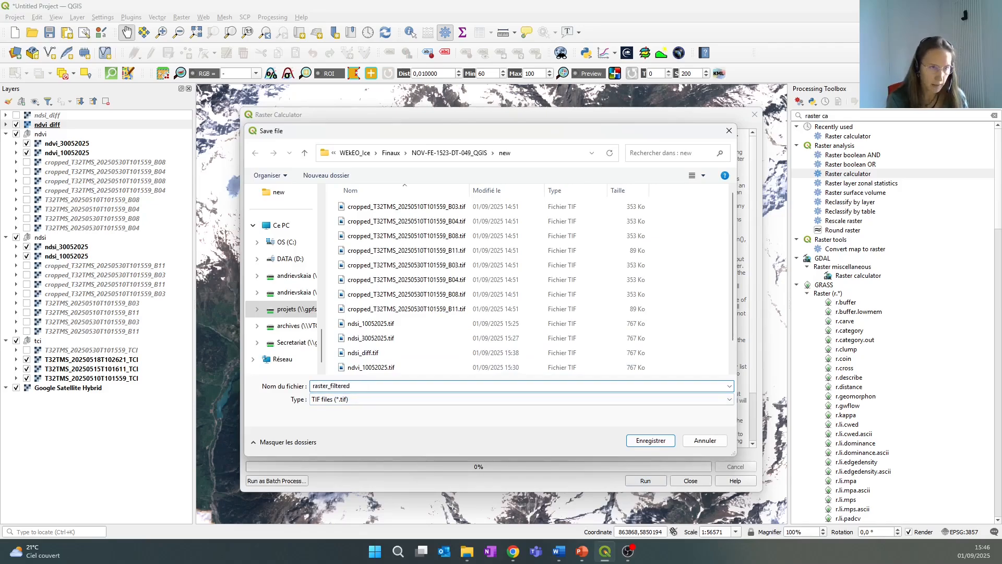
click(649, 440)
click(649, 485)
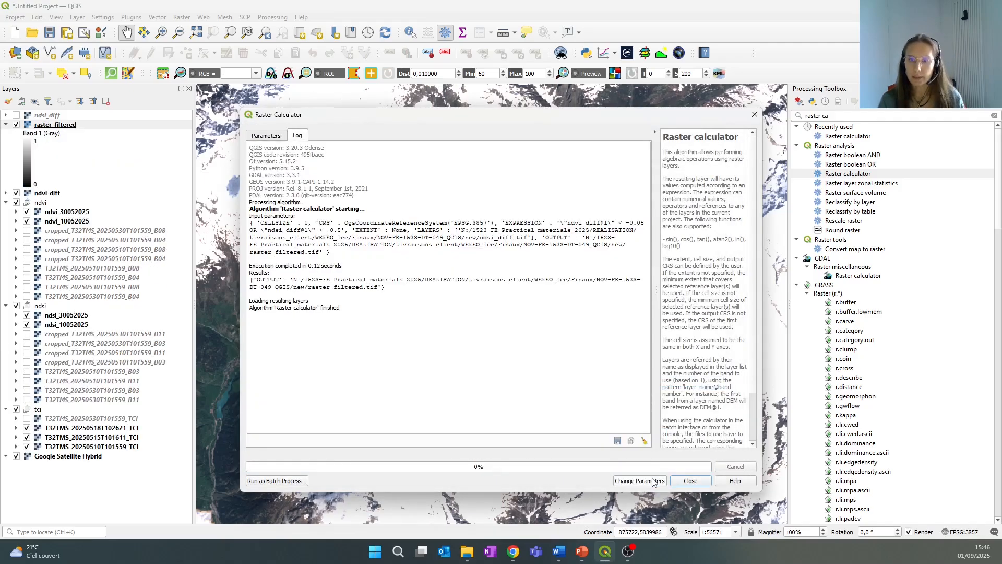
click(694, 483)
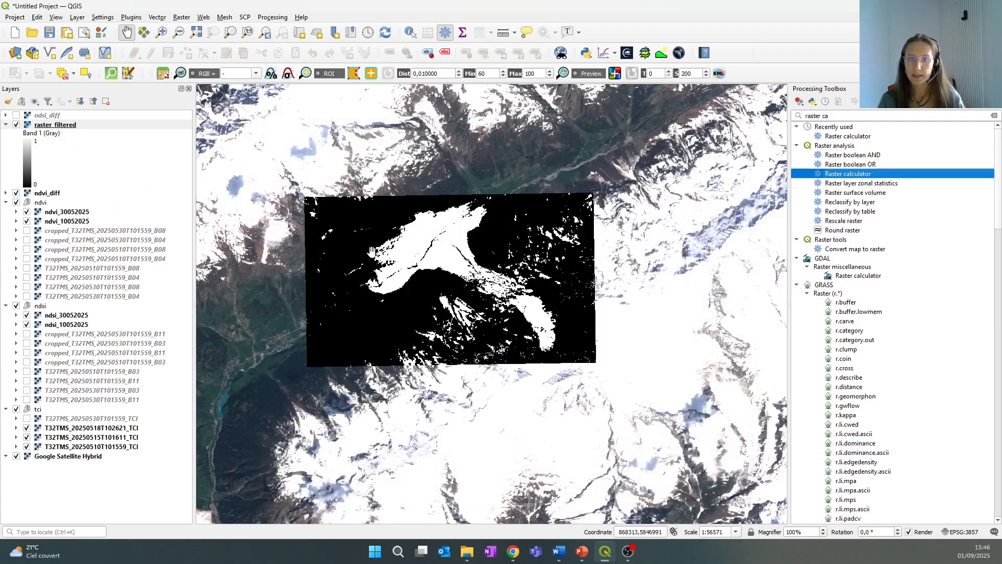
Move the raster_filtered layer above ndsi_diff and examine its black-and-white mask on the map
drag(62, 126, 62, 112)
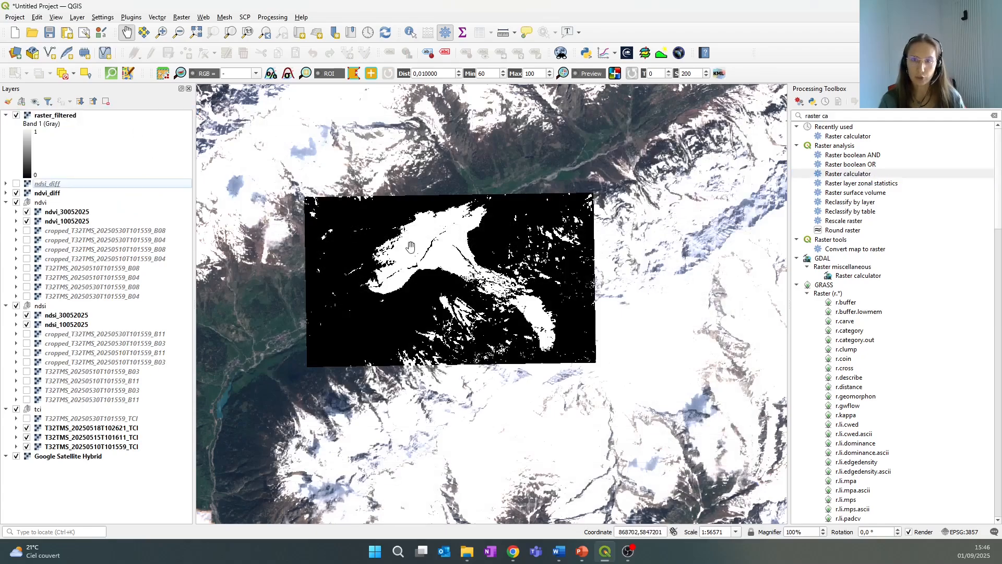
drag(535, 262, 524, 251)
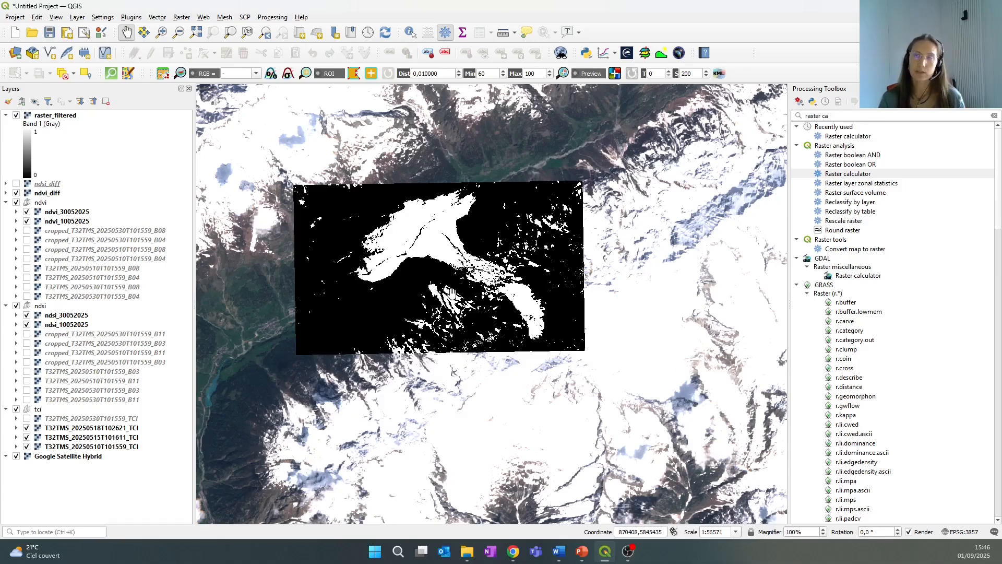
drag(505, 261, 504, 246)
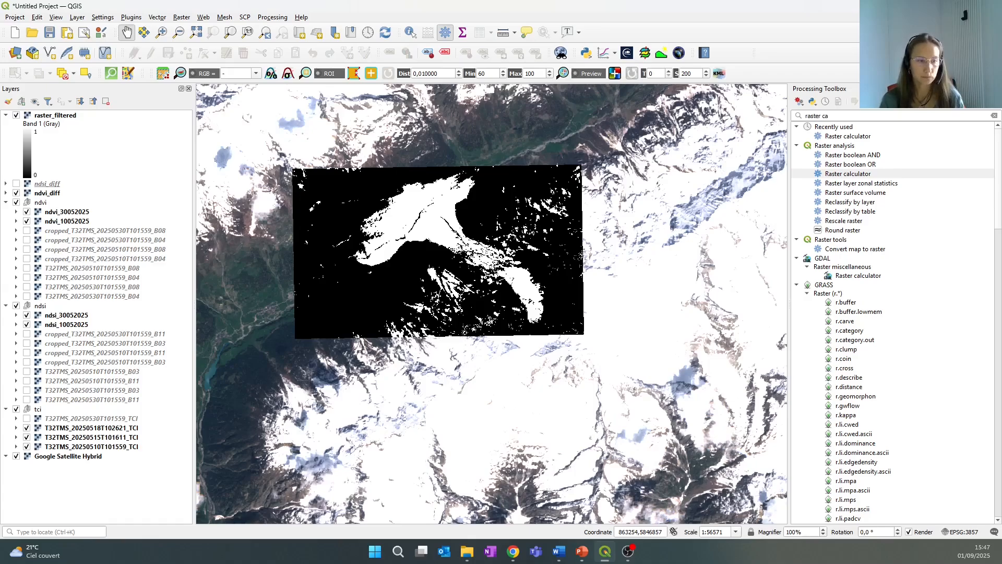
drag(459, 259, 500, 295)
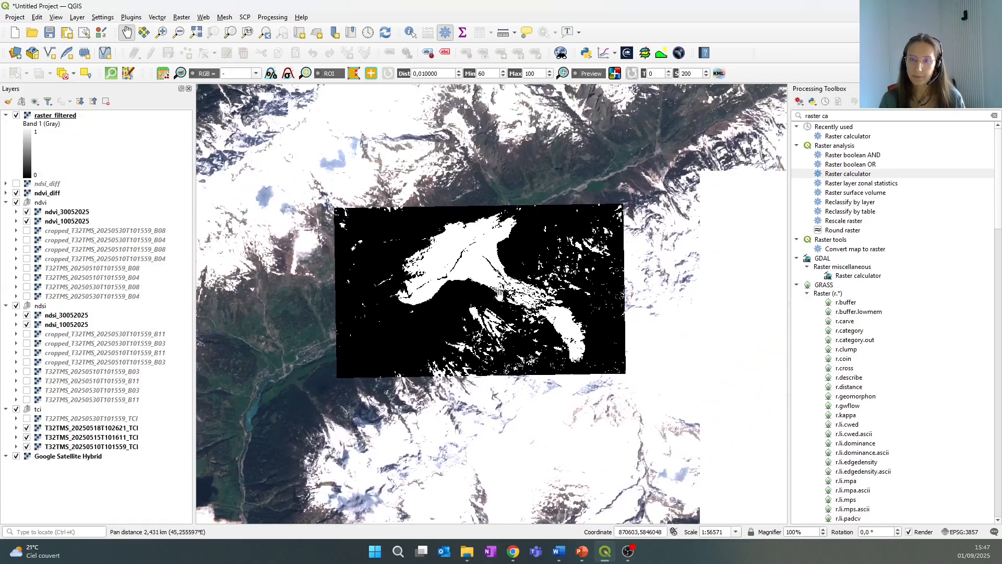
Set up Polygonize (Raster to Vector) on band 1 of raster_filtered, naming the field to create drop
click(181, 20)
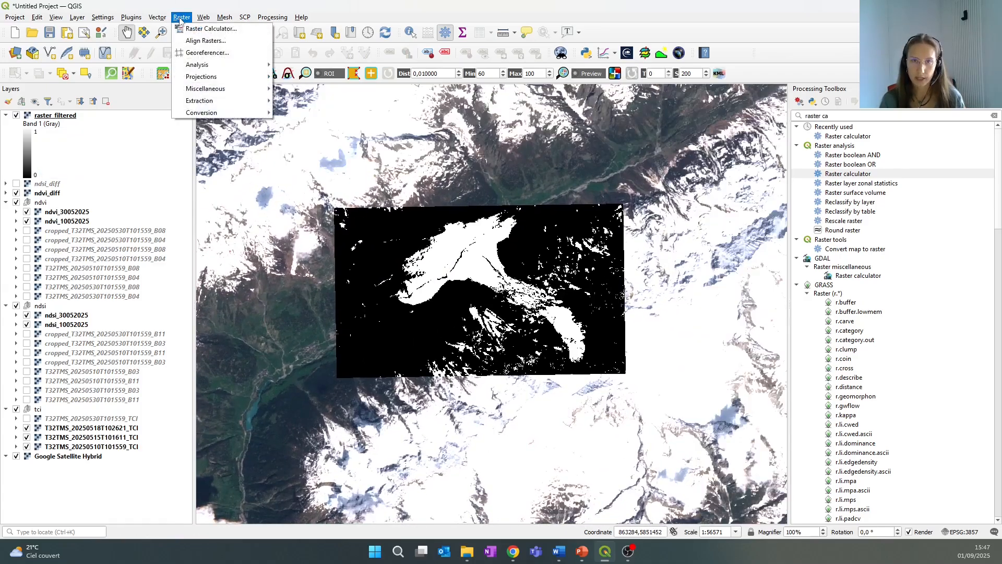
mouse_move(216, 113)
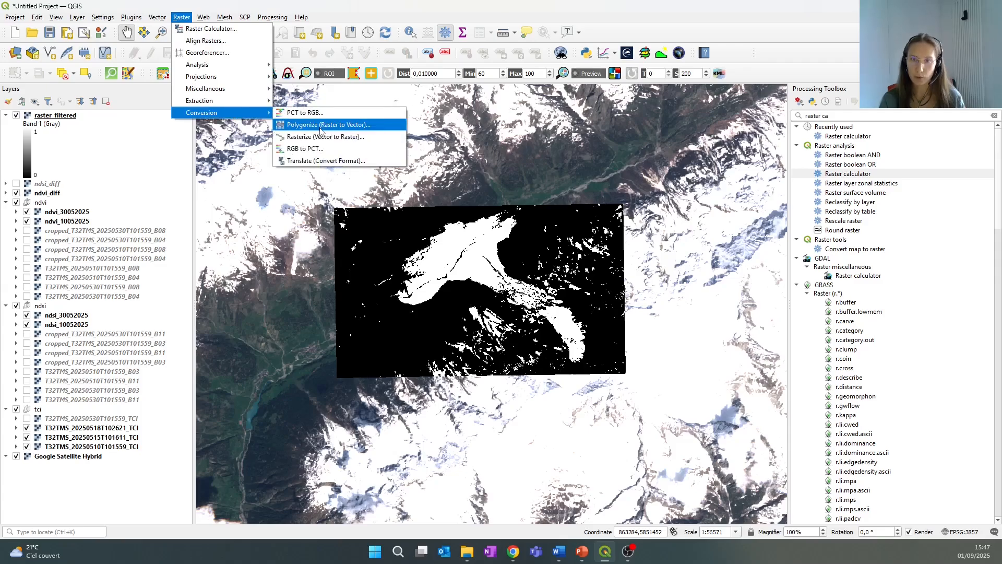
click(321, 128)
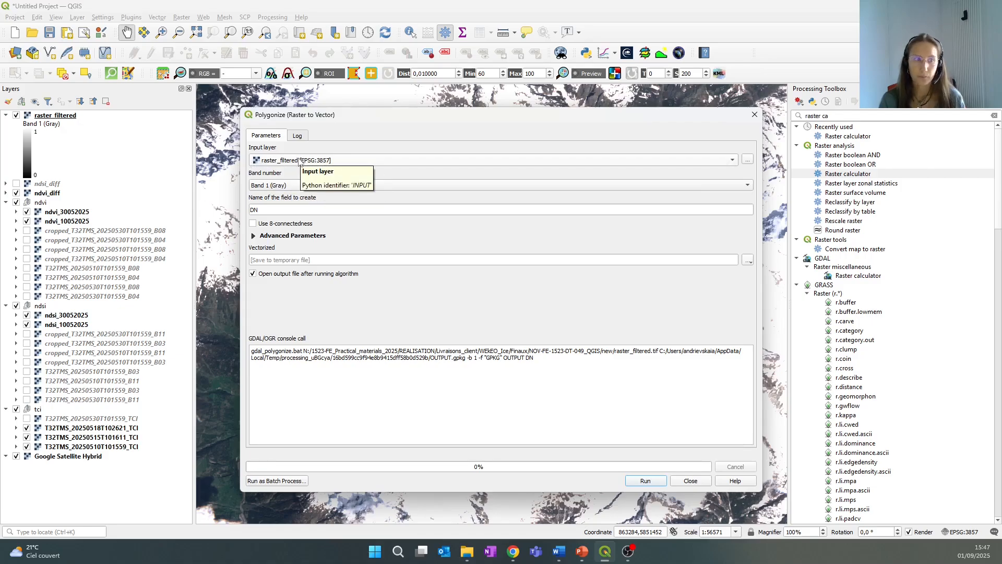
double_click(290, 209)
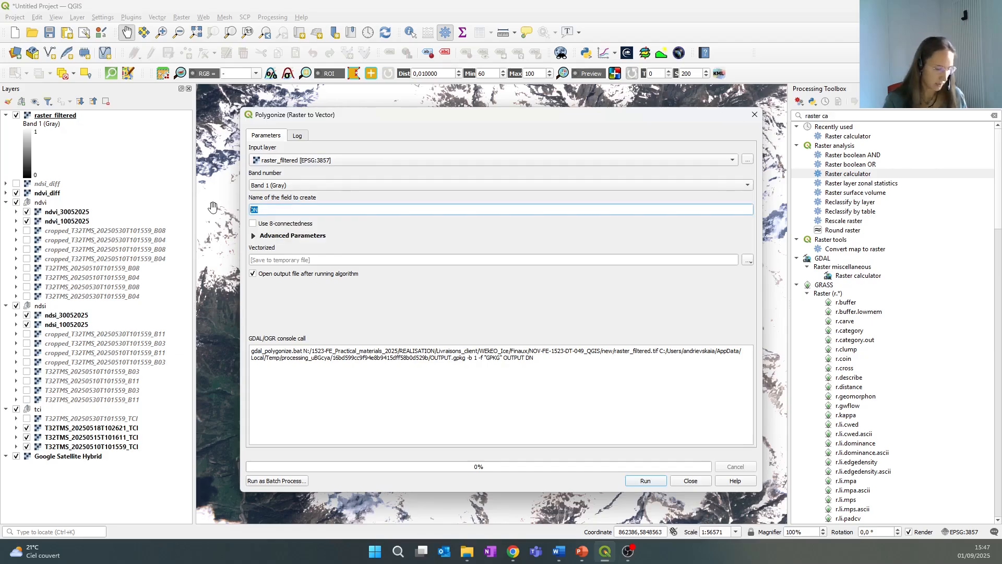
text(drop)
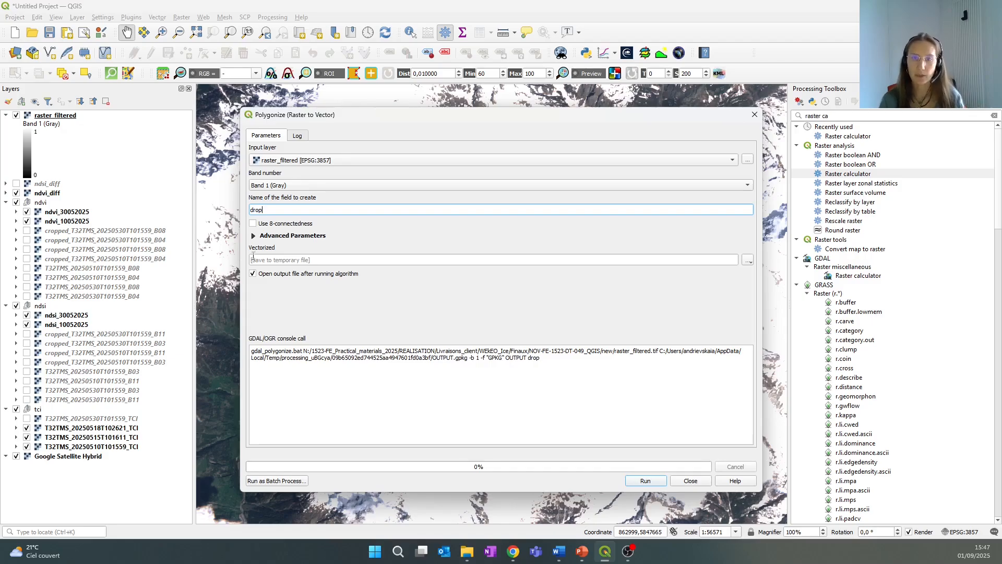
Set the vectorized output to a shapefile named raster_vector in the new folder, run the conversion and close the dialog
click(748, 259)
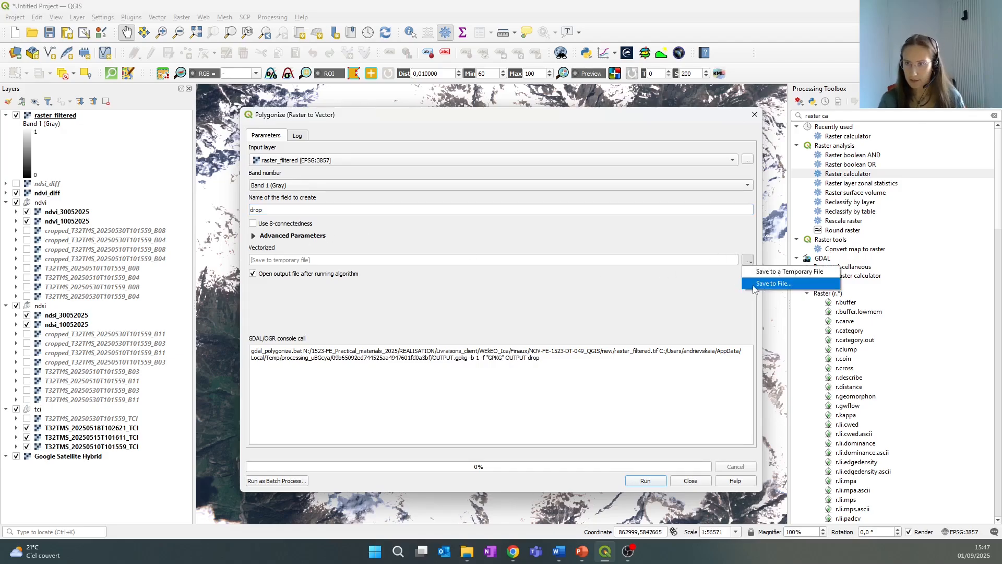
click(762, 283)
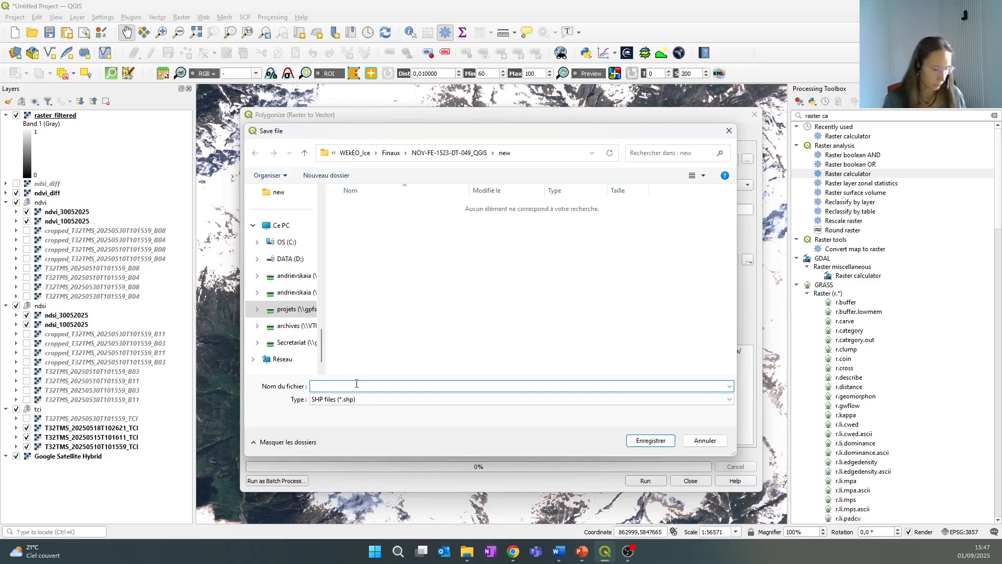
text(rs)
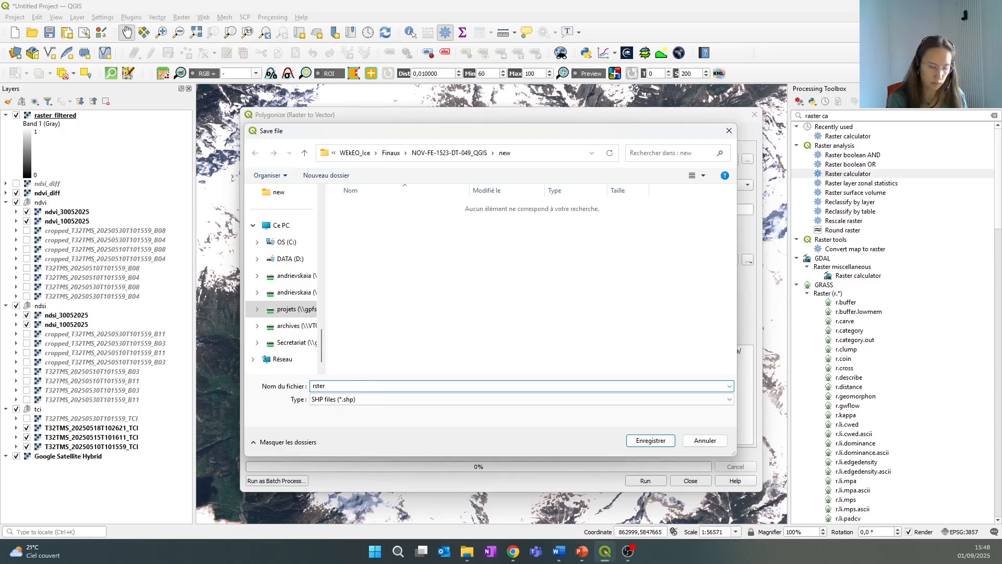
key(BackSpace)
text(a)
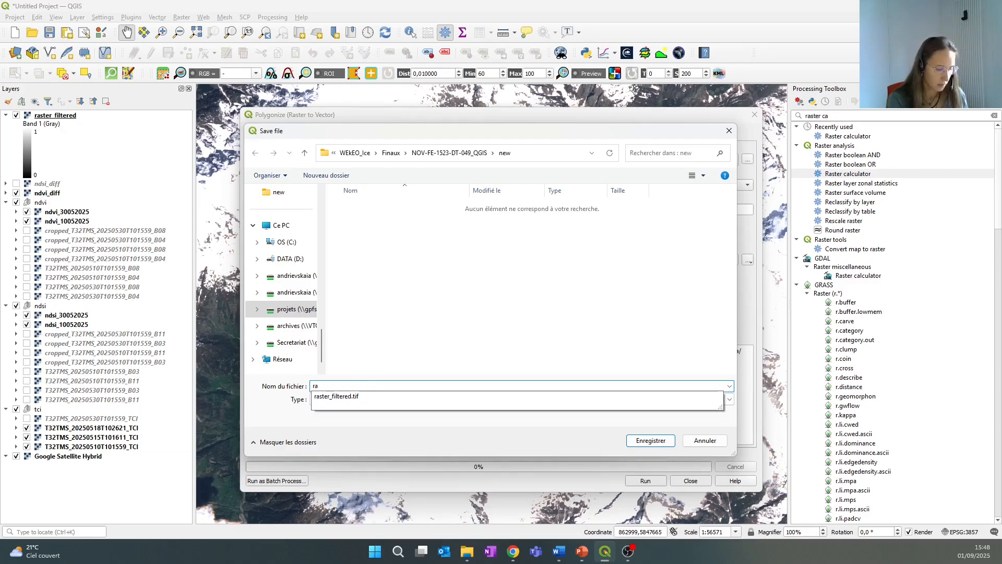
text(st)
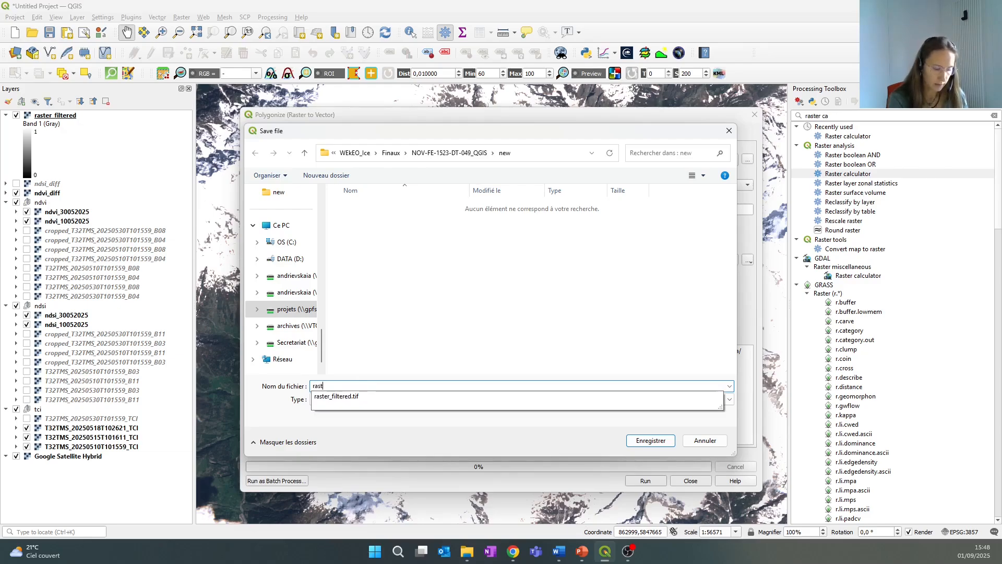
text(er_)
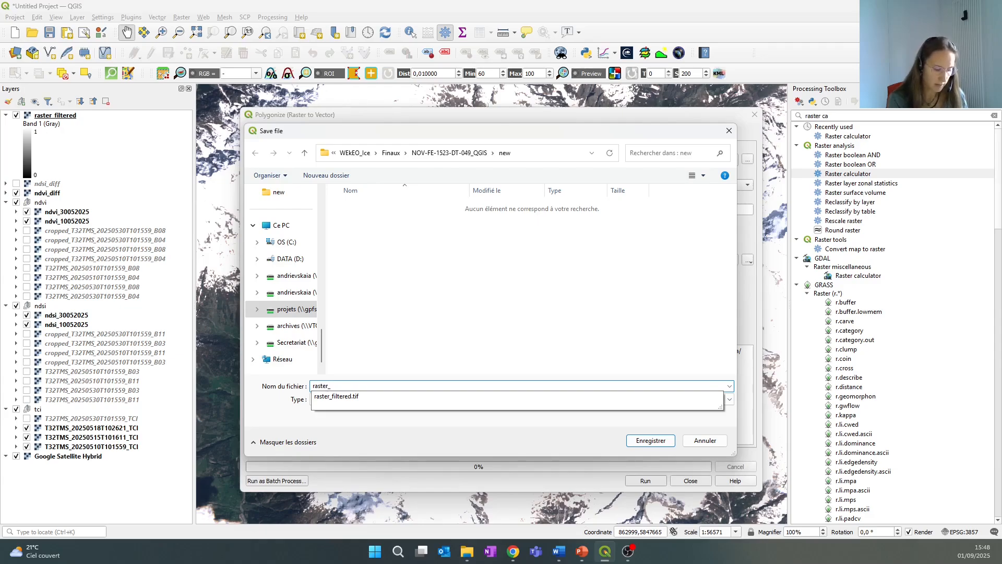
text(vector)
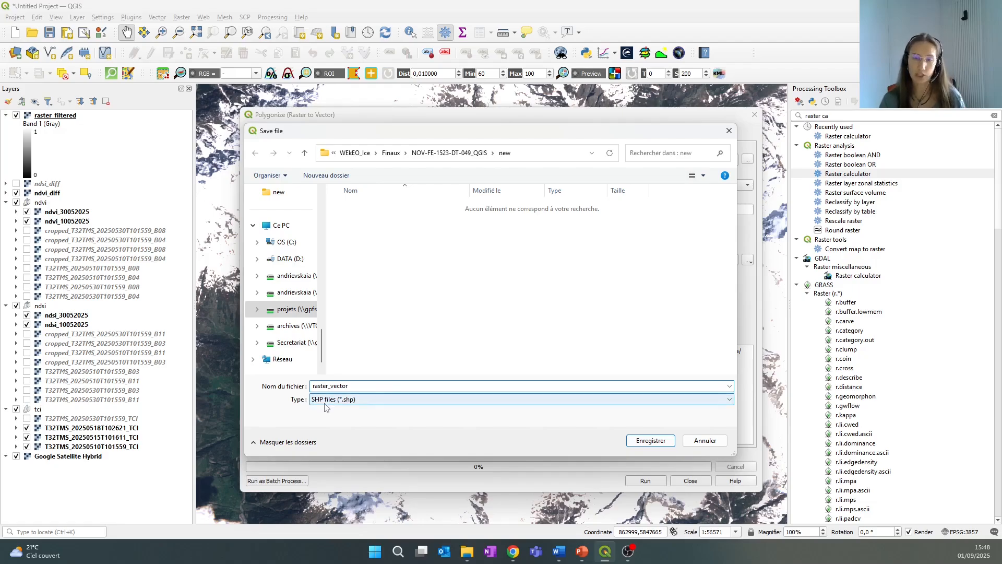
click(638, 442)
click(645, 480)
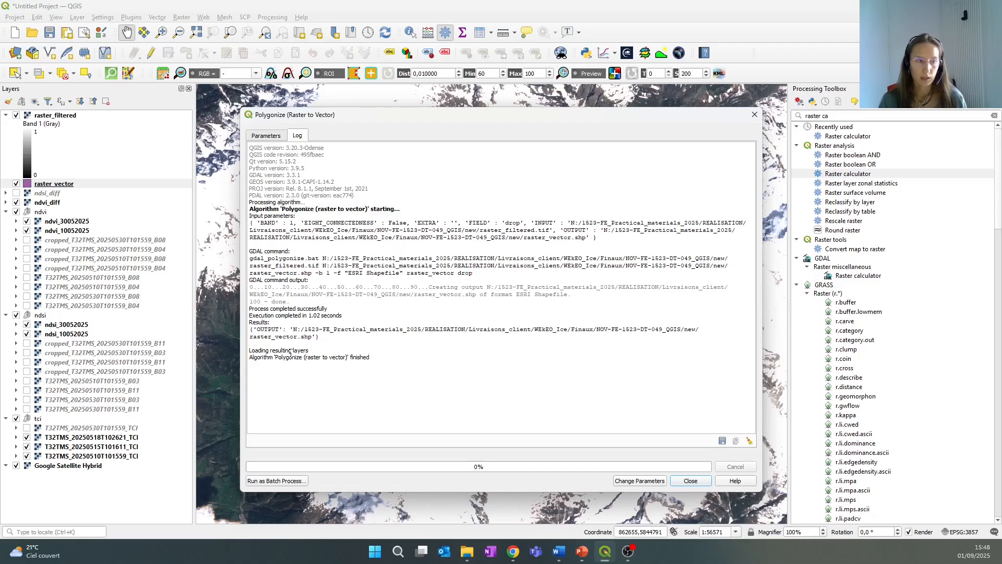
click(690, 480)
Move the raster_vector layer above raster_filtered and collapse the raster_filtered legend
drag(49, 183, 57, 117)
click(6, 125)
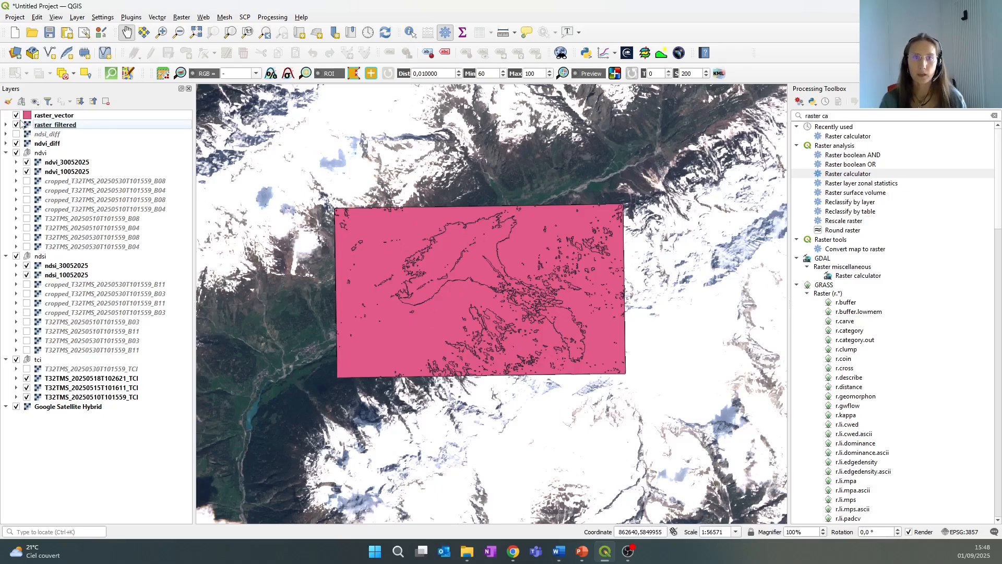
drag(581, 315, 580, 314)
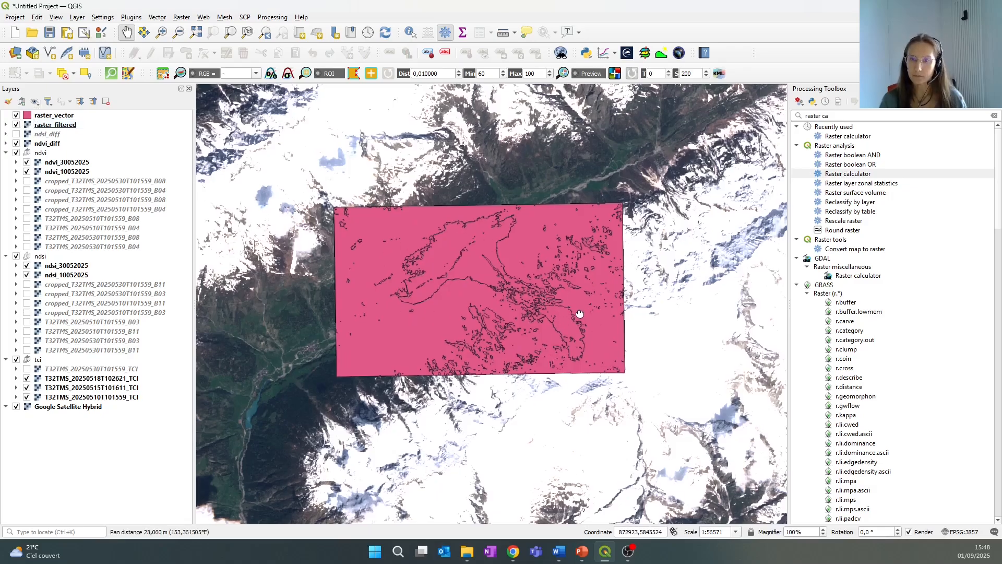
Open the attribute table of the raster_vector layer
right_click(67, 119)
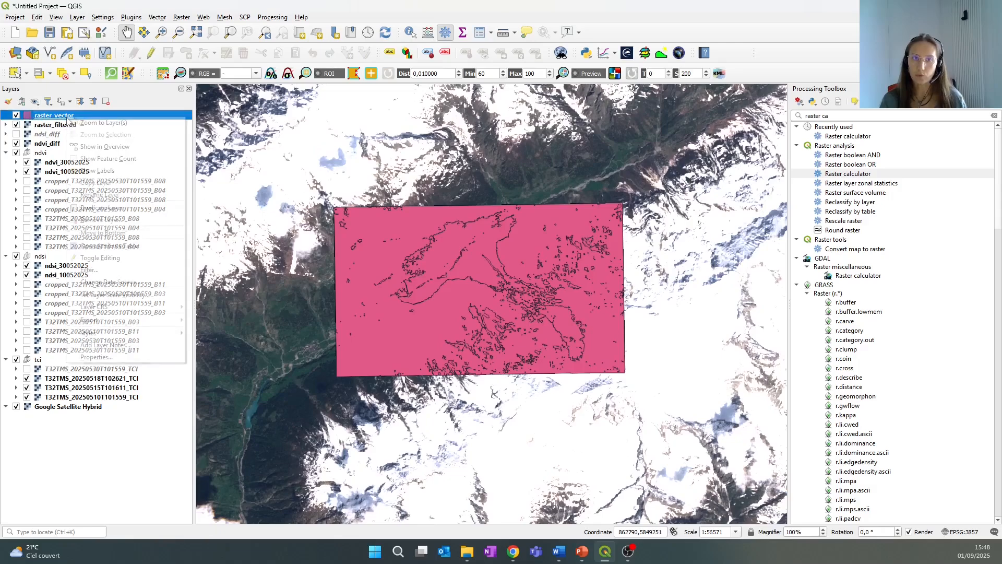
click(99, 245)
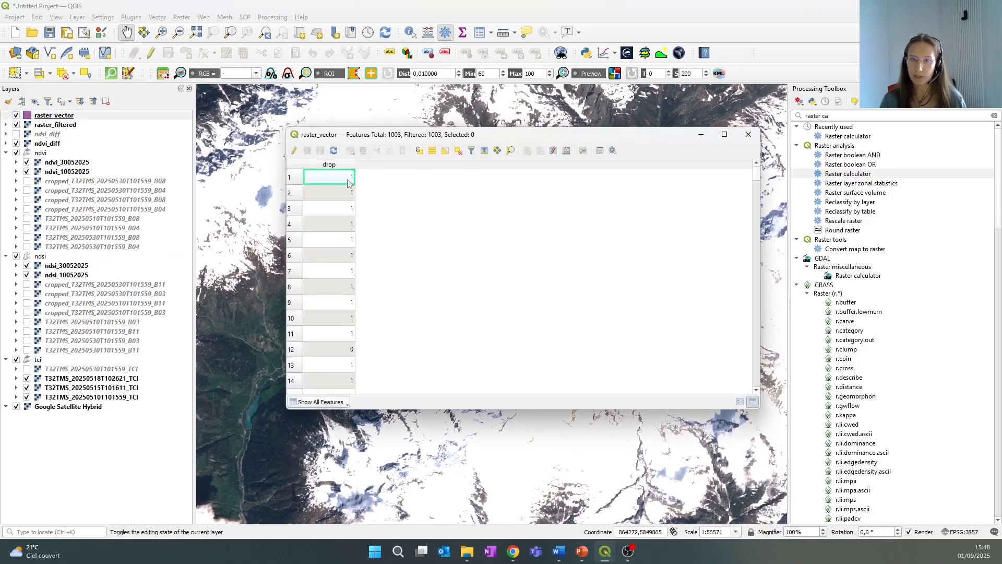
Review the drop values in the attribute table, close it, and compare the raster_vector polygons with the raster_filtered layer beneath
scroll(339, 220, down, 16)
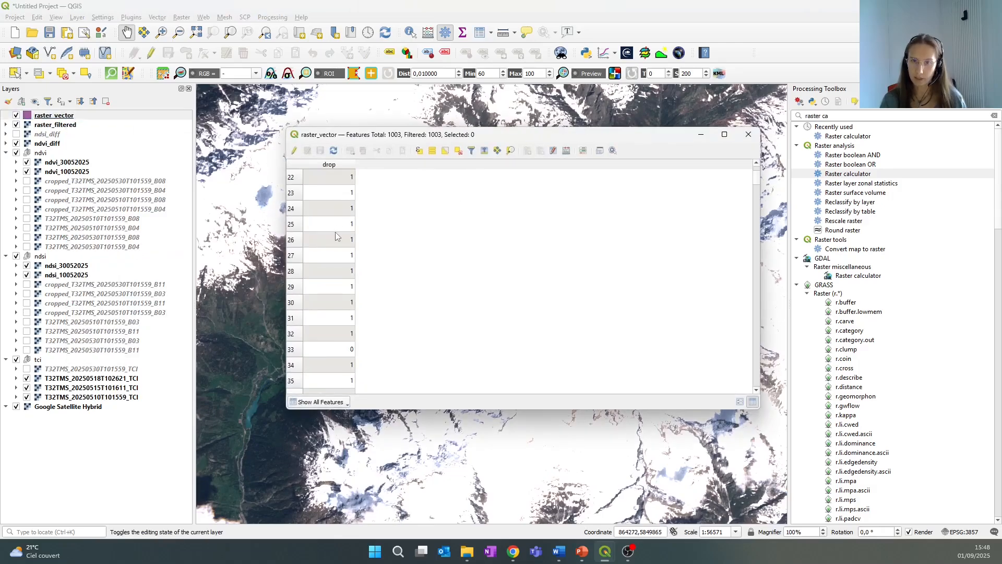
click(749, 135)
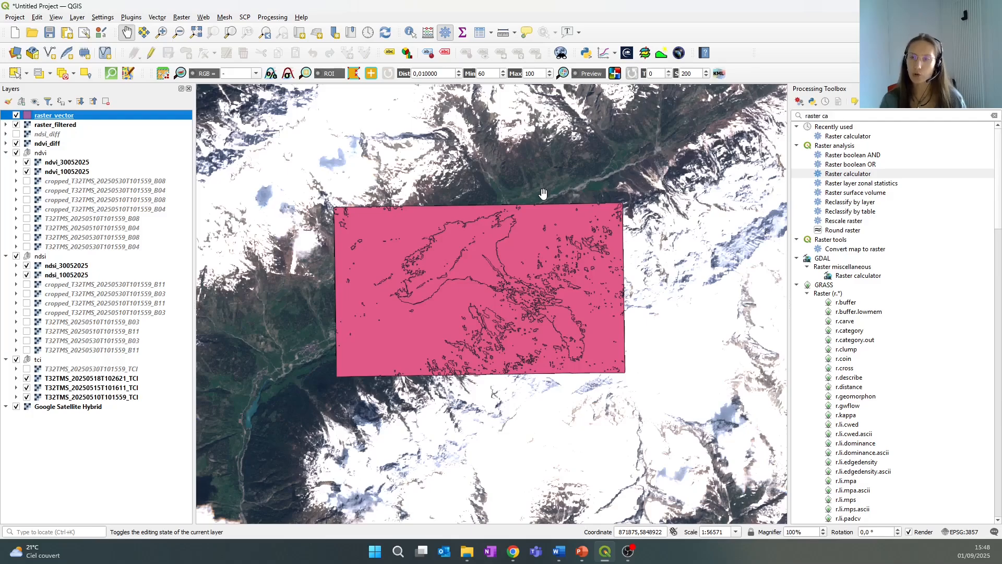
click(16, 115)
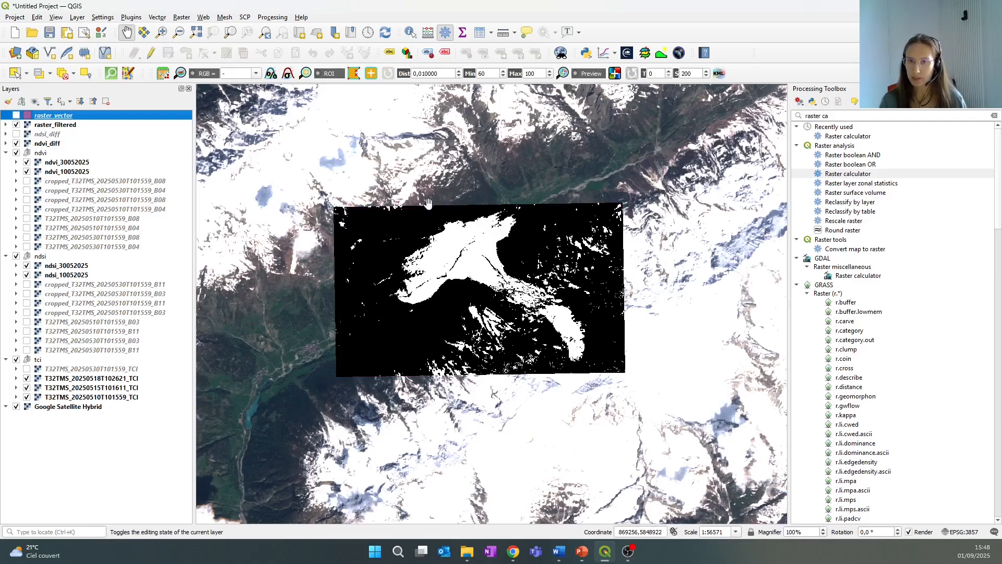
click(16, 115)
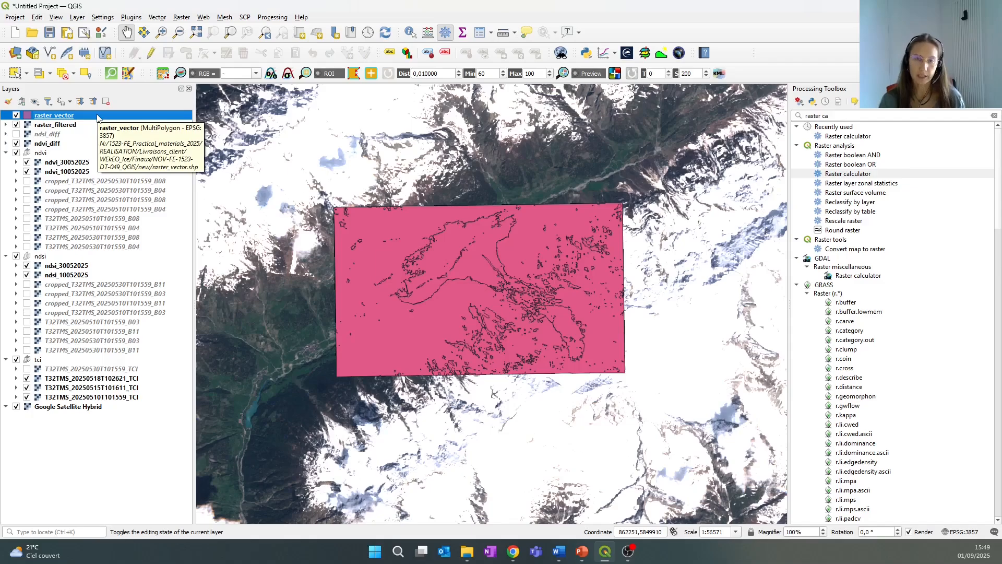
Filter the raster_vector layer with the expression "drop" = 1
right_click(97, 117)
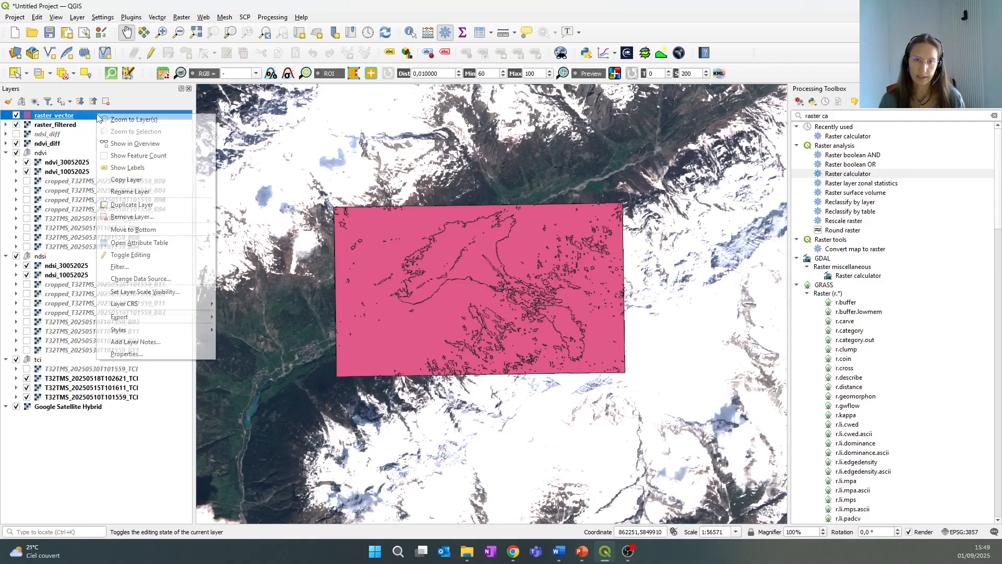
click(159, 266)
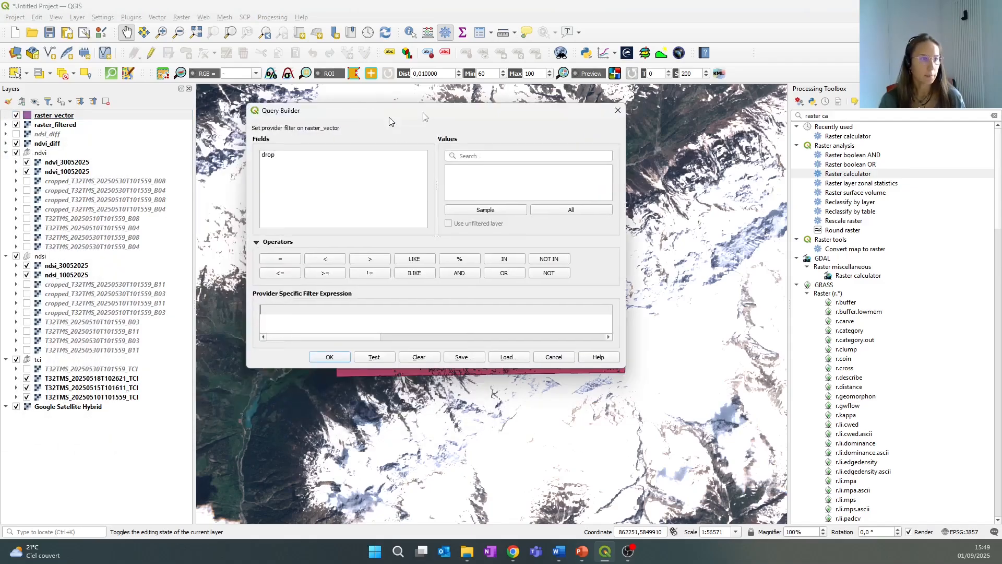
double_click(334, 156)
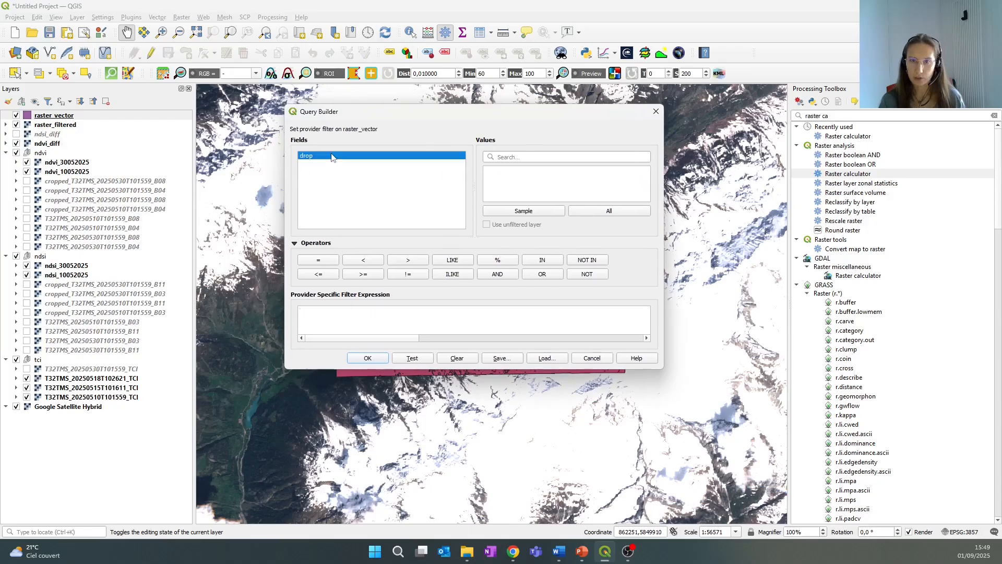
click(322, 264)
text(1)
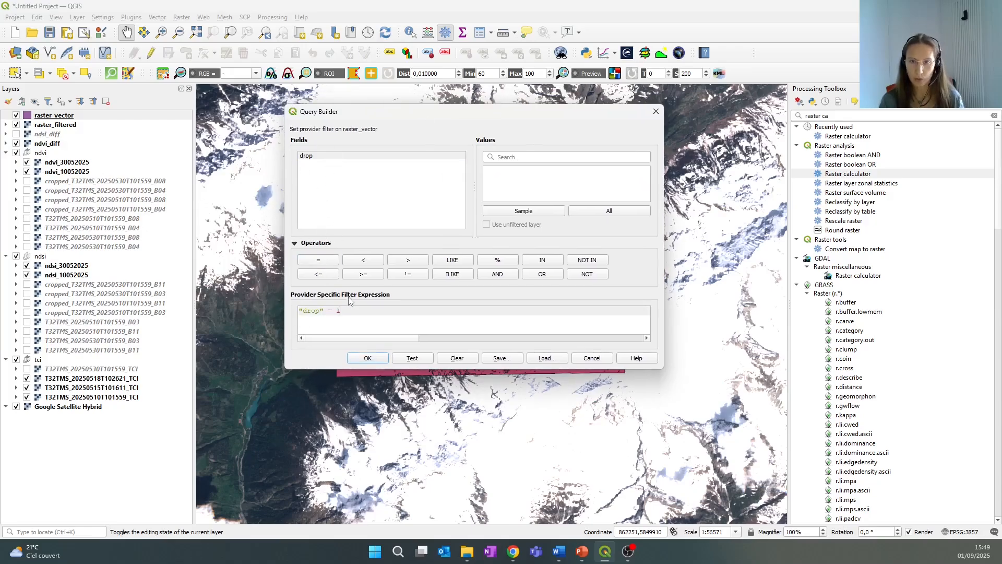
click(372, 359)
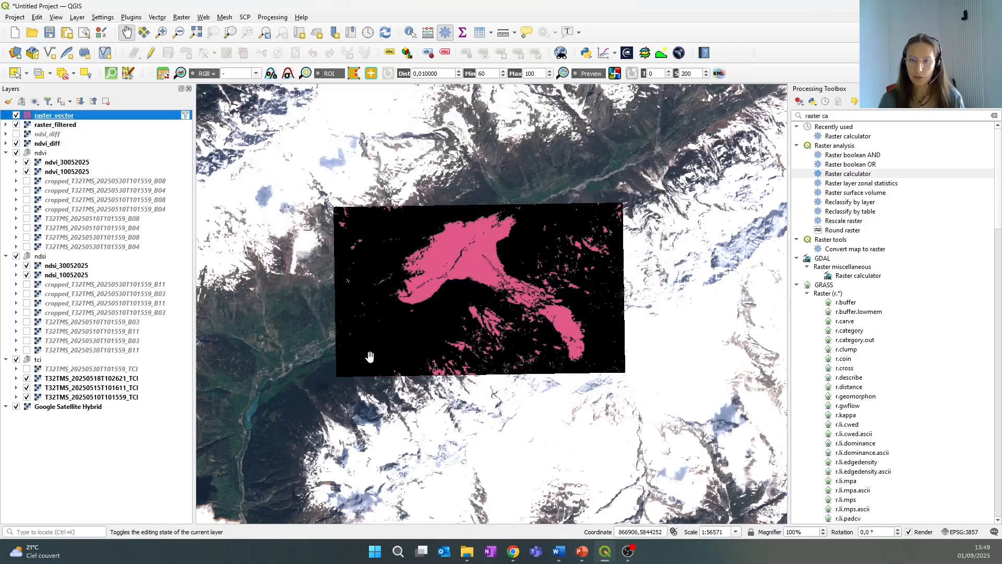
Hide the raster_filtered and ndvi_diff layers and the ndvi and ndsi groups
click(17, 124)
click(16, 143)
click(16, 153)
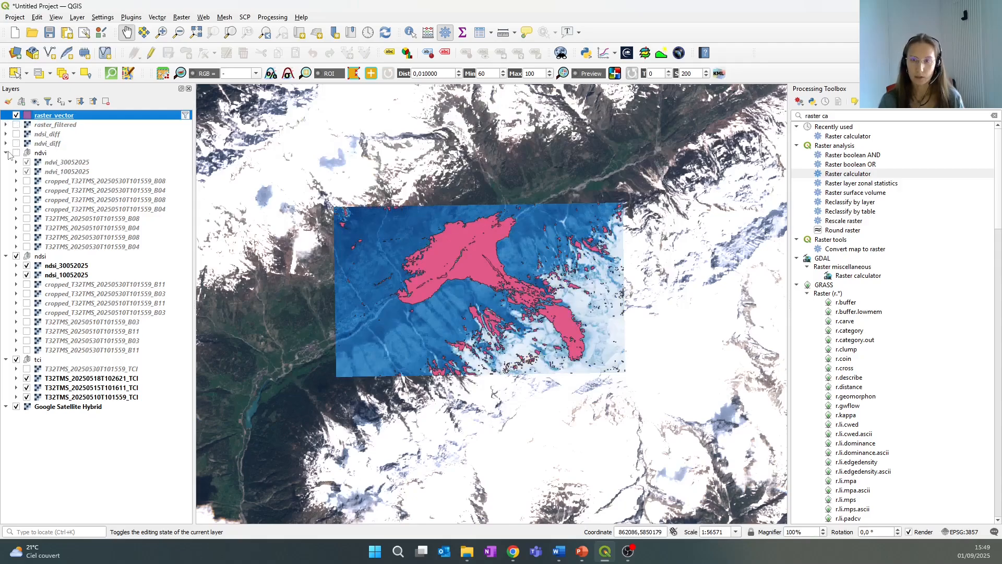
click(16, 255)
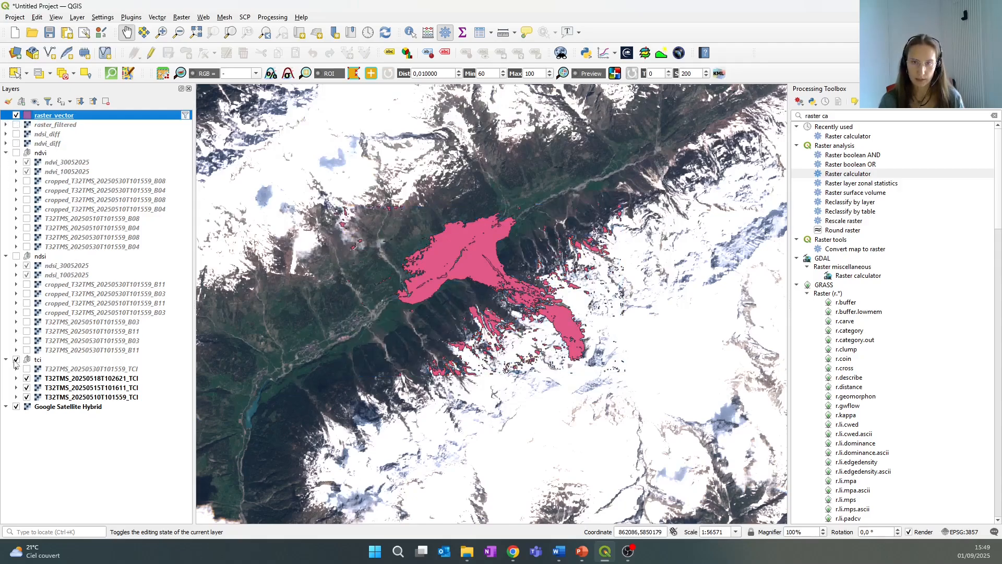
Examine the filtered polygons against the Google Satellite Hybrid basemap and the tci imagery, leaving the tci group visible
click(16, 361)
click(16, 360)
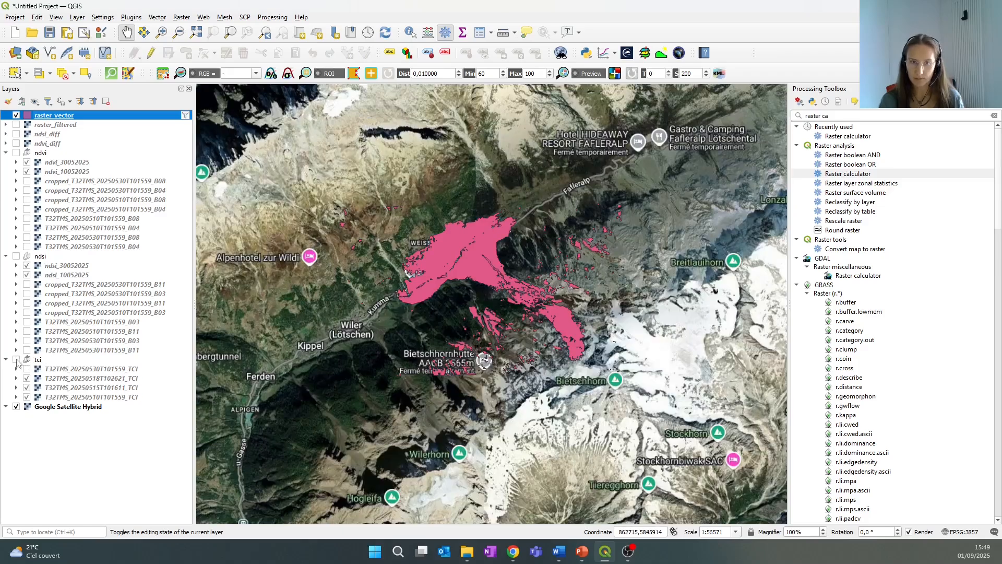
drag(595, 258, 588, 252)
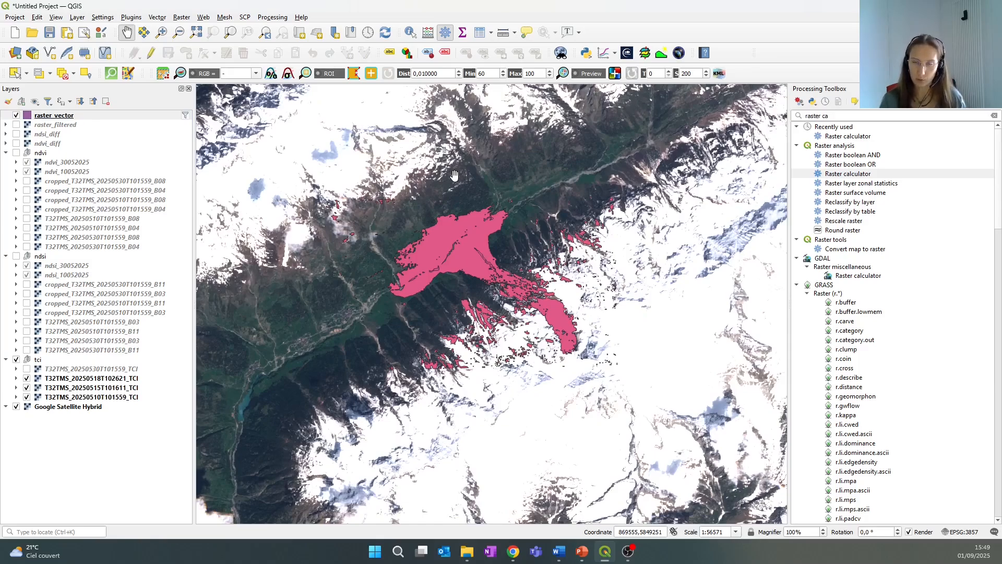
scroll(423, 235, up, 1)
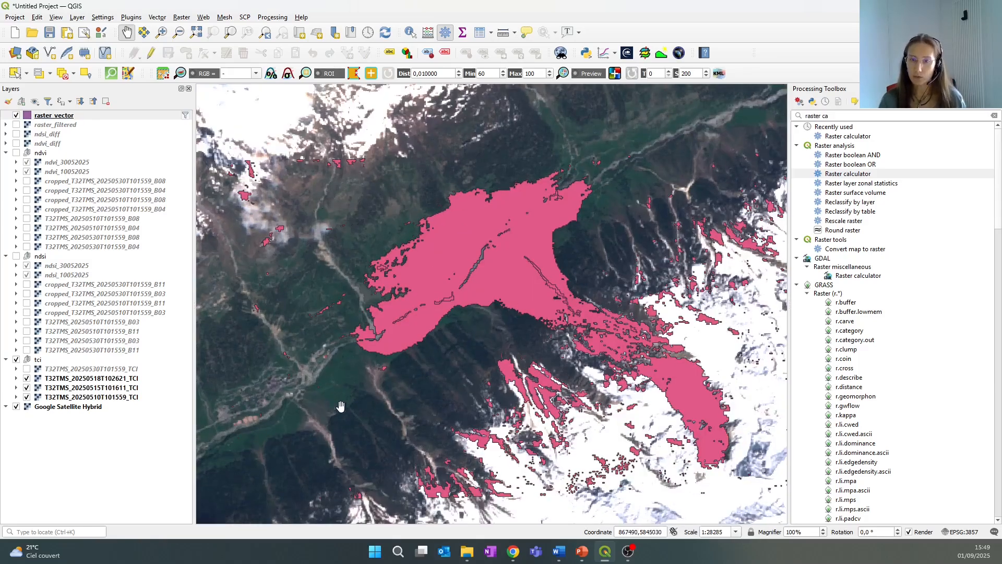
drag(461, 253, 450, 220)
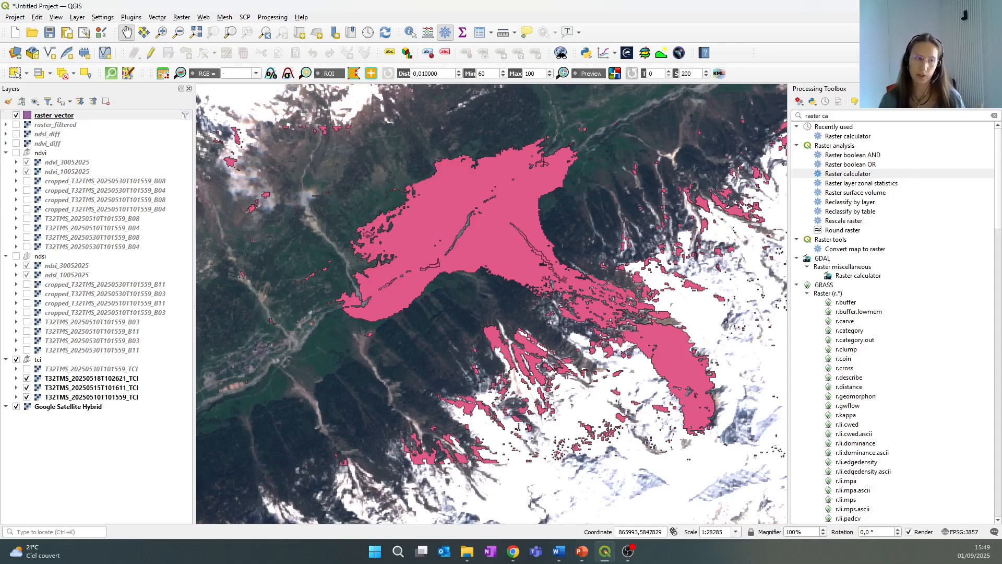
drag(415, 275, 368, 268)
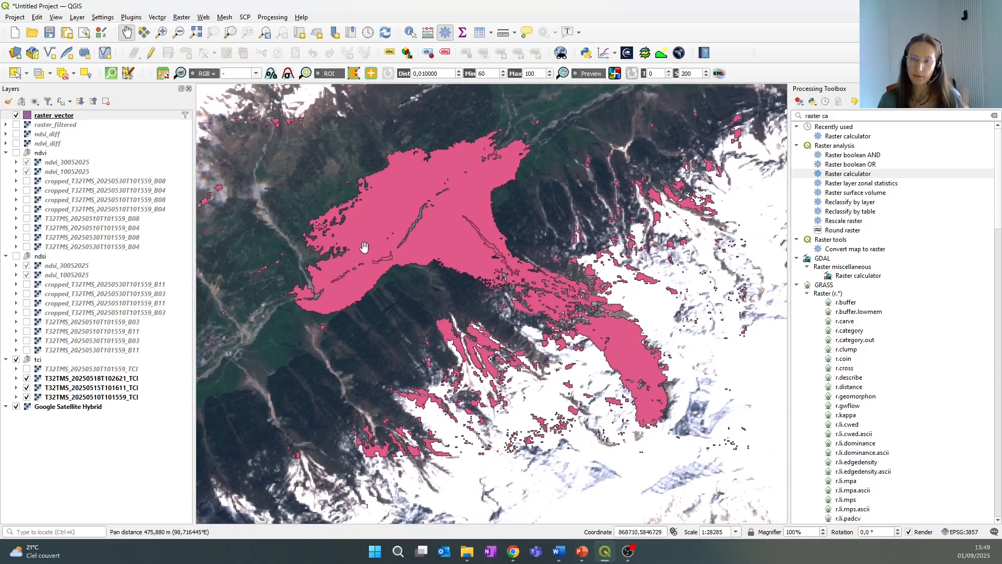
scroll(437, 232, down, 1)
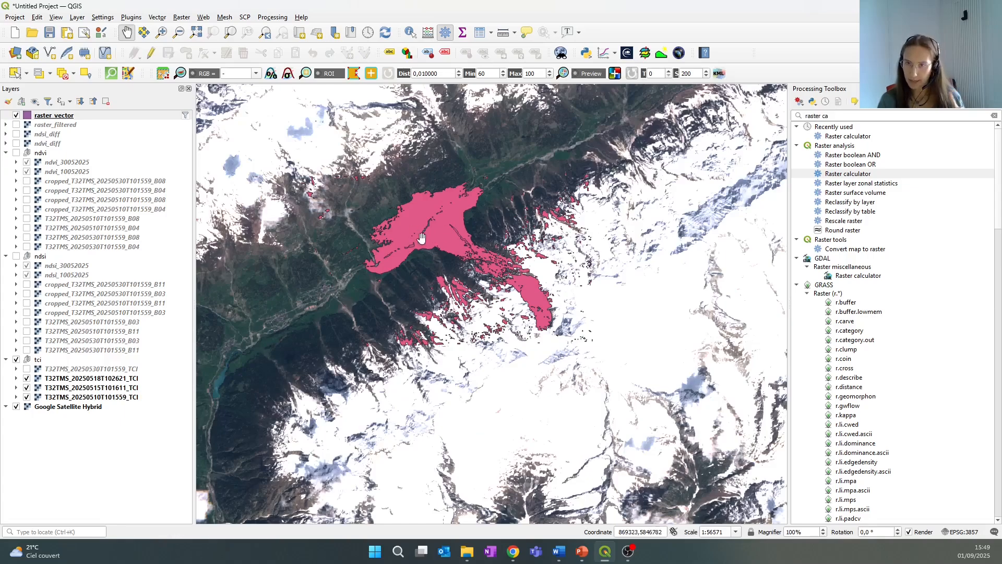
drag(489, 243, 517, 251)
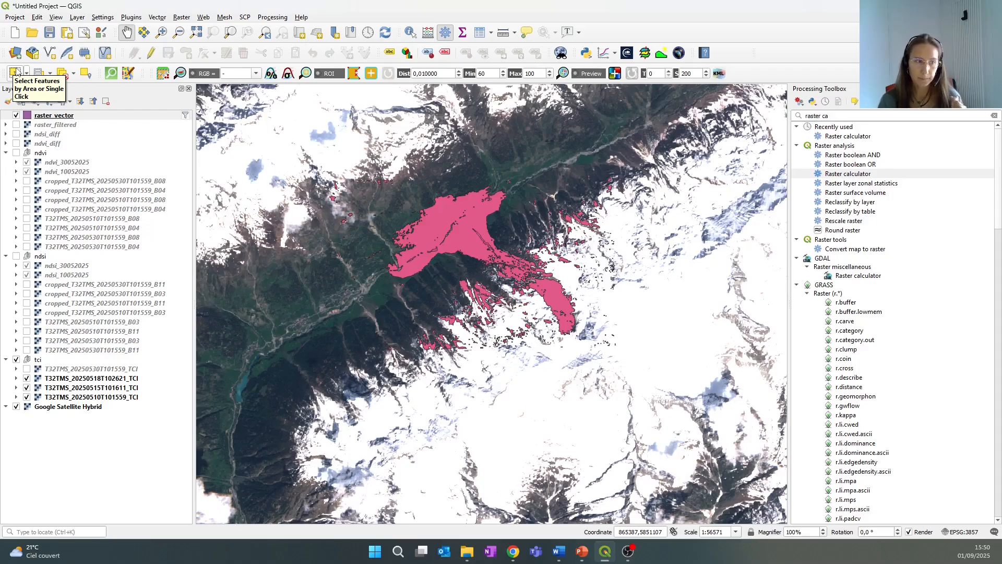
Select the large continuous raster_vector polygon covering the valley floor and the slope above, and inspect its edges
click(16, 72)
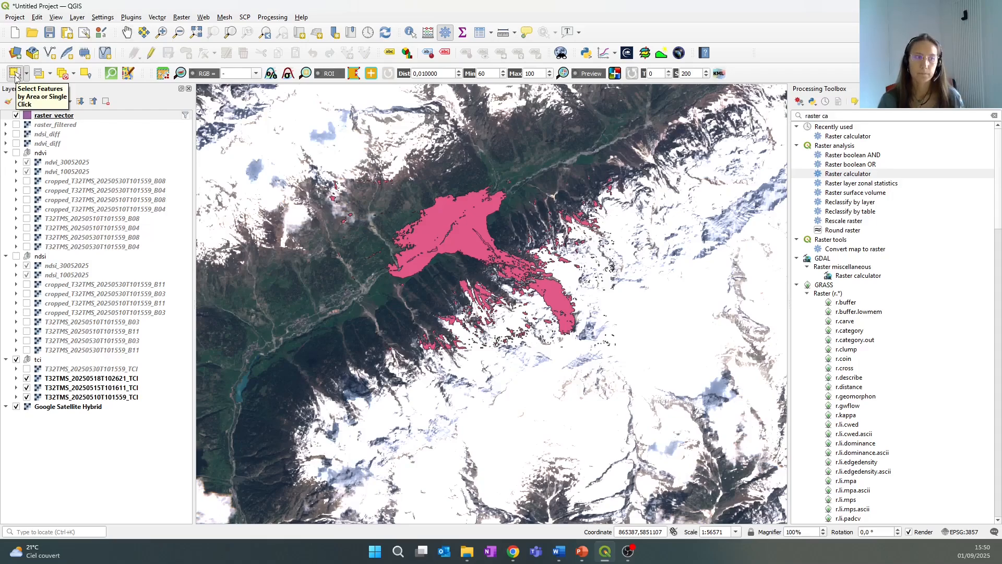
click(468, 242)
scroll(512, 271, up, 1)
scroll(393, 274, down, 1)
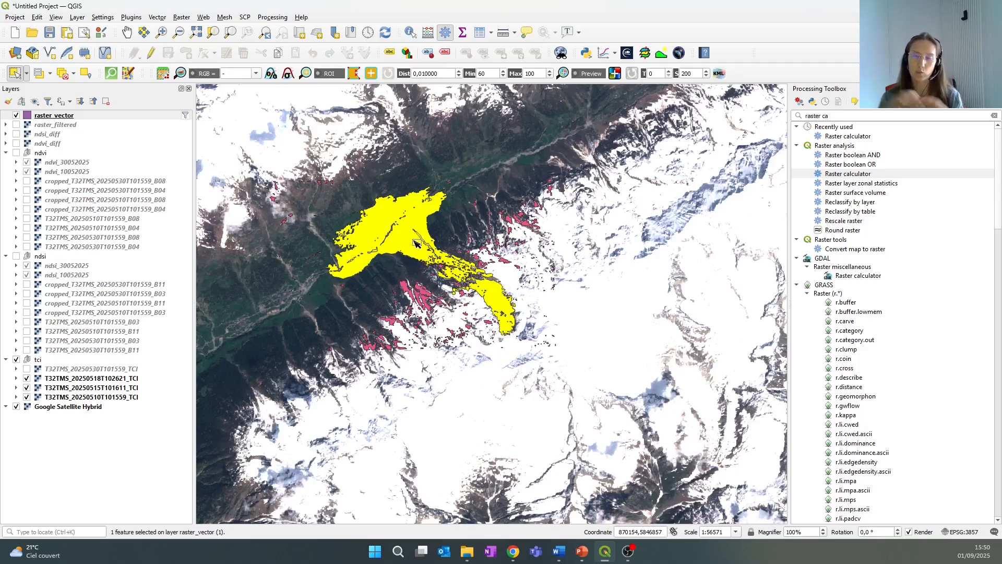
scroll(455, 222, up, 2)
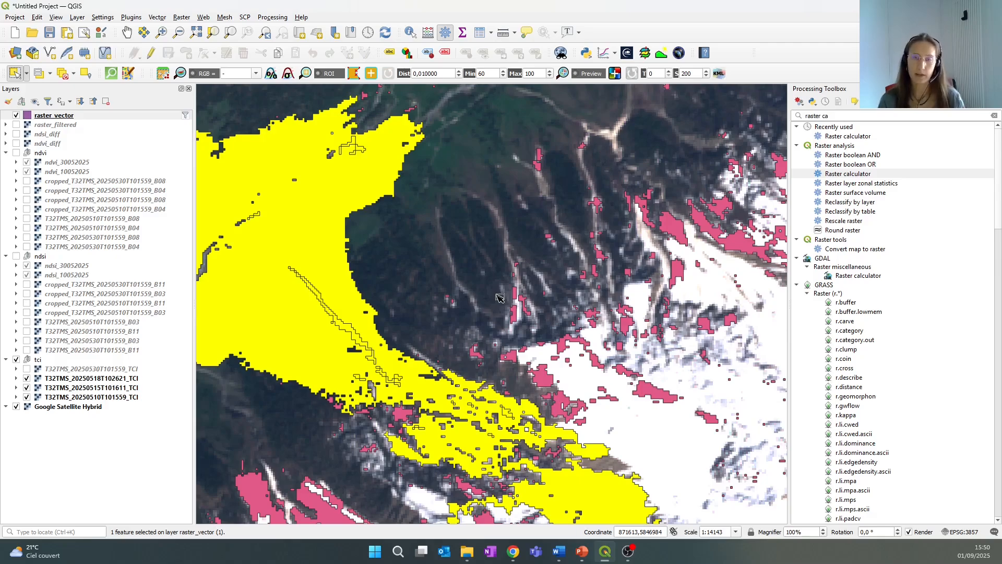
scroll(500, 298, down, 1)
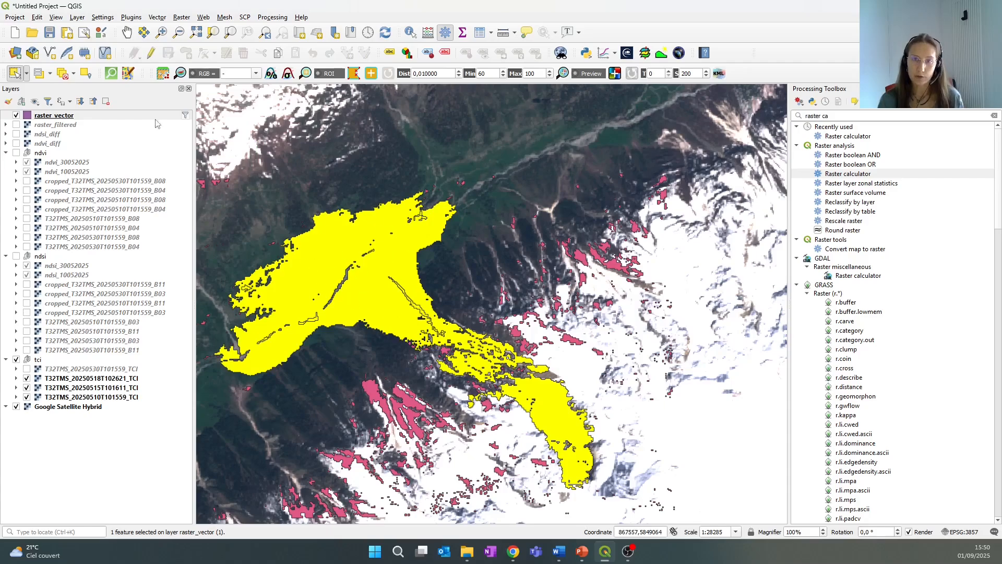
Export only the selected raster_vector feature as an ESRI Shapefile named collapse_area in the medit/new folder, adding it to the map
right_click(91, 119)
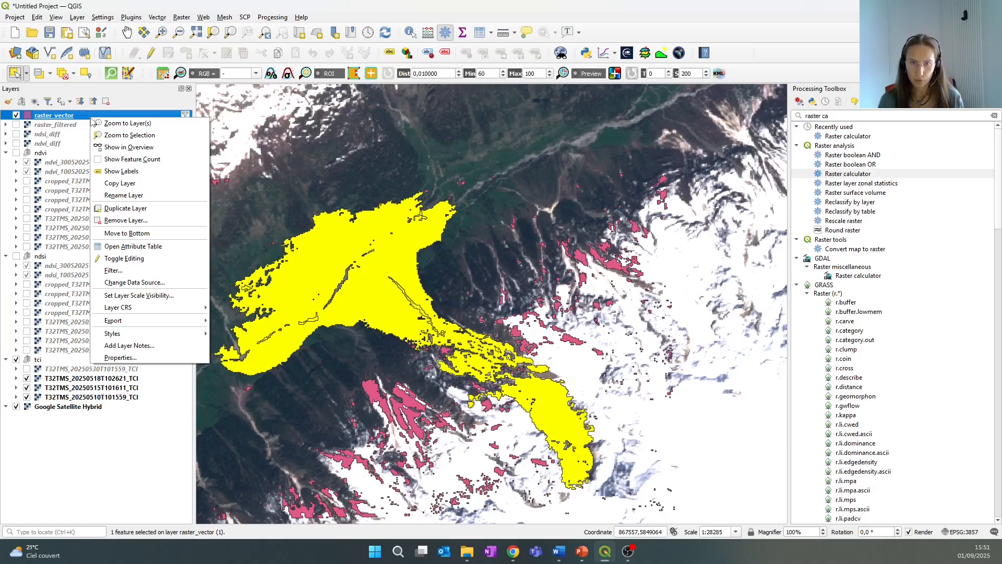
mouse_move(201, 325)
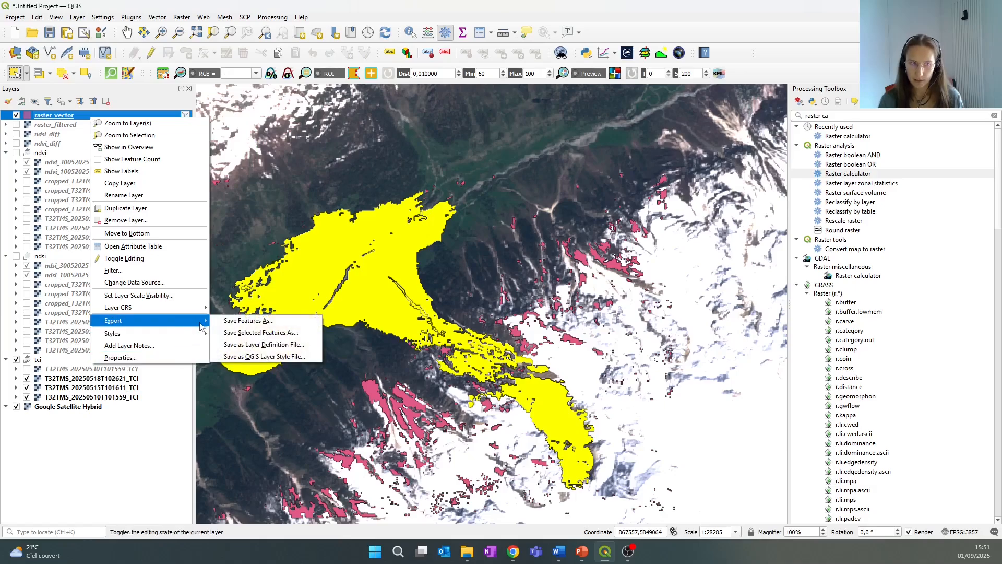
click(258, 331)
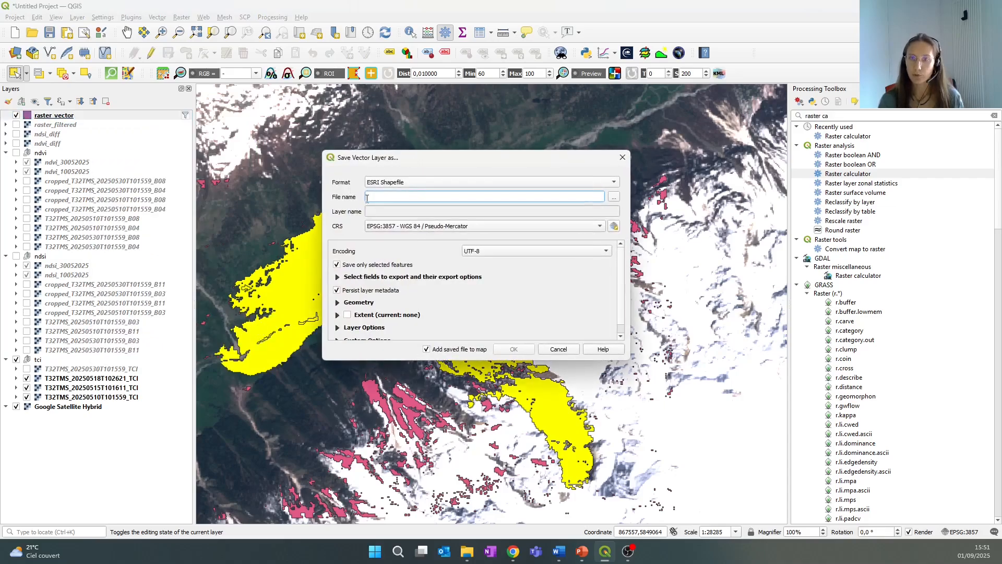
drag(466, 157, 479, 143)
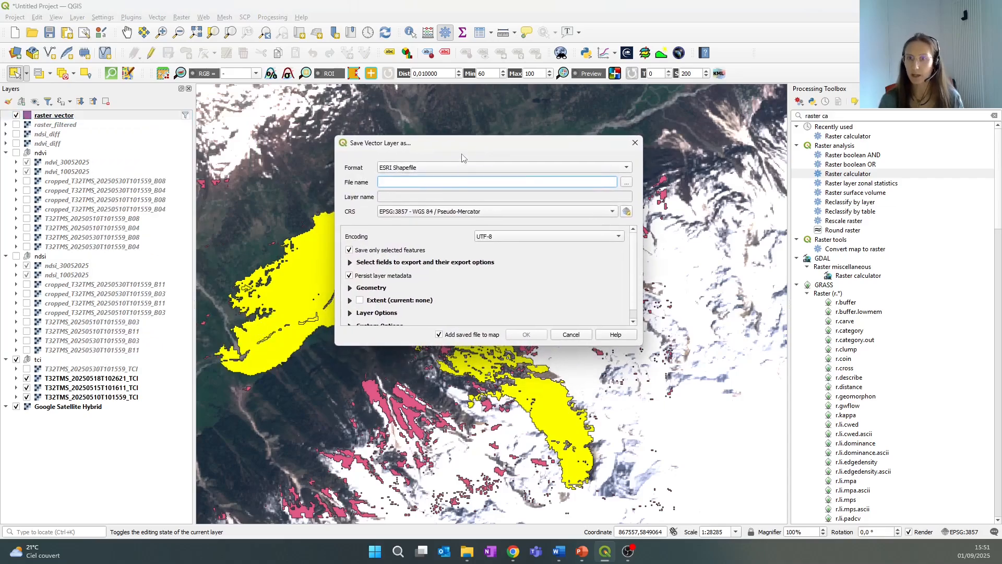
click(626, 182)
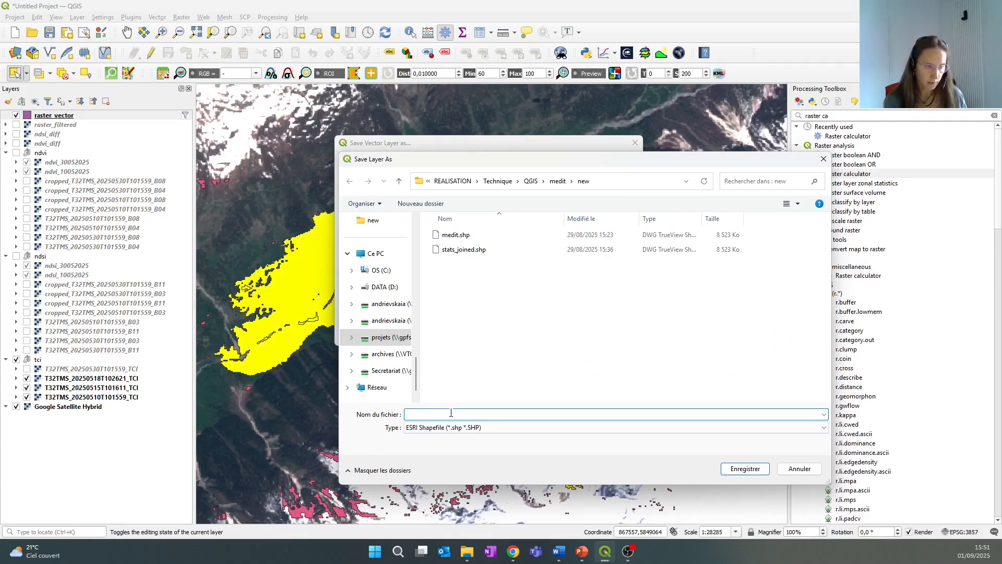
text(collapse)
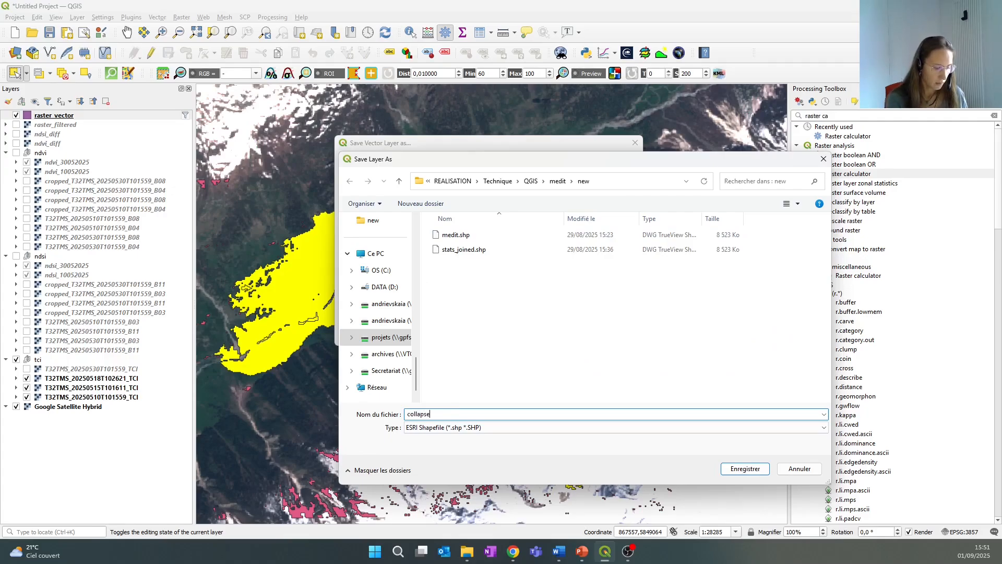
text(_area)
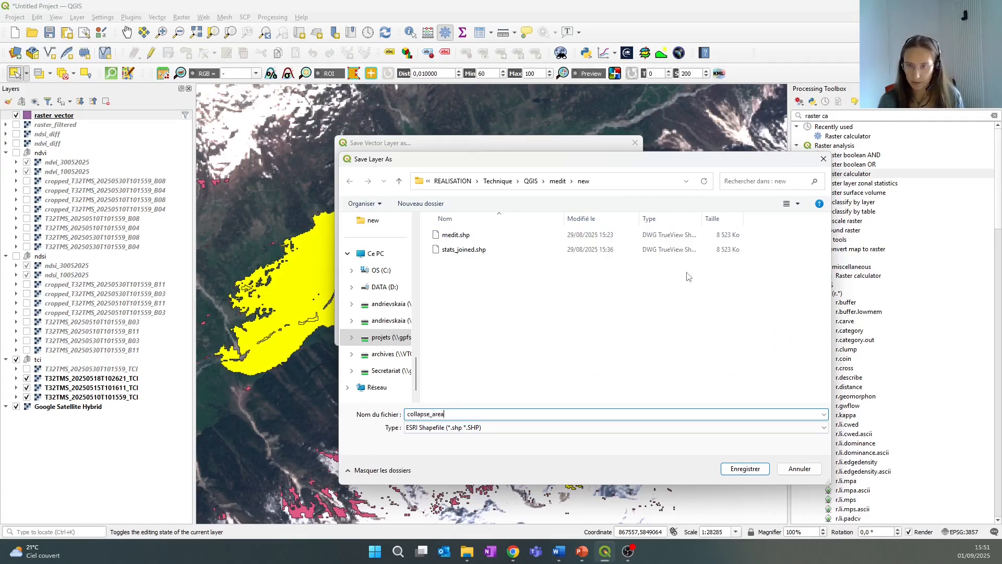
click(747, 470)
click(527, 335)
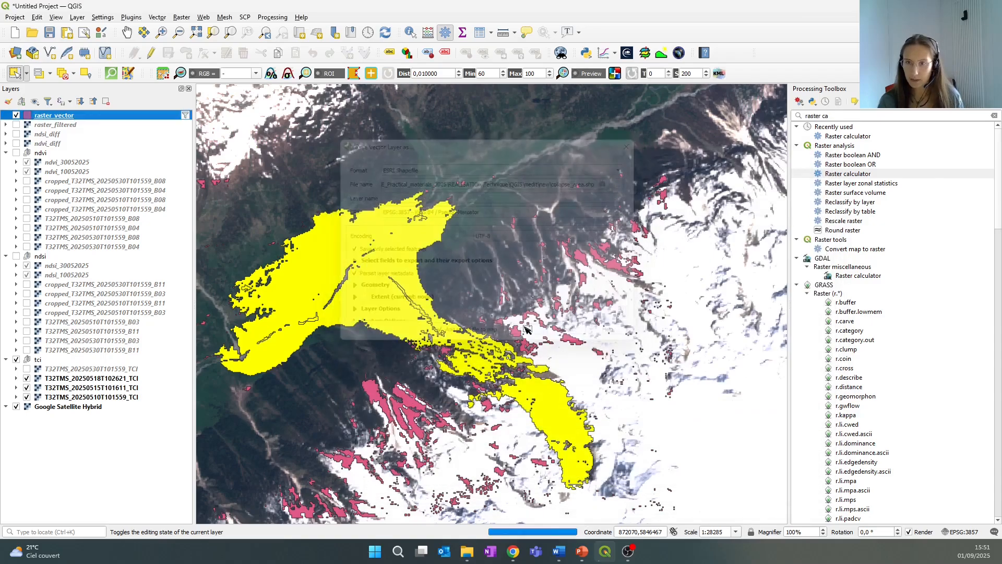
Compare the collapse_area layer with the raster_vector polygon underneath by hiding collapse_area and showing it again
drag(545, 264, 614, 249)
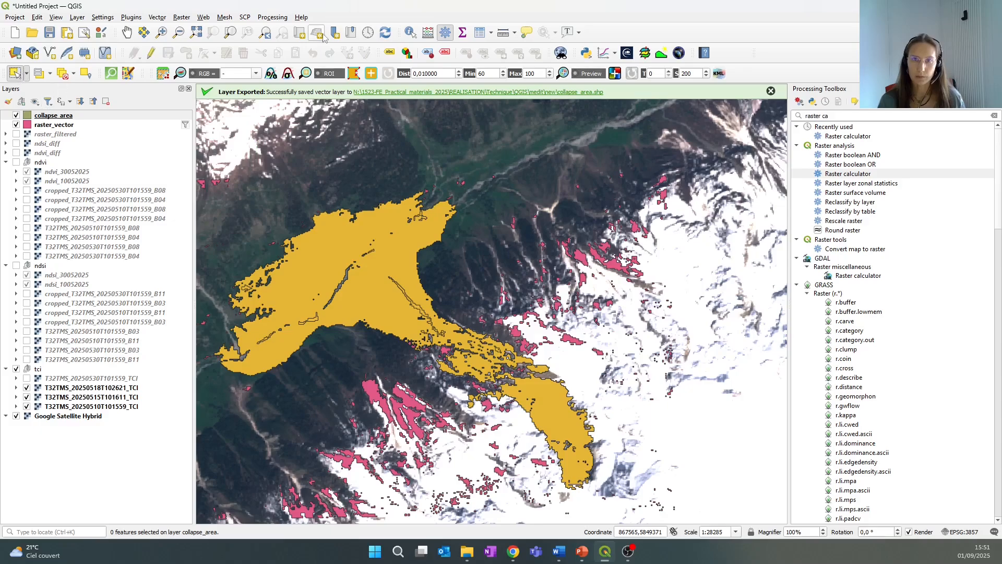
click(127, 32)
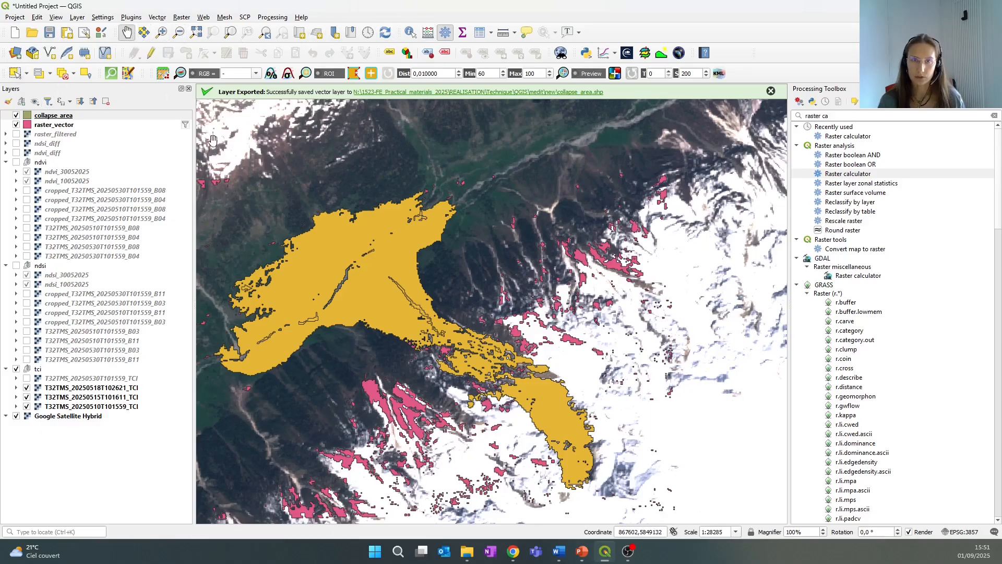
drag(323, 171, 383, 150)
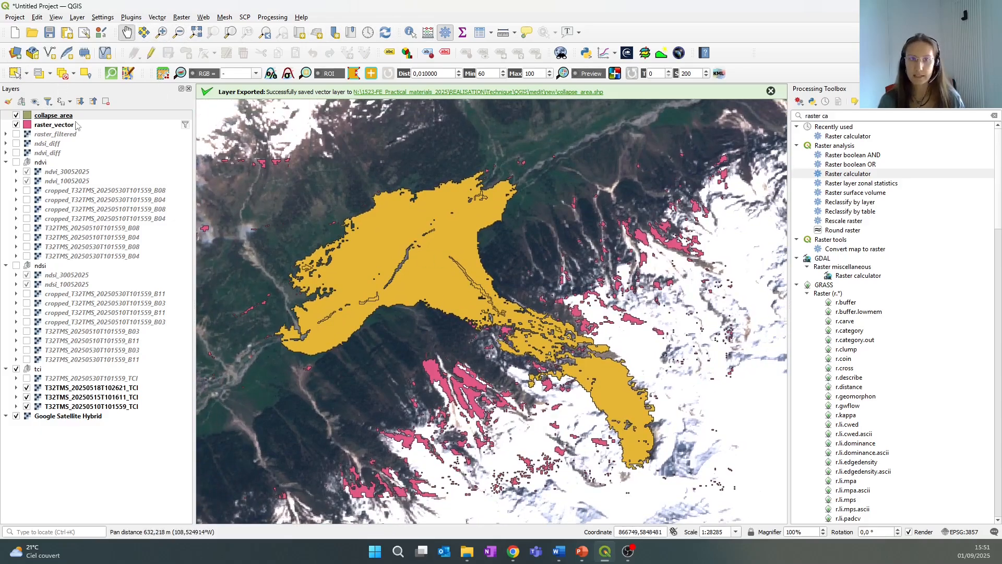
click(18, 115)
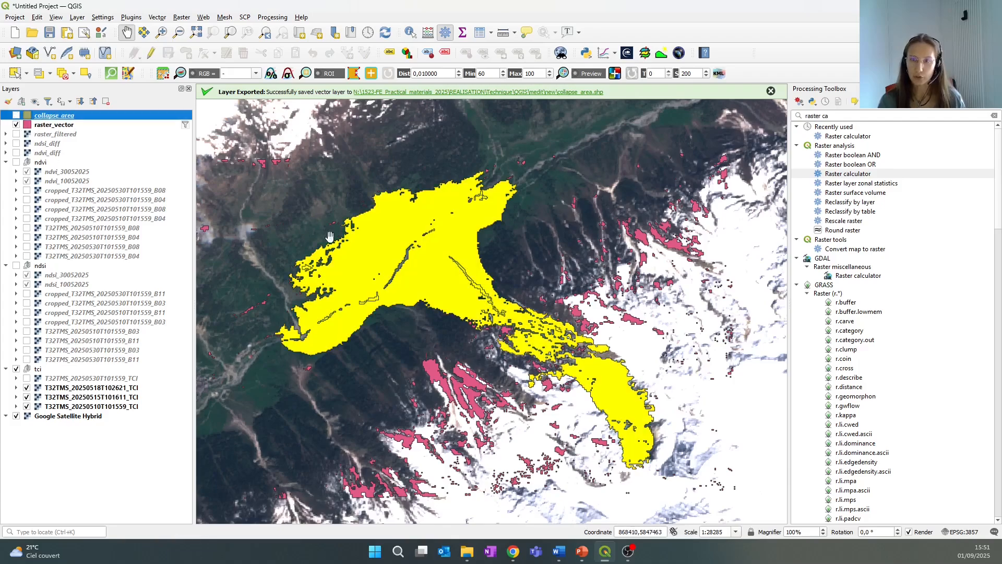
click(17, 116)
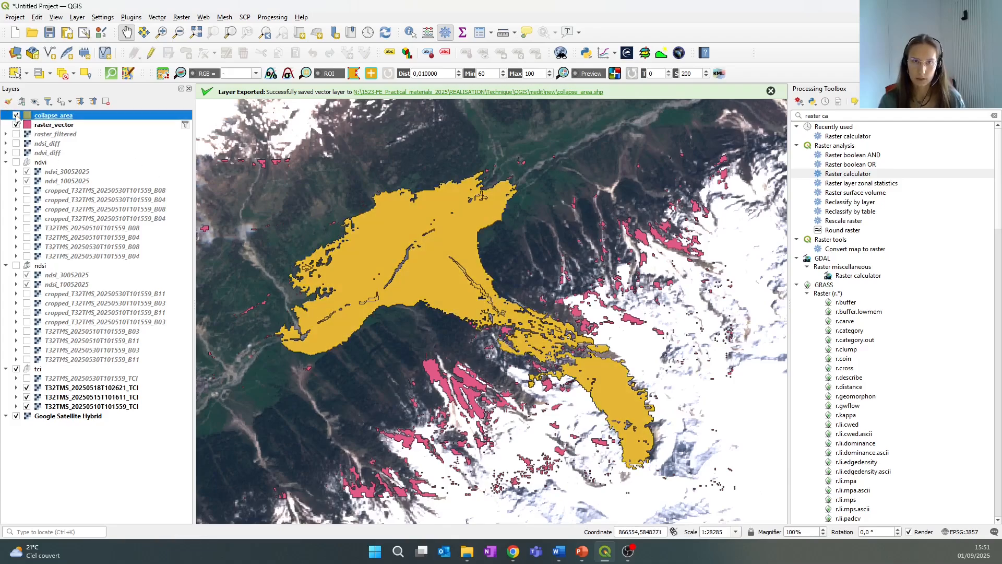
Clear the raster_vector feature selection and dismiss the export message, leaving the collapse_area layer visible
click(61, 76)
click(16, 115)
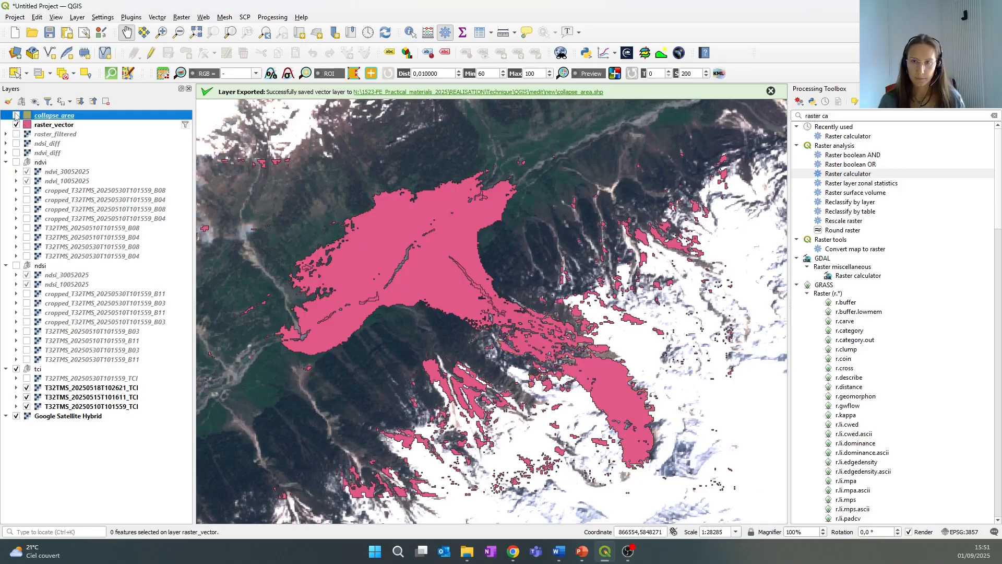
click(771, 92)
click(16, 115)
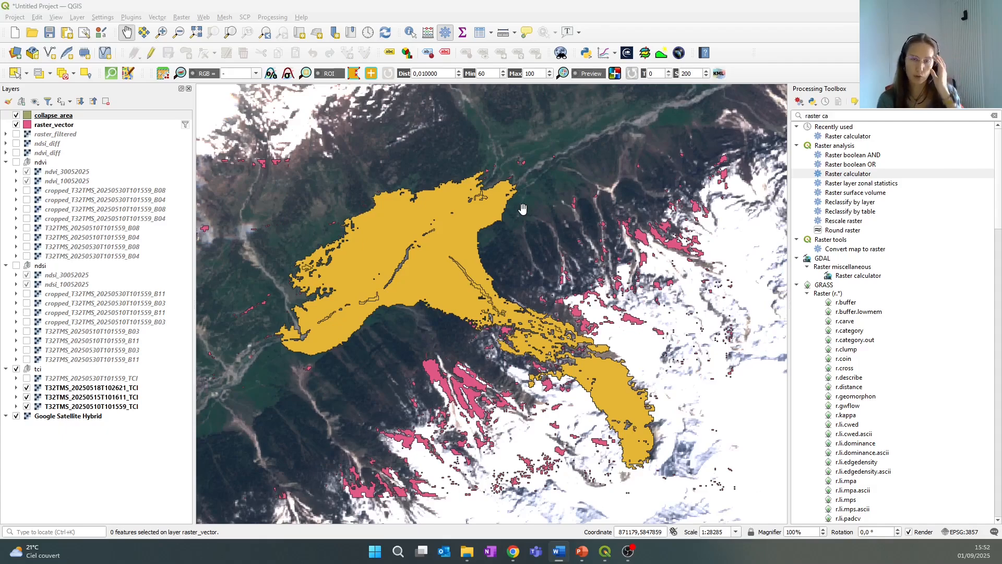
Open the collapse_area attribute table, enable editing and bring up the Field Calculator
right_click(83, 117)
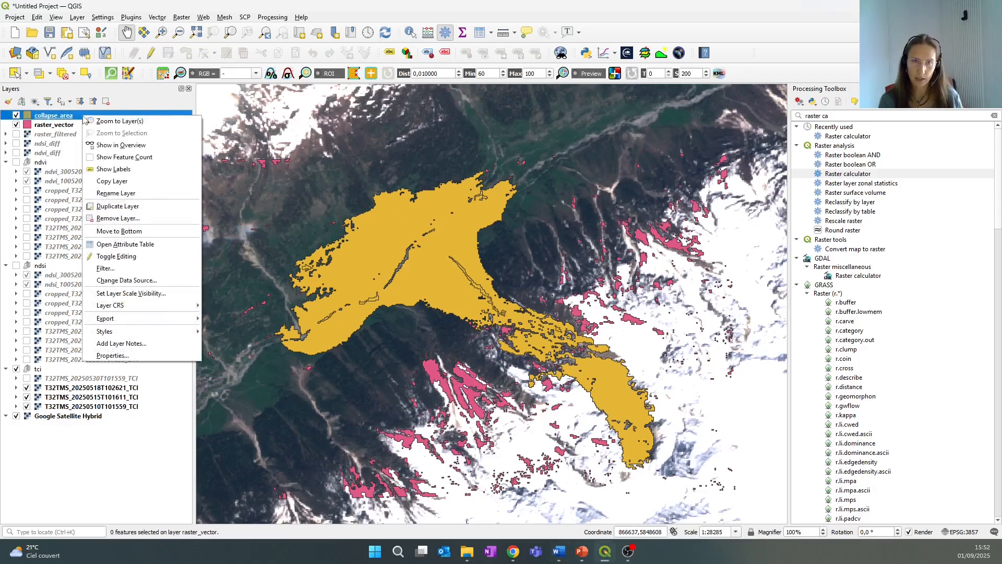
click(131, 245)
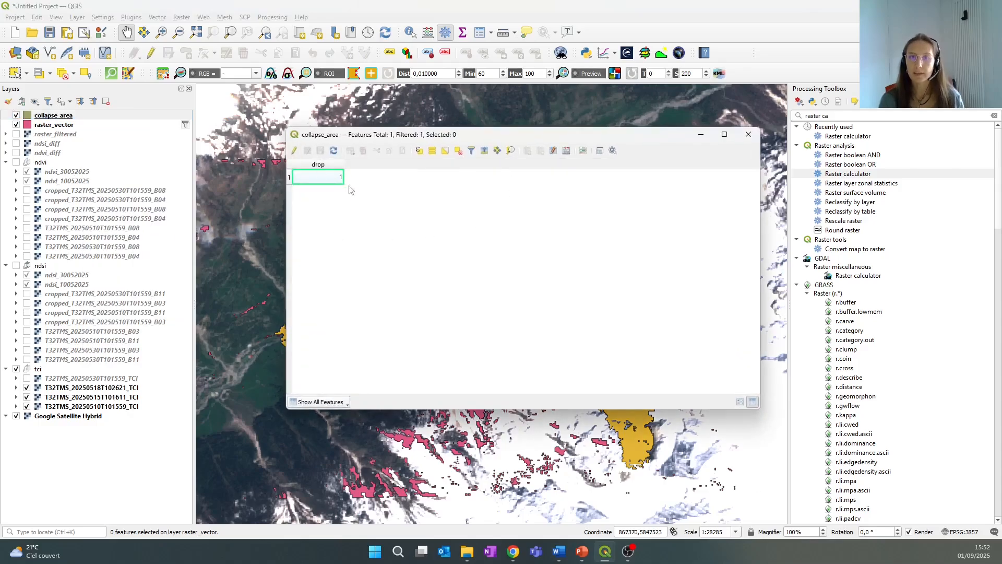
click(294, 151)
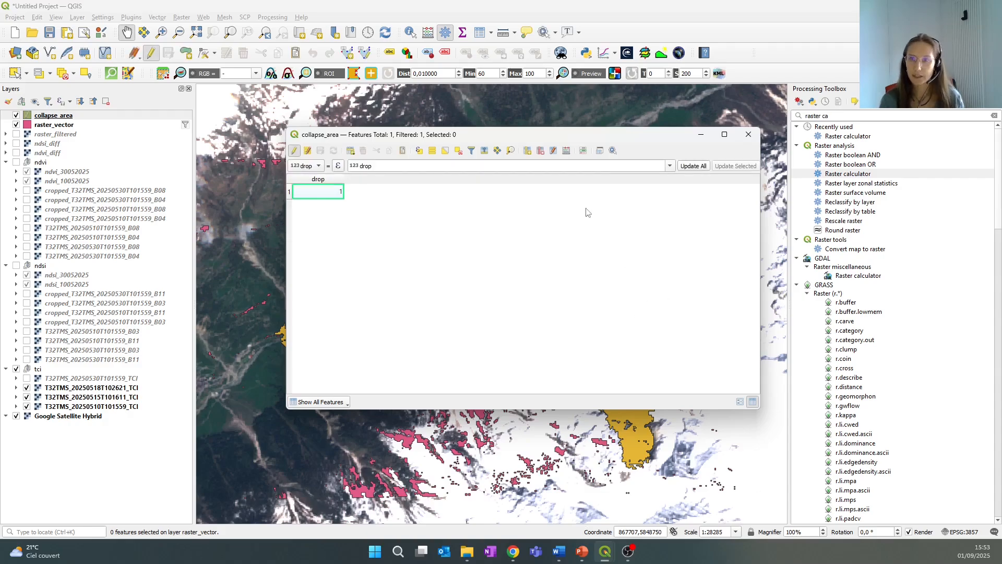
click(295, 151)
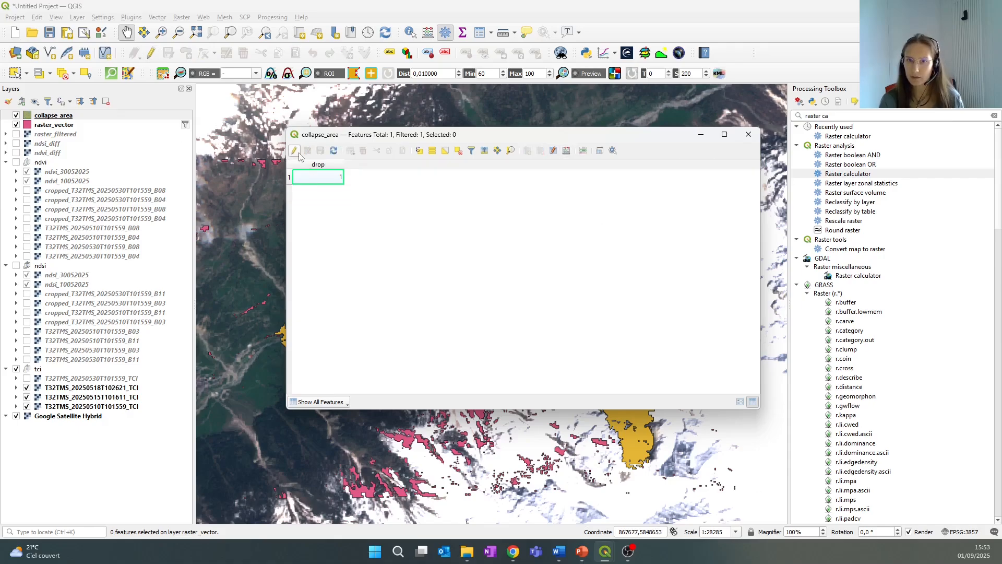
click(295, 151)
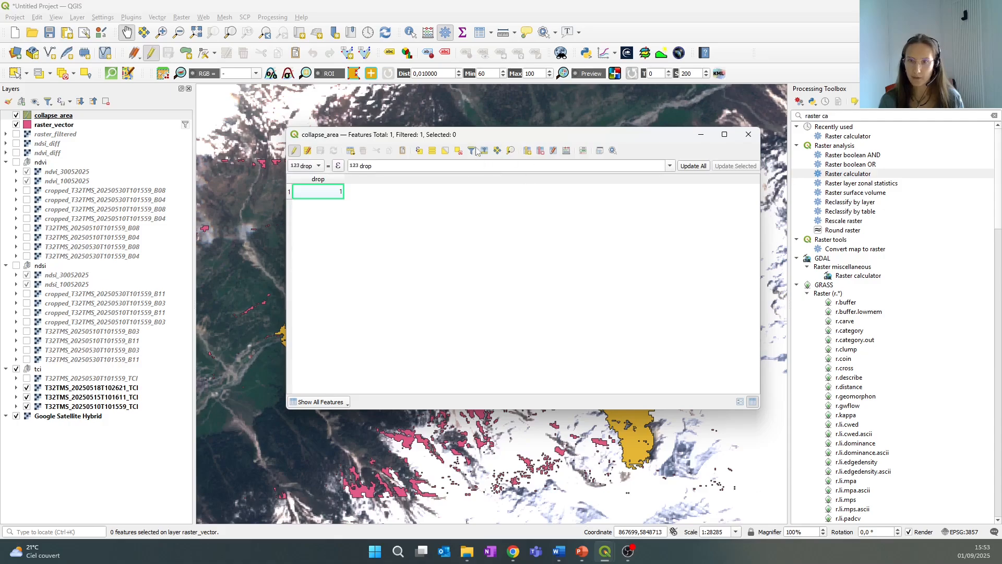
click(566, 152)
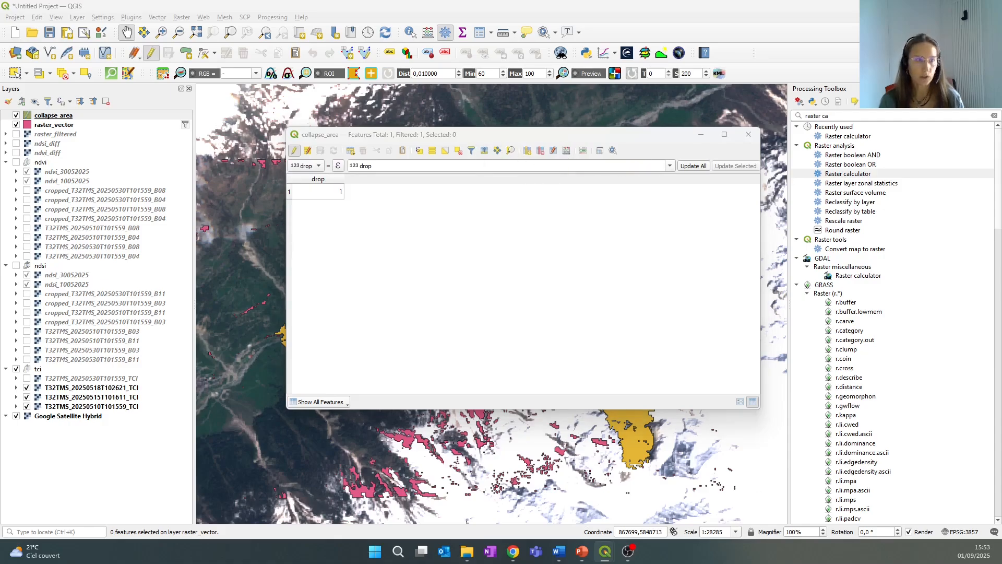
drag(172, 127, 643, 111)
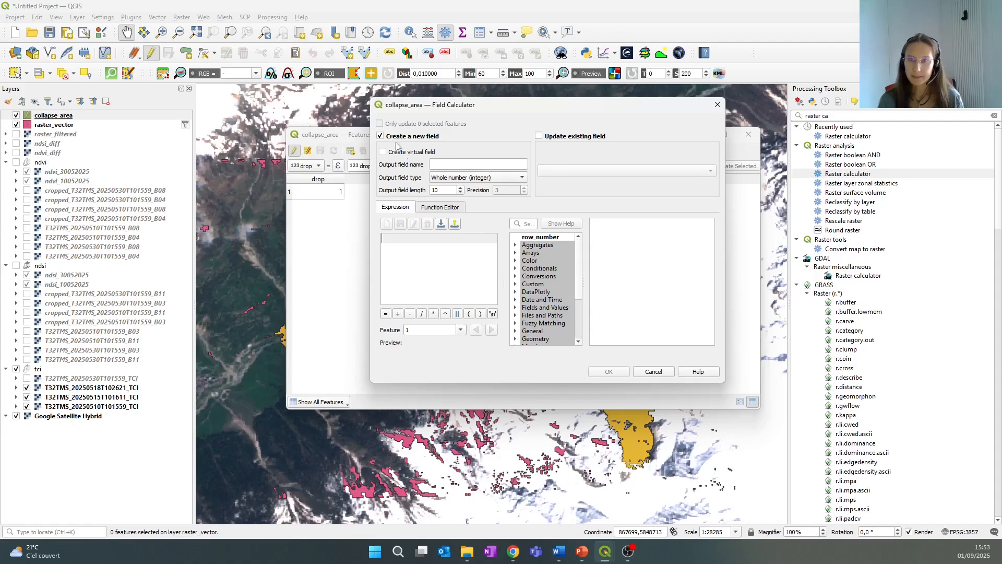
Define a new output field named area as Decimal number (real) with length 10 and precision 4
click(449, 165)
text(area)
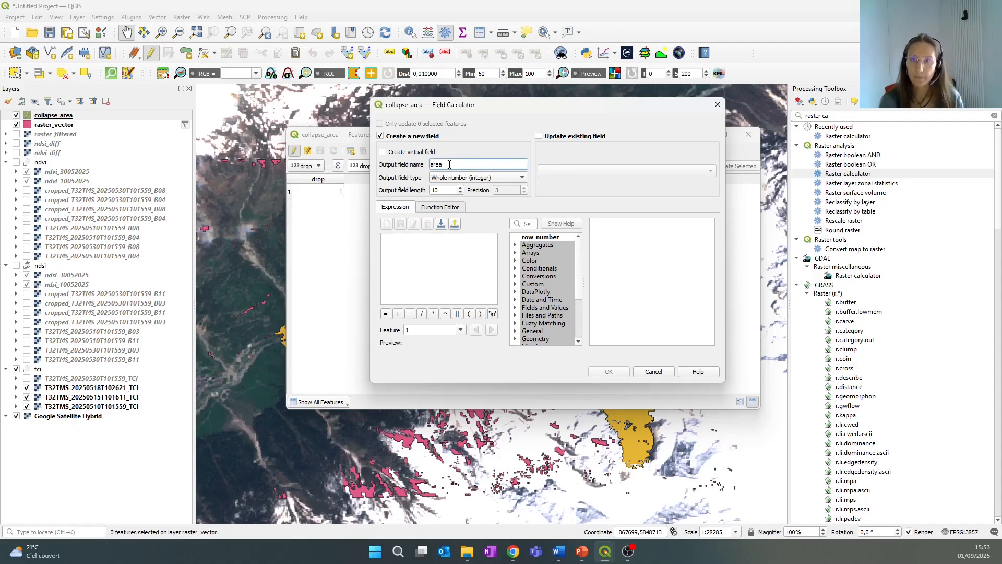
click(464, 180)
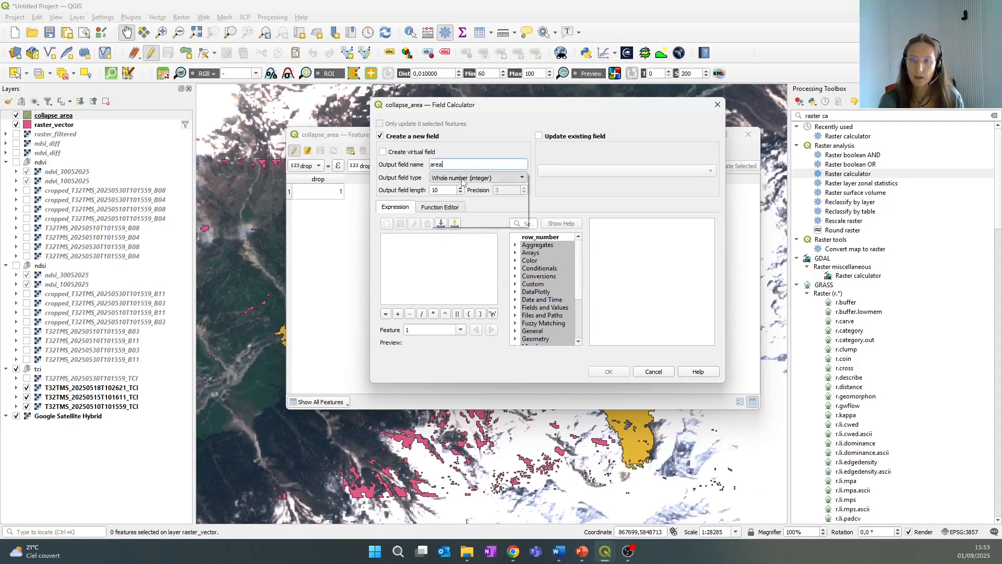
click(471, 199)
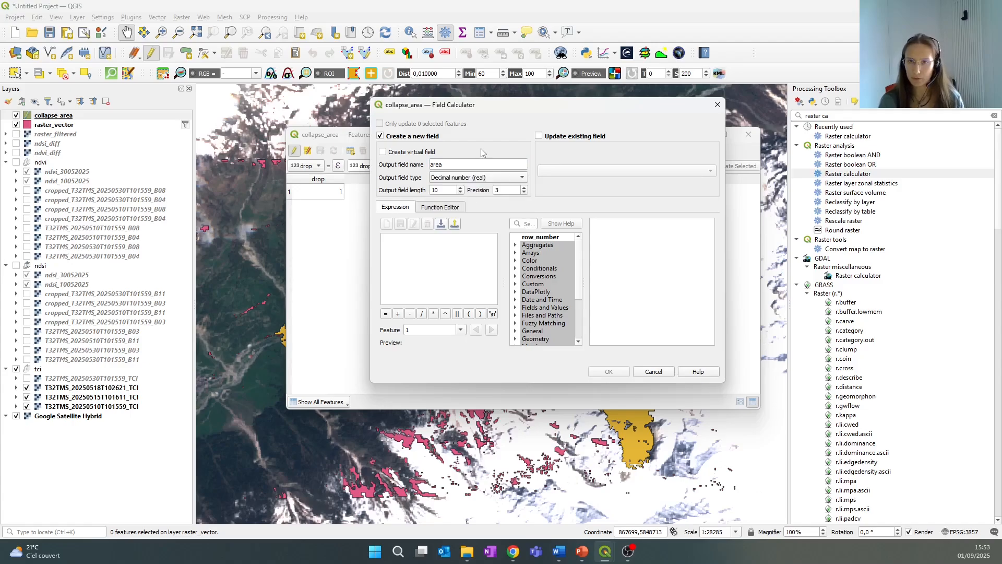
click(524, 192)
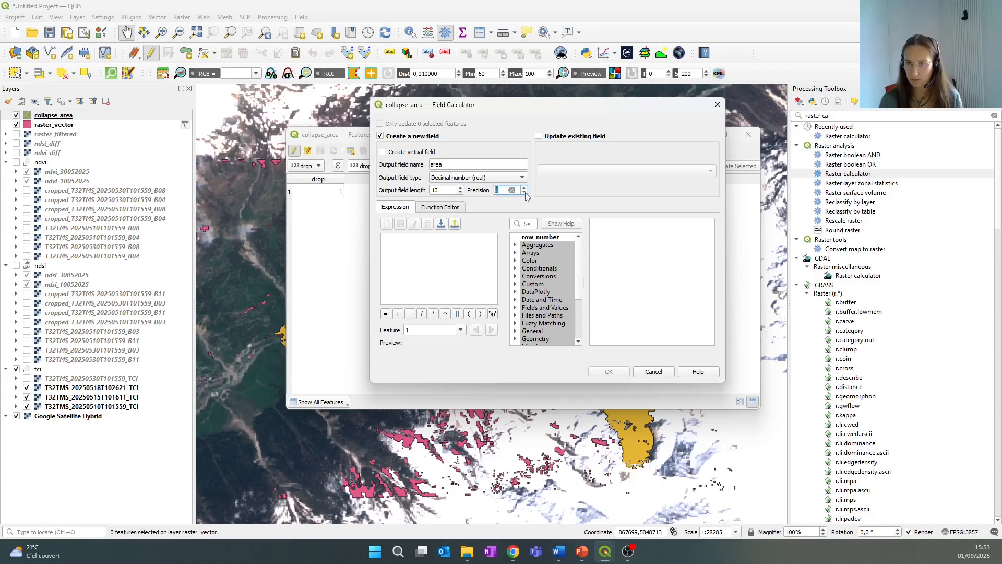
click(526, 193)
click(525, 188)
click(525, 188)
click(524, 189)
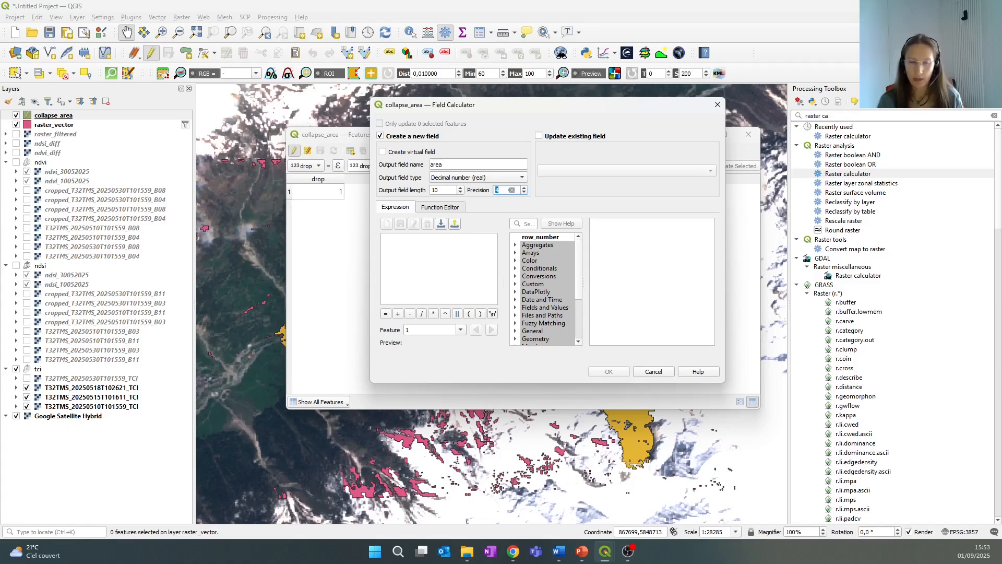
Enter the expression $area *10 ^ - 6 to calculate the polygon's area in square kilometres and create the field
click(521, 253)
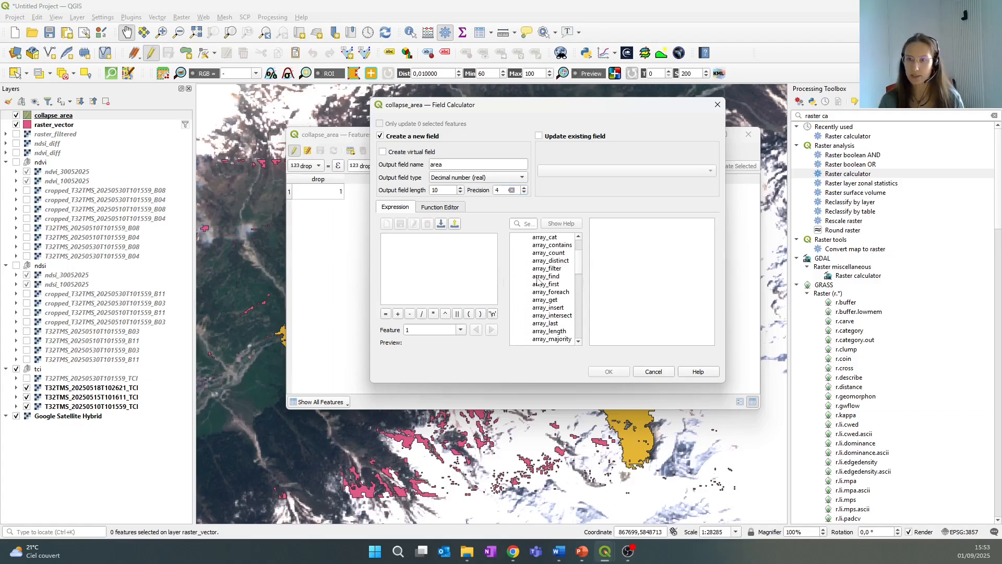
click(516, 253)
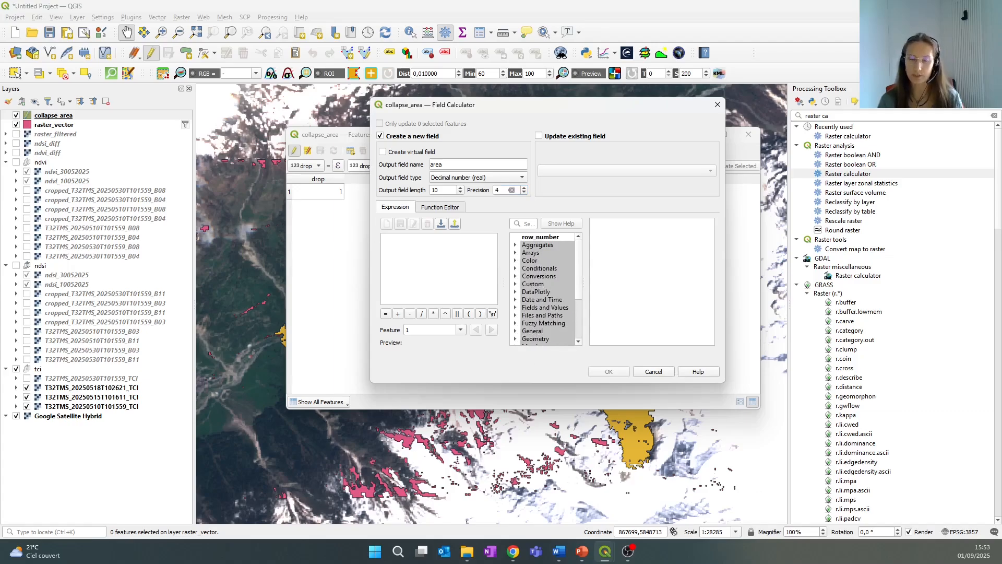
key(alt+Tab)
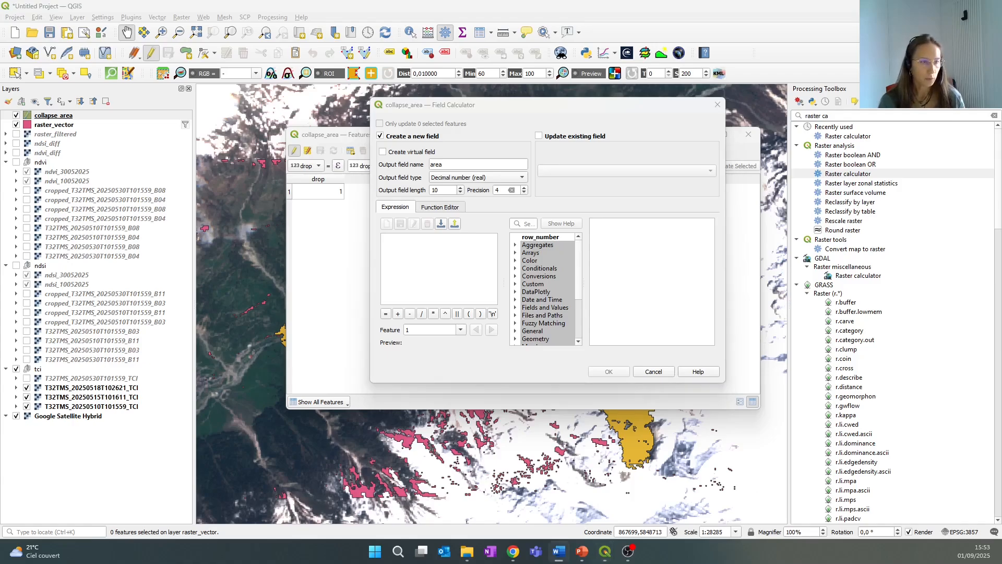
click(422, 244)
text($area *10 ^  - 6)
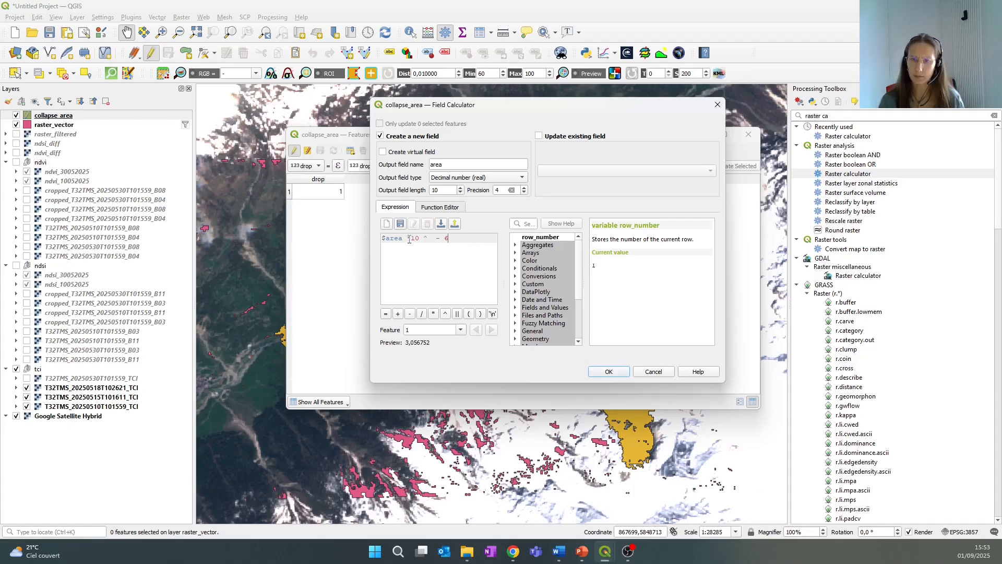
drag(407, 238, 448, 238)
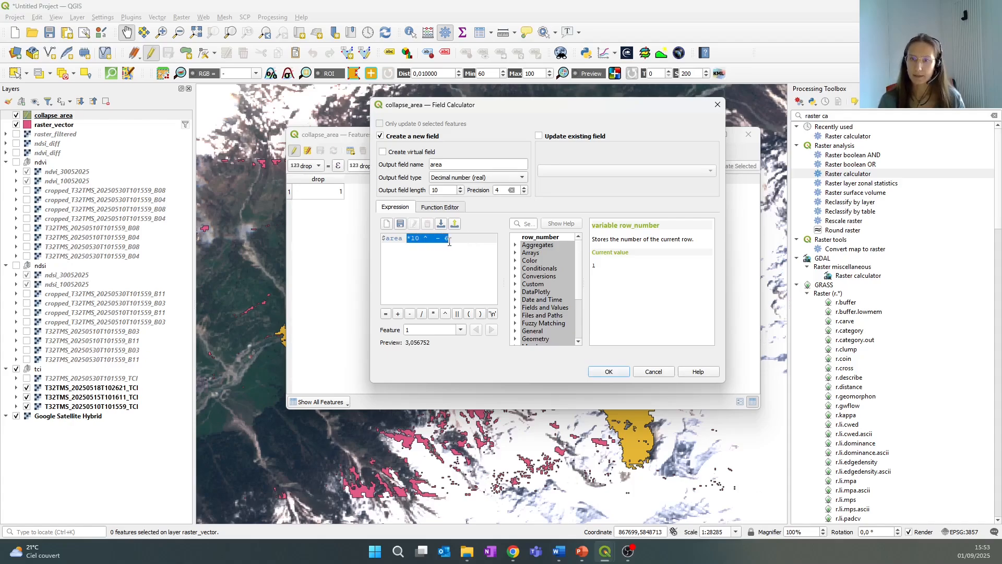
click(436, 278)
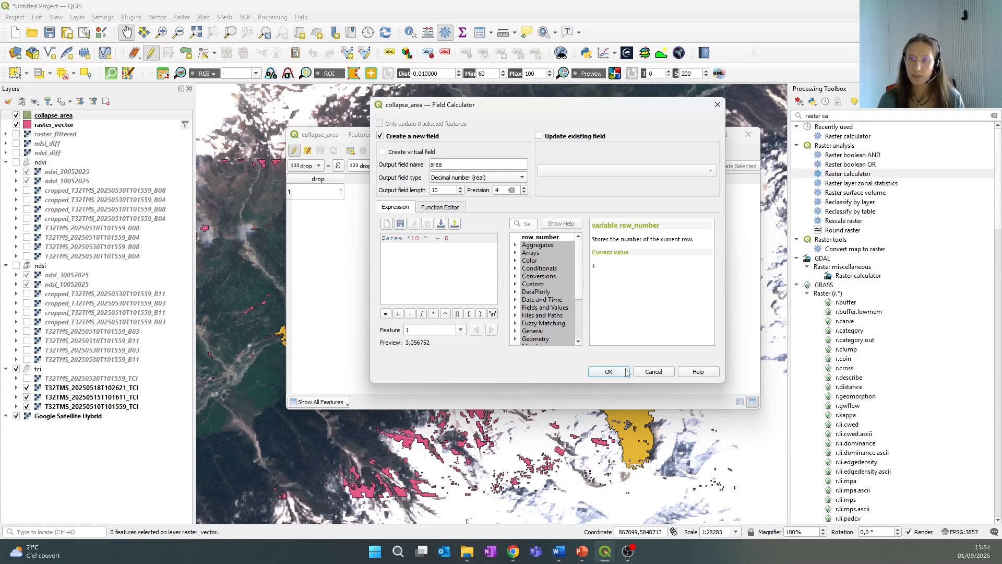
click(607, 371)
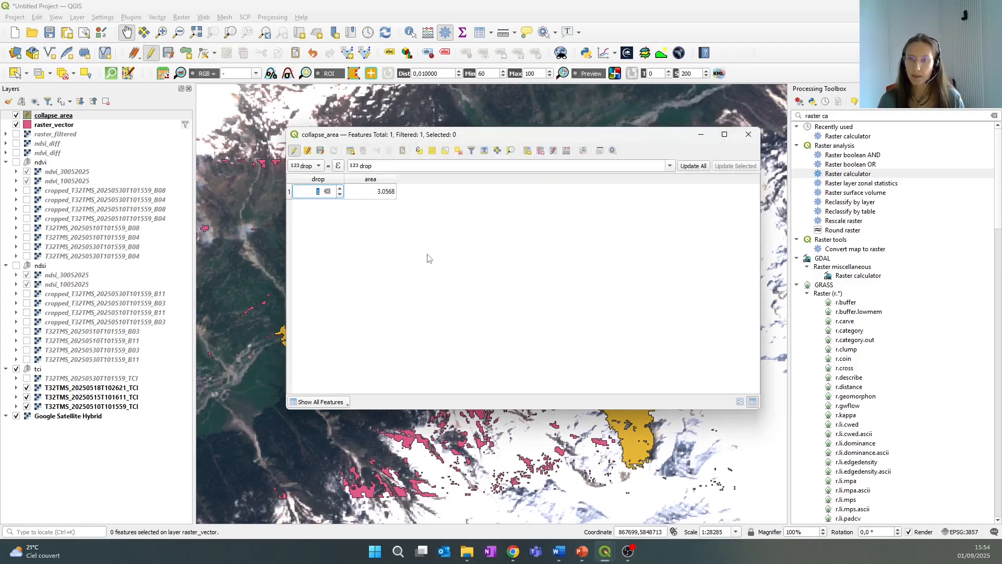
Stop editing collapse_area, save the changes to the layer and close its attribute table
click(300, 200)
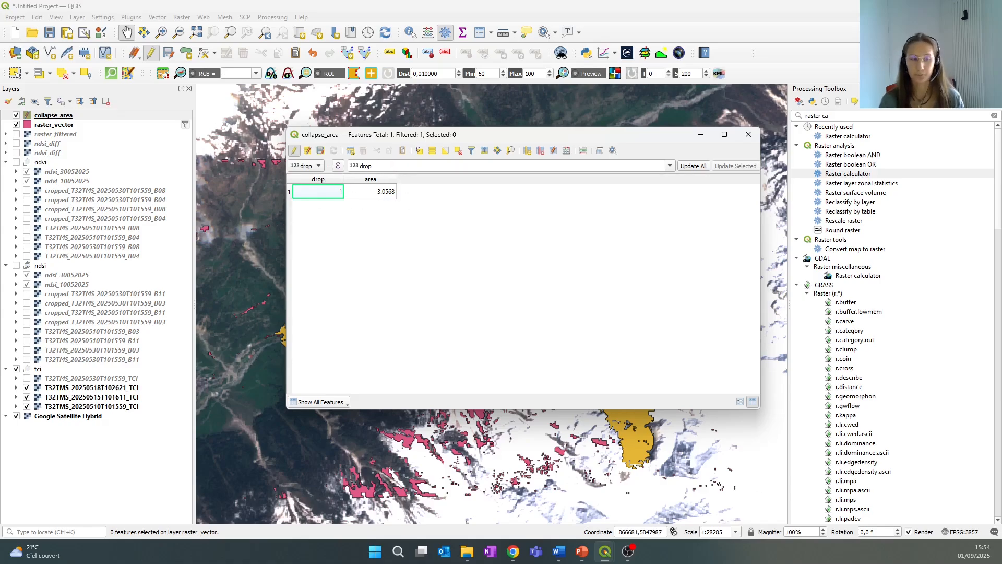
click(294, 150)
mouse_move(513, 244)
mouse_down()
mouse_move(511, 220)
mouse_move(511, 231)
mouse_up()
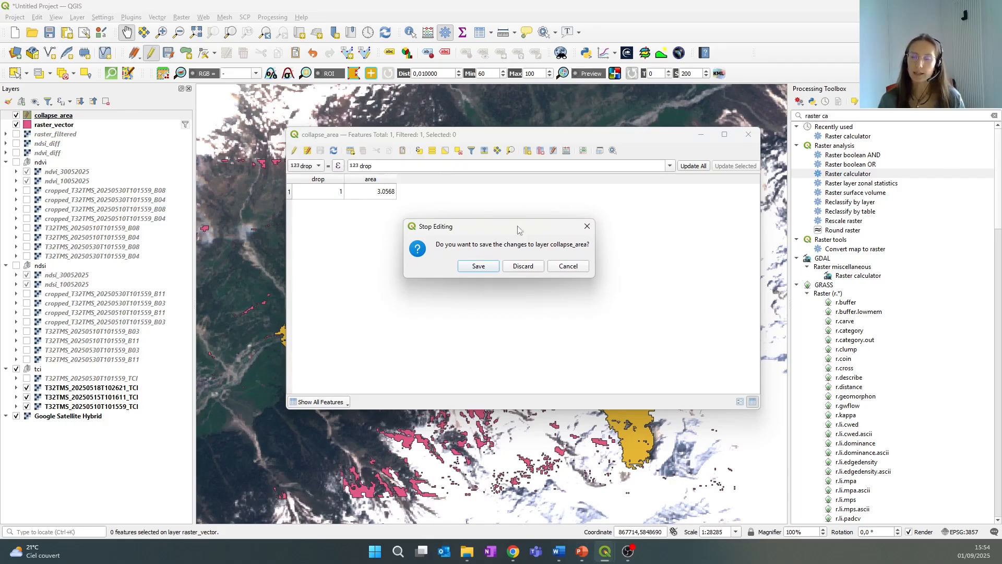
click(479, 267)
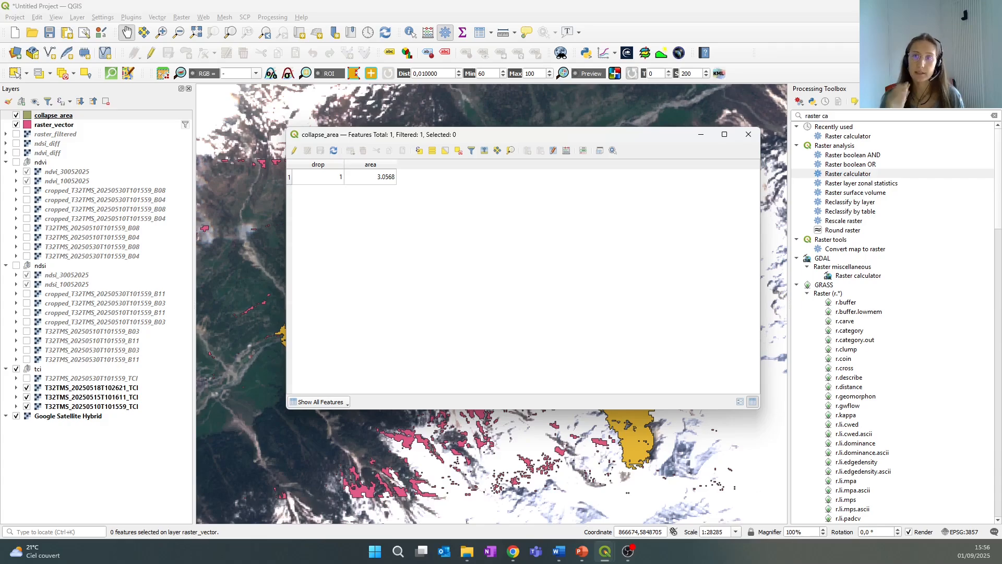
click(749, 134)
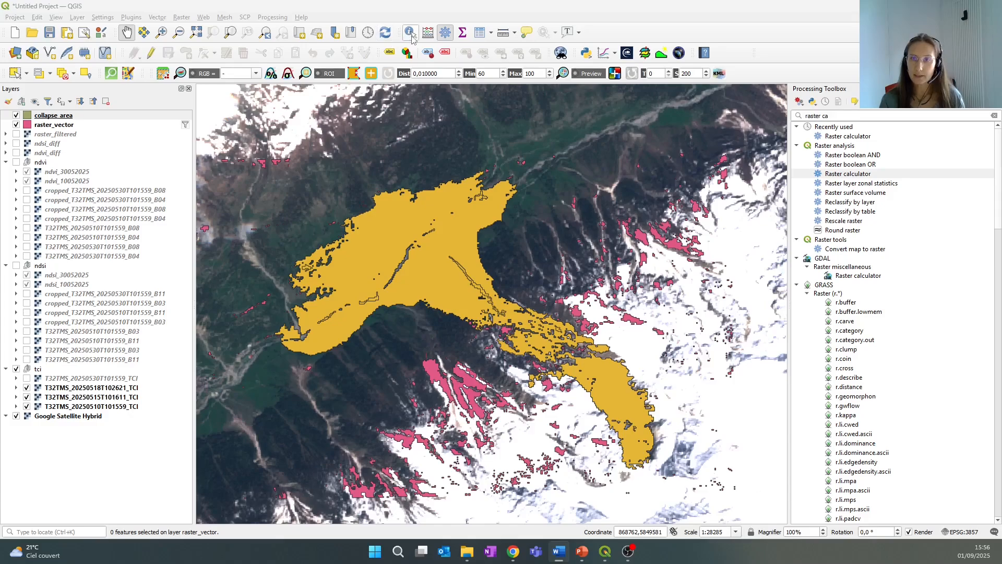
Identify the collapse_area polygon on the map and examine its derived Cartesian and ellipsoidal areas alongside the area attribute
click(396, 4)
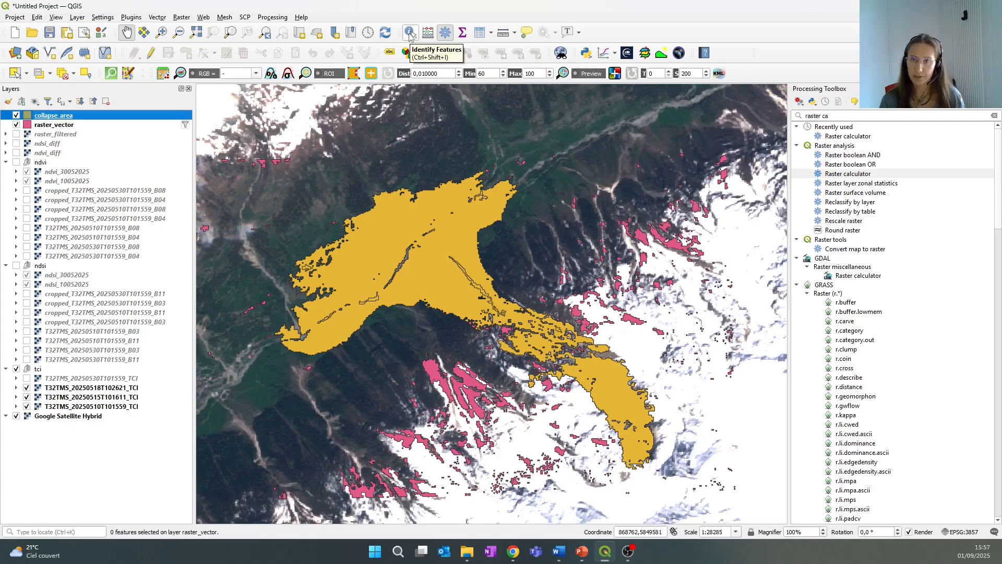
click(409, 33)
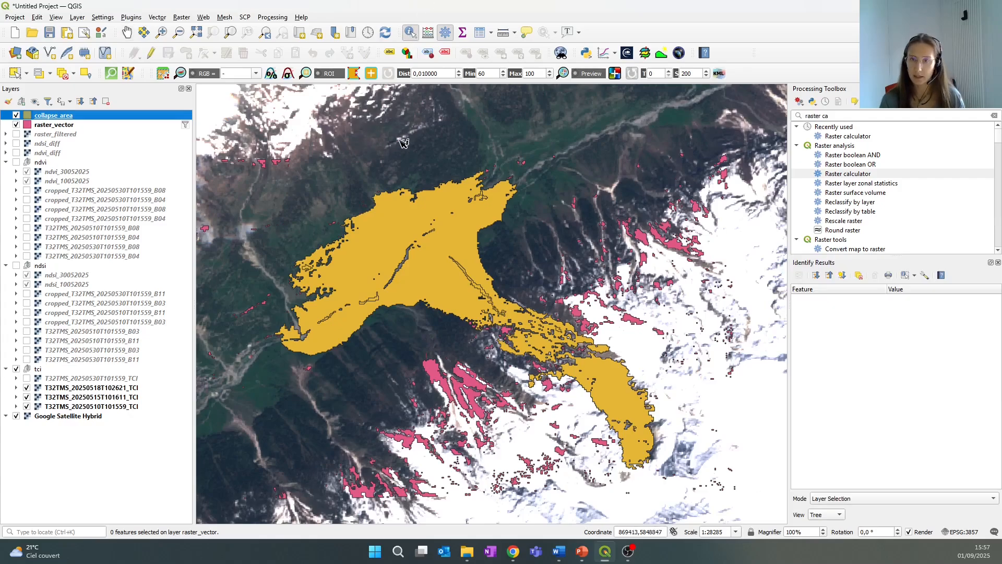
click(437, 251)
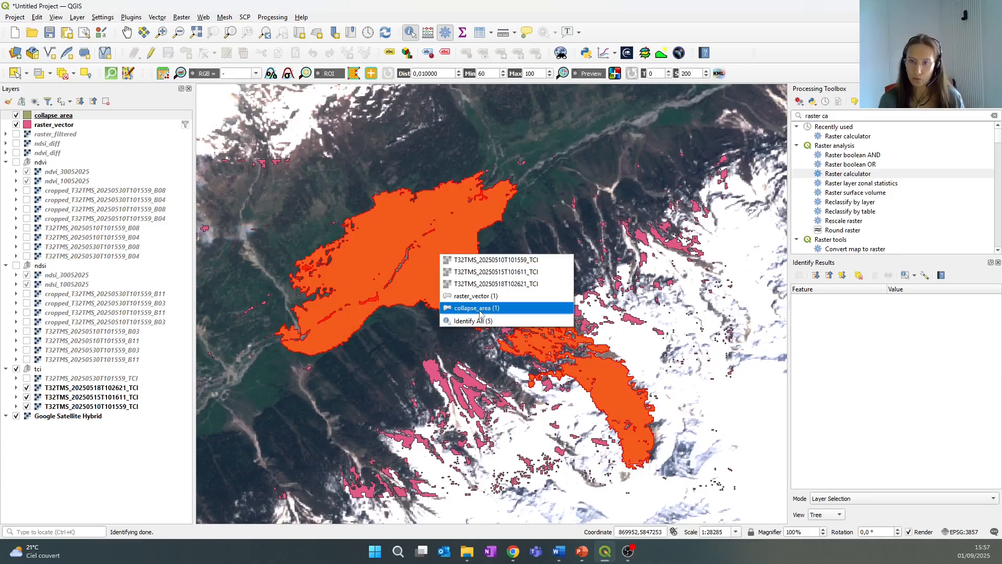
click(480, 309)
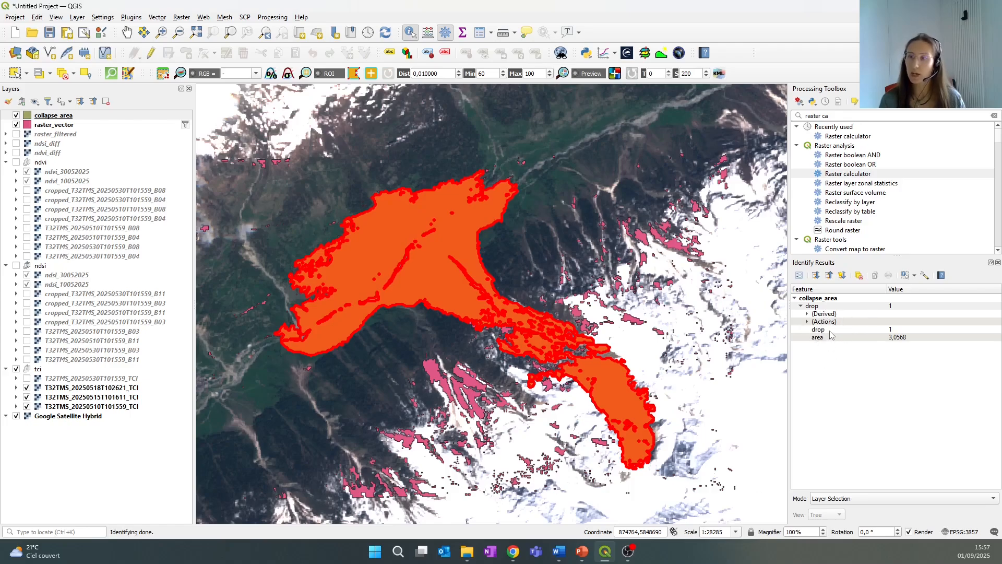
click(807, 314)
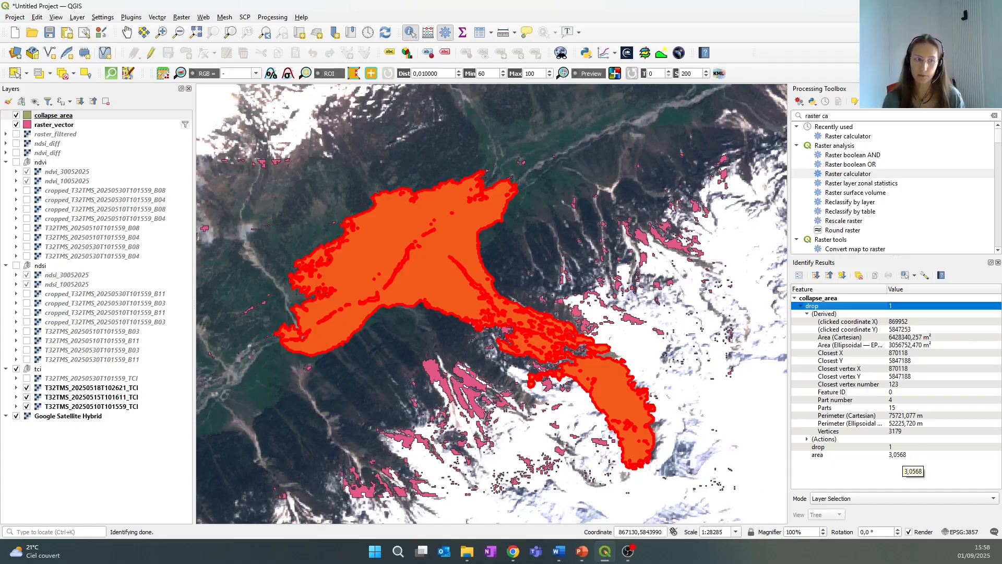
key(alt+Tab)
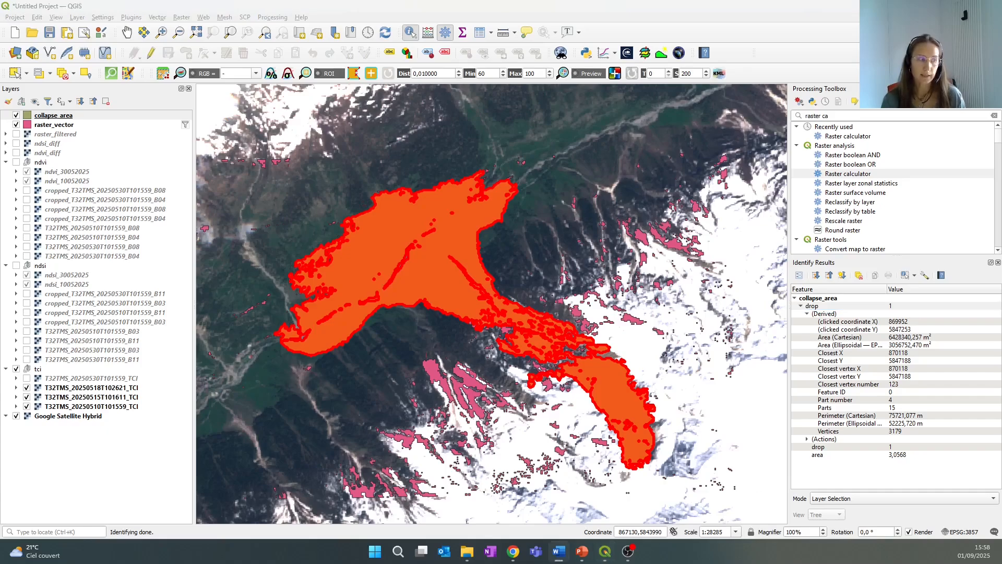